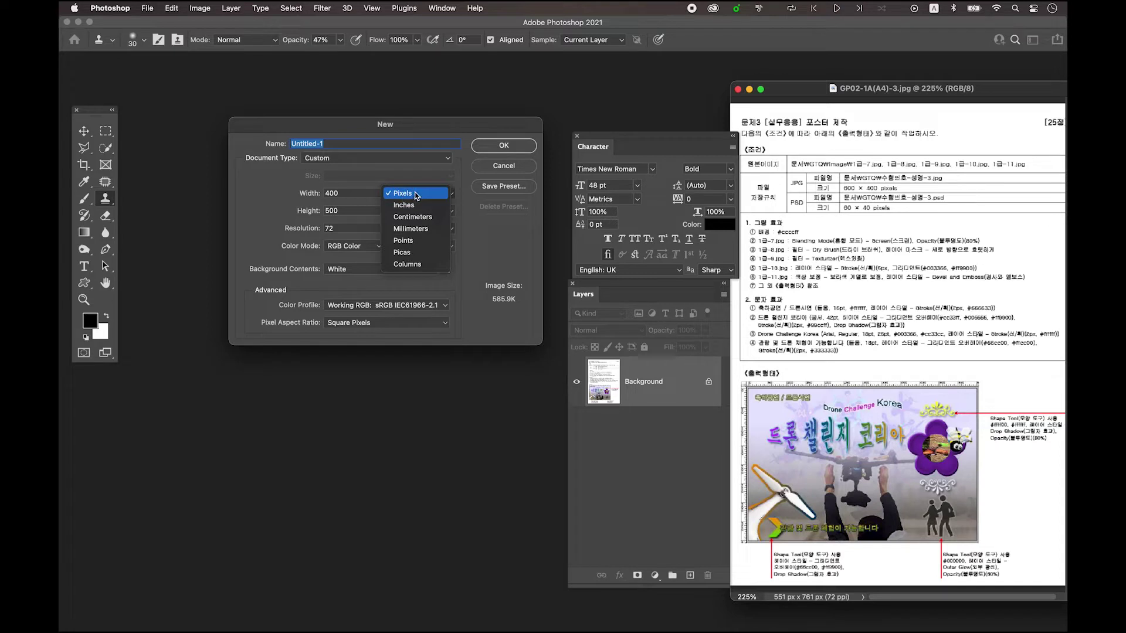
- Create a new white document 600 pixels wide by 400 pixels high
{"action": "left_click", "coordinate": [403, 195]}
{"action": "double_click", "coordinate": [359, 194]}
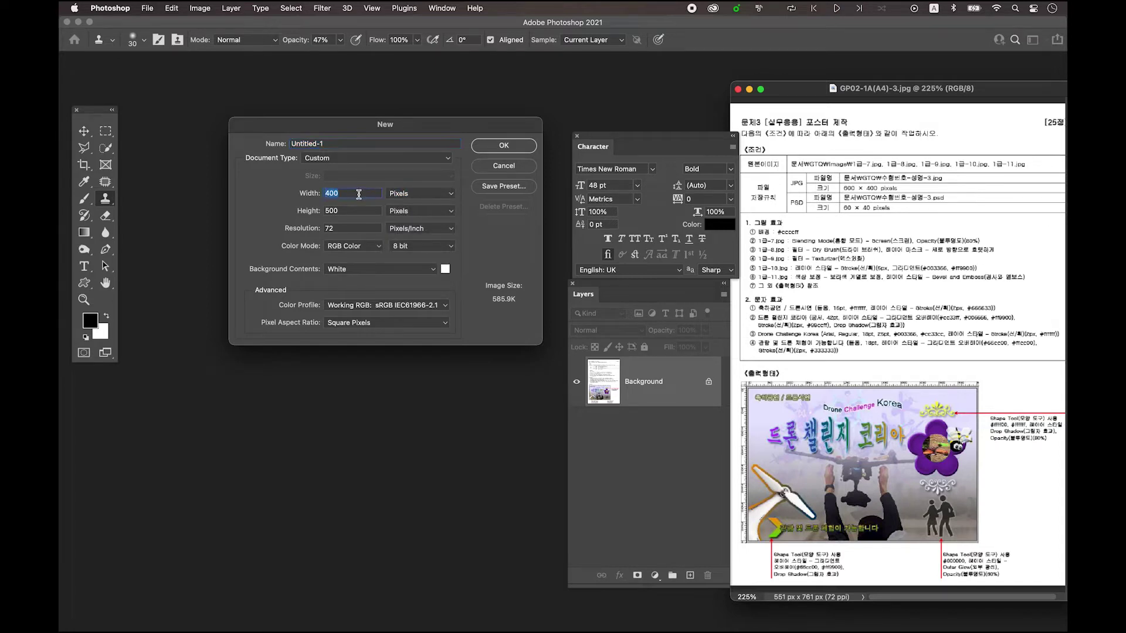
{"action": "type", "text": "600"}
{"action": "key", "text": "Tab"}
{"action": "type", "text": "400"}
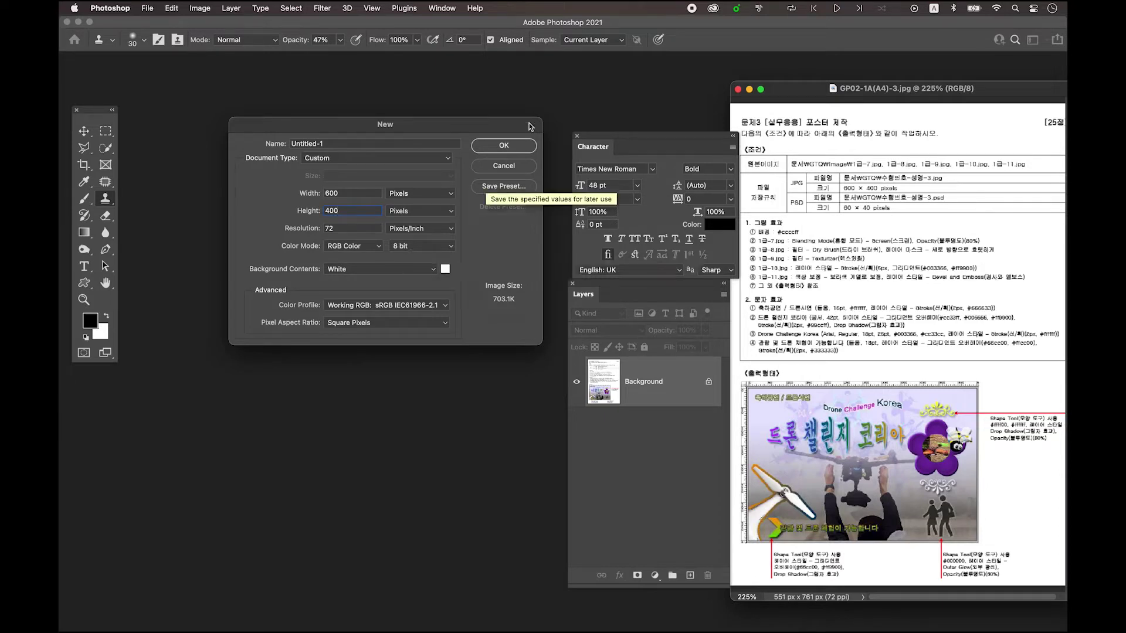
{"action": "left_click", "coordinate": [508, 146]}
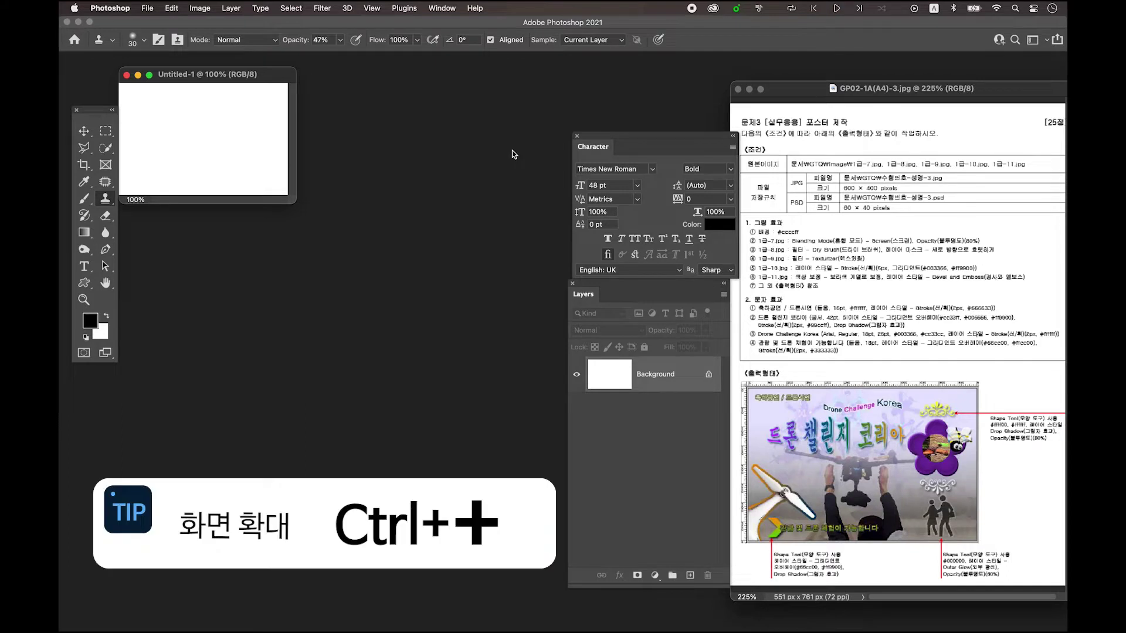
- Zoom in, enlarge the Untitled-1 window and fit the 600×400 canvas to it
{"action": "key", "text": "super+plus"}
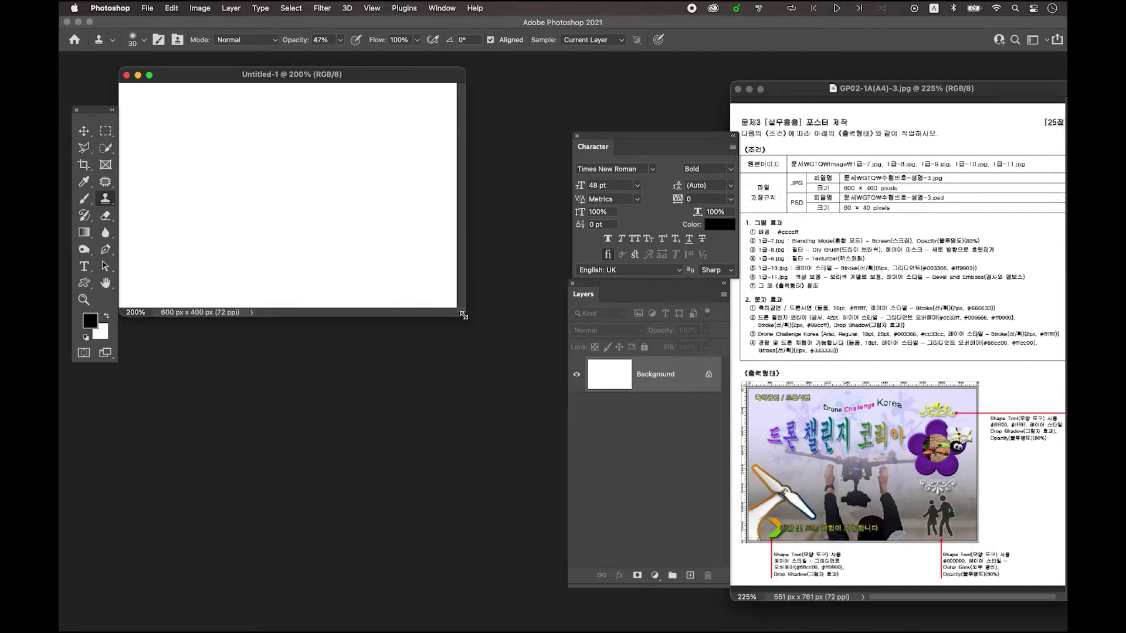
{"action": "left_click_drag", "start_coordinate": [461, 312], "coordinate": [553, 431]}
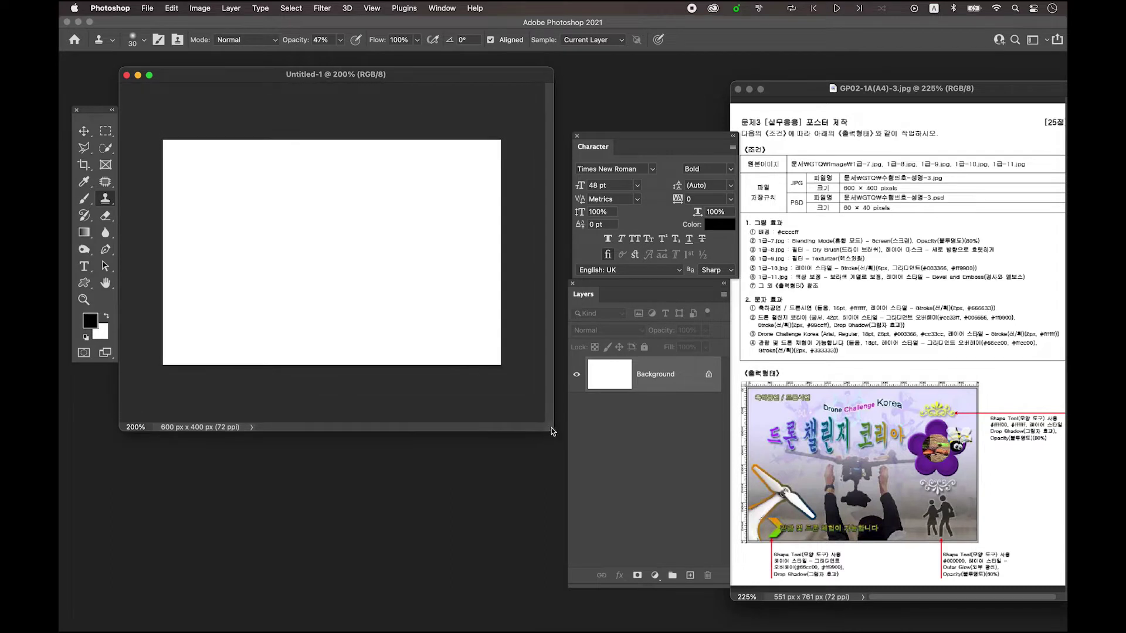
{"action": "key", "text": "super+0"}
{"action": "left_click_drag", "start_coordinate": [553, 431], "coordinate": [564, 443]}
{"action": "left_click_drag", "start_coordinate": [361, 75], "coordinate": [363, 95]}
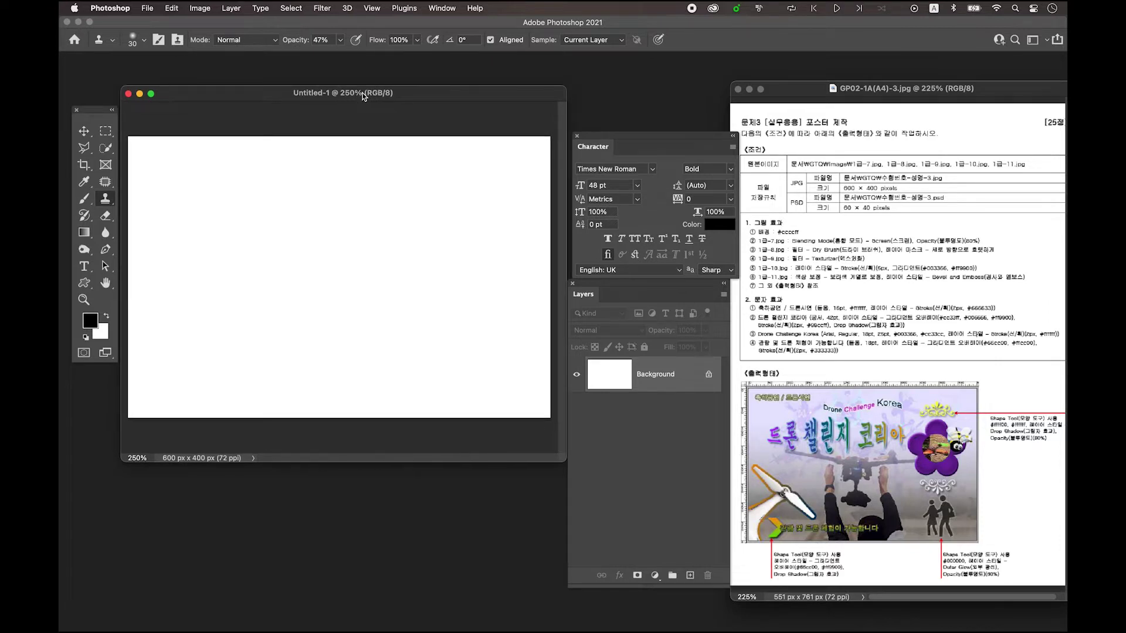
- Save the document on this computer as a Photoshop PSD named with the examinee number and name
{"action": "left_click", "coordinate": [147, 9]}
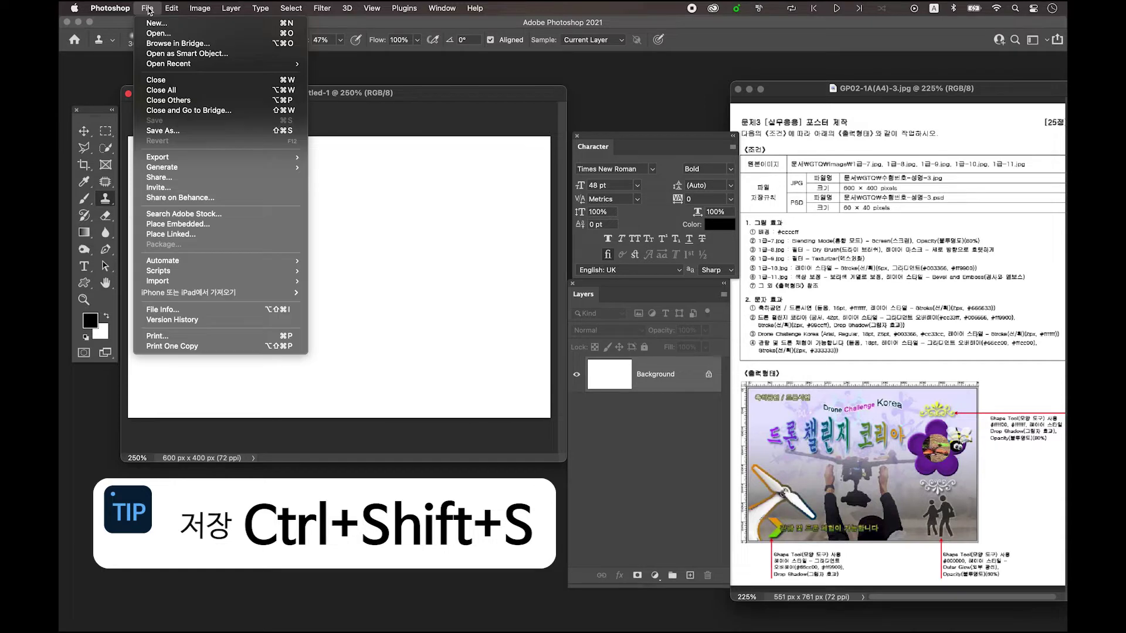
{"action": "left_click", "coordinate": [194, 133]}
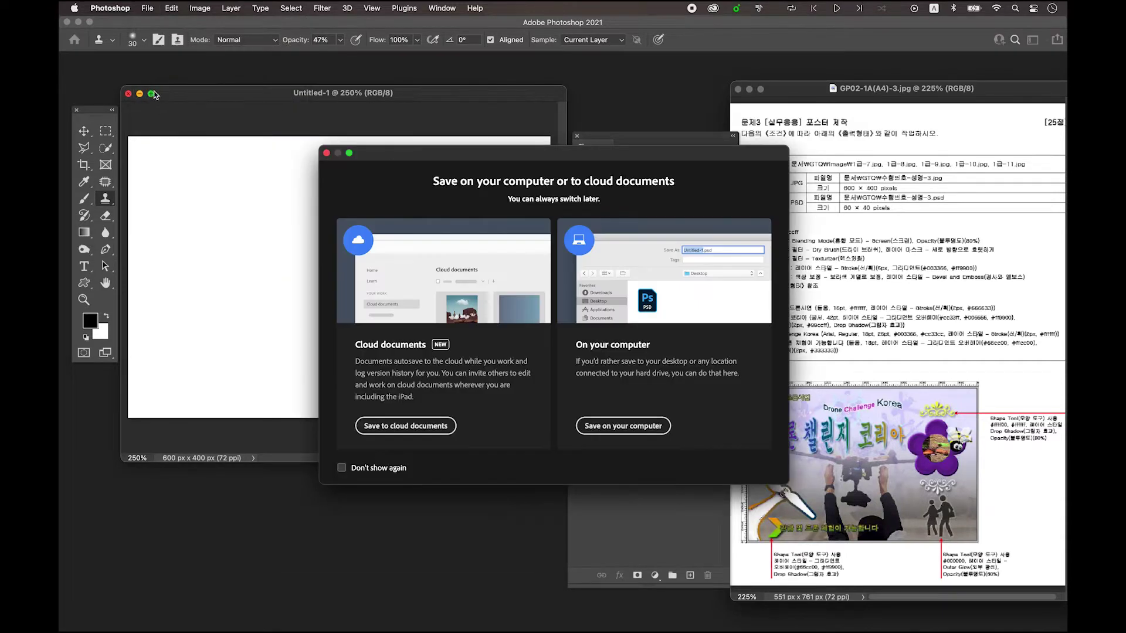
{"action": "left_click", "coordinate": [614, 428]}
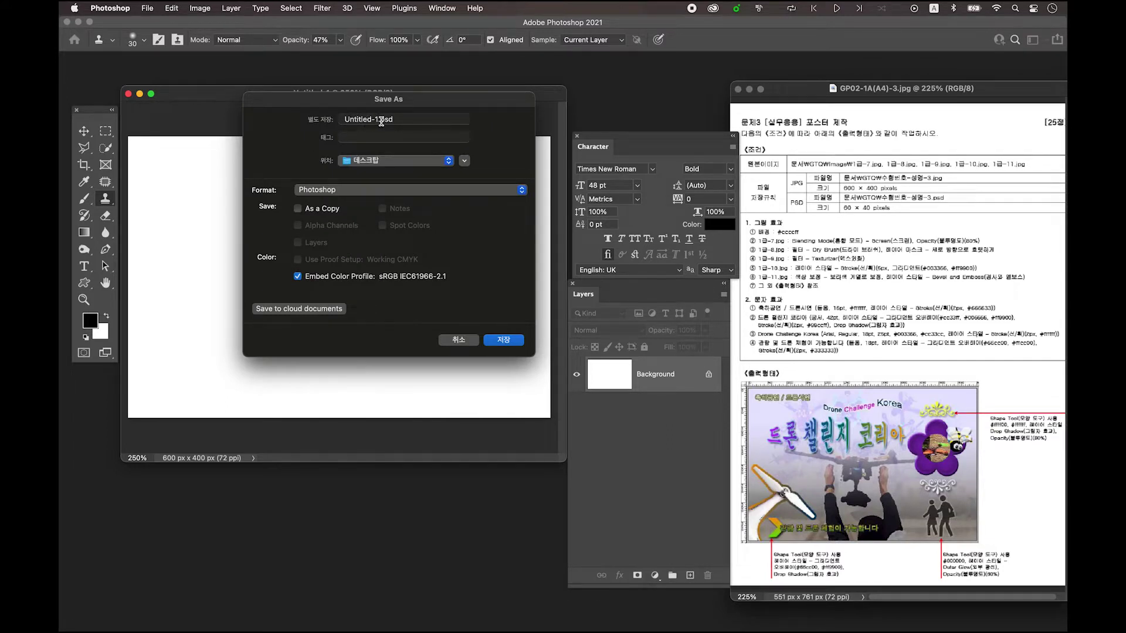
{"action": "left_click", "coordinate": [379, 119]}
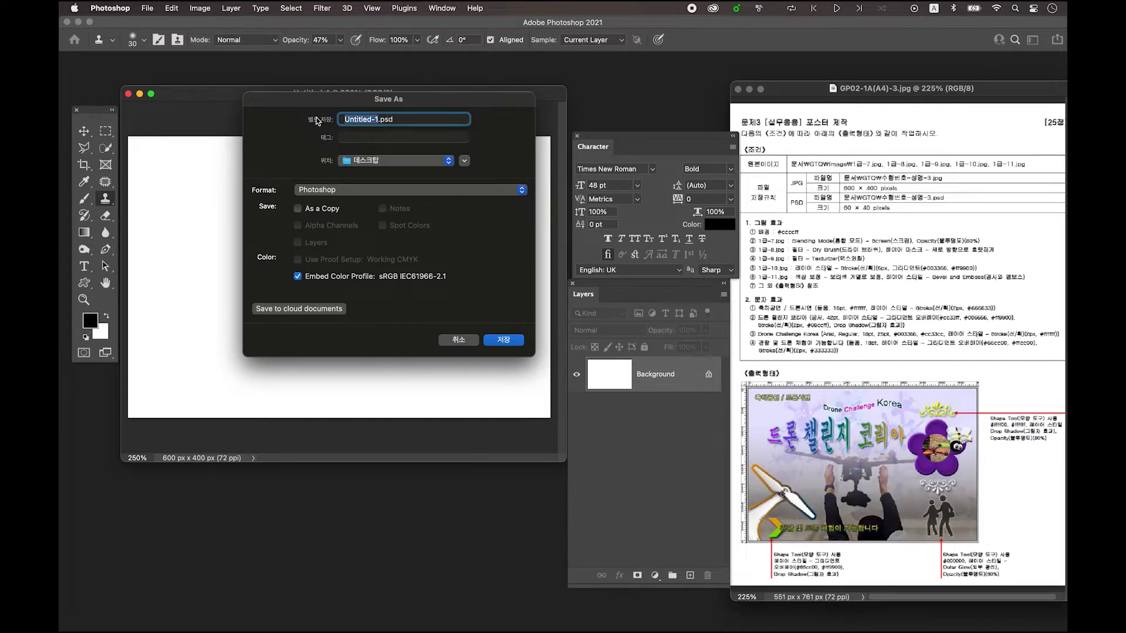
{"action": "left_click", "coordinate": [504, 340]}
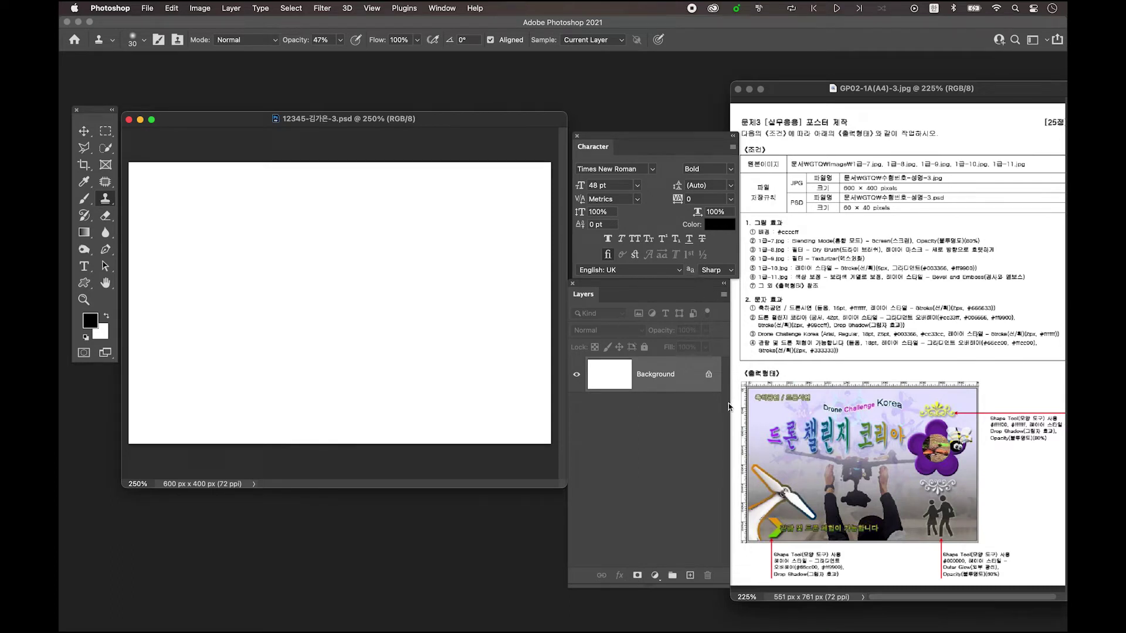
{"action": "left_click_drag", "start_coordinate": [94, 113], "coordinate": [89, 94]}
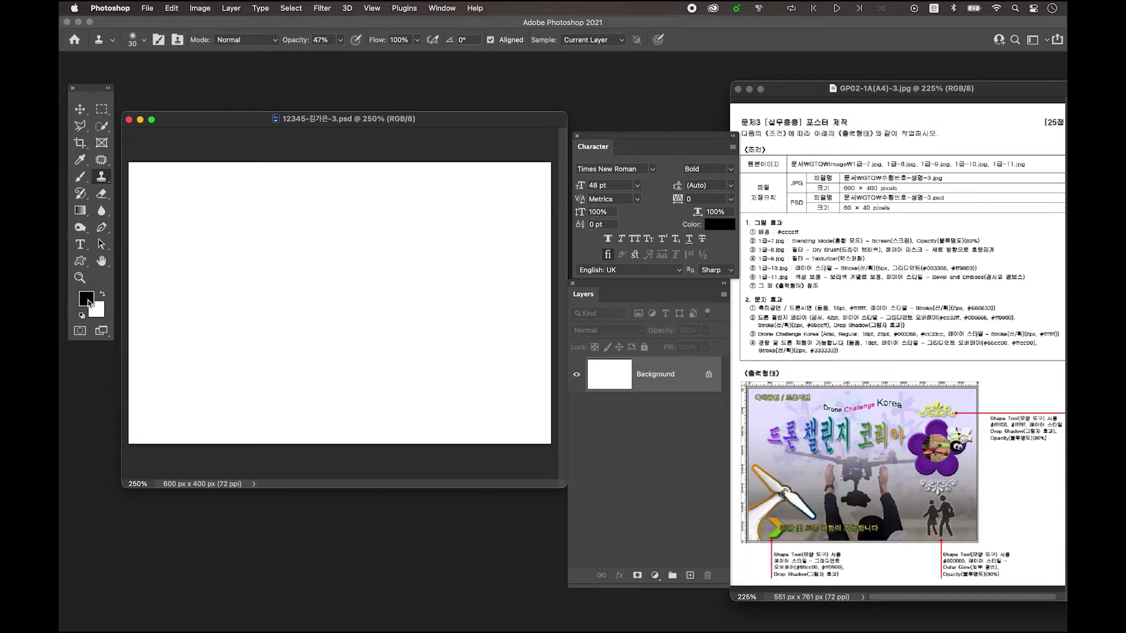
- Set the foreground colour to #ccccff and fill the Background layer with it
{"action": "left_click", "coordinate": [87, 300]}
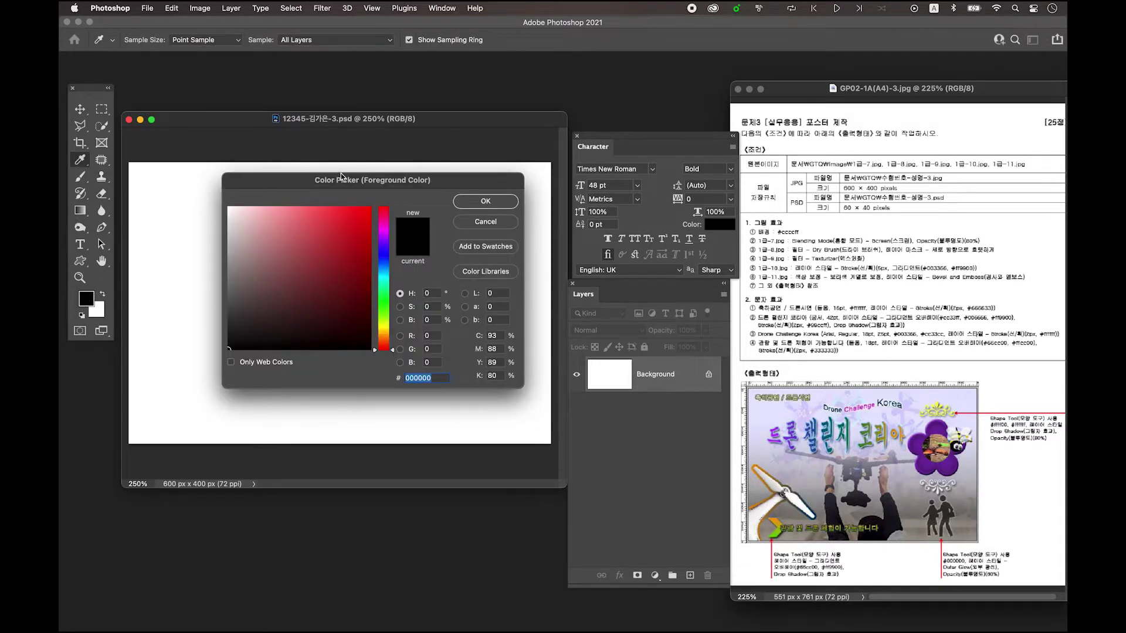
{"action": "left_click_drag", "start_coordinate": [341, 180], "coordinate": [346, 165]}
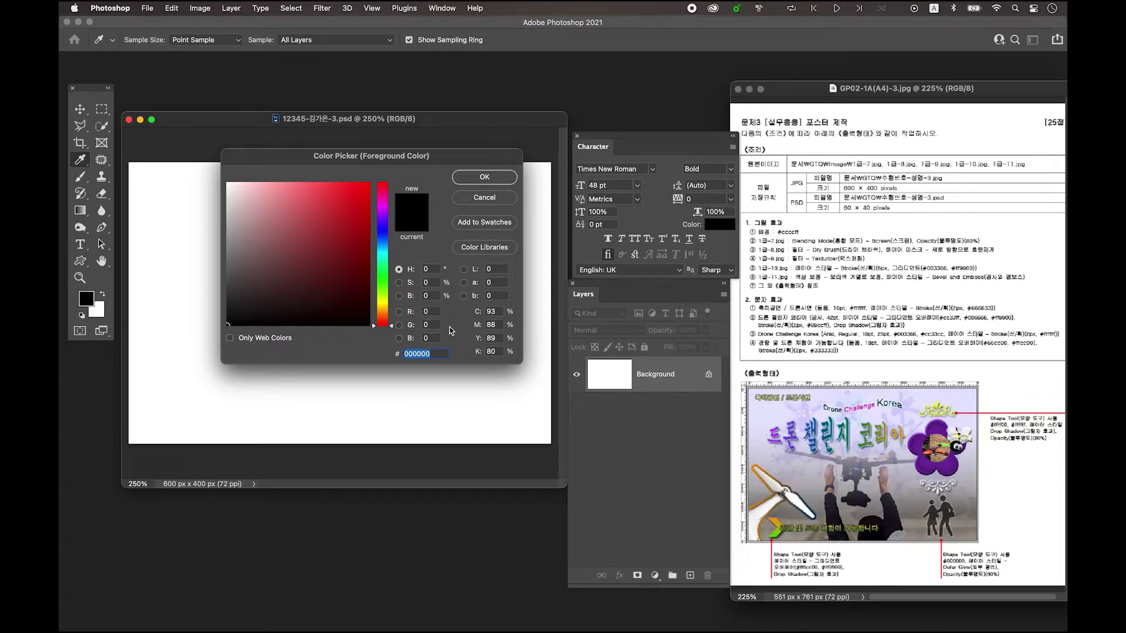
{"action": "type", "text": "ccccff"}
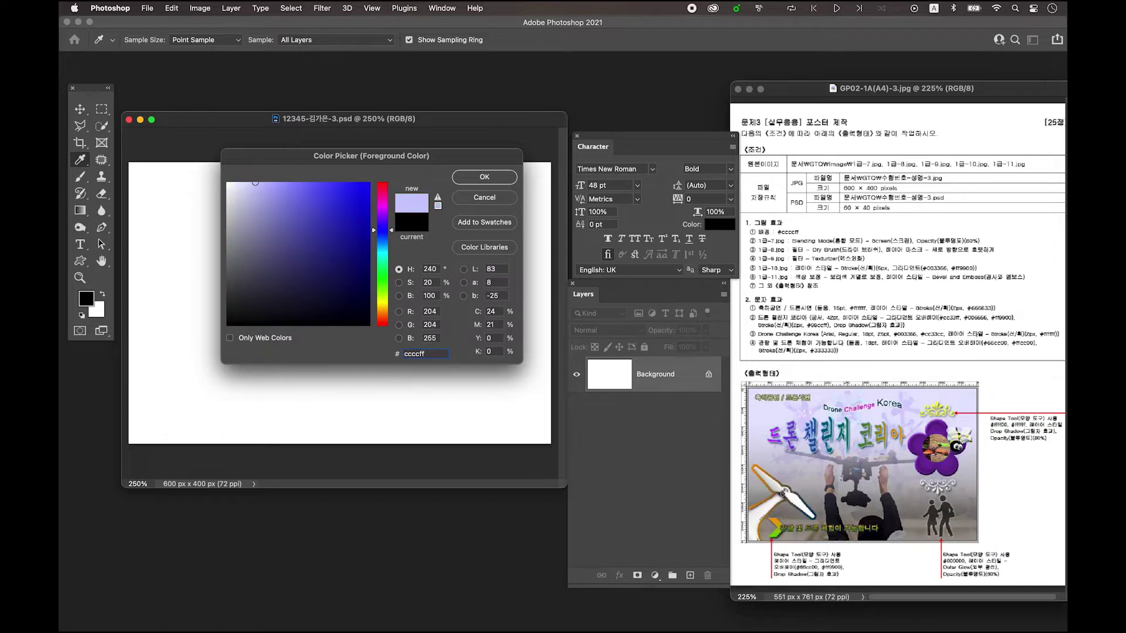
{"action": "key", "text": "Return"}
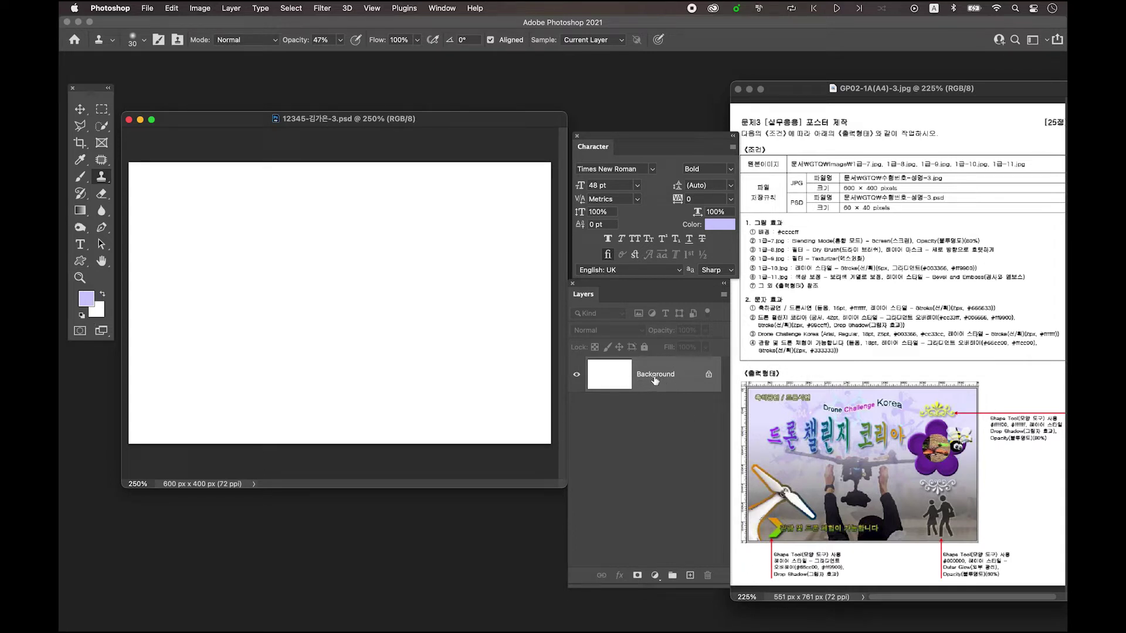
{"action": "key", "text": "alt+Delete"}
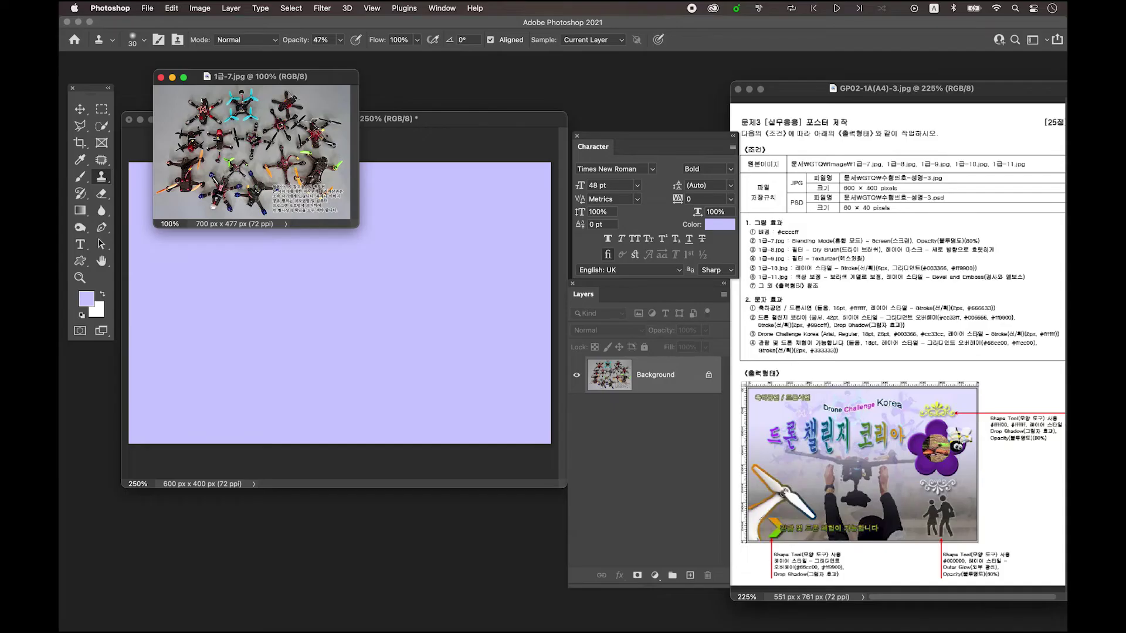
- Bring the 1급-7.jpg drones photo onto the poster and scale it to cover the canvas
{"action": "left_click", "coordinate": [80, 109]}
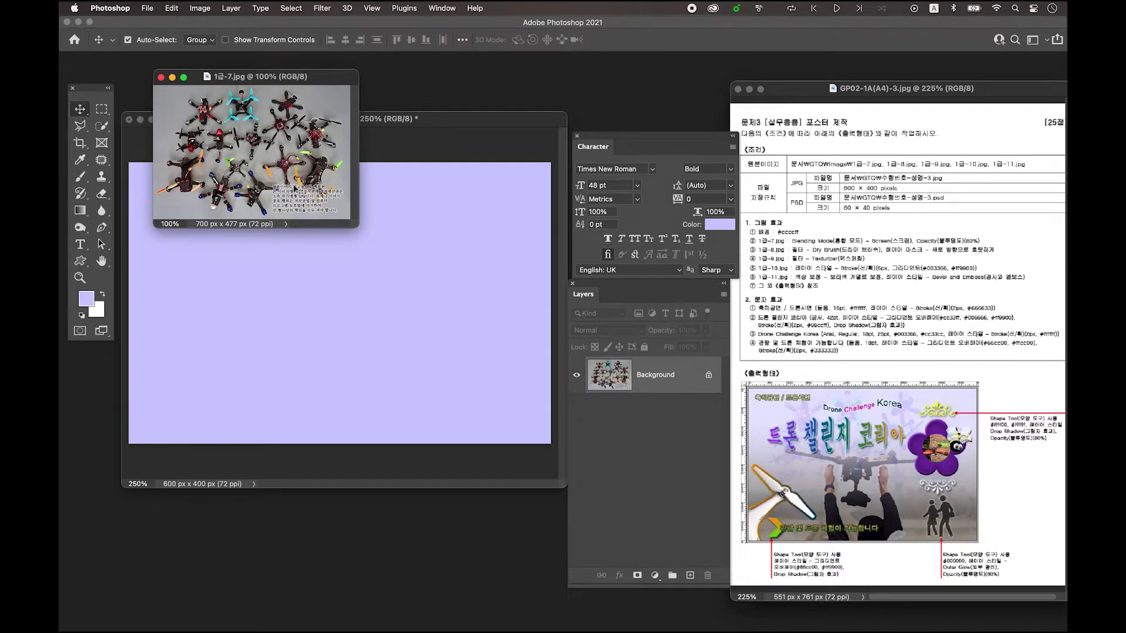
{"action": "left_click_drag", "start_coordinate": [273, 164], "coordinate": [373, 309]}
{"action": "key", "text": "super"}
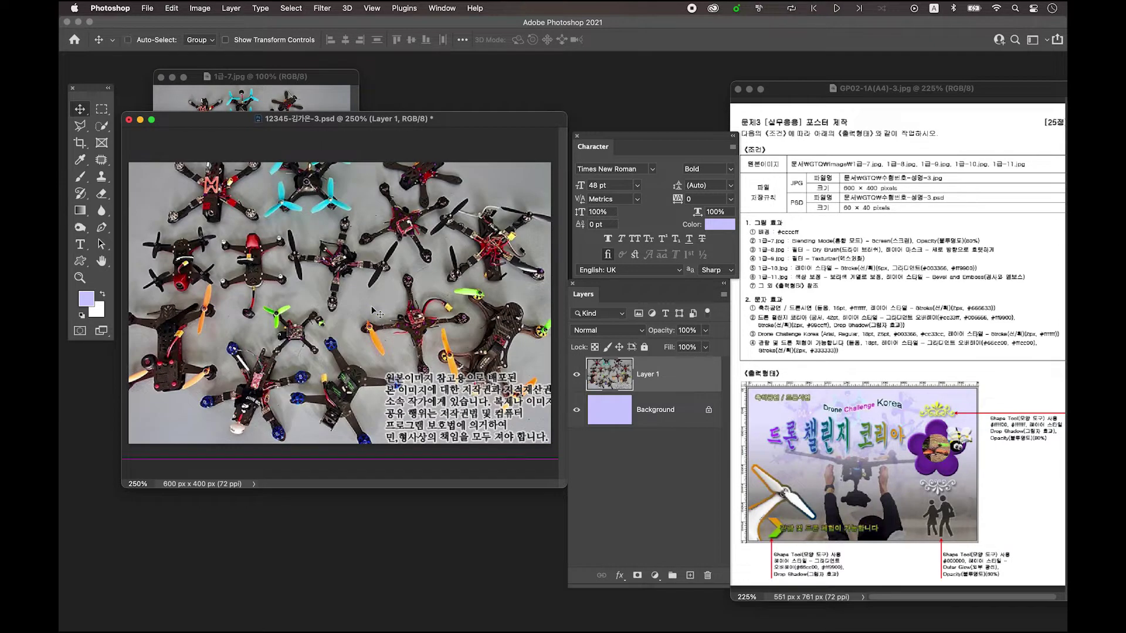
{"action": "key", "text": "super+t"}
{"action": "left_click_drag", "start_coordinate": [338, 461], "coordinate": [334, 426]}
{"action": "left_click_drag", "start_coordinate": [351, 330], "coordinate": [360, 368]}
{"action": "left_click_drag", "start_coordinate": [343, 464], "coordinate": [343, 452]}
{"action": "key", "text": "Return"}
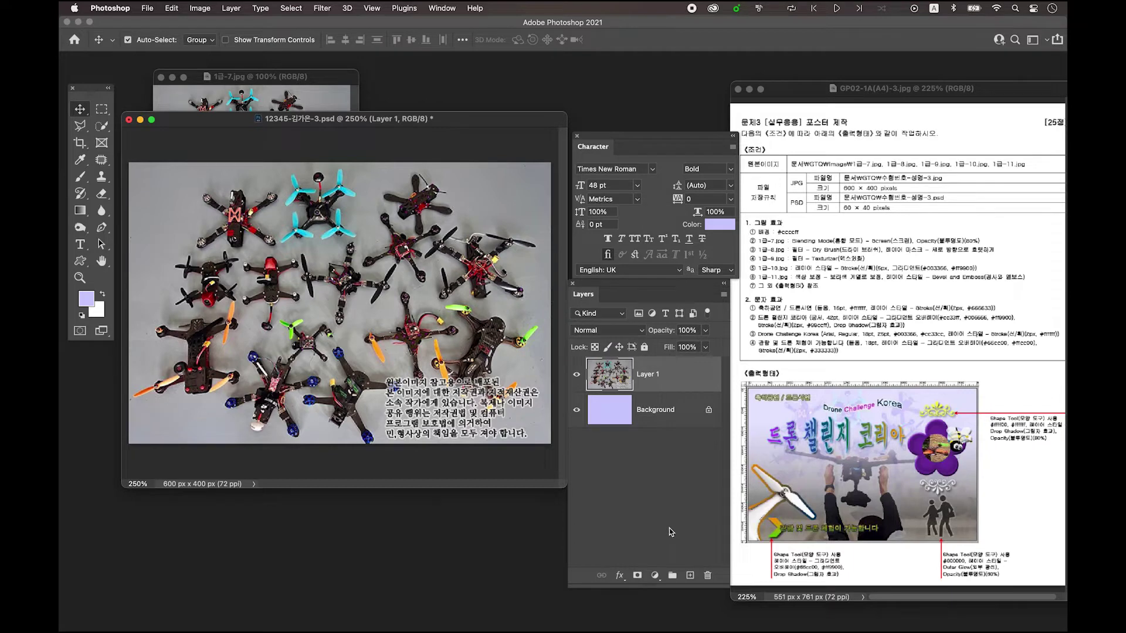
- Set the drones layer to Screen blend mode at 80% opacity
{"action": "left_click", "coordinate": [629, 336]}
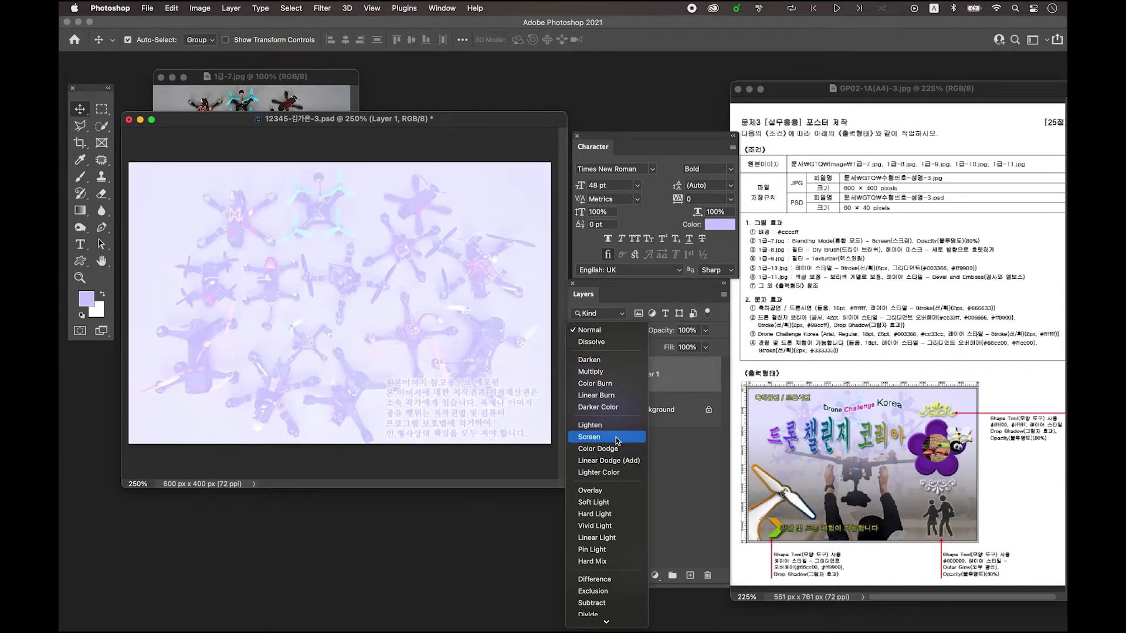
{"action": "left_click", "coordinate": [617, 440]}
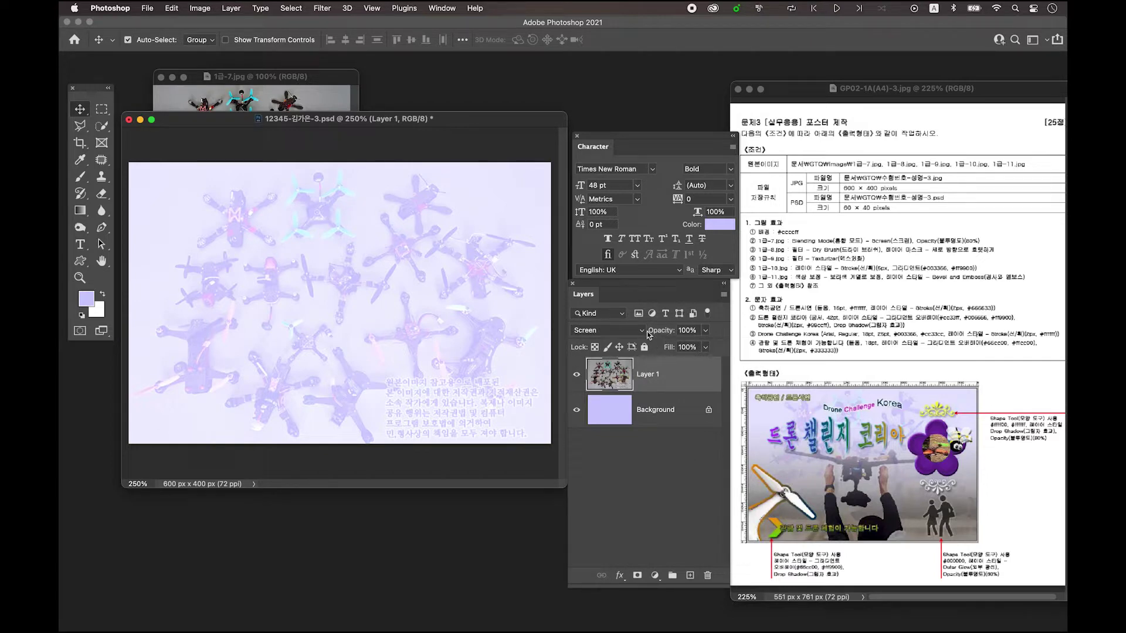
{"action": "left_click", "coordinate": [682, 332]}
{"action": "type", "text": "80"}
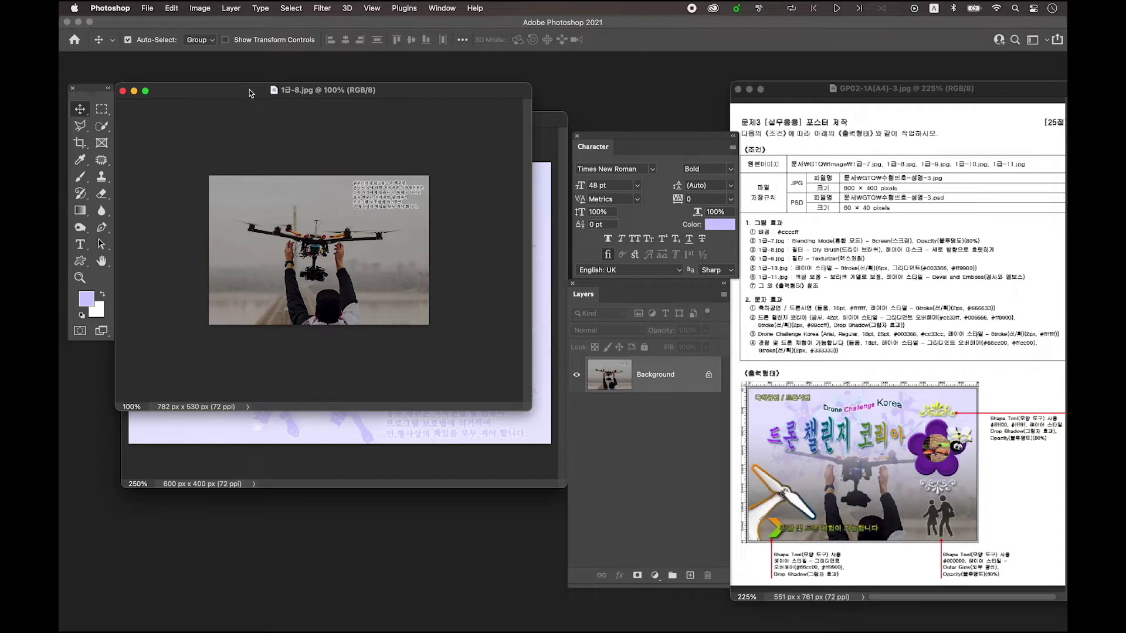
- Apply the Filter Gallery's Dry Brush filter (size 2, detail 8, texture 1) to 1급-8.jpg
{"action": "left_click", "coordinate": [322, 10]}
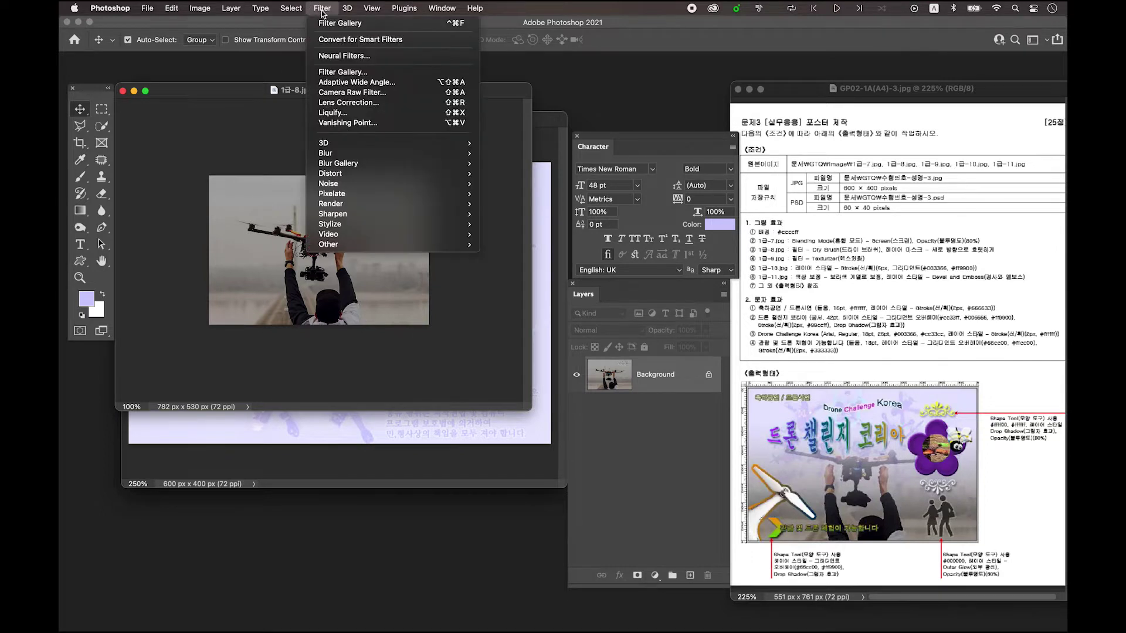
{"action": "left_click", "coordinate": [344, 74]}
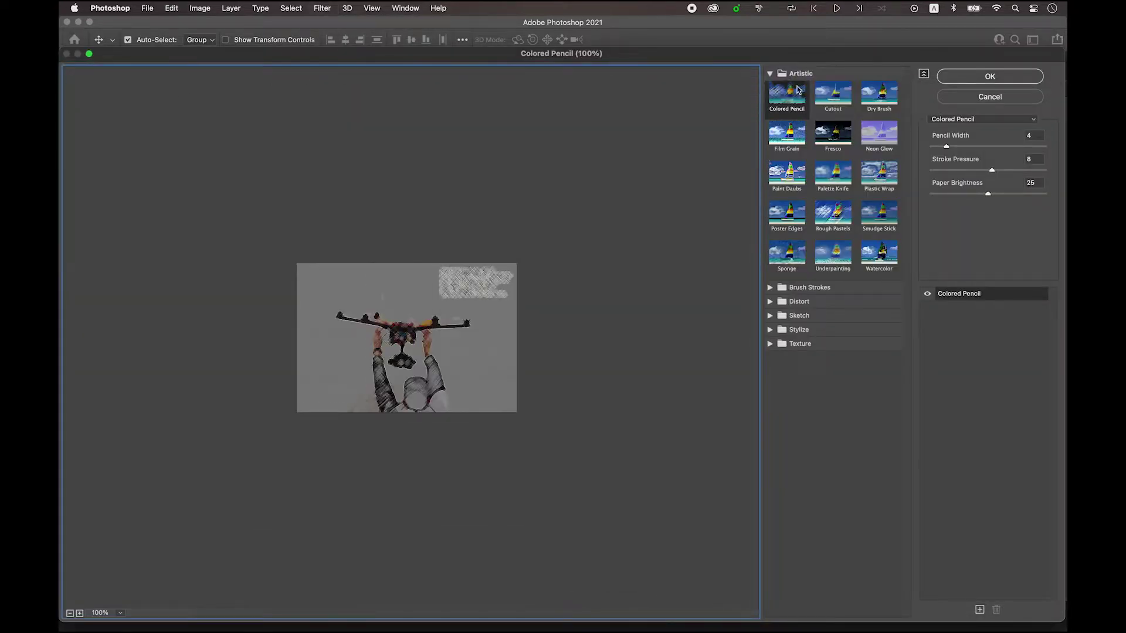
{"action": "left_click", "coordinate": [786, 106]}
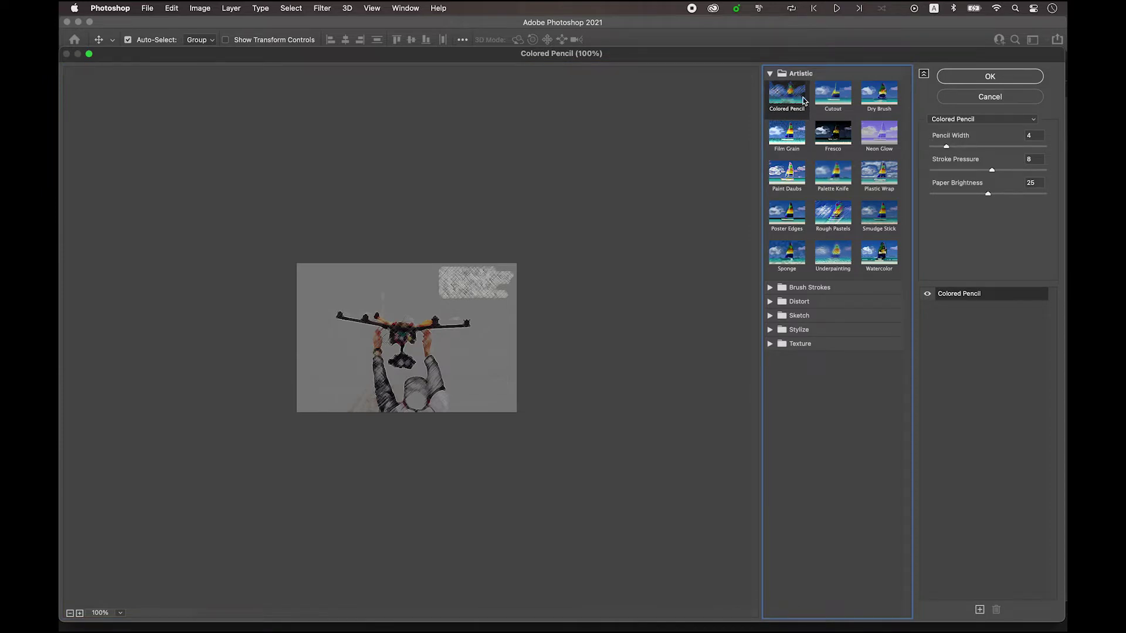
{"action": "left_click", "coordinate": [956, 121]}
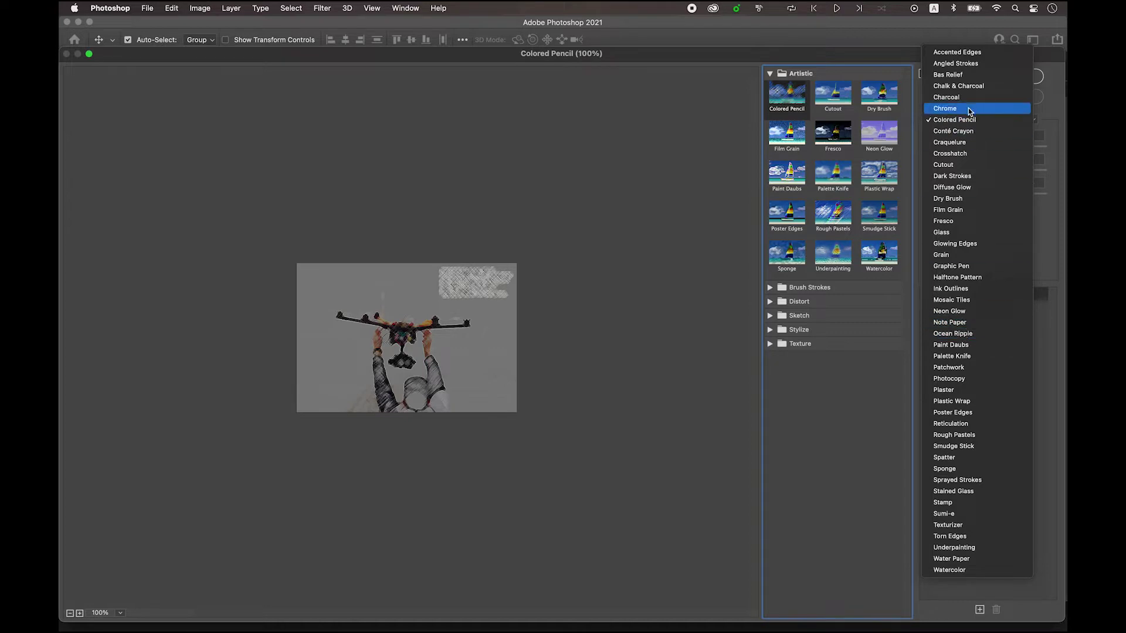
{"action": "left_click", "coordinate": [985, 203]}
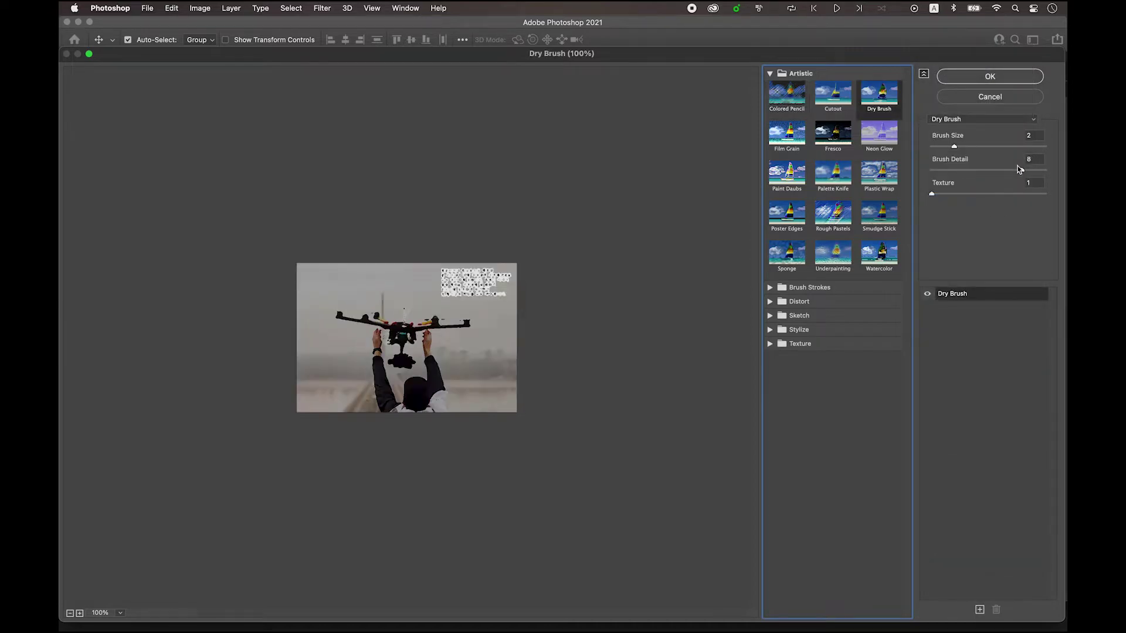
{"action": "left_click", "coordinate": [990, 77]}
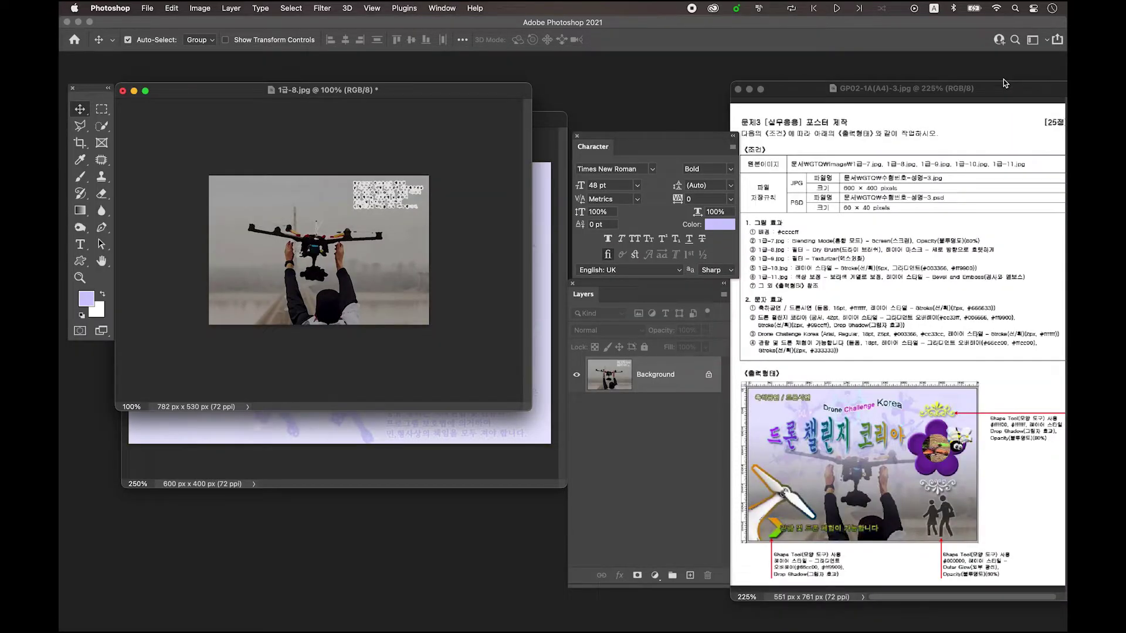
- Drag the Dry Brush photo onto the poster as Layer 2 and scale it to about 78% over the canvas
{"action": "left_click_drag", "start_coordinate": [327, 89], "coordinate": [415, 68]}
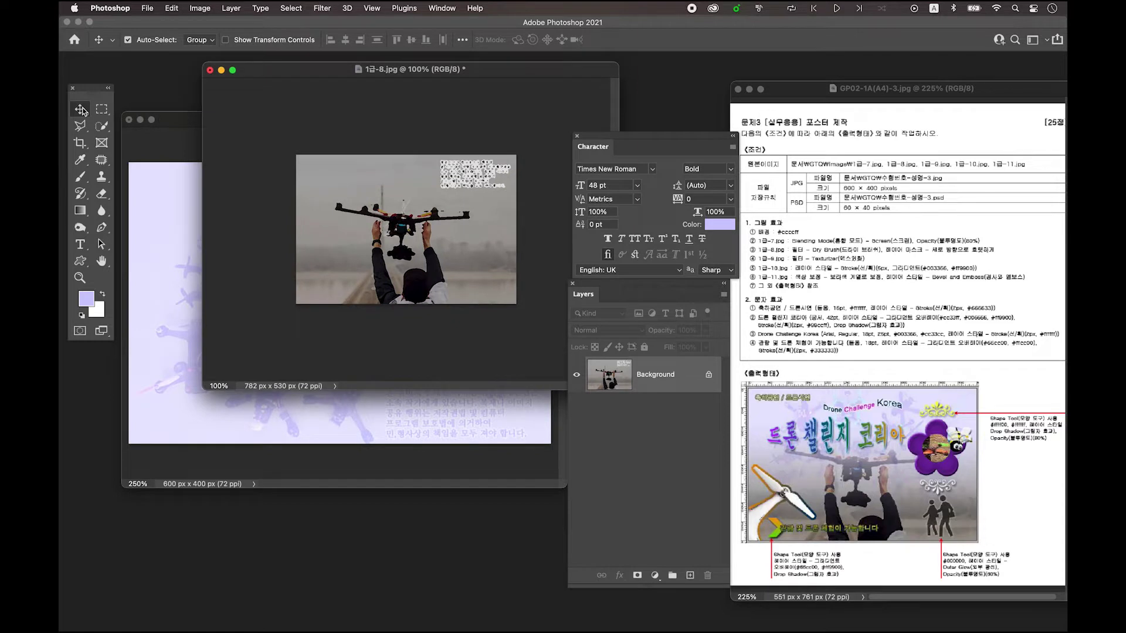
{"action": "left_click_drag", "start_coordinate": [385, 222], "coordinate": [183, 266]}
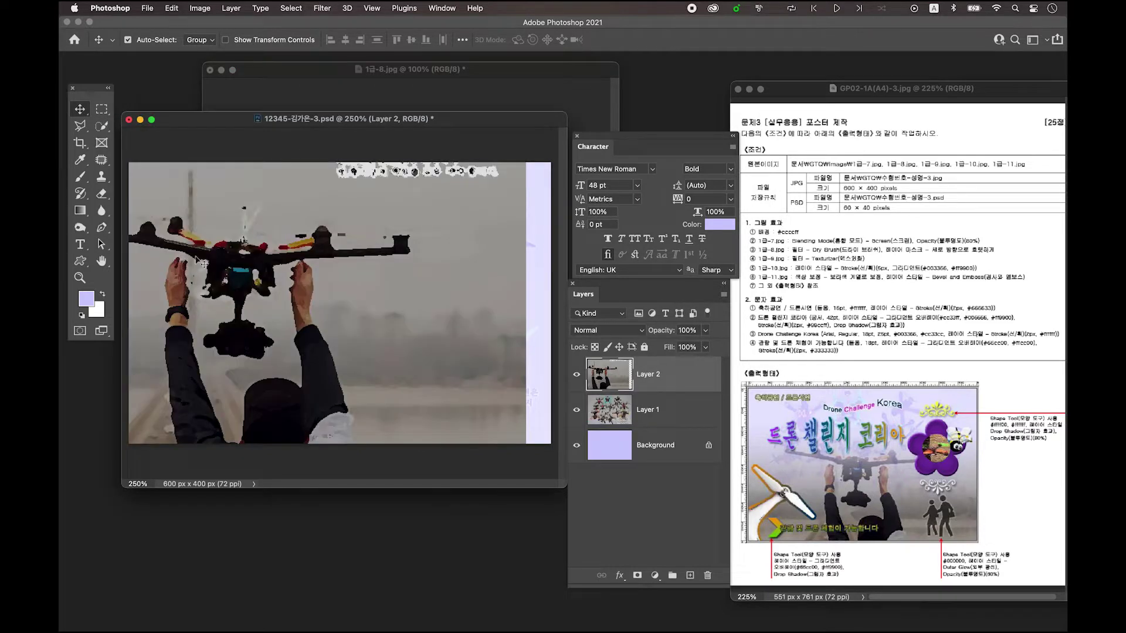
{"action": "left_click_drag", "start_coordinate": [308, 257], "coordinate": [363, 263]}
{"action": "key", "text": "super+t"}
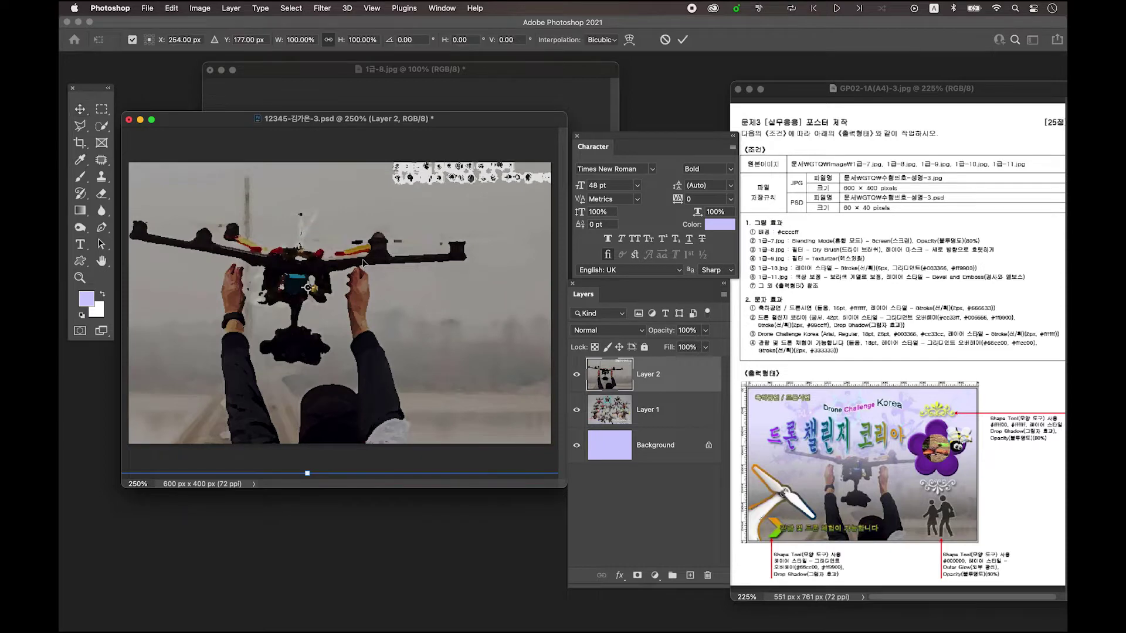
{"action": "left_click_drag", "start_coordinate": [327, 382], "coordinate": [328, 376]}
{"action": "left_click_drag", "start_coordinate": [349, 302], "coordinate": [370, 377]}
{"action": "left_click_drag", "start_coordinate": [529, 316], "coordinate": [554, 315]}
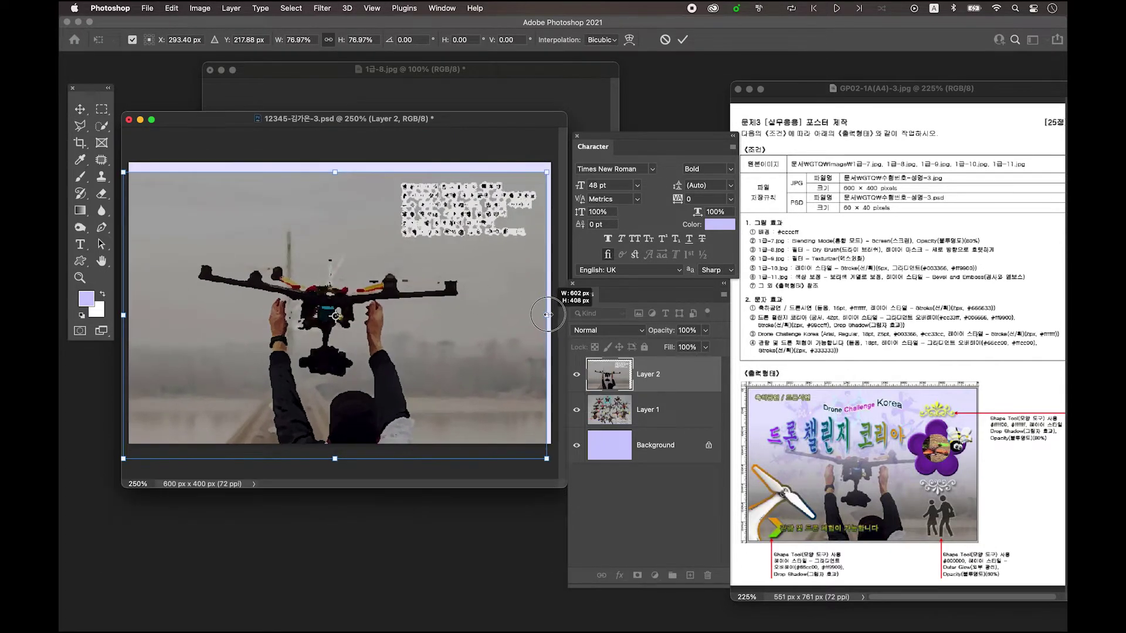
{"action": "left_click_drag", "start_coordinate": [421, 360], "coordinate": [424, 359]}
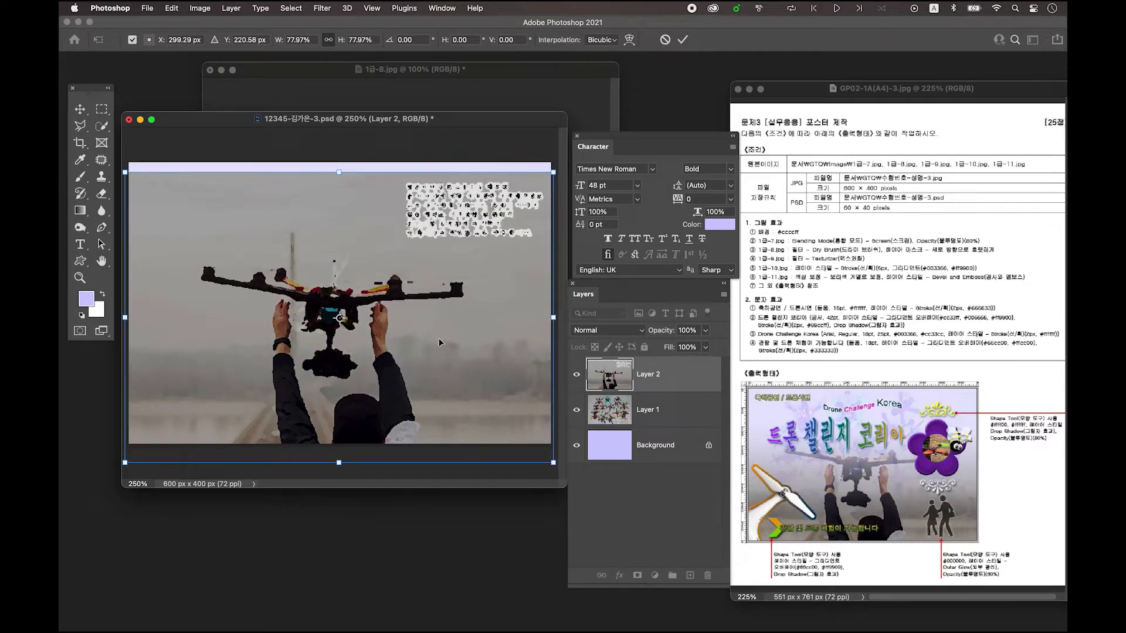
{"action": "key", "text": "Return"}
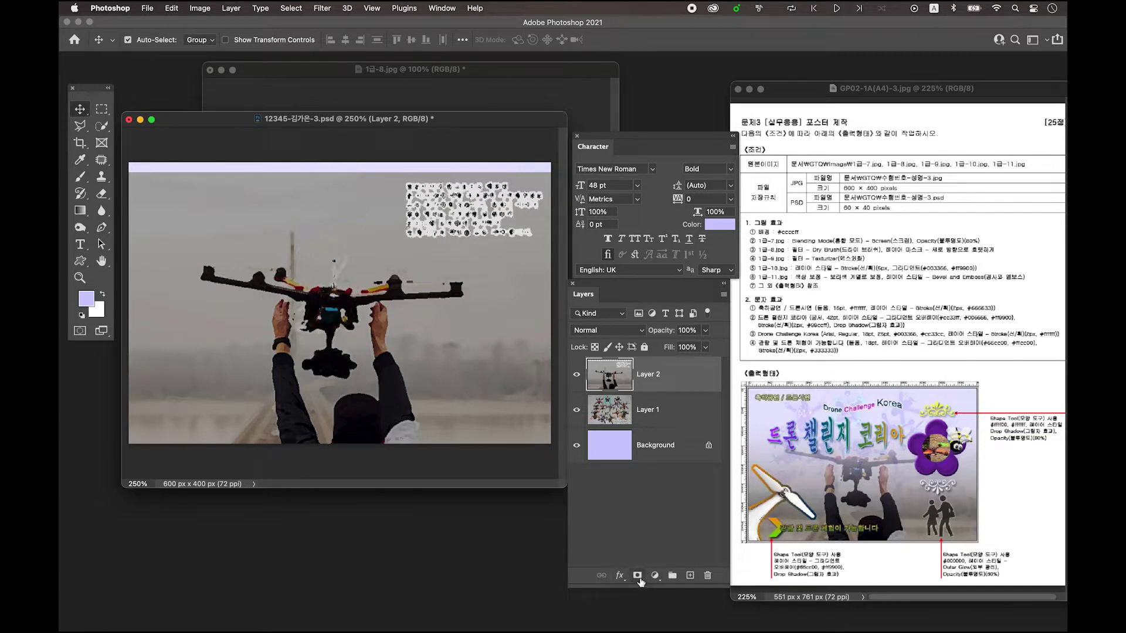
- Mask Layer 2 with a foreground-to-transparent gradient from the top down to the gimbal
{"action": "left_click", "coordinate": [638, 576]}
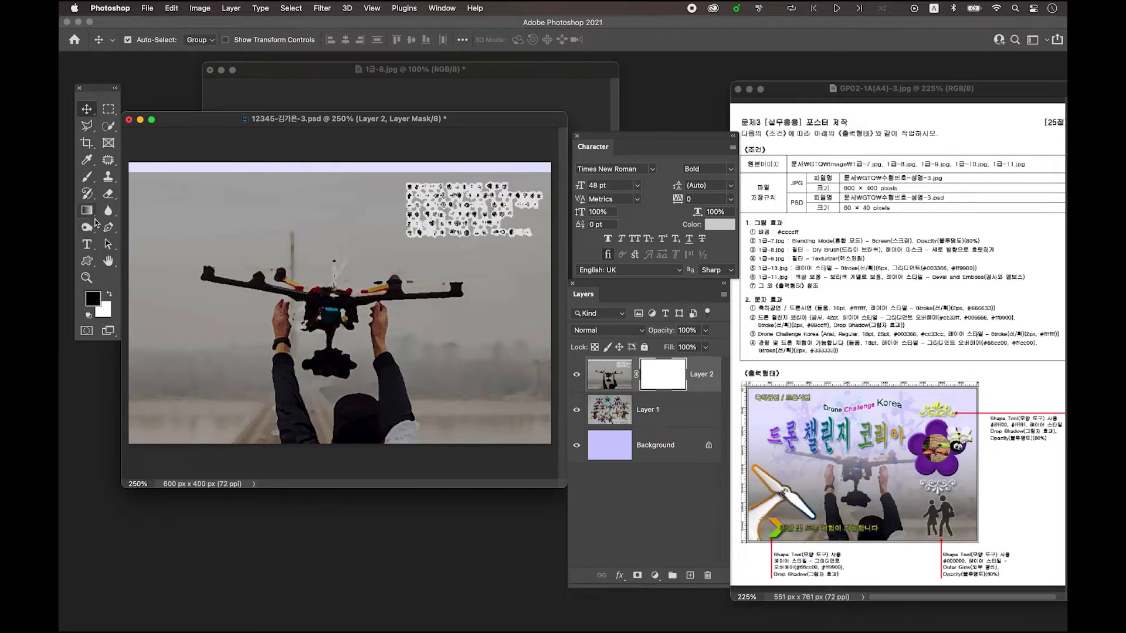
{"action": "left_click", "coordinate": [87, 211]}
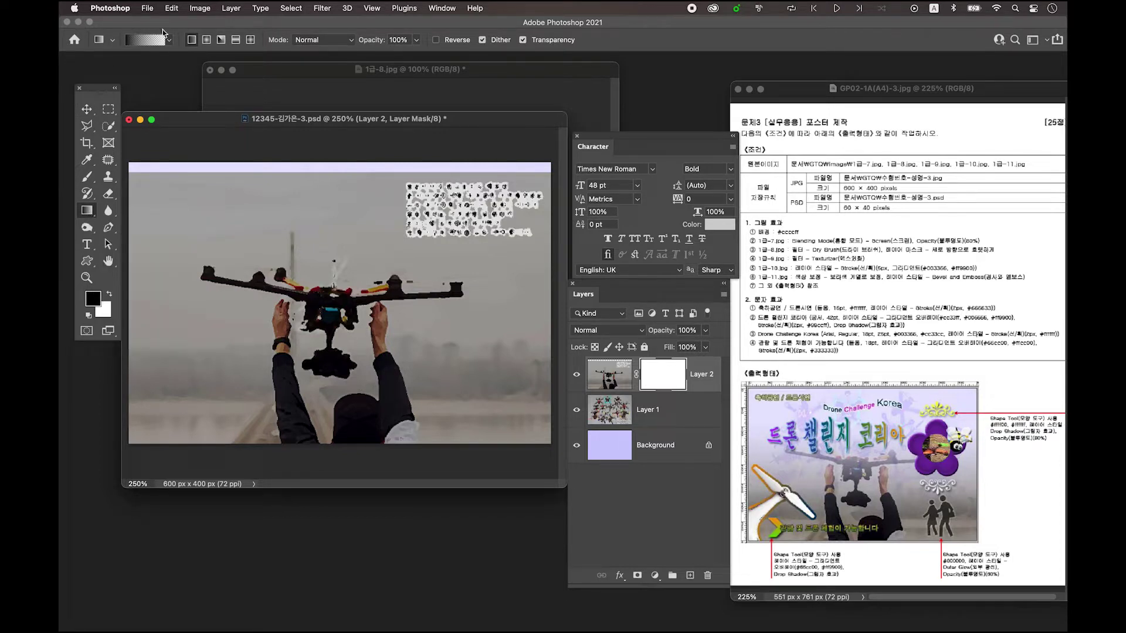
{"action": "left_click", "coordinate": [147, 40]}
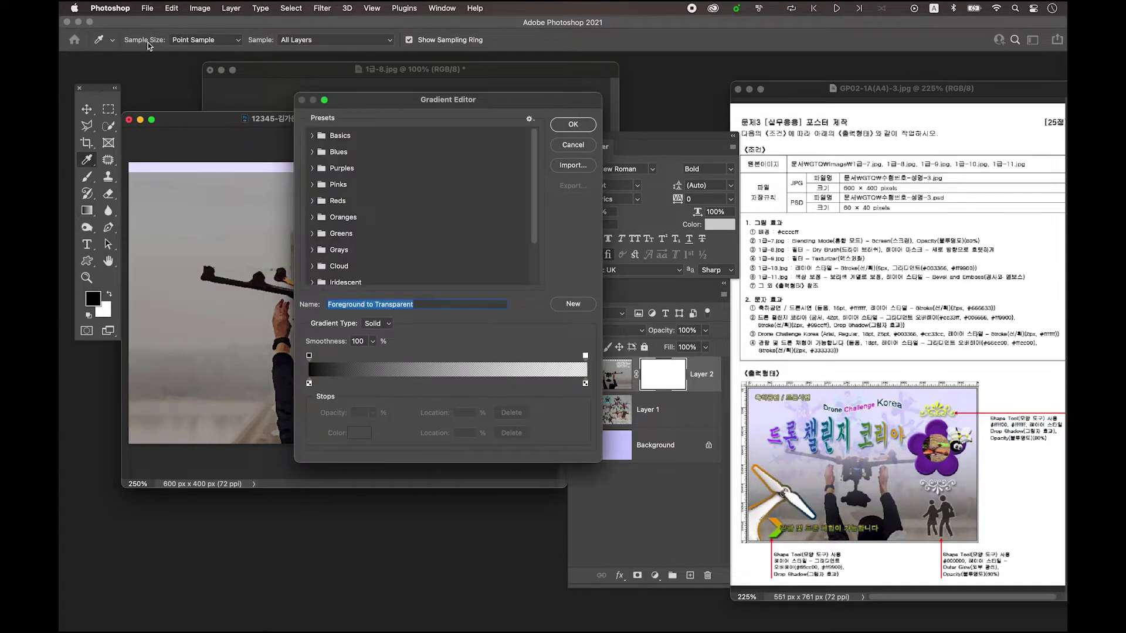
{"action": "left_click", "coordinate": [314, 137]}
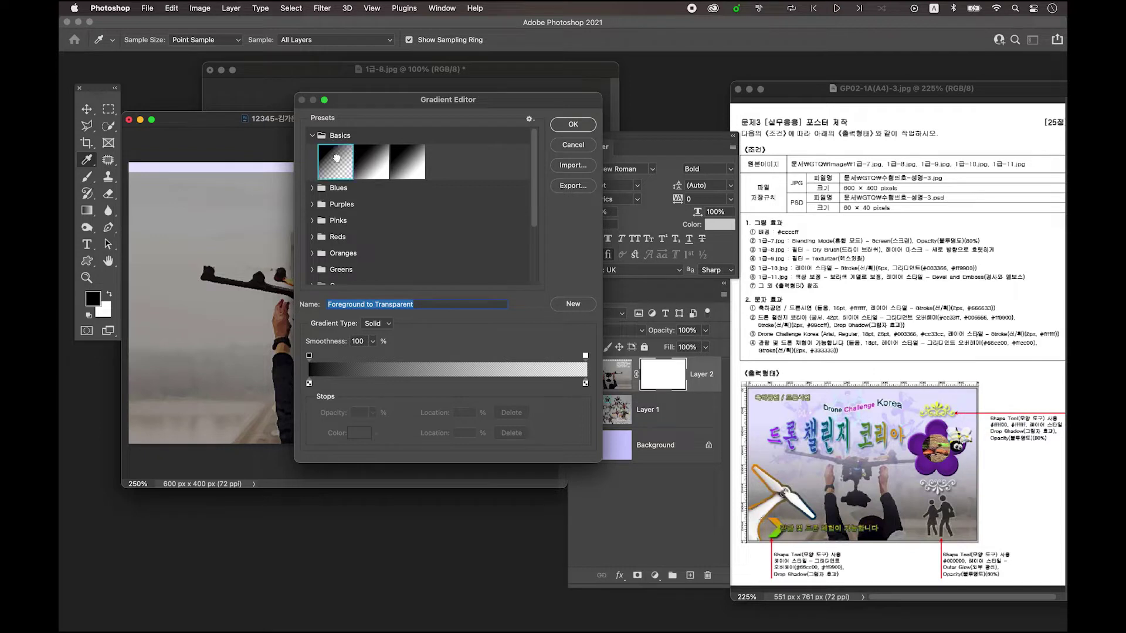
{"action": "left_click", "coordinate": [574, 127]}
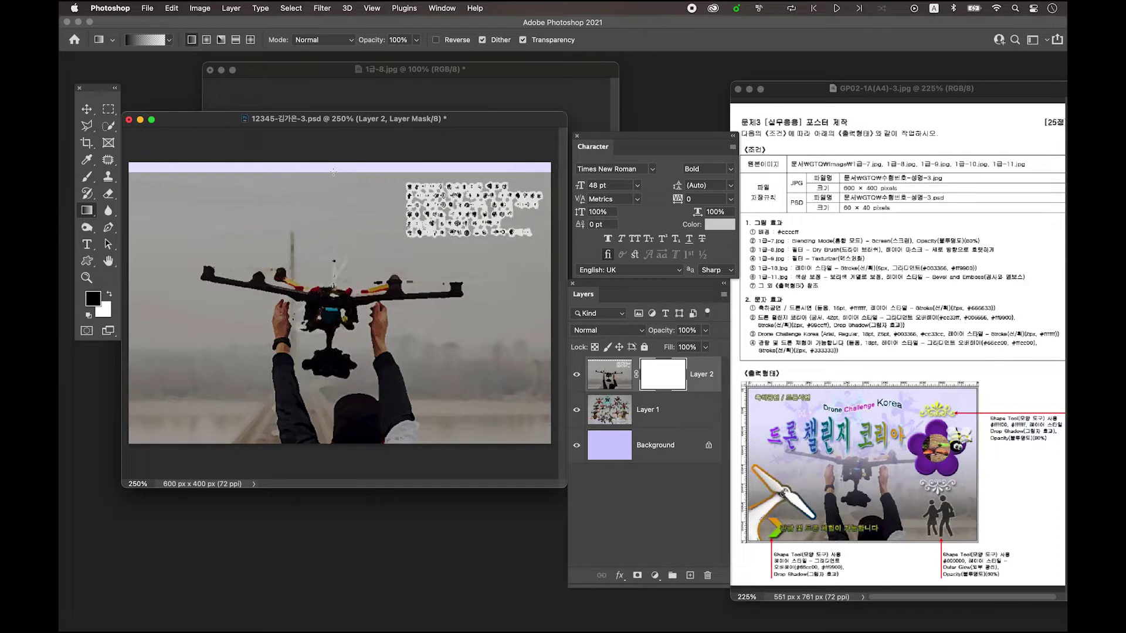
{"action": "left_click_drag", "start_coordinate": [334, 171], "coordinate": [338, 341]}
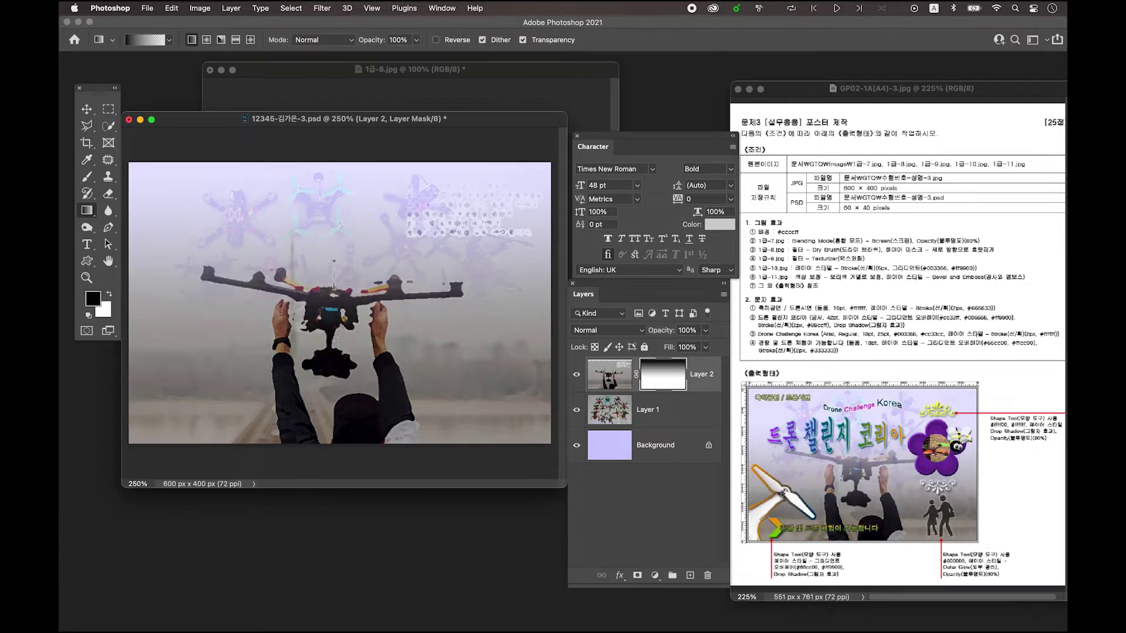
{"action": "left_click_drag", "start_coordinate": [334, 177], "coordinate": [333, 351]}
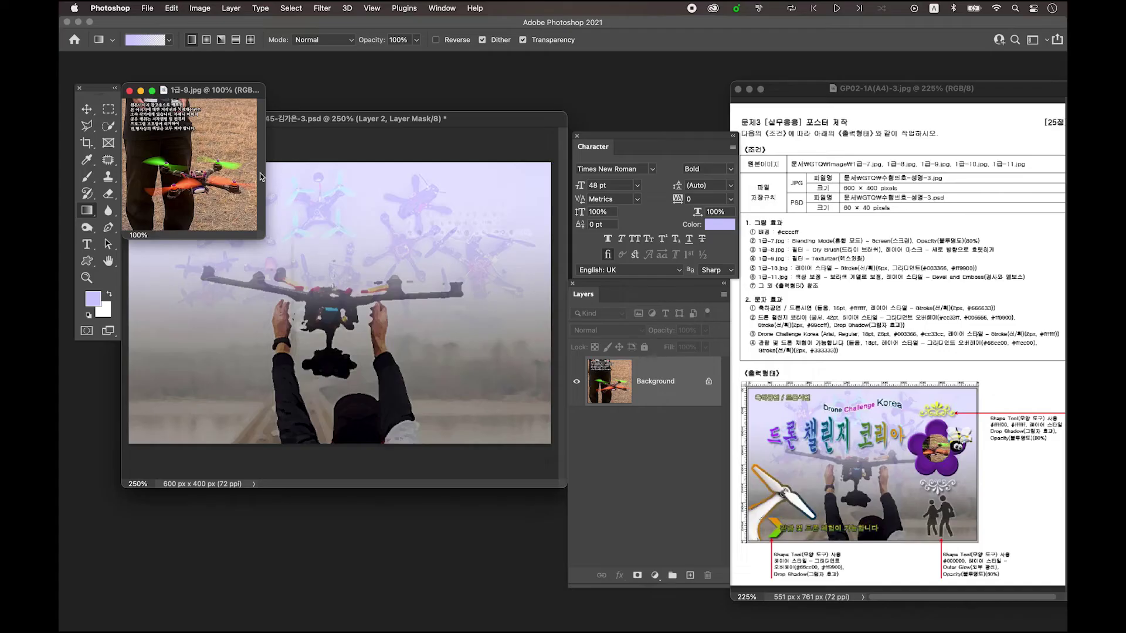
- Apply the Texturizer filter (Canvas, 100% scaling, relief 4) to 1급-9.jpg
{"action": "left_click_drag", "start_coordinate": [257, 236], "coordinate": [360, 279]}
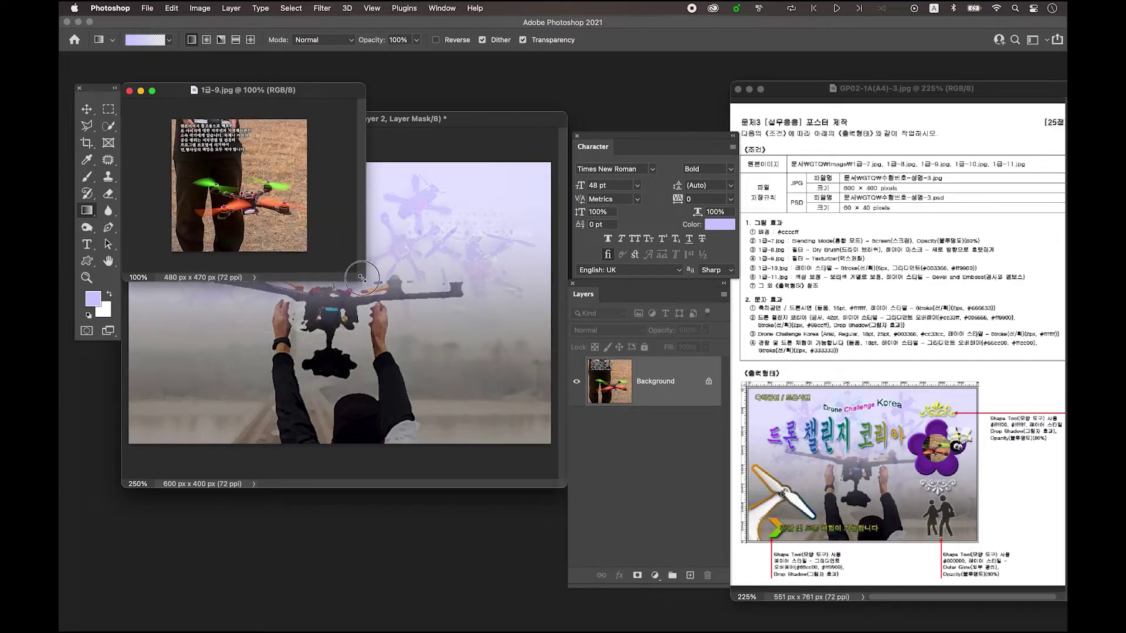
{"action": "left_click", "coordinate": [323, 9]}
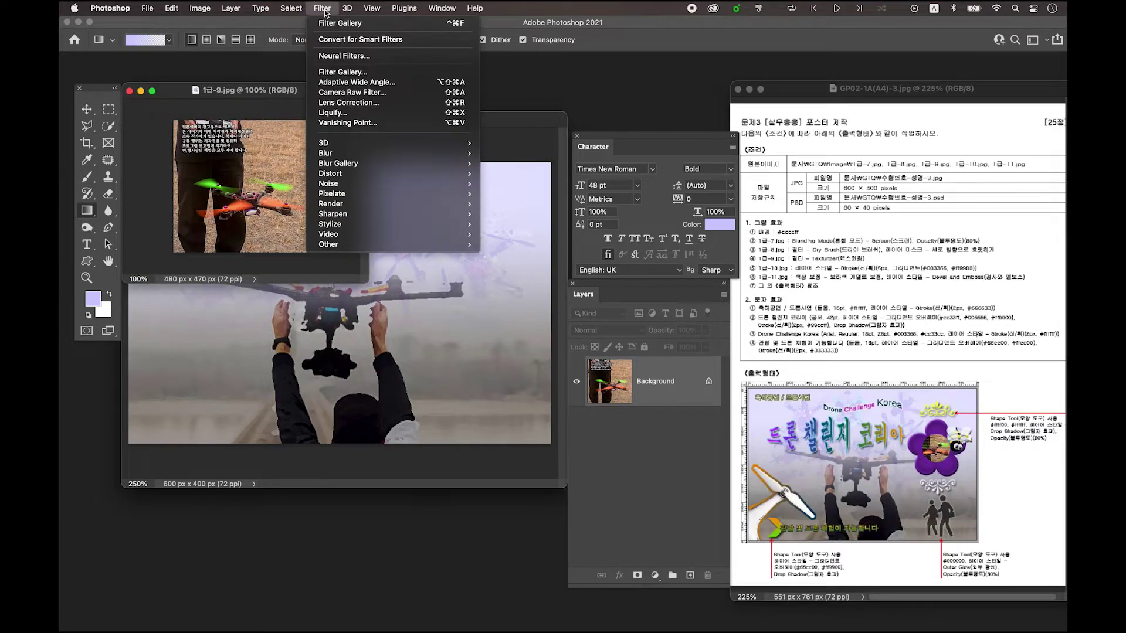
{"action": "left_click", "coordinate": [347, 73]}
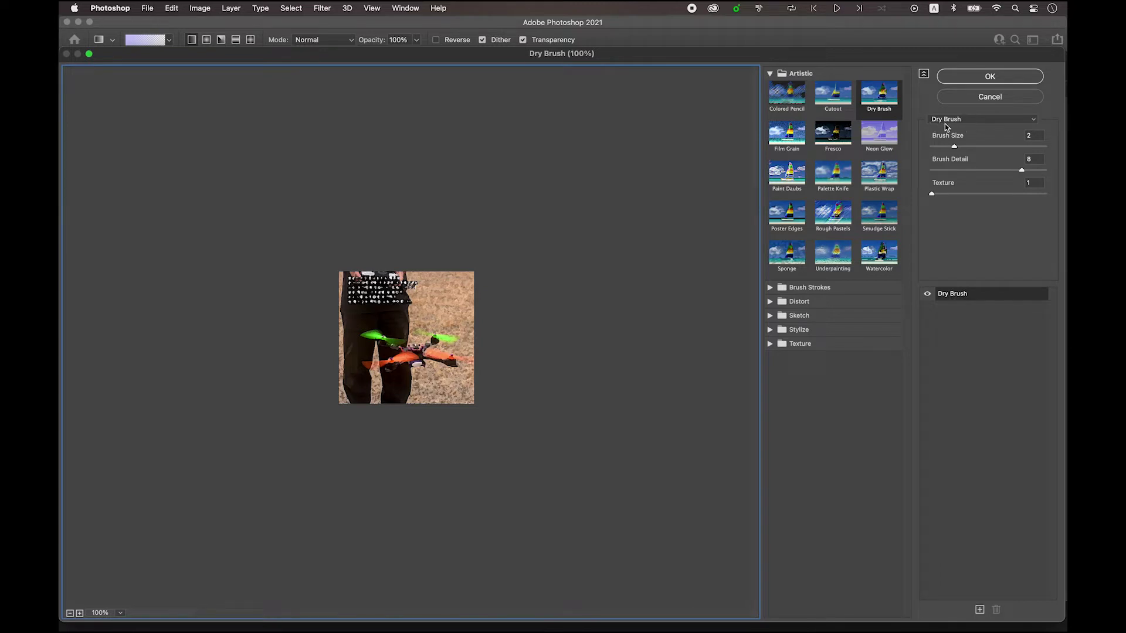
{"action": "left_click", "coordinate": [970, 121]}
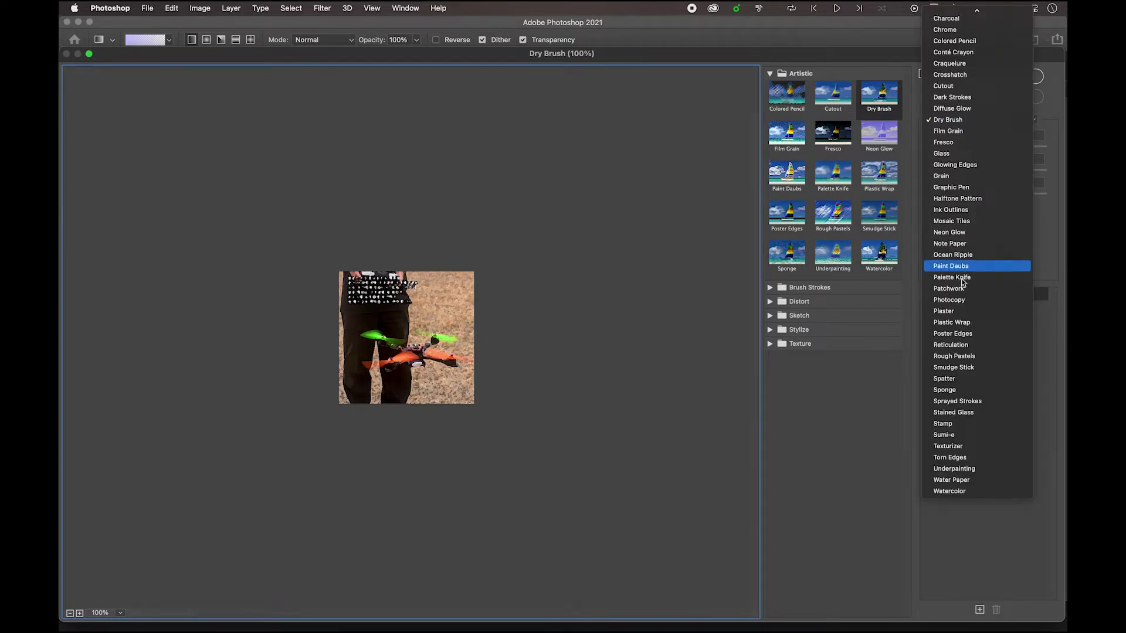
{"action": "left_click", "coordinate": [966, 449]}
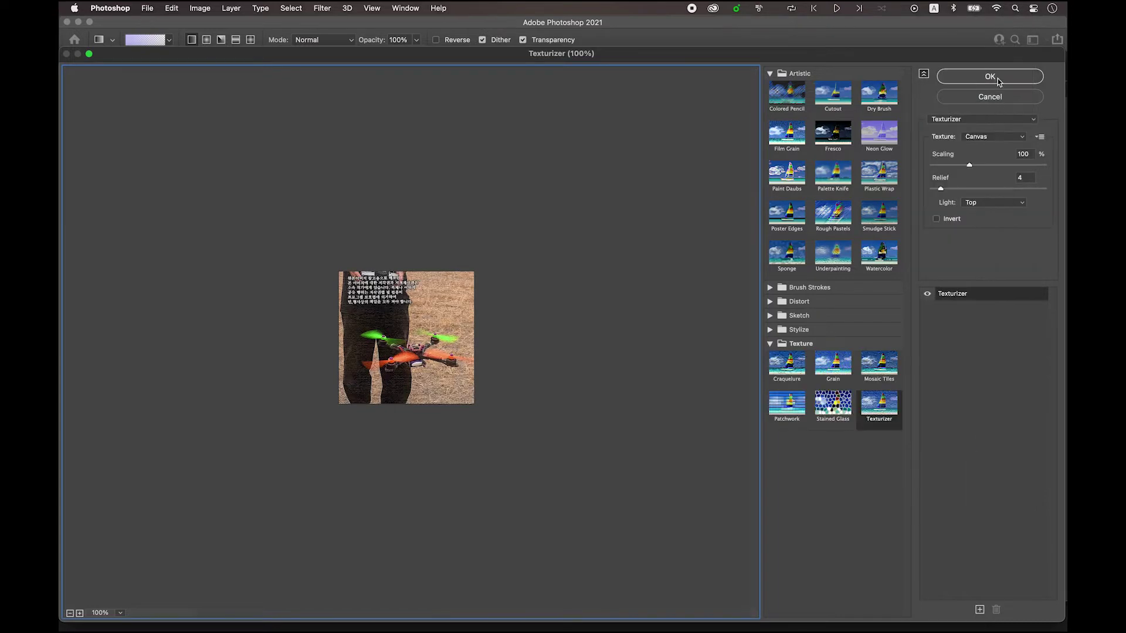
{"action": "left_click", "coordinate": [990, 76]}
- Move the 1급-9.jpg window aside and bring the poster PSD to the front
{"action": "mouse_move", "coordinate": [221, 97]}
{"action": "left_mouse_down"}
{"action": "mouse_move", "coordinate": [232, 78]}
{"action": "mouse_move", "coordinate": [221, 77]}
{"action": "left_mouse_up"}
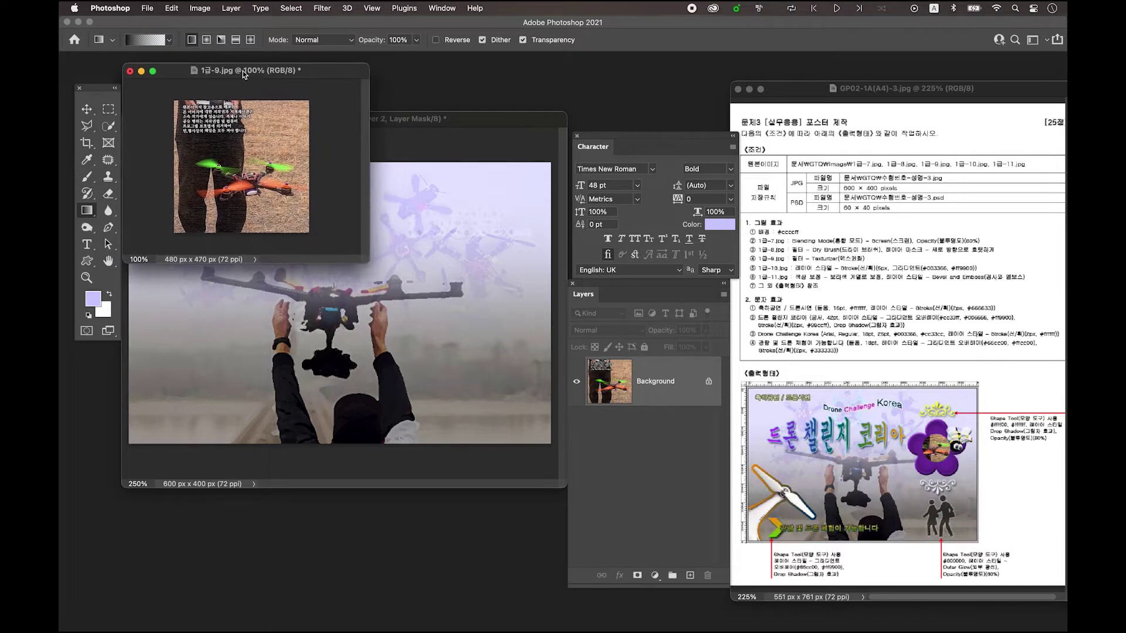
{"action": "left_click_drag", "start_coordinate": [217, 76], "coordinate": [557, 68]}
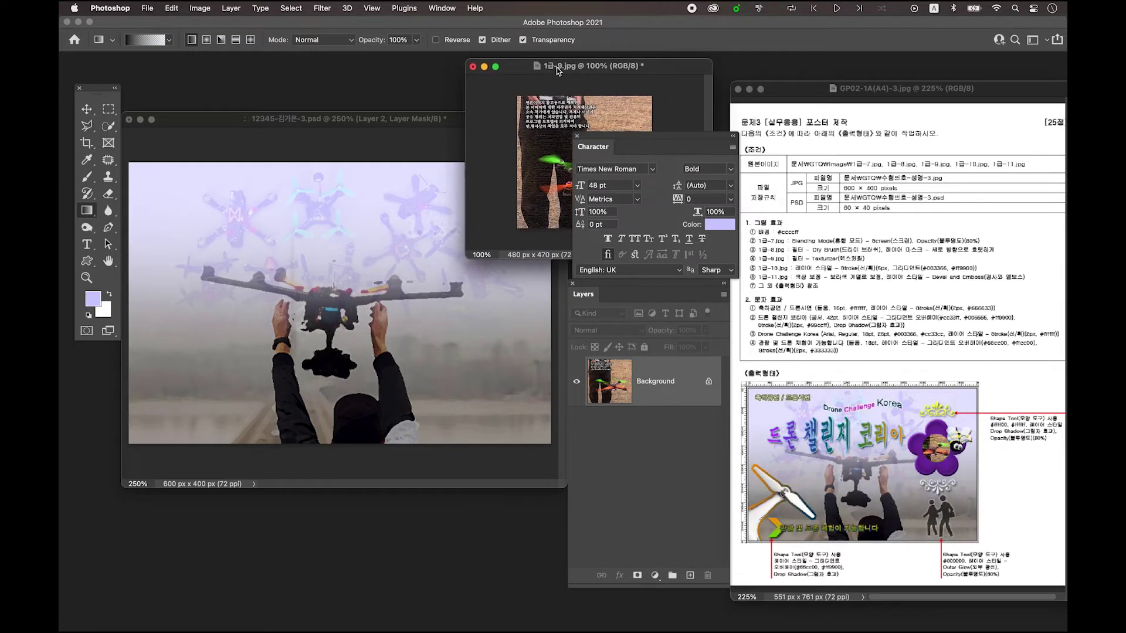
{"action": "left_click", "coordinate": [357, 119]}
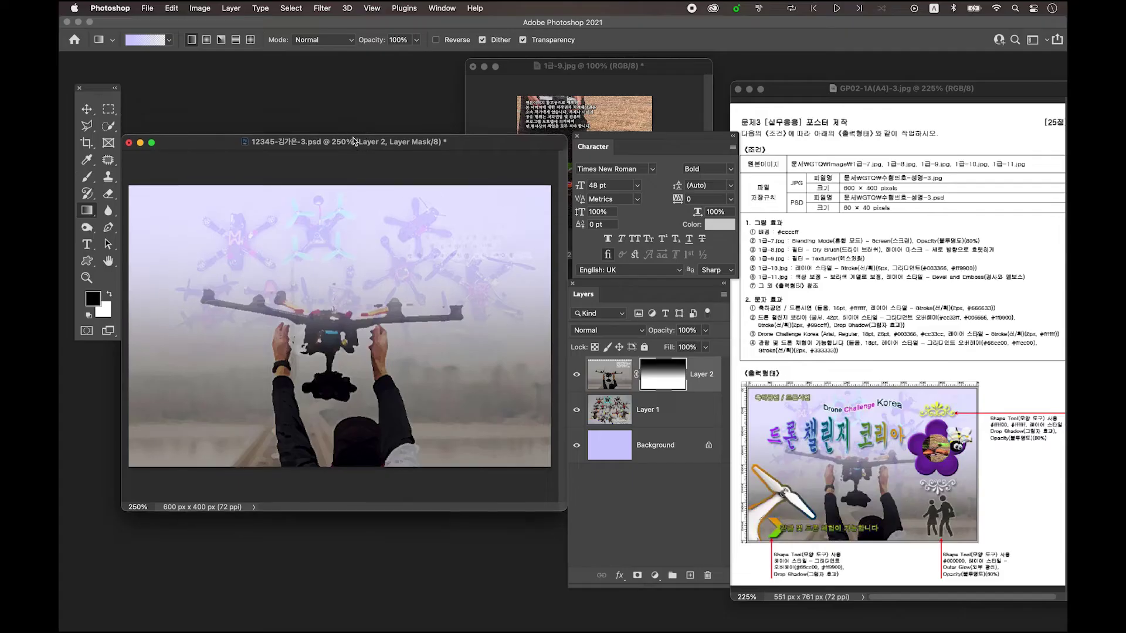
- Open the 1급-10.jpg propeller image
{"action": "key", "text": "super+o"}
{"action": "scroll", "coordinate": [597, 206], "scroll_direction": "down", "scroll_amount": 2}
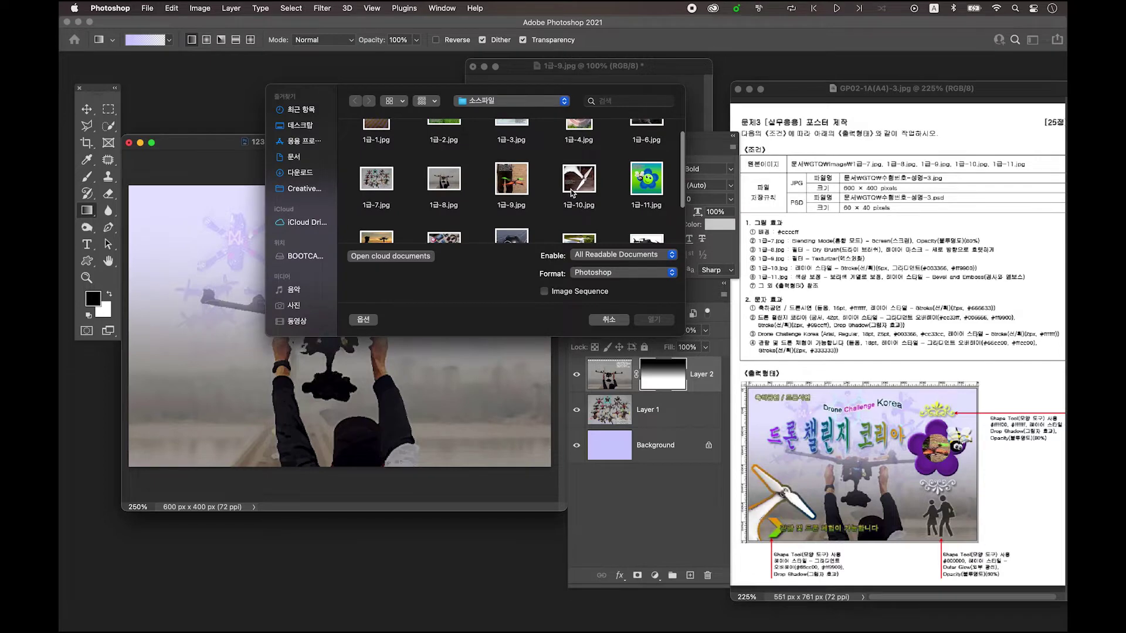
{"action": "left_click", "coordinate": [575, 188]}
{"action": "left_click", "coordinate": [655, 322]}
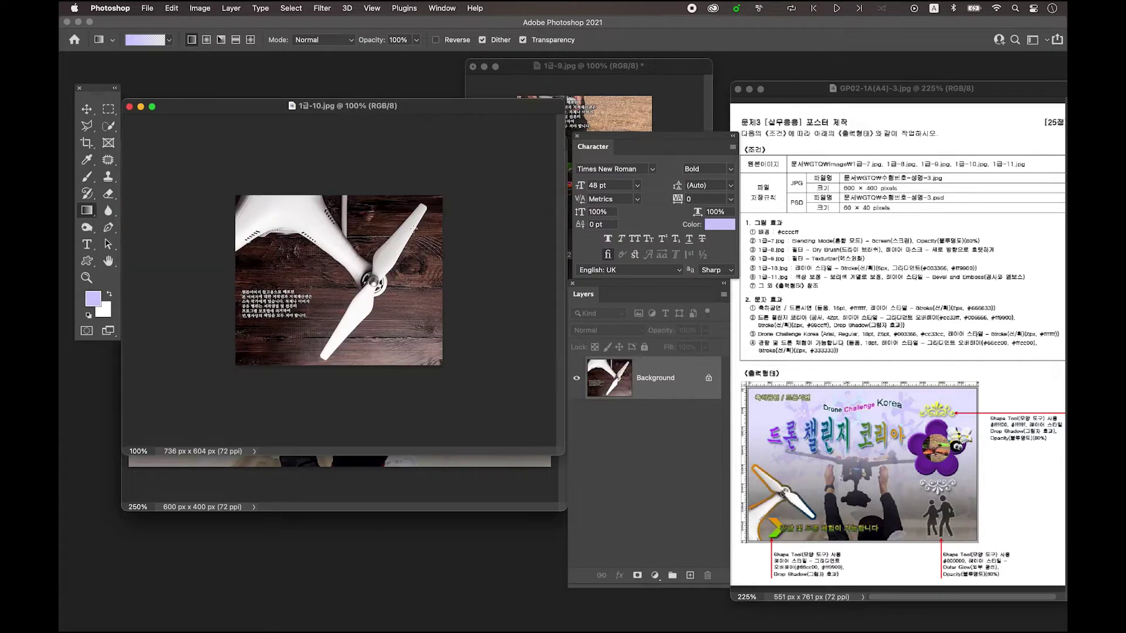
- Quick-select the white drone arm and propeller and copy it onto a new layer
{"action": "key", "text": "super+plus"}
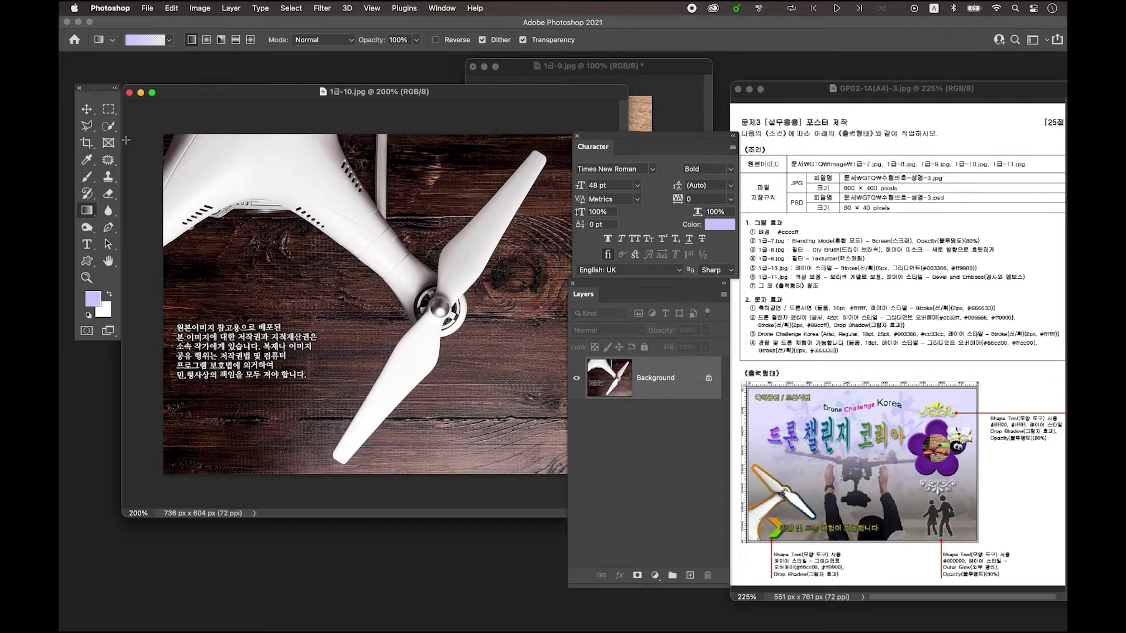
{"action": "left_click", "coordinate": [108, 127]}
{"action": "left_click", "coordinate": [109, 130]}
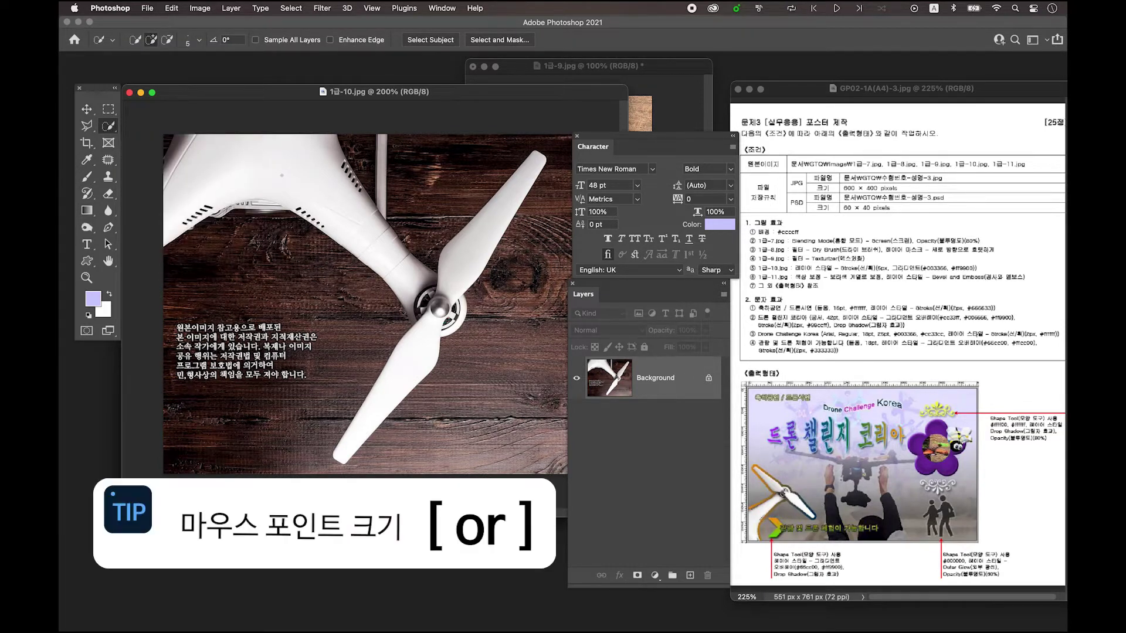
{"action": "key", "text": "bracketright"}
{"action": "key", "text": "bracketright"}
{"action": "key", "text": "bracketright"}
{"action": "key", "text": "bracketright"}
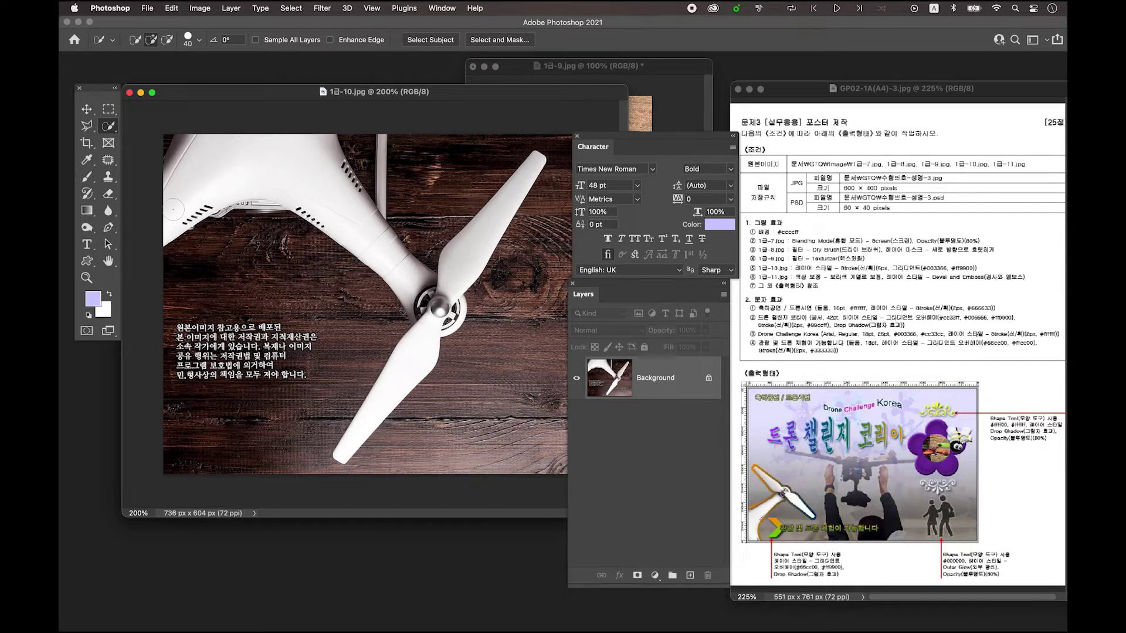
{"action": "mouse_move", "coordinate": [175, 214]}
{"action": "left_mouse_down"}
{"action": "mouse_move", "coordinate": [203, 167]}
{"action": "mouse_move", "coordinate": [264, 173]}
{"action": "mouse_move", "coordinate": [378, 247]}
{"action": "mouse_move", "coordinate": [422, 305]}
{"action": "mouse_move", "coordinate": [464, 293]}
{"action": "mouse_move", "coordinate": [449, 275]}
{"action": "mouse_move", "coordinate": [448, 314]}
{"action": "mouse_move", "coordinate": [437, 329]}
{"action": "mouse_move", "coordinate": [427, 323]}
{"action": "left_mouse_up"}
{"action": "key", "text": "super+j"}
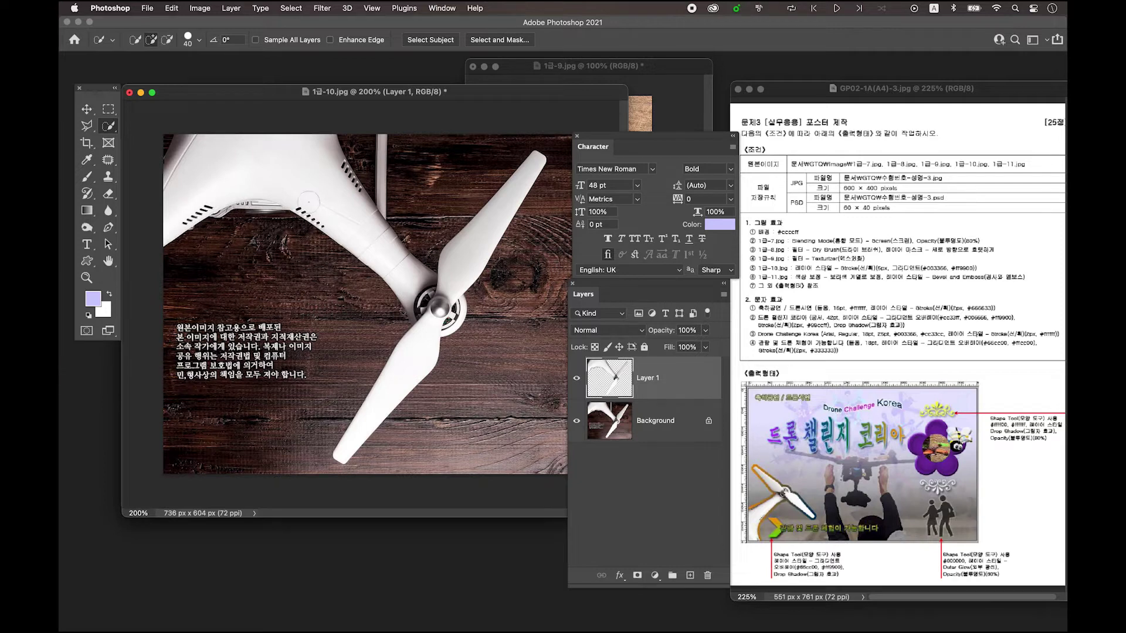
- Copy the cut-out propeller layer into the poster document
{"action": "left_click", "coordinate": [86, 109]}
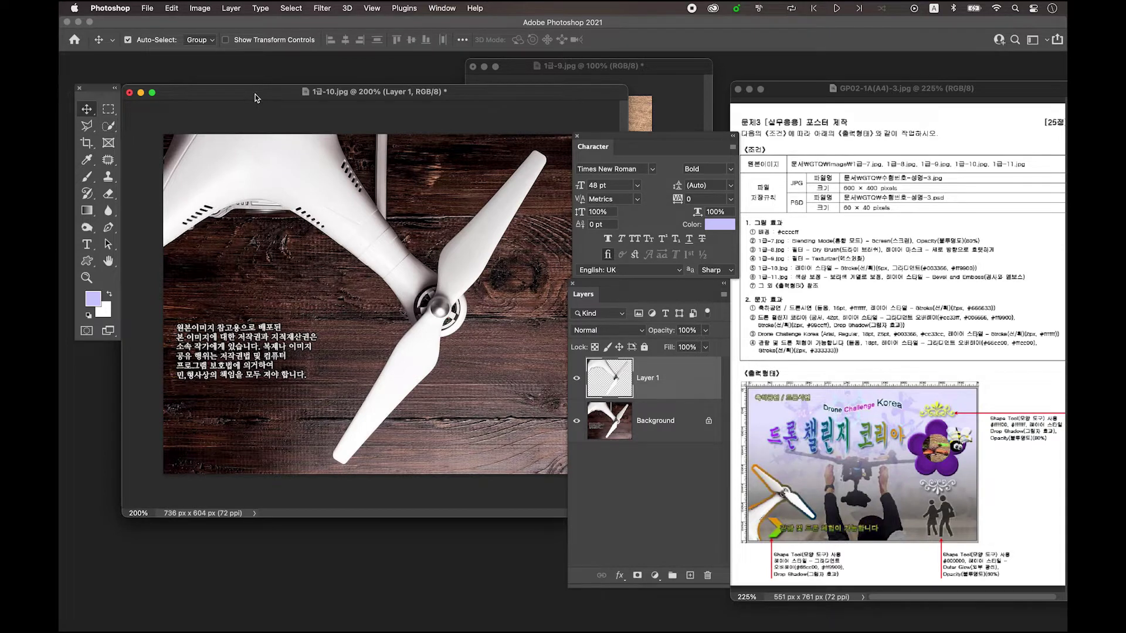
{"action": "left_click_drag", "start_coordinate": [218, 94], "coordinate": [440, 82]}
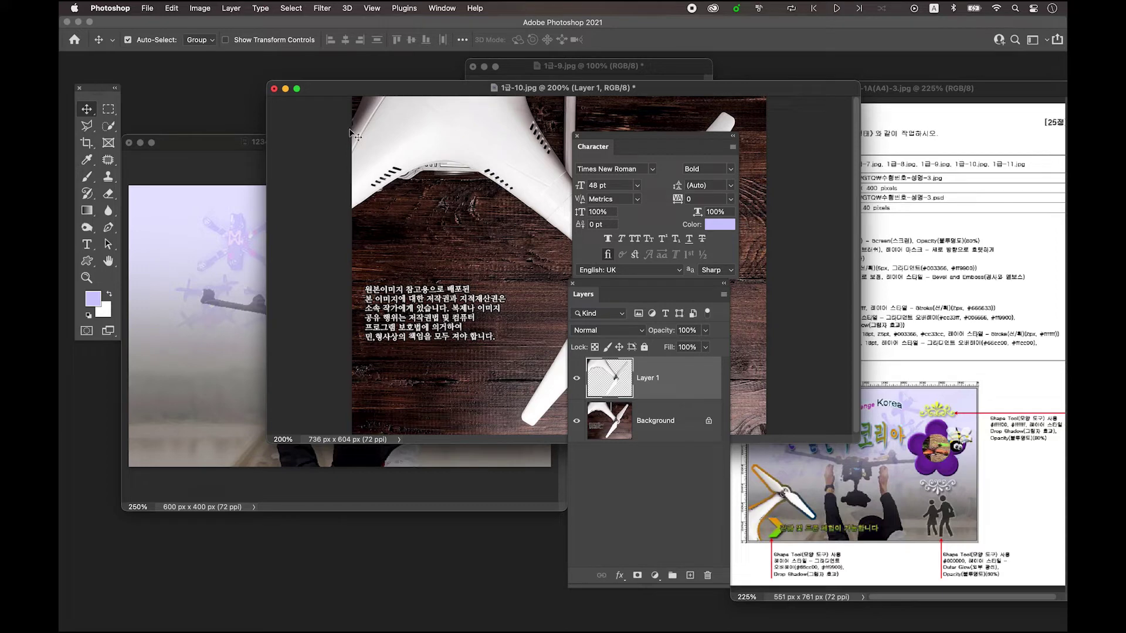
{"action": "left_click_drag", "start_coordinate": [434, 138], "coordinate": [215, 261]}
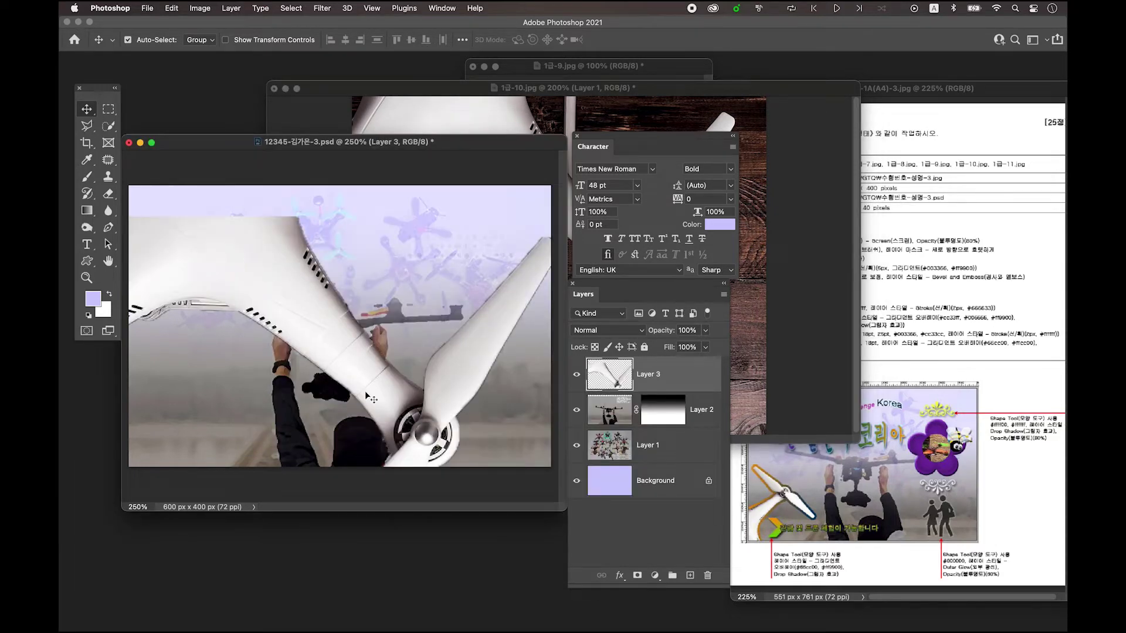
{"action": "left_click_drag", "start_coordinate": [453, 398], "coordinate": [399, 336]}
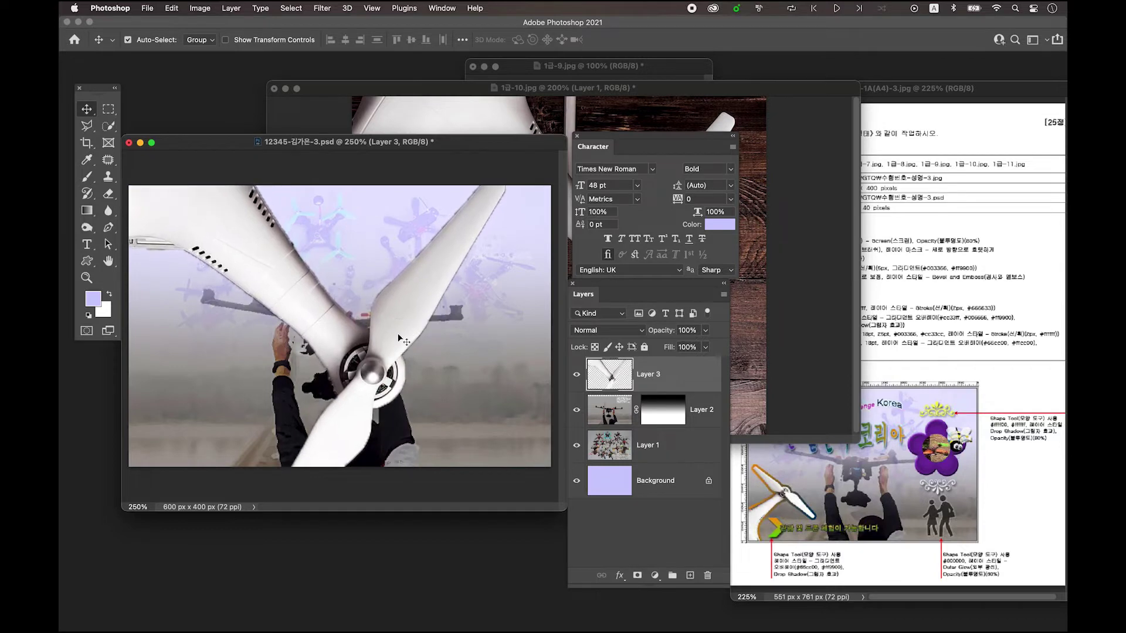
- Scale the propeller to about 35%, rotate it about -72°, and place it at lower left
{"action": "key", "text": "super+t"}
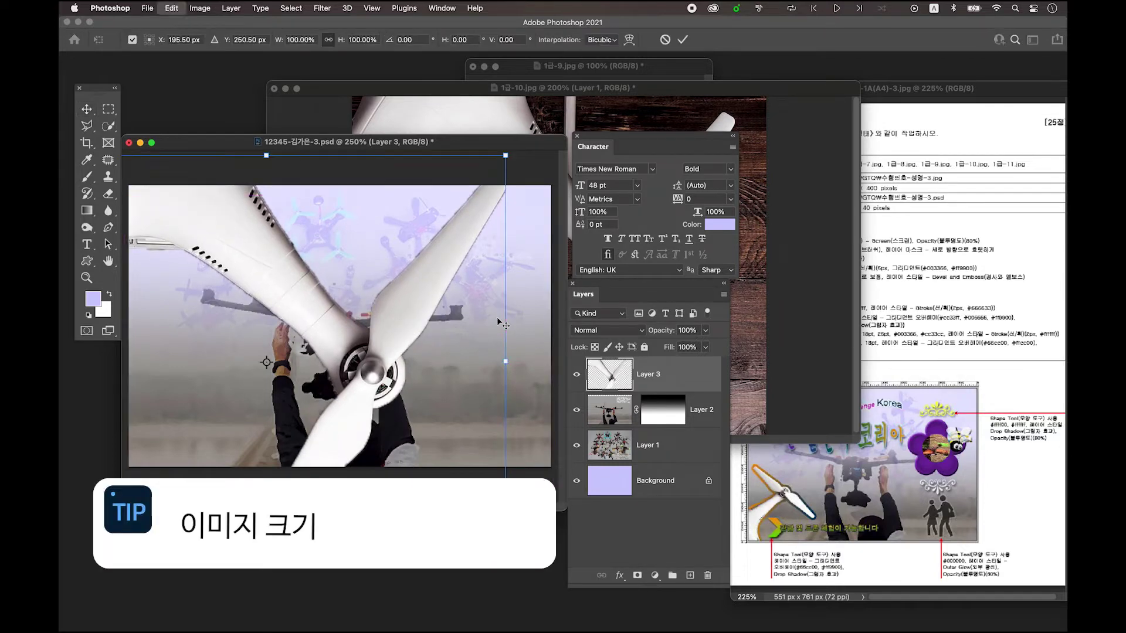
{"action": "left_click_drag", "start_coordinate": [507, 364], "coordinate": [297, 376]}
{"action": "left_click_drag", "start_coordinate": [315, 486], "coordinate": [340, 261]}
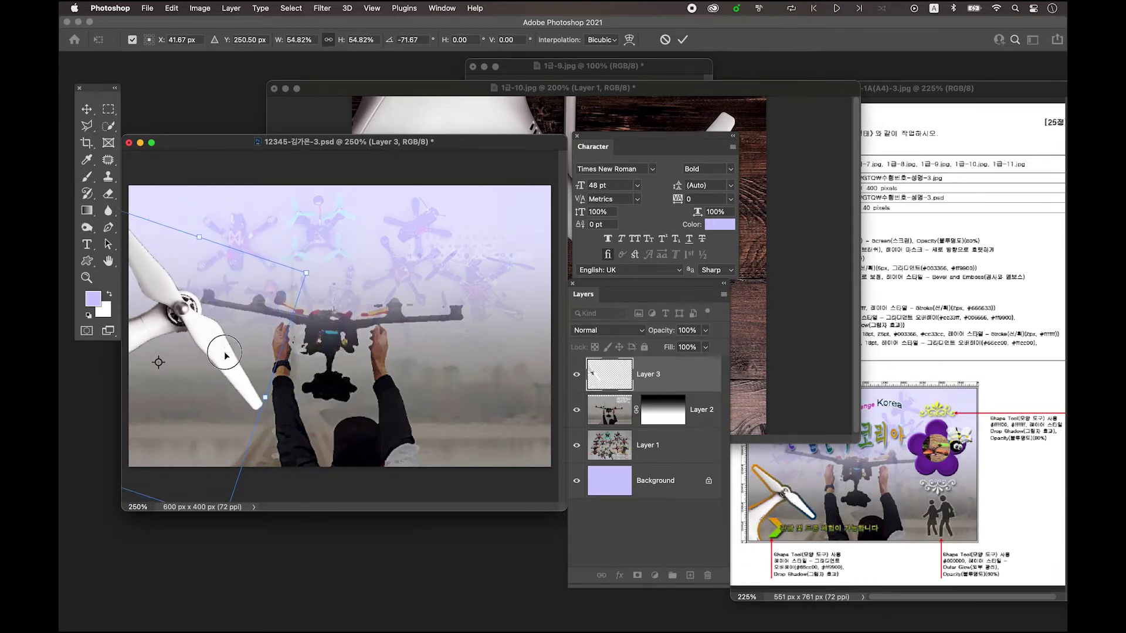
{"action": "left_click_drag", "start_coordinate": [227, 355], "coordinate": [296, 412]}
{"action": "left_click_drag", "start_coordinate": [376, 332], "coordinate": [222, 396]}
{"action": "left_click_drag", "start_coordinate": [280, 455], "coordinate": [239, 414]}
{"action": "key", "text": "Return"}
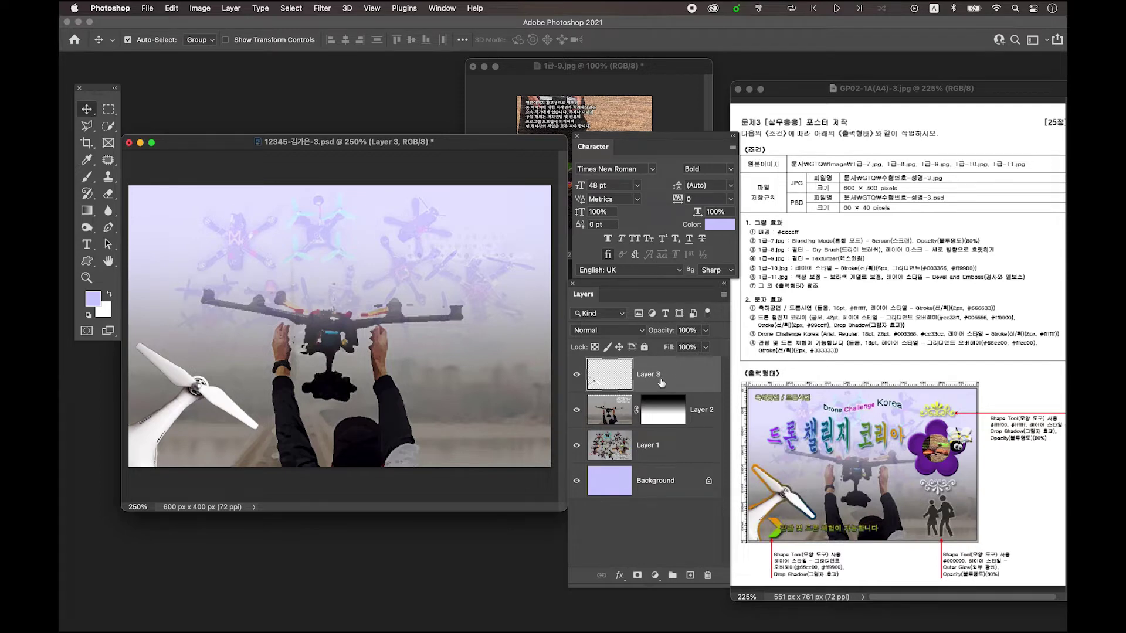
- Give Layer 3 a 5 px Stroke with Gradient fill type in Layer Style
{"action": "double_click", "coordinate": [694, 377]}
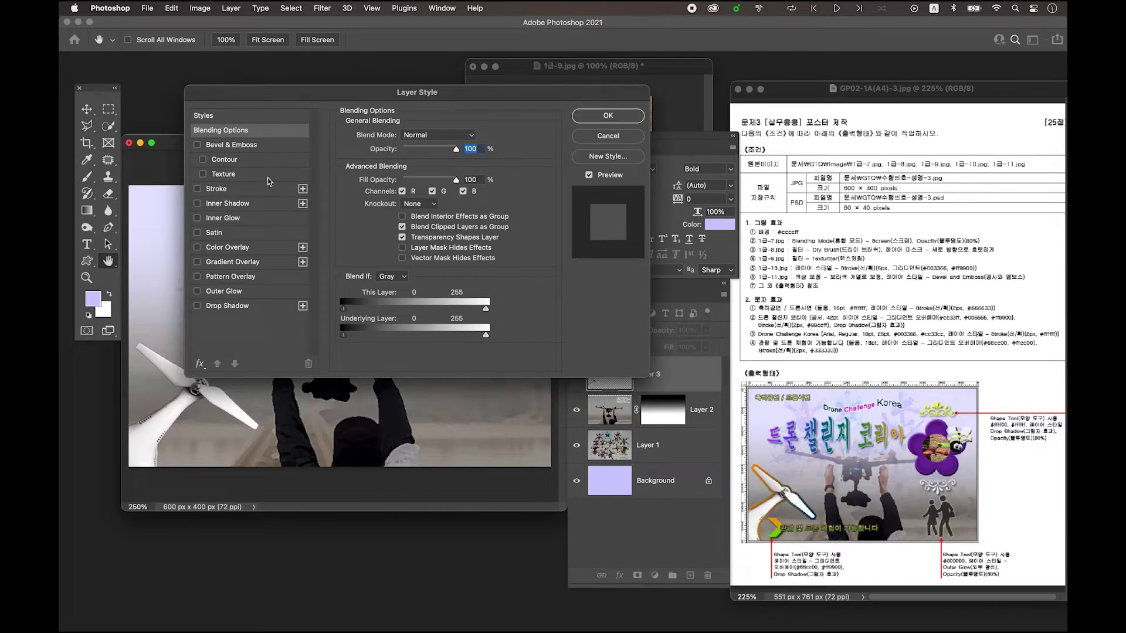
{"action": "left_click", "coordinate": [217, 189]}
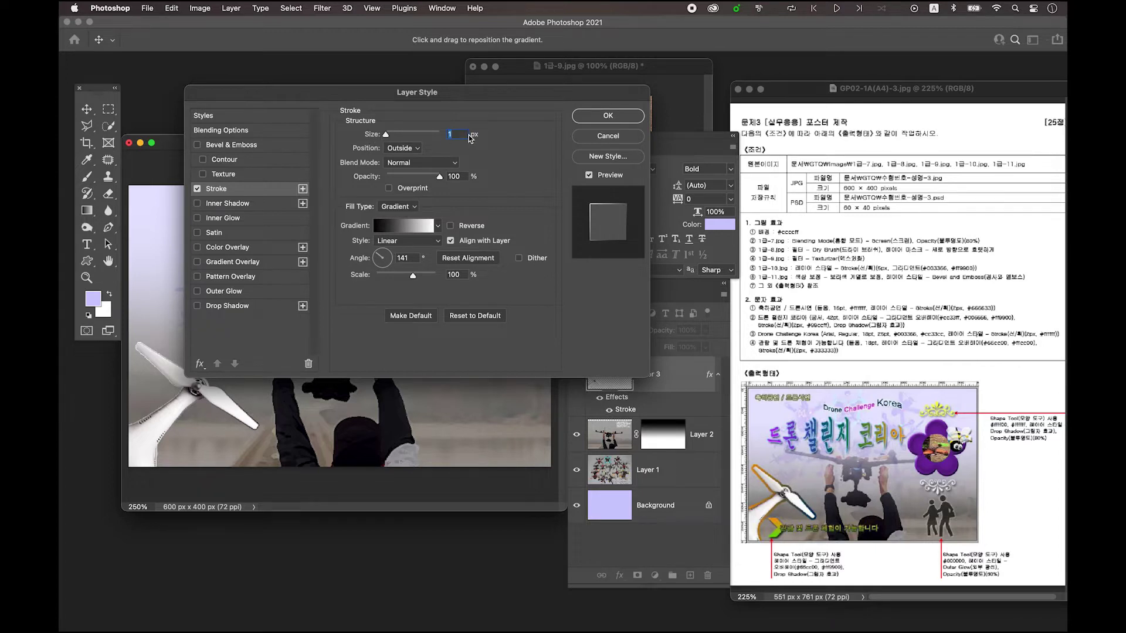
{"action": "type", "text": "5"}
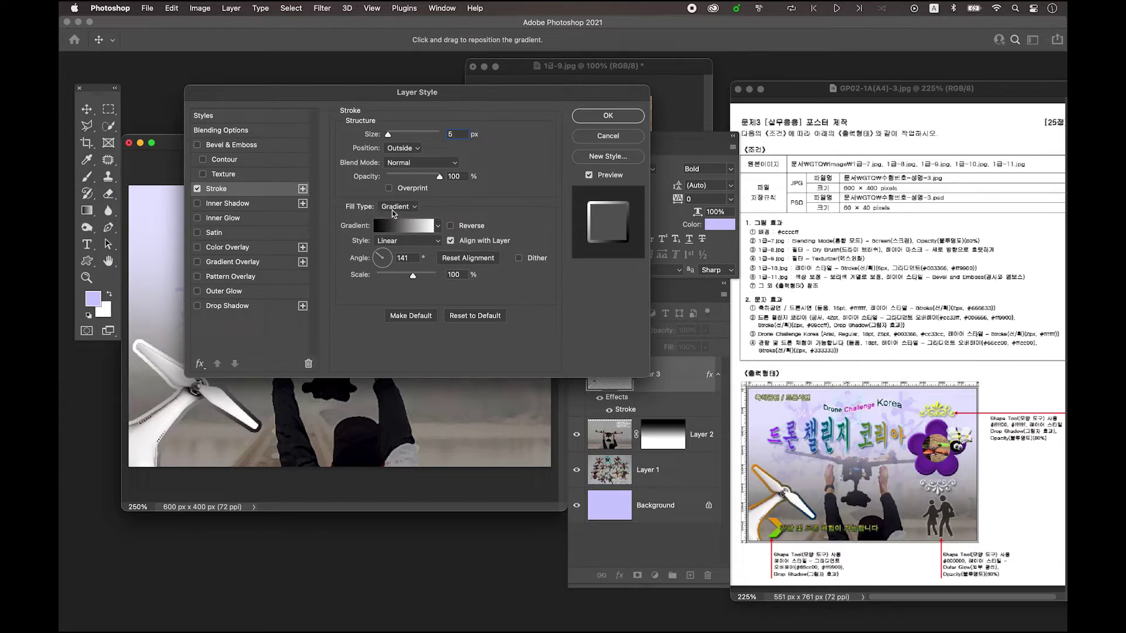
{"action": "left_click", "coordinate": [392, 207]}
{"action": "left_click", "coordinate": [396, 211]}
{"action": "left_click", "coordinate": [390, 226]}
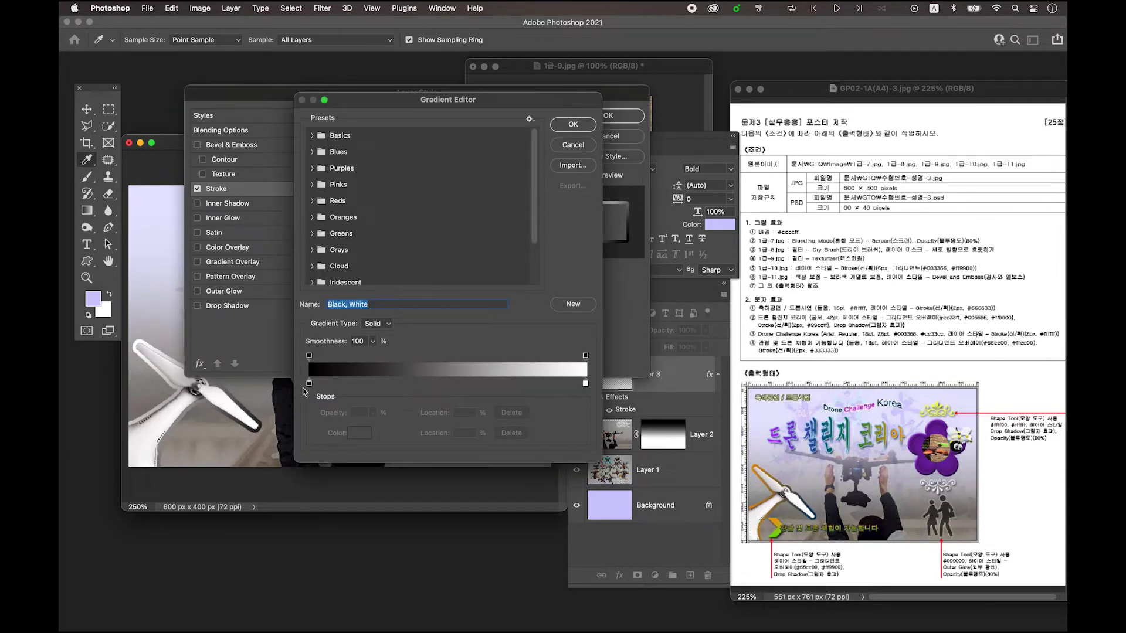
- Set the stroke gradient stops to dark blue #003366 and orange #ff9900
{"action": "left_click_drag", "start_coordinate": [462, 101], "coordinate": [445, 75]}
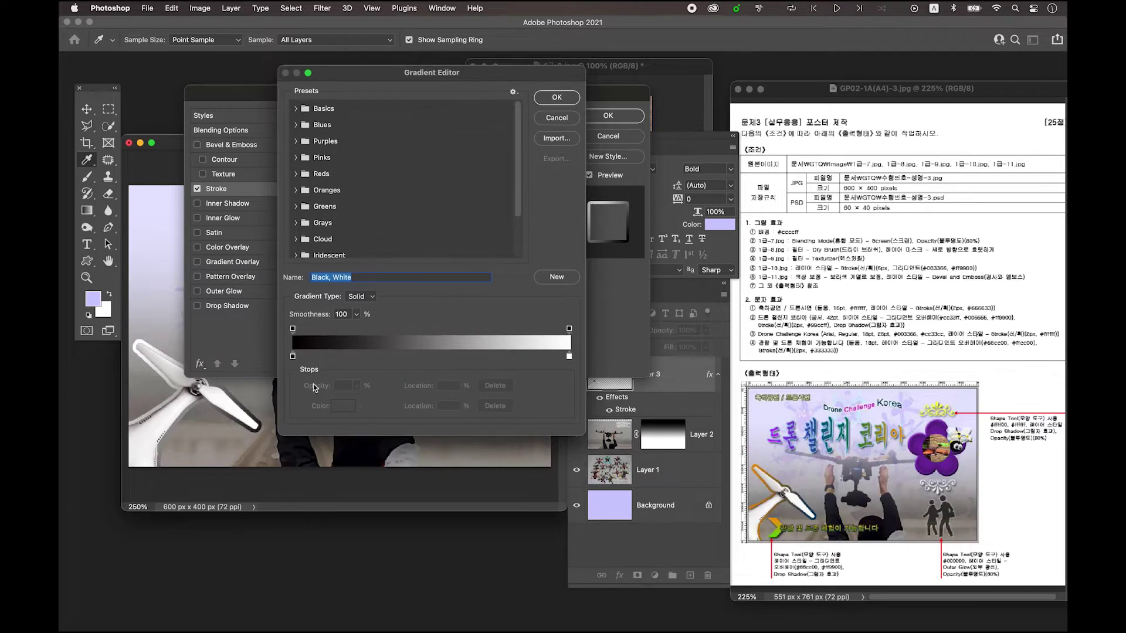
{"action": "double_click", "coordinate": [293, 357]}
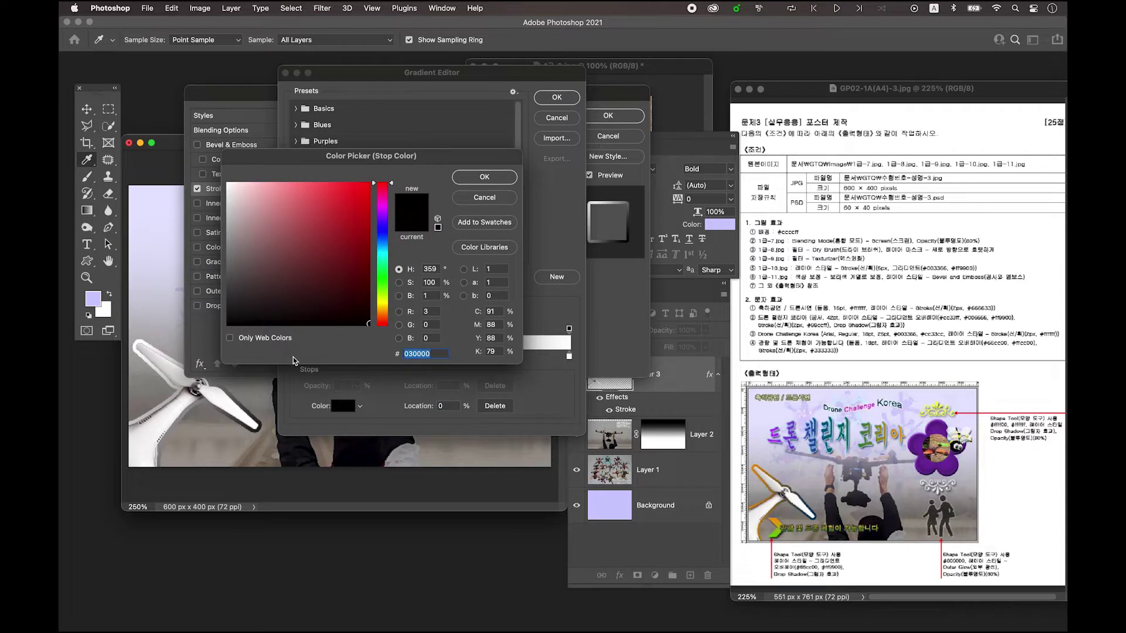
{"action": "left_click_drag", "start_coordinate": [373, 158], "coordinate": [376, 159]}
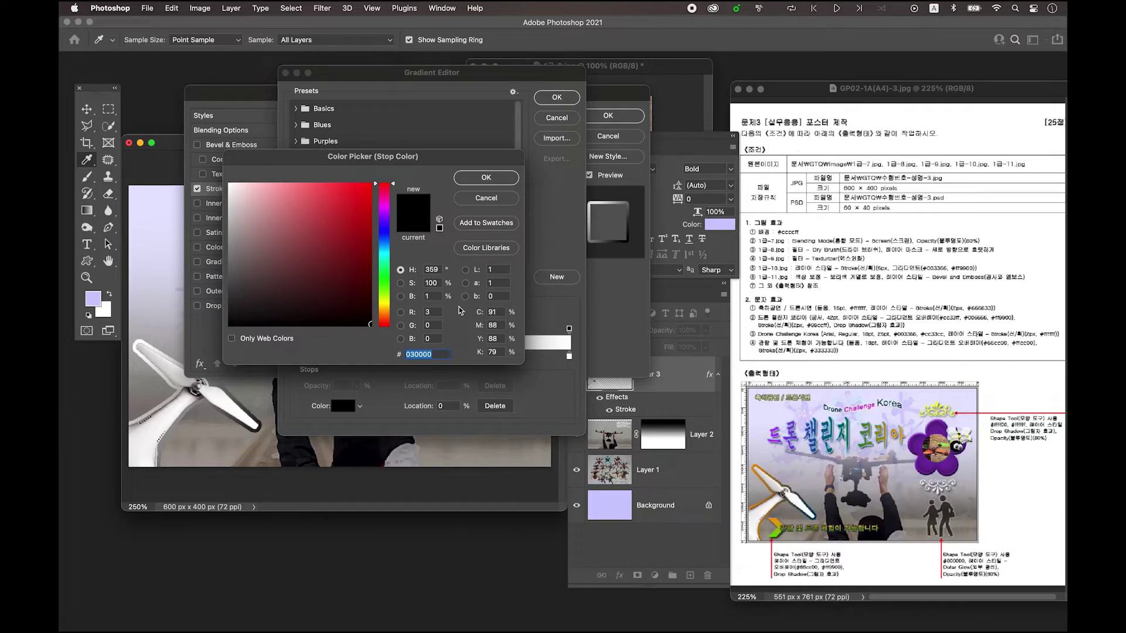
{"action": "type", "text": "003366"}
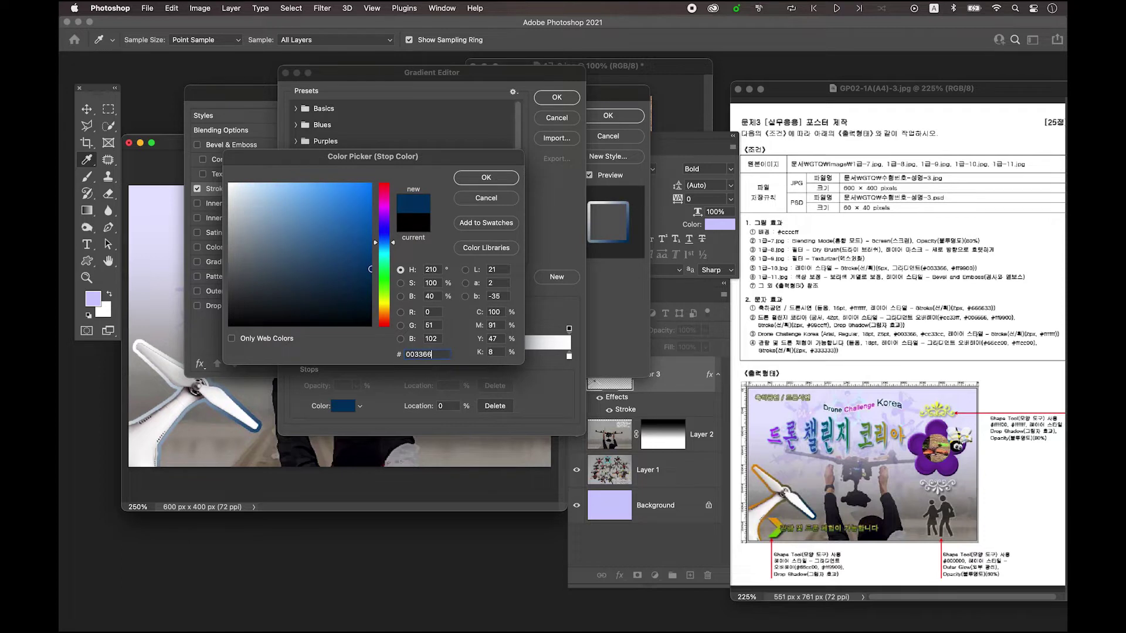
{"action": "left_click", "coordinate": [496, 179]}
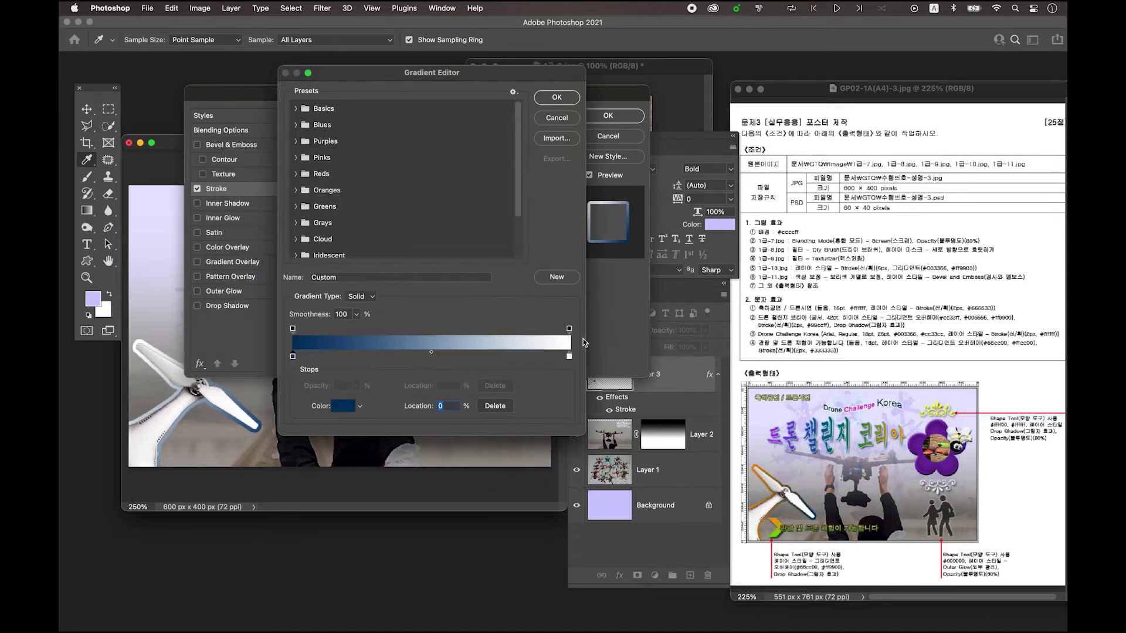
{"action": "double_click", "coordinate": [569, 357]}
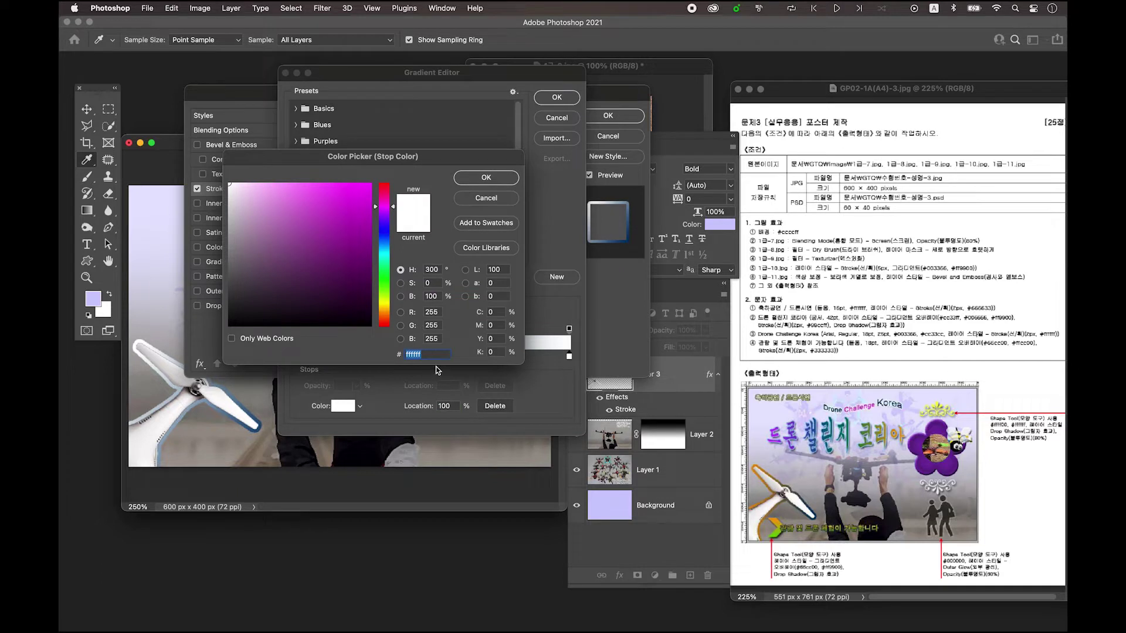
{"action": "type", "text": "ff9900"}
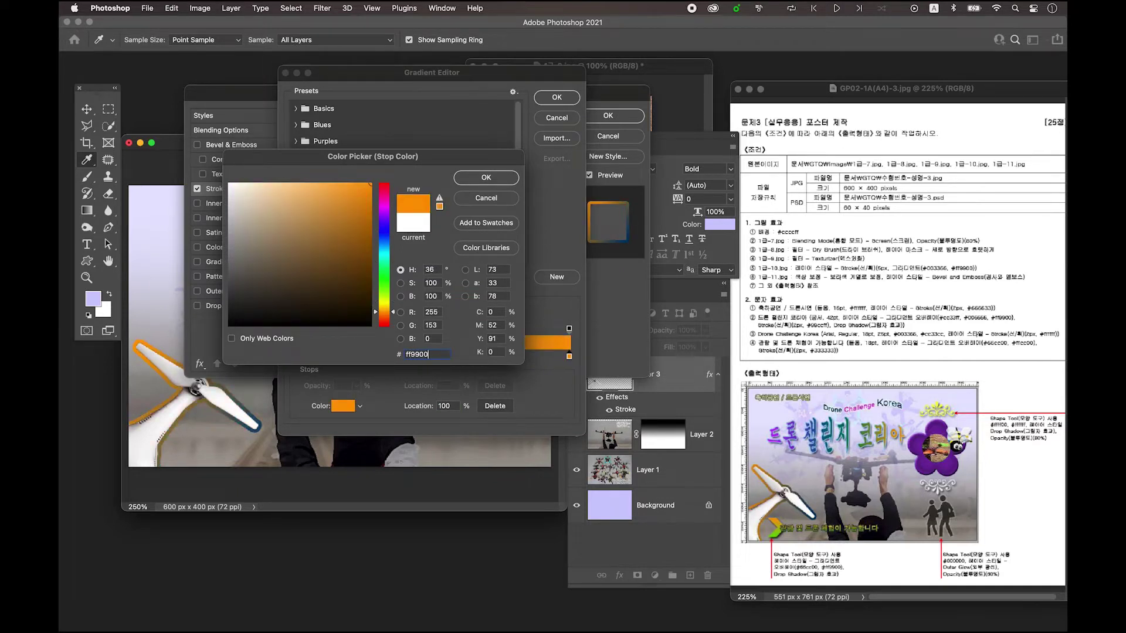
{"action": "left_click", "coordinate": [487, 178]}
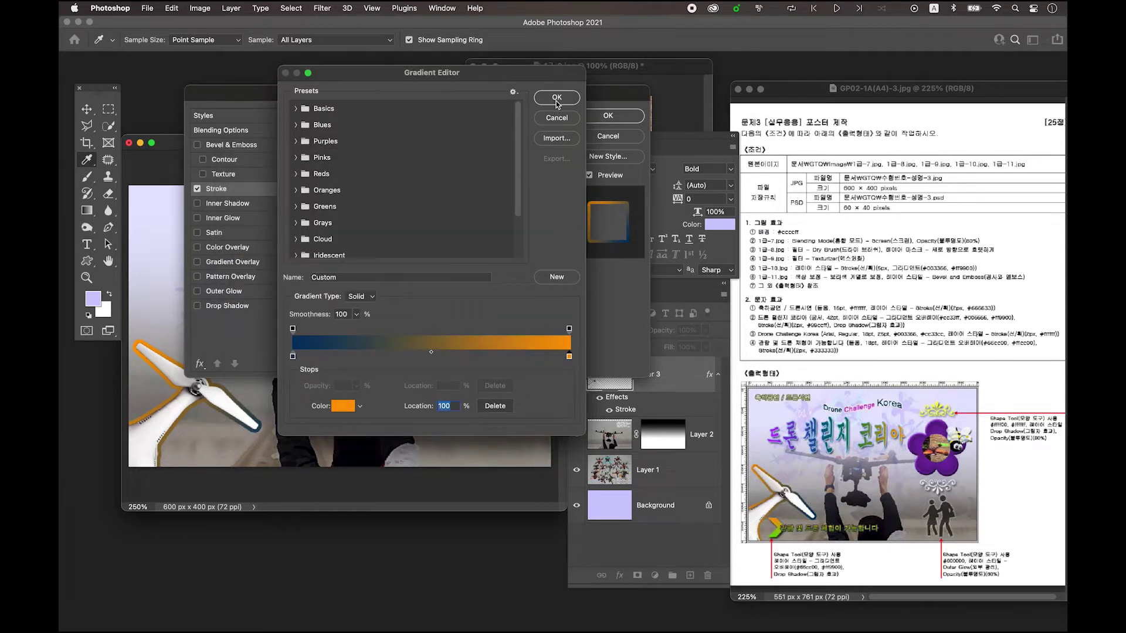
{"action": "left_click", "coordinate": [556, 98]}
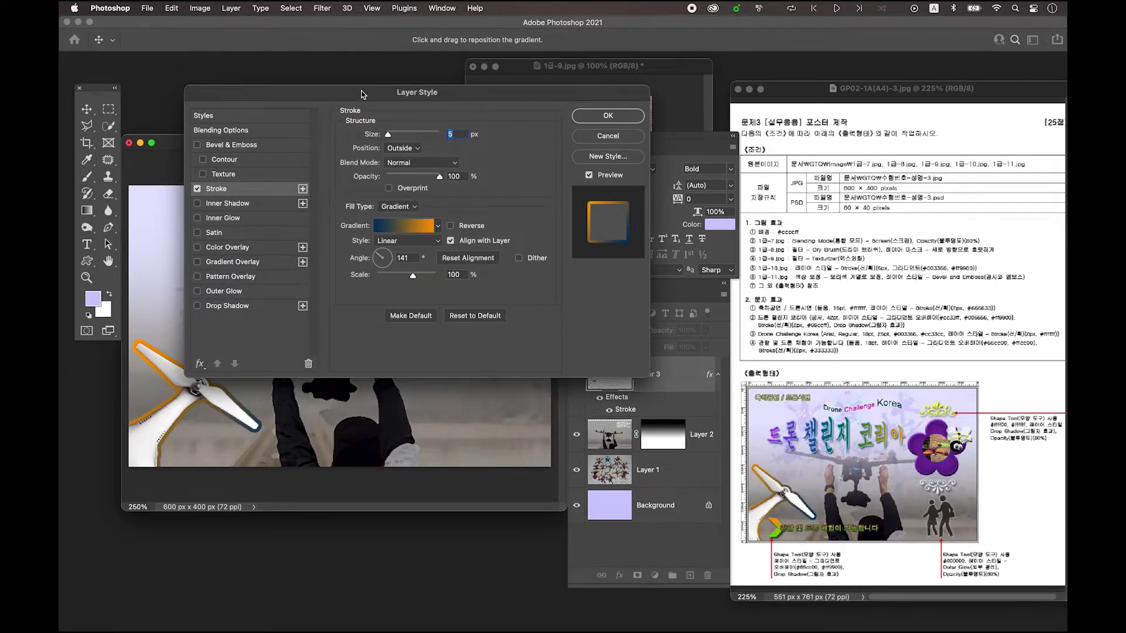
- Keep the stroke gradient angle at 141° and apply the Layer Style
{"action": "left_click_drag", "start_coordinate": [362, 94], "coordinate": [367, 71]}
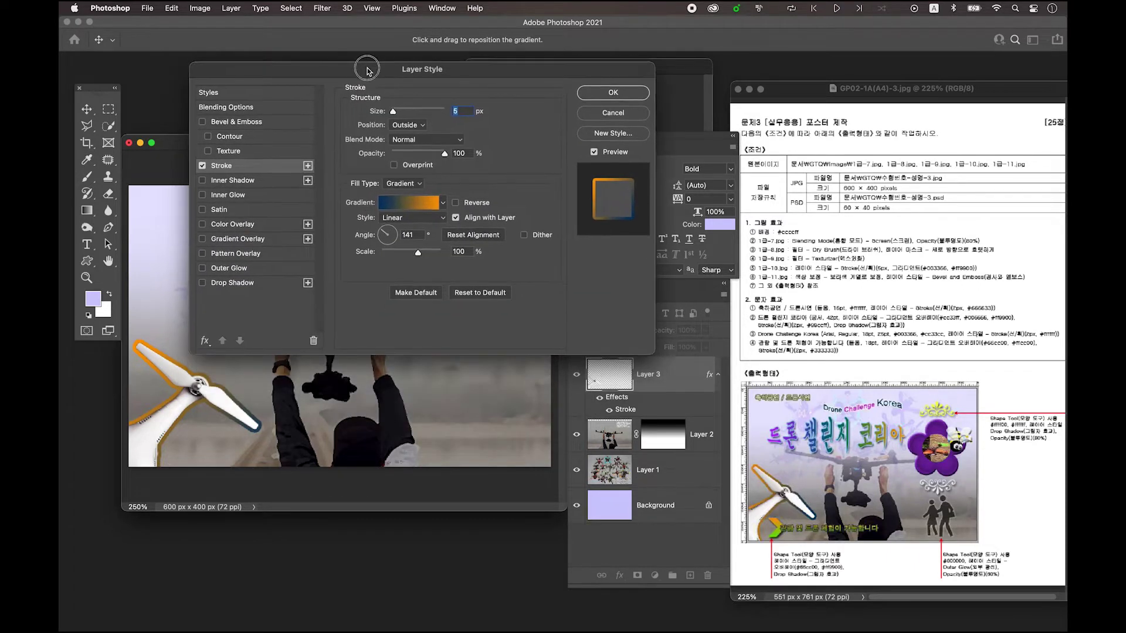
{"action": "left_click", "coordinate": [382, 232]}
{"action": "left_click", "coordinate": [635, 95]}
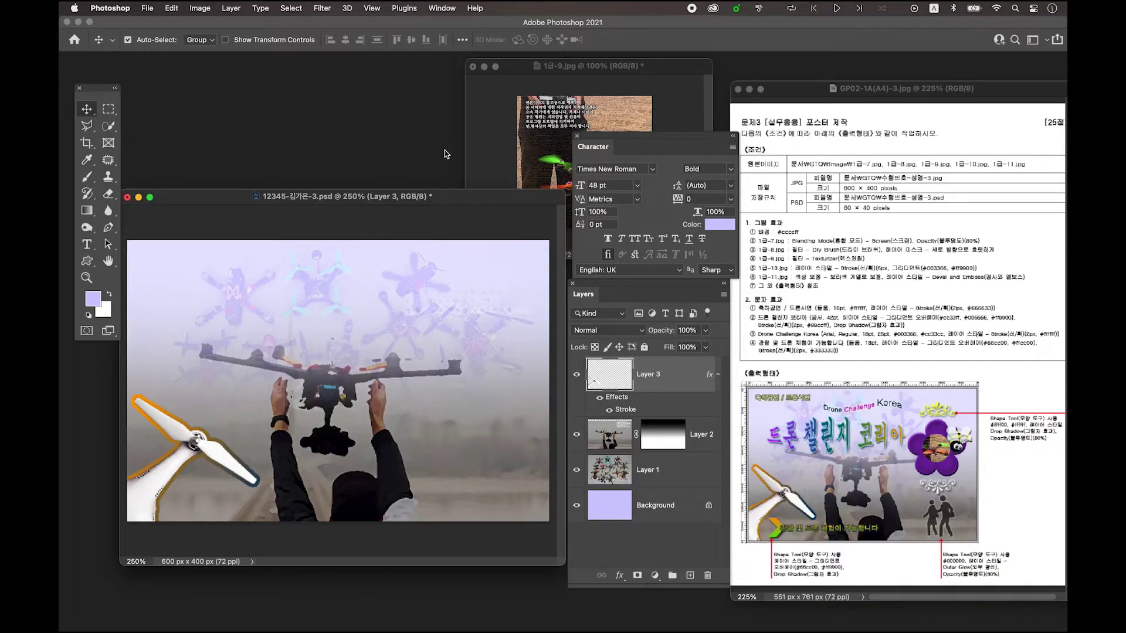
- Open the flower image 1급-11.jpg
{"action": "key", "text": "super+o"}
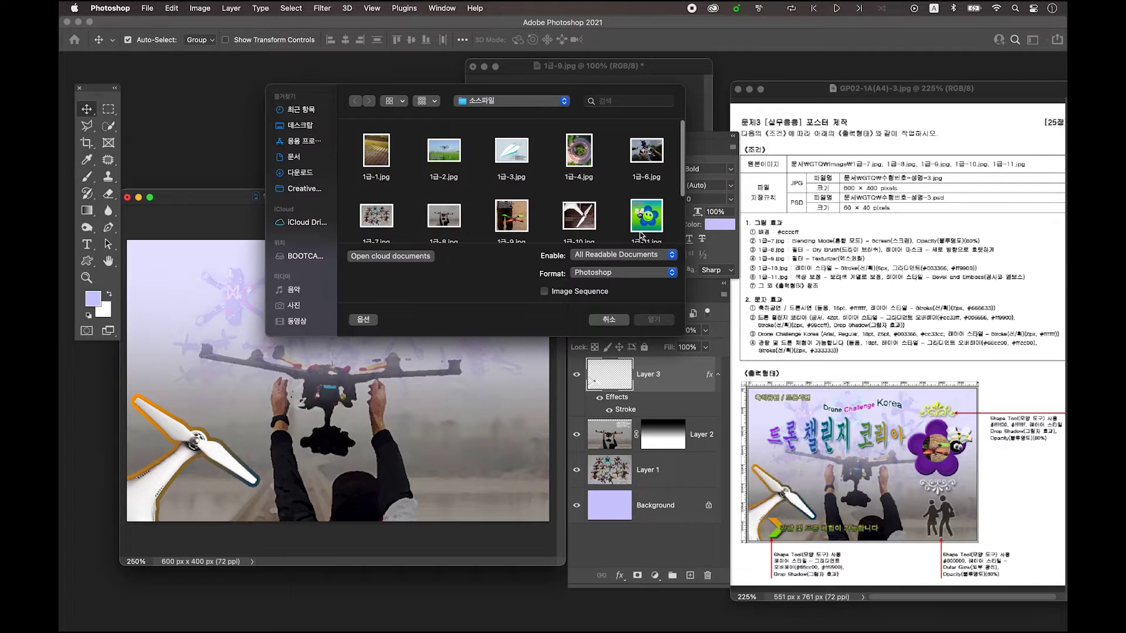
{"action": "scroll", "coordinate": [640, 233], "scroll_direction": "down", "scroll_amount": 1}
{"action": "left_click", "coordinate": [648, 189]}
{"action": "left_click", "coordinate": [652, 320]}
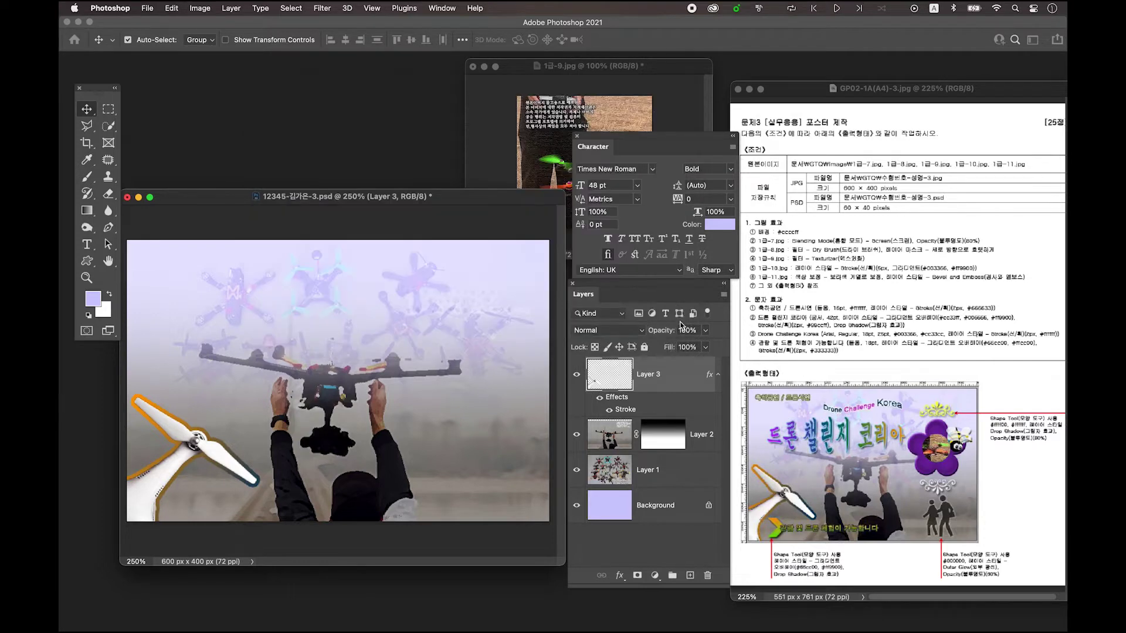
{"action": "left_click_drag", "start_coordinate": [437, 444], "coordinate": [533, 462]}
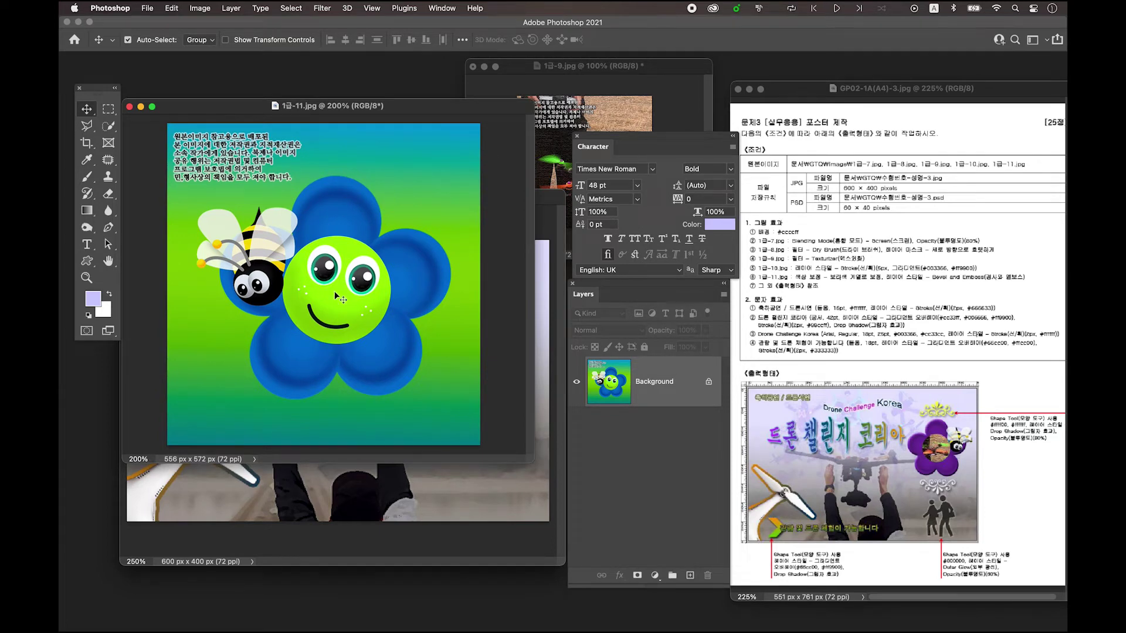
- Quick-select the blue flower, green face, and the bee's wings and antennae
{"action": "left_click", "coordinate": [111, 129]}
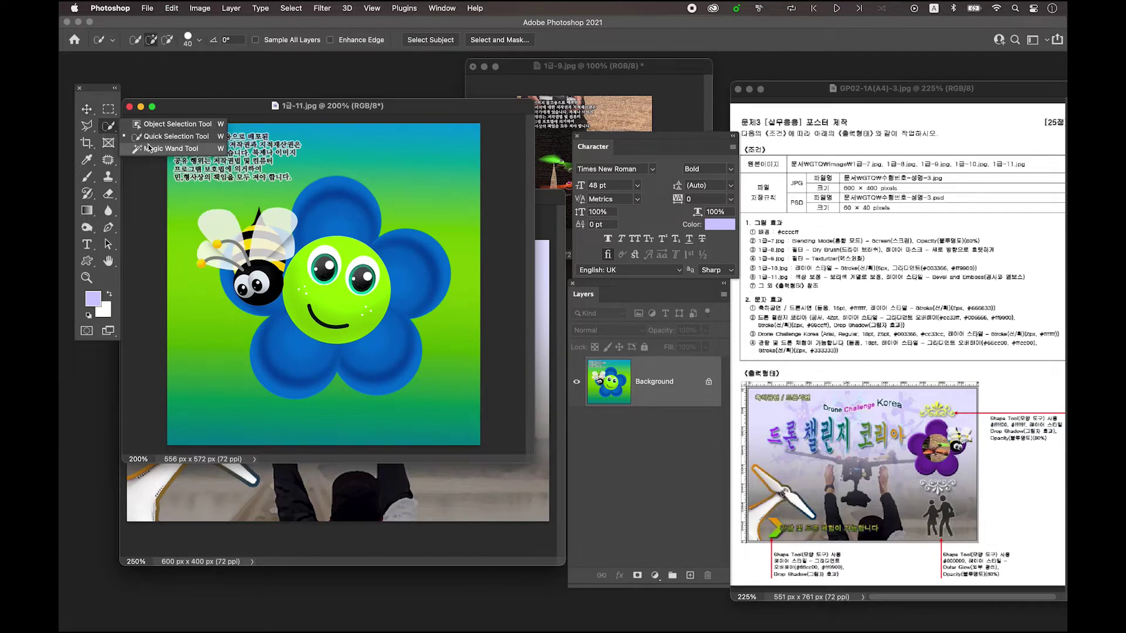
{"action": "left_click", "coordinate": [158, 125]}
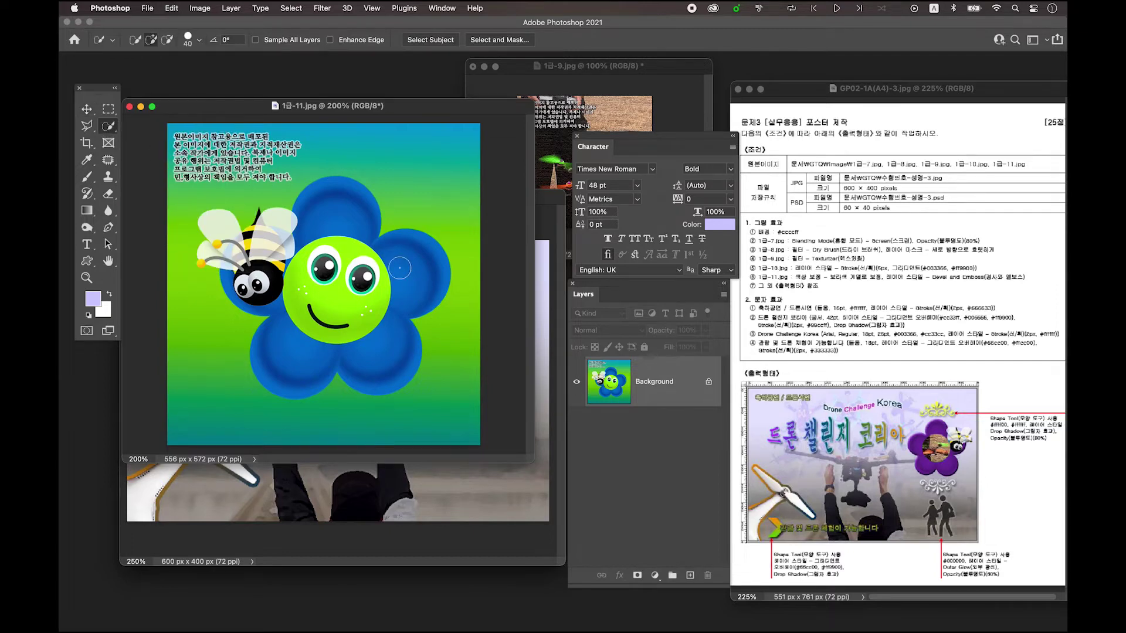
{"action": "left_click", "coordinate": [316, 205]}
{"action": "mouse_move", "coordinate": [310, 258]}
{"action": "left_mouse_down"}
{"action": "mouse_move", "coordinate": [369, 291]}
{"action": "mouse_move", "coordinate": [287, 271]}
{"action": "mouse_move", "coordinate": [292, 303]}
{"action": "mouse_move", "coordinate": [324, 325]}
{"action": "mouse_move", "coordinate": [299, 334]}
{"action": "left_mouse_up"}
{"action": "mouse_move", "coordinate": [247, 276]}
{"action": "left_mouse_down"}
{"action": "mouse_move", "coordinate": [258, 296]}
{"action": "mouse_move", "coordinate": [264, 282]}
{"action": "mouse_move", "coordinate": [240, 267]}
{"action": "mouse_move", "coordinate": [275, 267]}
{"action": "left_mouse_up"}
- Zoom in and add the bee's black stinger with a smaller brush
{"action": "left_click", "coordinate": [243, 258], "text": "super"}
{"action": "left_click", "coordinate": [243, 258], "text": "super"}
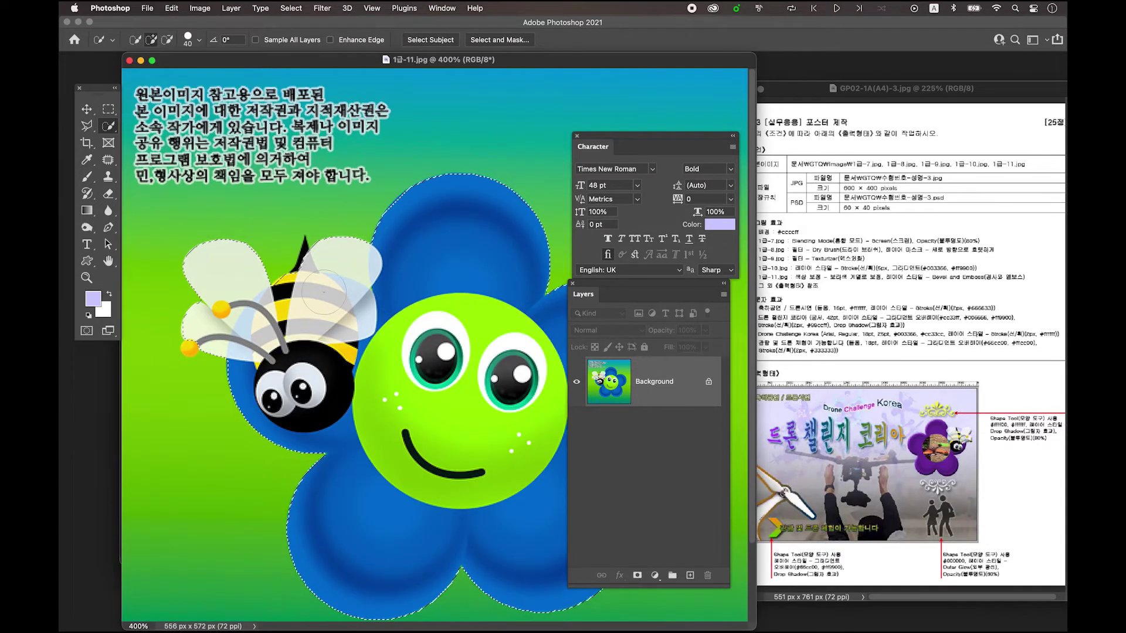
{"action": "key", "text": "bracketleft"}
{"action": "key", "text": "bracketleft"}
{"action": "key", "text": "bracketleft"}
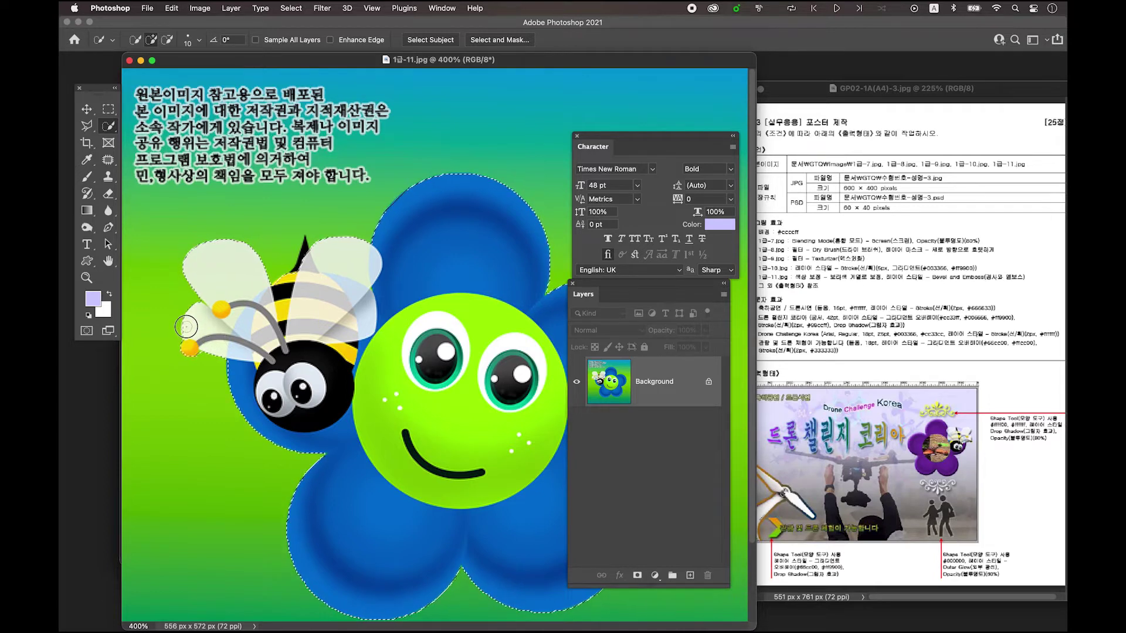
{"action": "left_click", "coordinate": [299, 271]}
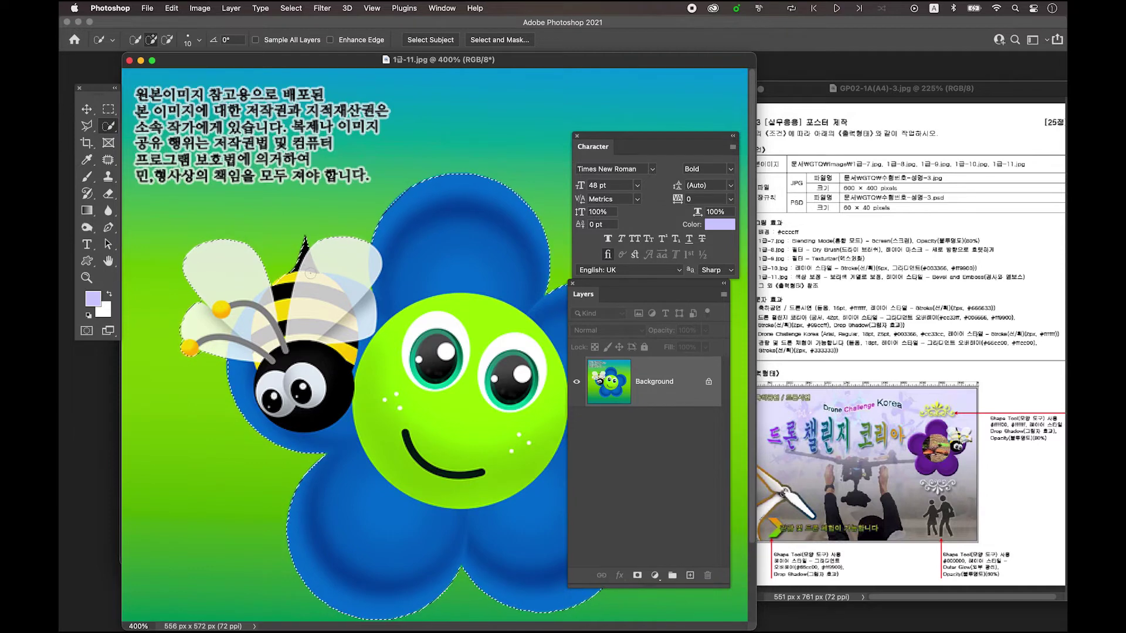
{"action": "key", "text": "bracketleft"}
{"action": "key", "text": "bracketleft"}
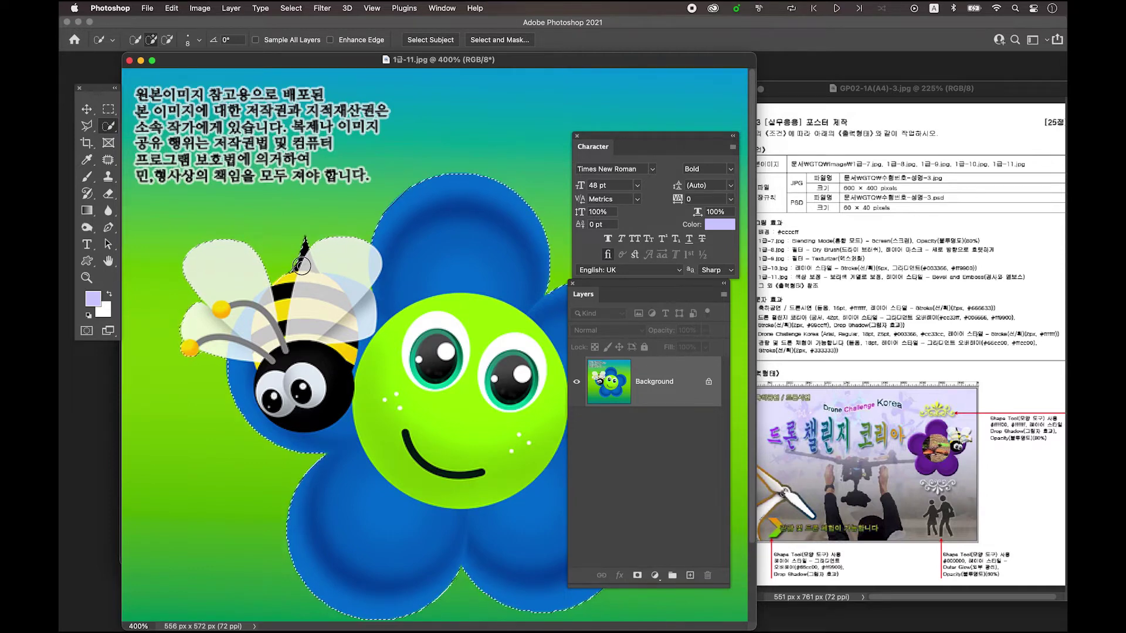
{"action": "key", "text": "super+minus"}
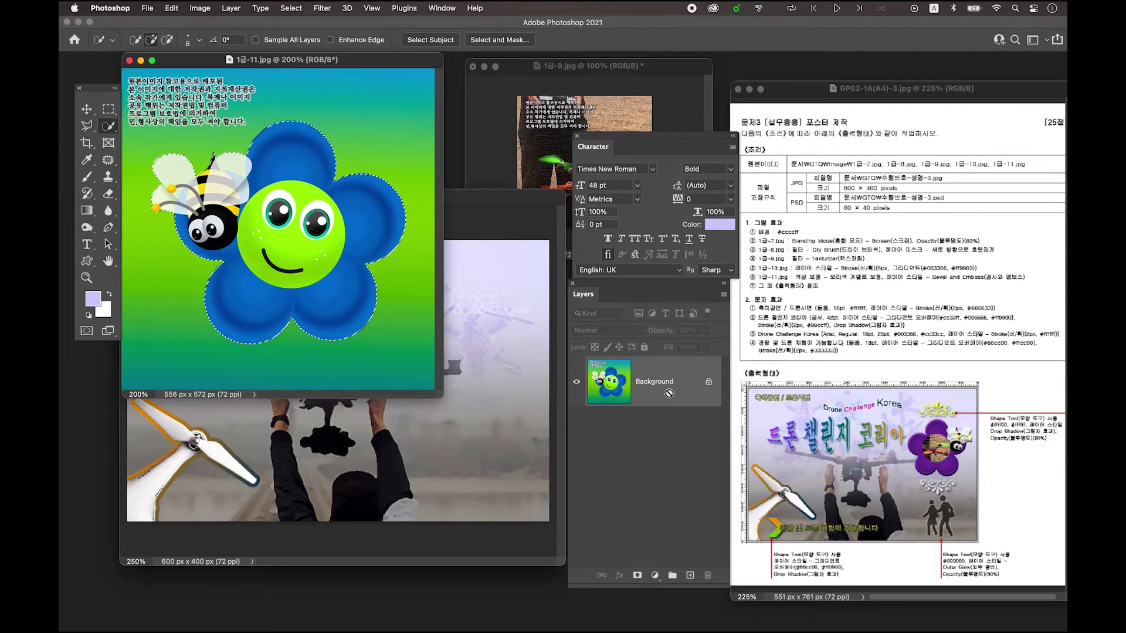
- Copy the flower-and-bee selection to its own layer and drag it into the drone poster
{"action": "key", "text": "super+j"}
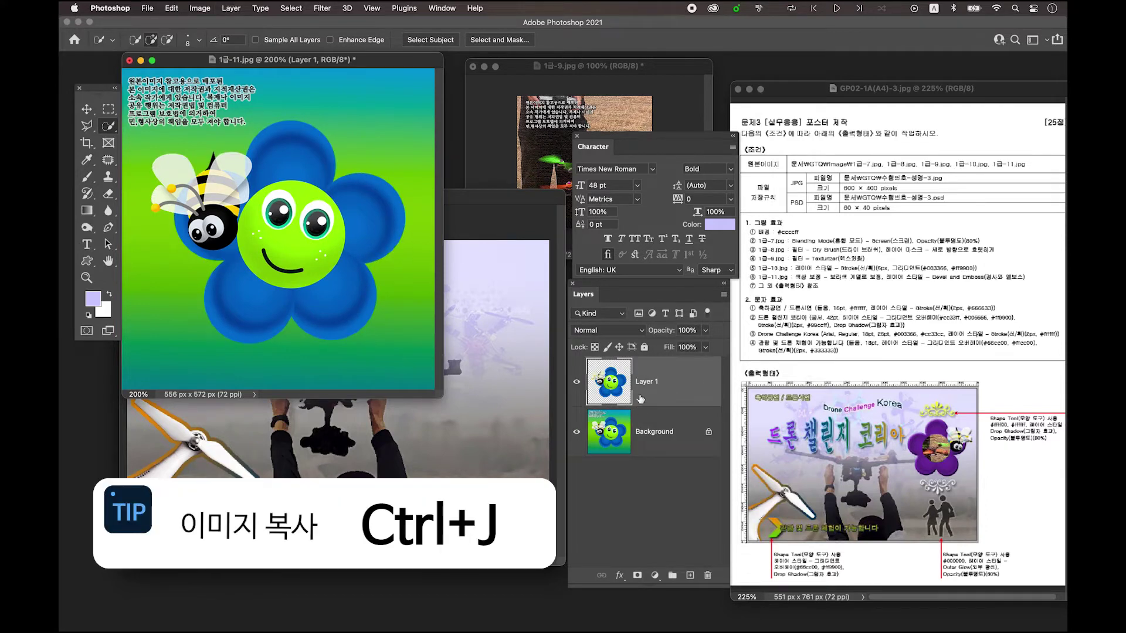
{"action": "left_click", "coordinate": [86, 109]}
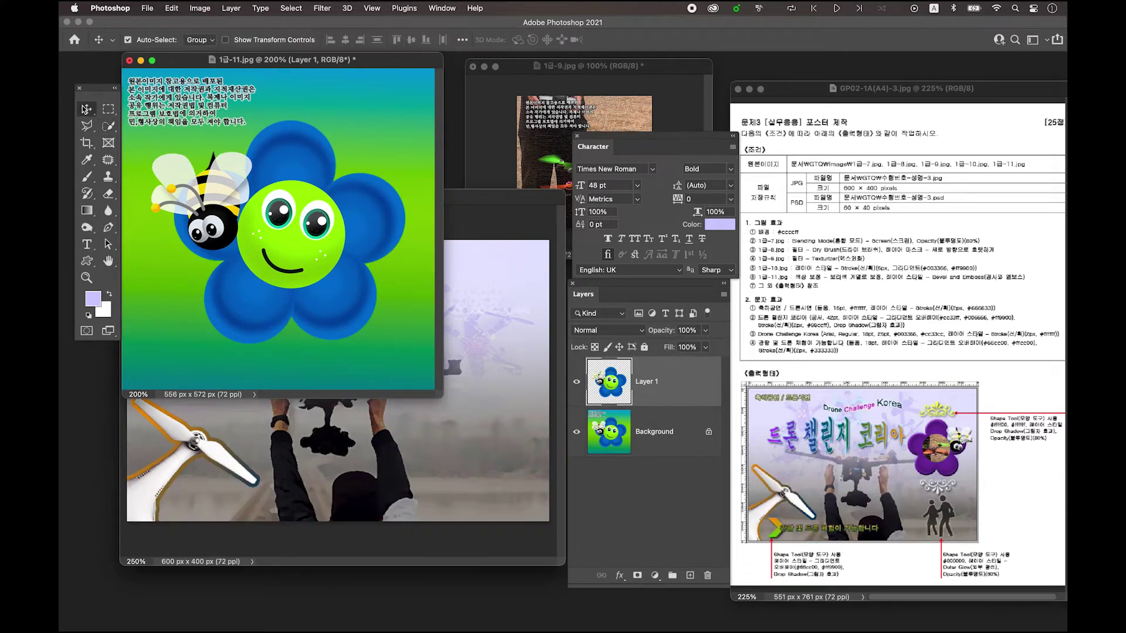
{"action": "left_click_drag", "start_coordinate": [332, 66], "coordinate": [221, 133]}
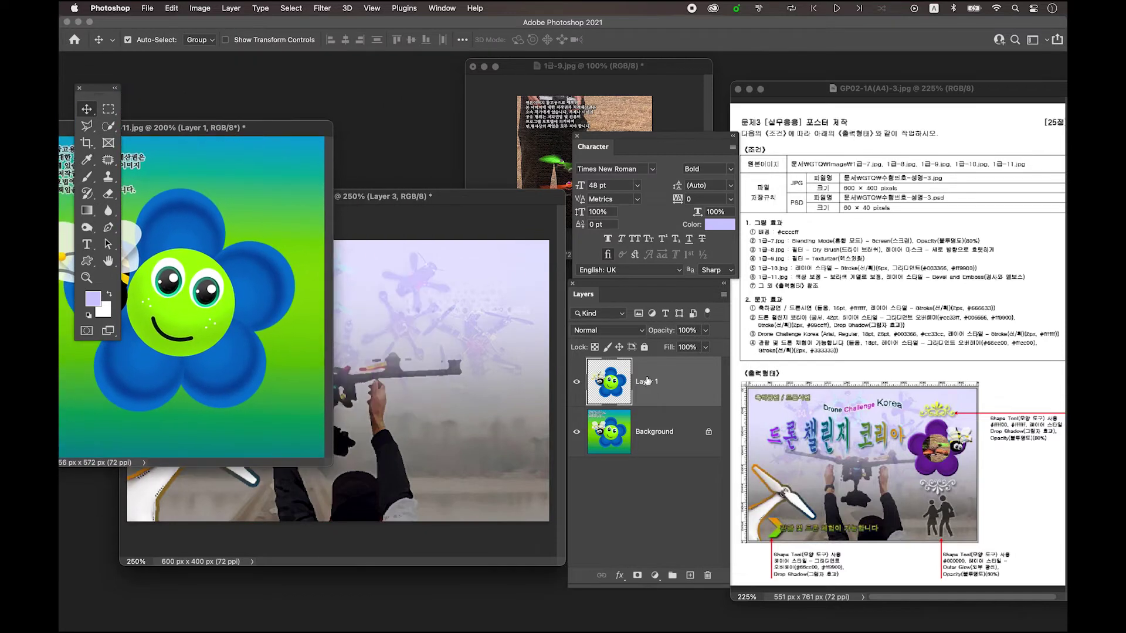
{"action": "left_click_drag", "start_coordinate": [620, 385], "coordinate": [418, 356]}
- Scale the flower-and-bee layer to about 55% and place it at upper right
{"action": "key", "text": "ctrl+t"}
{"action": "left_click_drag", "start_coordinate": [537, 234], "coordinate": [460, 303]}
{"action": "left_click_drag", "start_coordinate": [356, 415], "coordinate": [415, 375]}
{"action": "left_click_drag", "start_coordinate": [277, 474], "coordinate": [350, 432]}
{"action": "left_click_drag", "start_coordinate": [416, 366], "coordinate": [415, 376]}
{"action": "left_click_drag", "start_coordinate": [476, 357], "coordinate": [485, 349]}
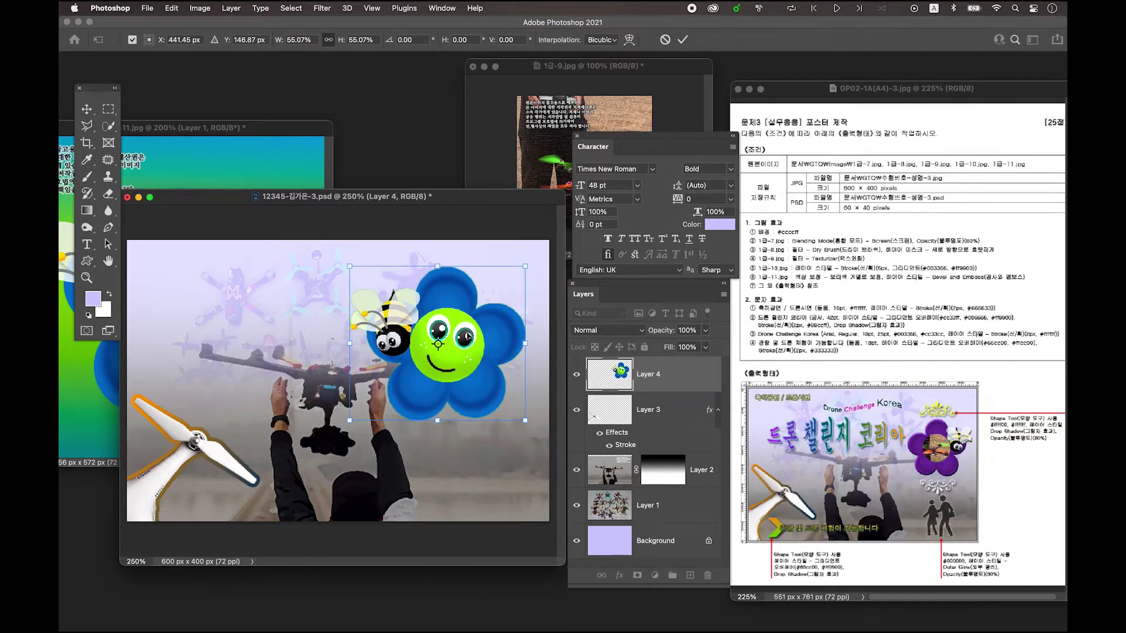
- Flip the flower-and-bee horizontally and apply the transform
{"action": "right_click", "coordinate": [467, 337]}
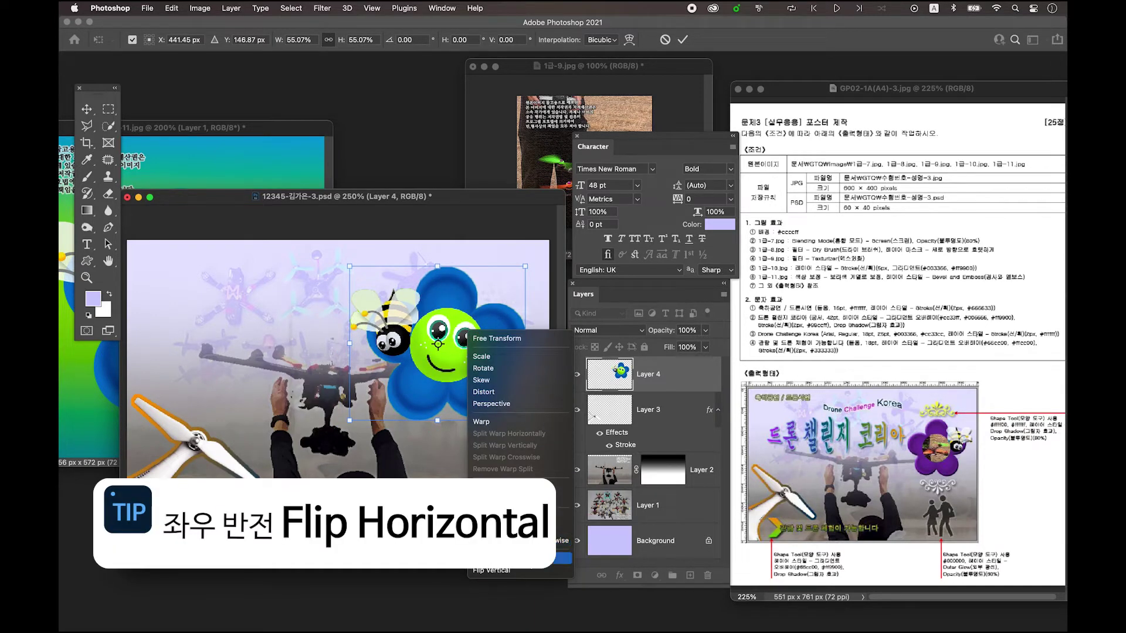
{"action": "left_click", "coordinate": [516, 558]}
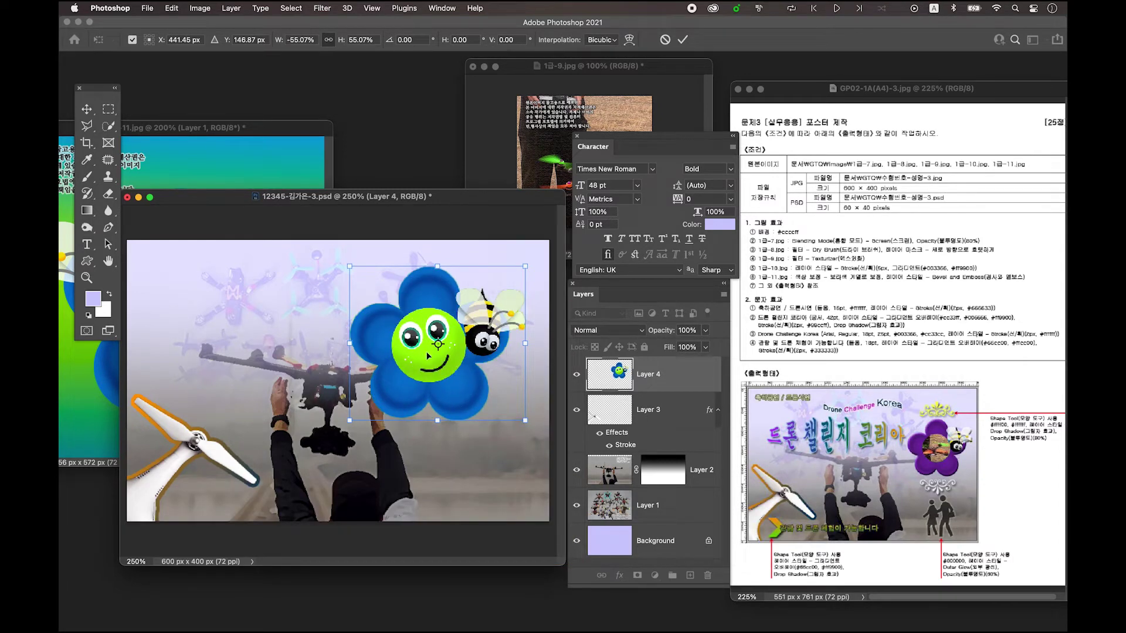
{"action": "key", "text": "Return"}
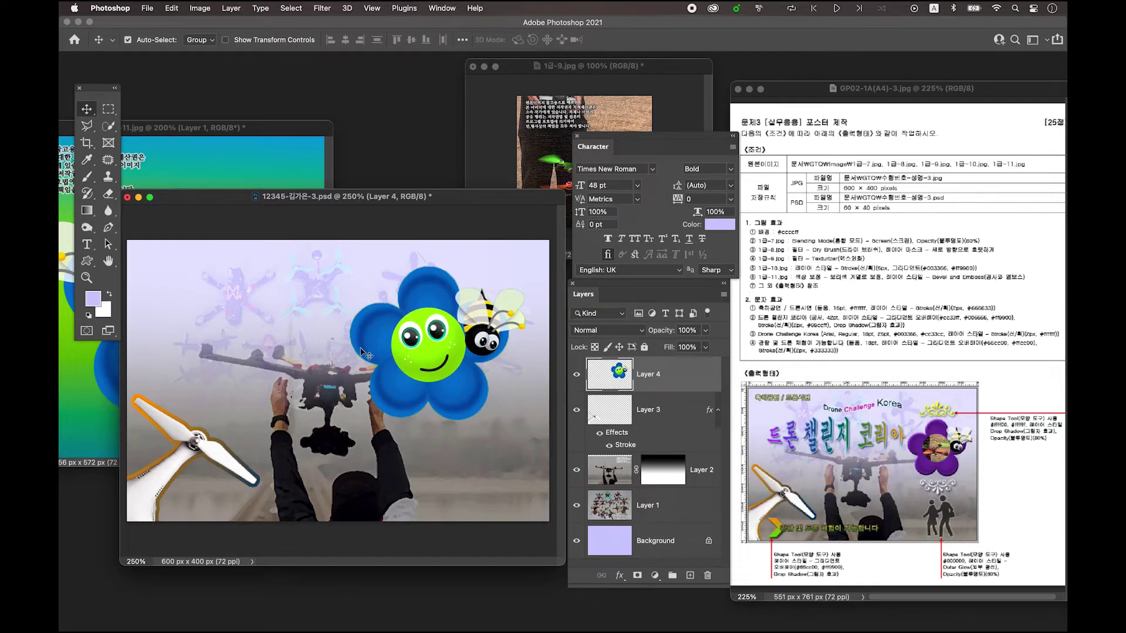
- Select the blue flower, shift its Hue by +72 to purple, and deselect
{"action": "left_click", "coordinate": [109, 130]}
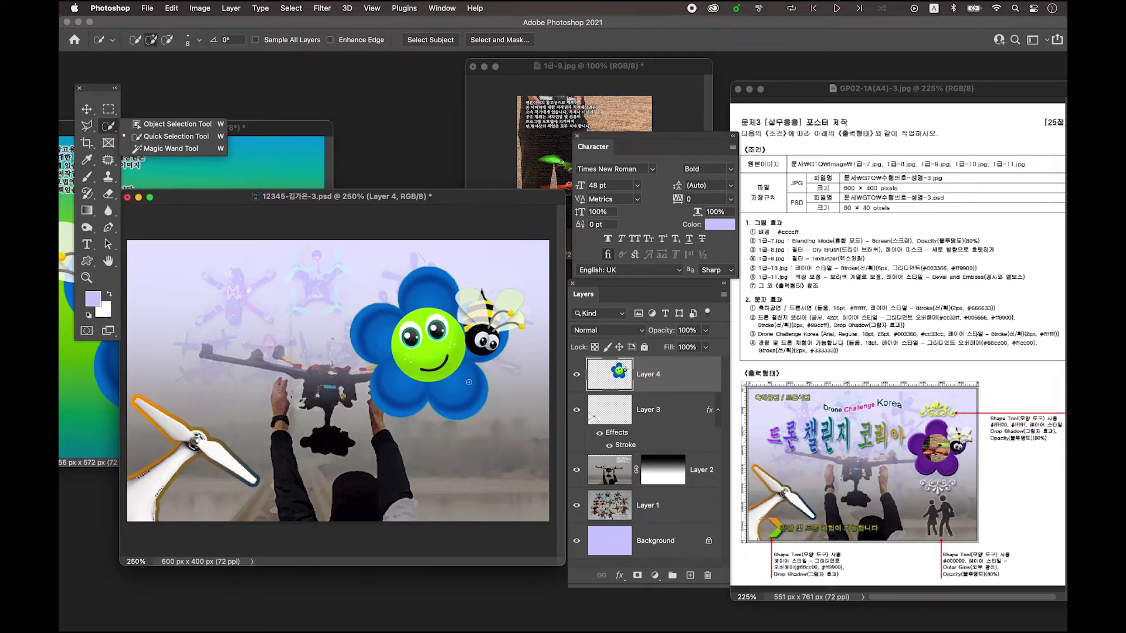
{"action": "mouse_move", "coordinate": [386, 318]}
{"action": "left_mouse_down"}
{"action": "mouse_move", "coordinate": [369, 342]}
{"action": "mouse_move", "coordinate": [379, 382]}
{"action": "left_mouse_up"}
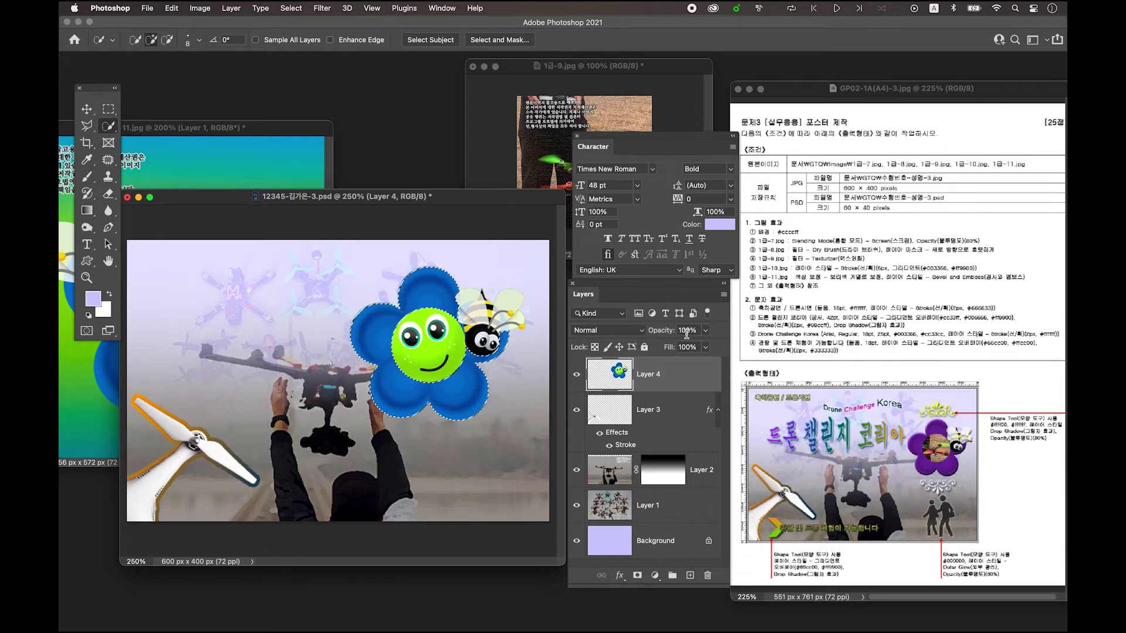
{"action": "key", "text": "super+u"}
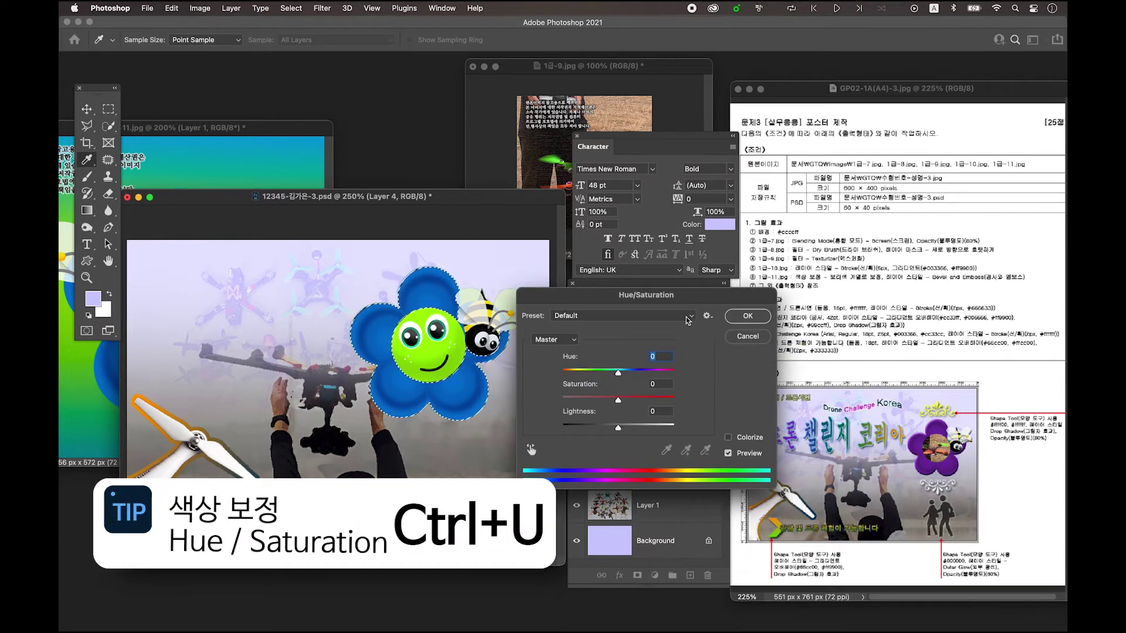
{"action": "left_click_drag", "start_coordinate": [685, 299], "coordinate": [680, 185]}
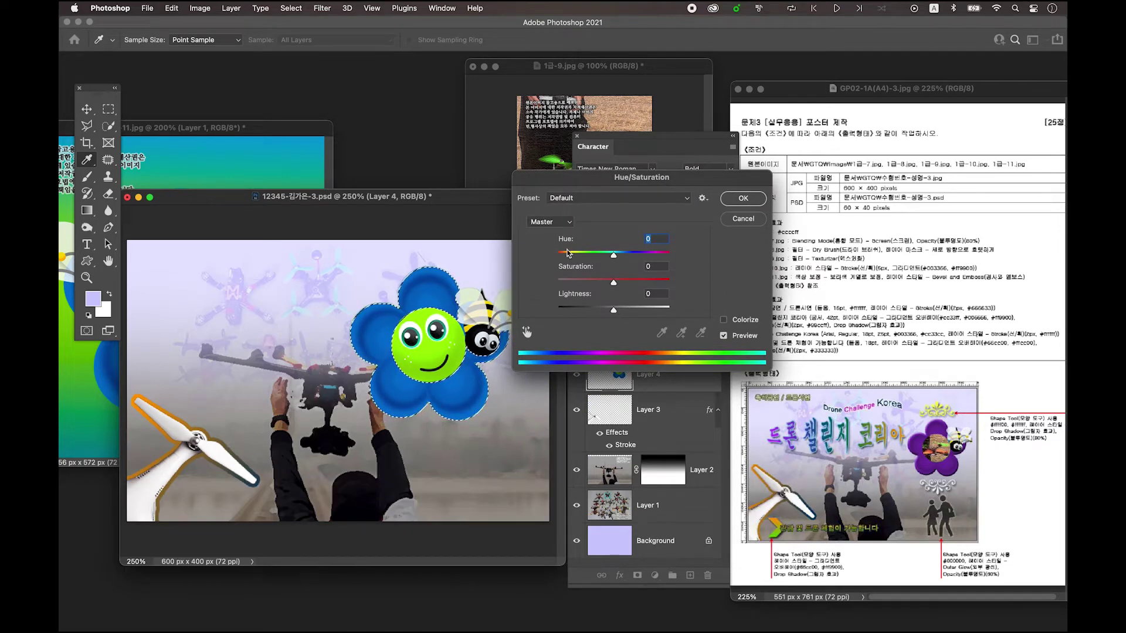
{"action": "left_click_drag", "start_coordinate": [614, 256], "coordinate": [646, 259]}
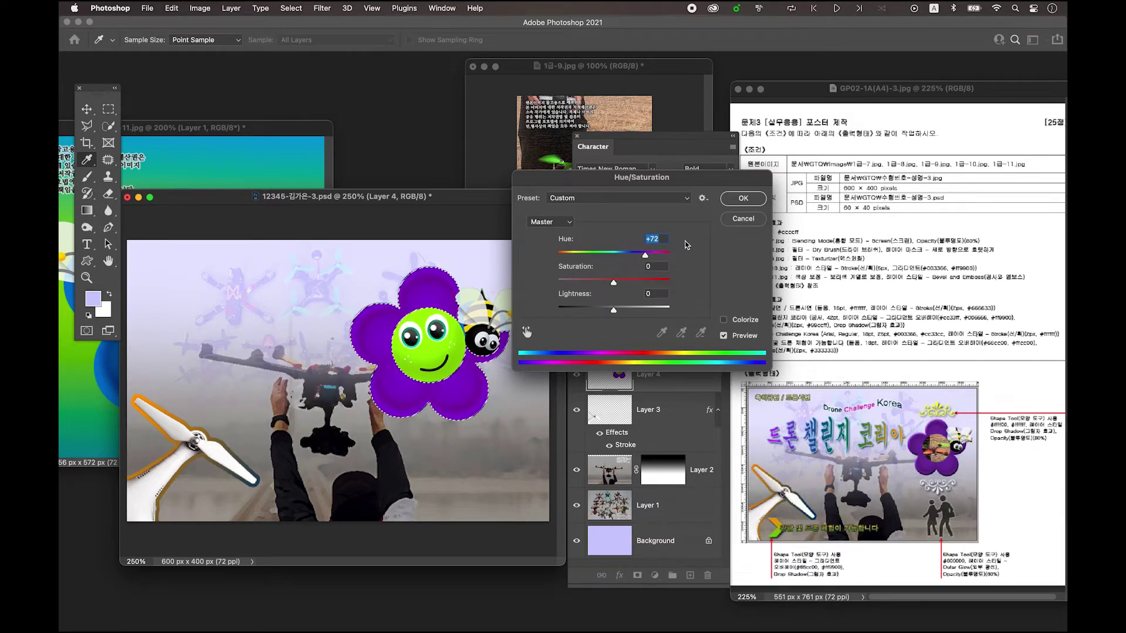
{"action": "left_click", "coordinate": [742, 200]}
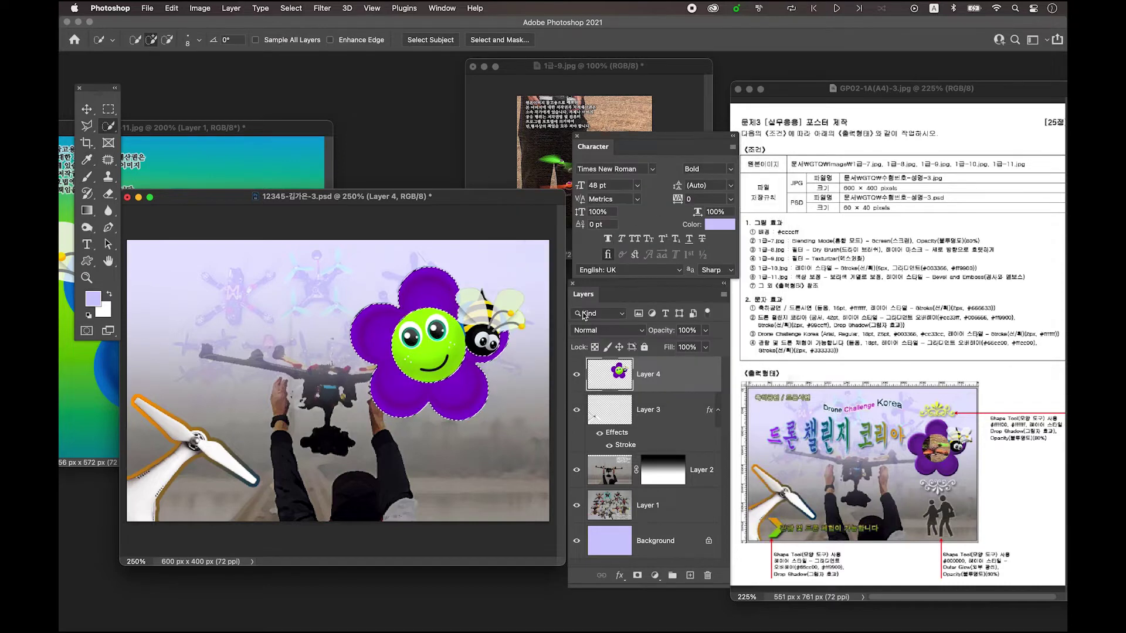
{"action": "key", "text": "ctrl+d"}
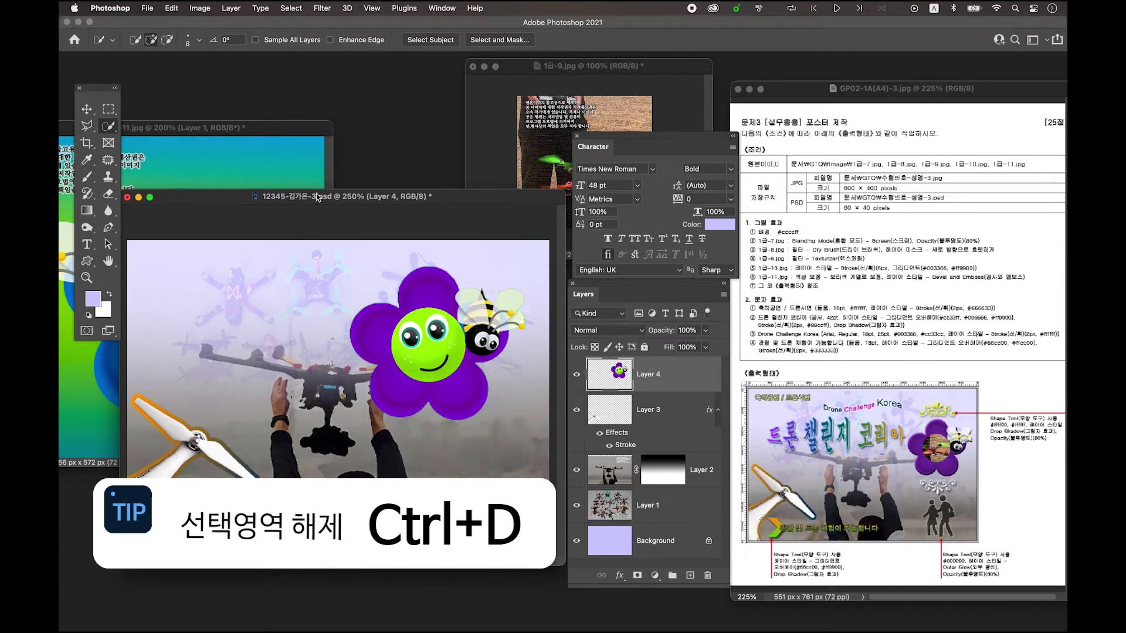
- Resize the flower-and-bee layer to about 71.86% toward the upper right
{"action": "left_click", "coordinate": [88, 110]}
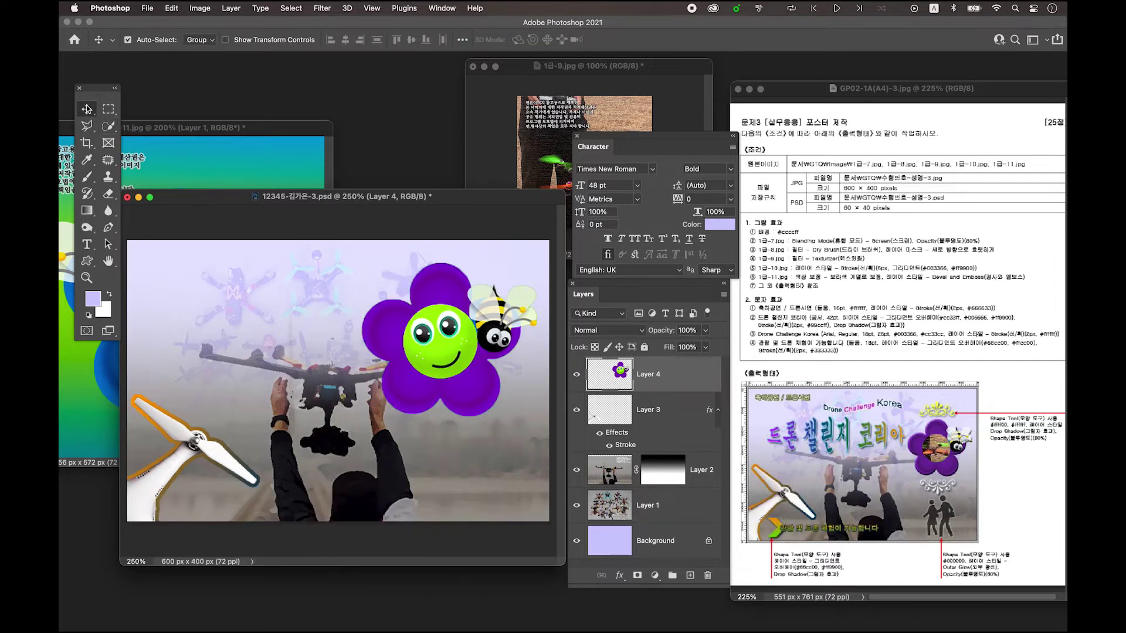
{"action": "left_click_drag", "start_coordinate": [463, 346], "coordinate": [466, 344]}
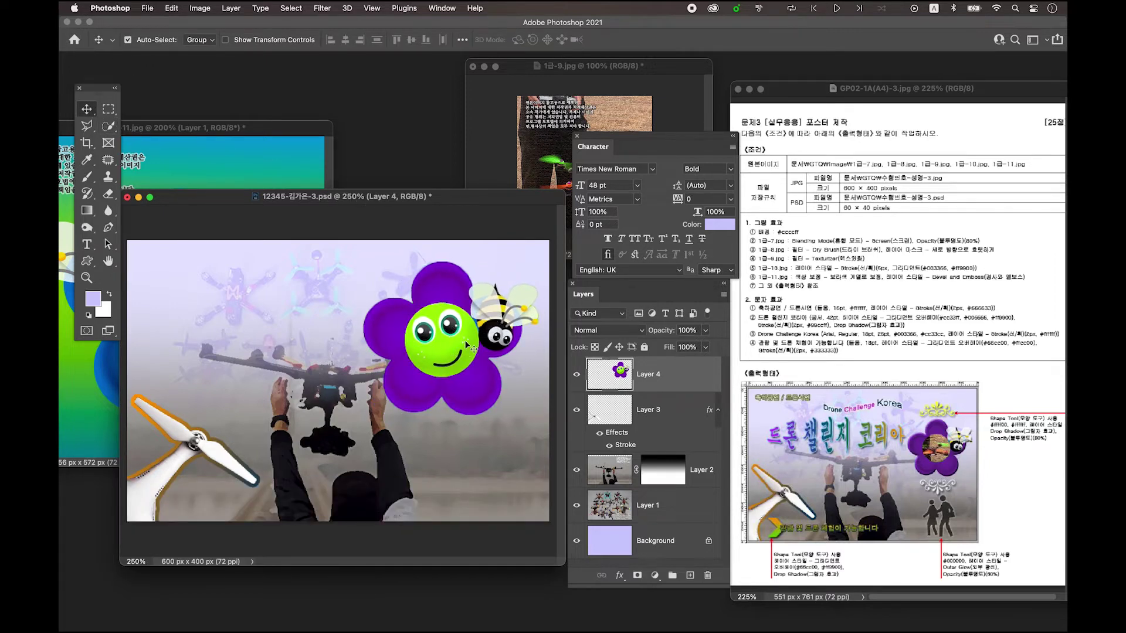
{"action": "key", "text": "super+t"}
{"action": "left_click_drag", "start_coordinate": [362, 415], "coordinate": [381, 399]}
{"action": "left_click_drag", "start_coordinate": [384, 396], "coordinate": [391, 392]}
{"action": "left_click_drag", "start_coordinate": [467, 351], "coordinate": [471, 366]}
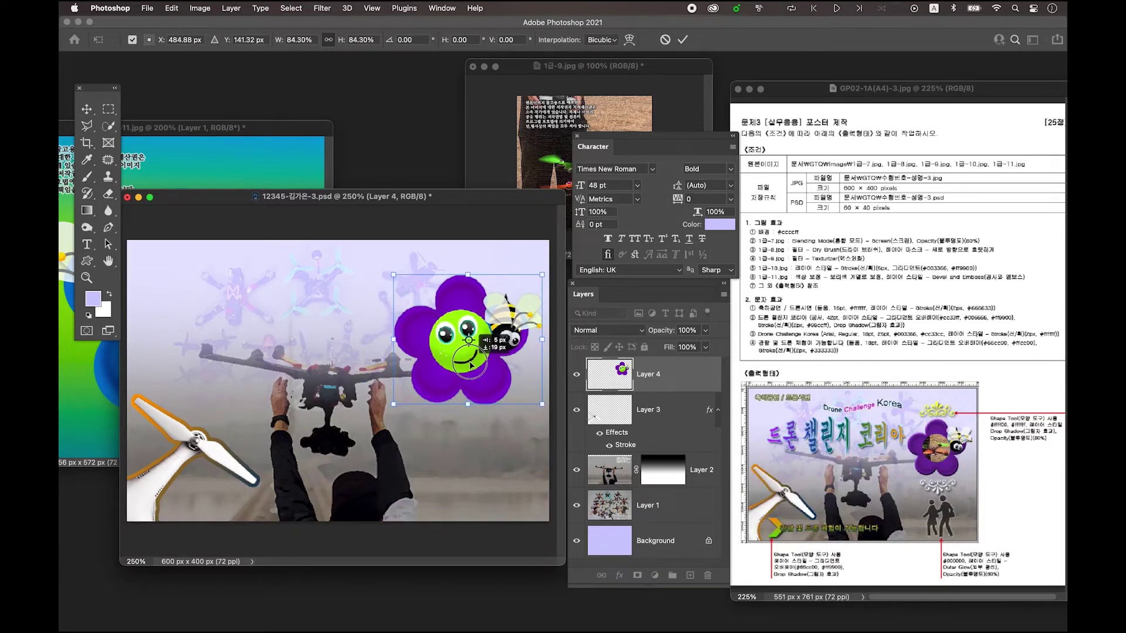
{"action": "left_click_drag", "start_coordinate": [544, 341], "coordinate": [504, 352]}
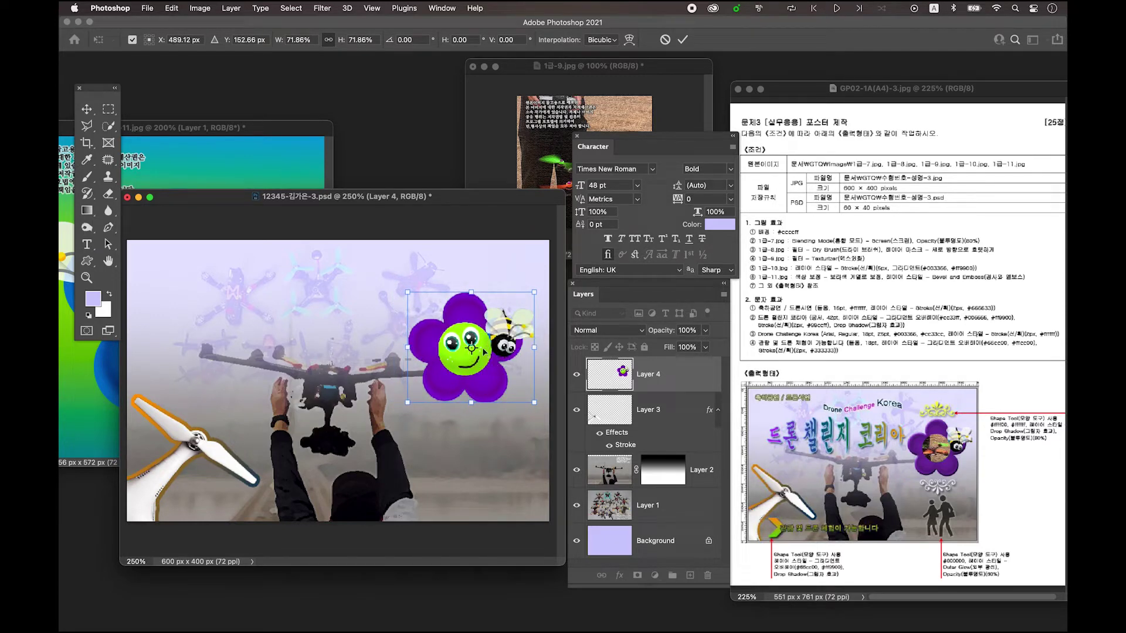
{"action": "key", "text": "Return"}
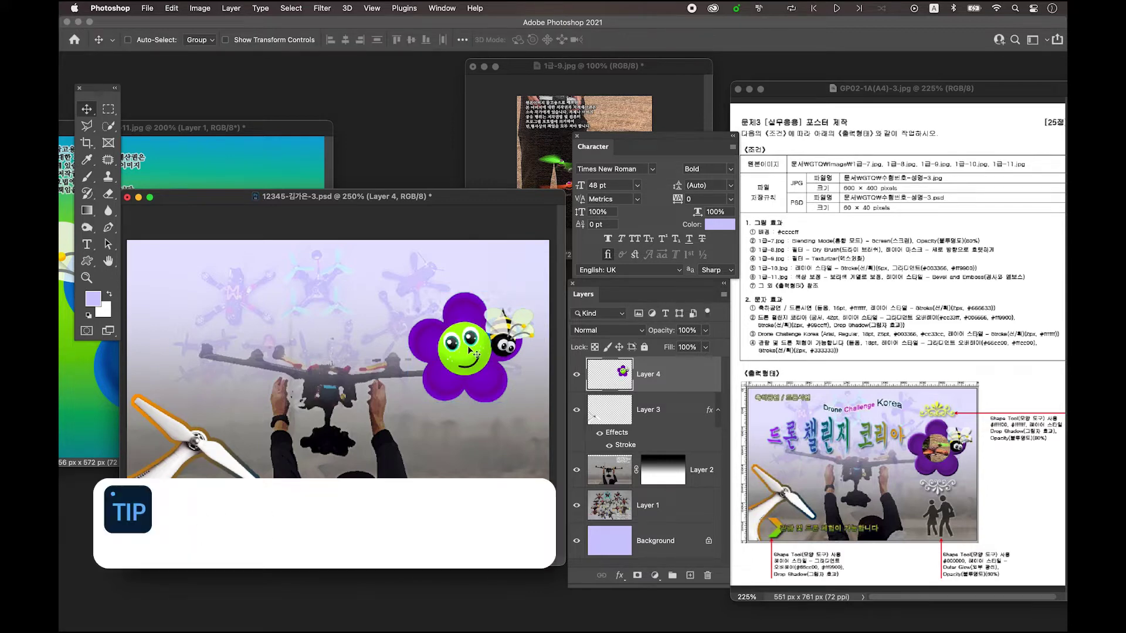
- Show rulers and nudge the flower slightly down and right
{"action": "key", "text": "super+r"}
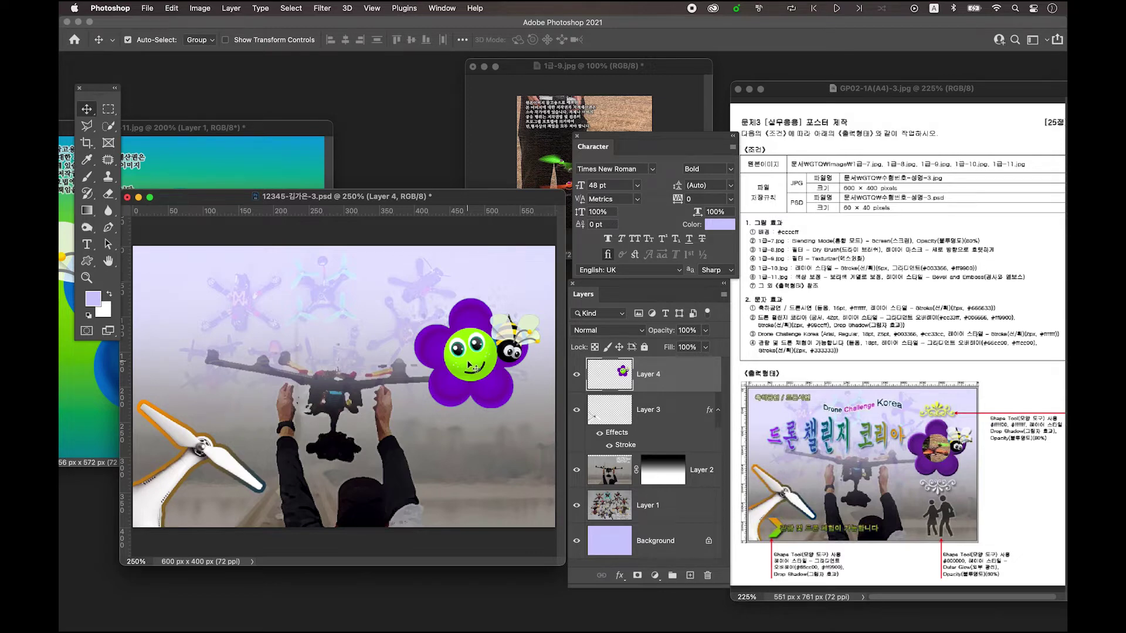
{"action": "left_click_drag", "start_coordinate": [467, 365], "coordinate": [472, 374]}
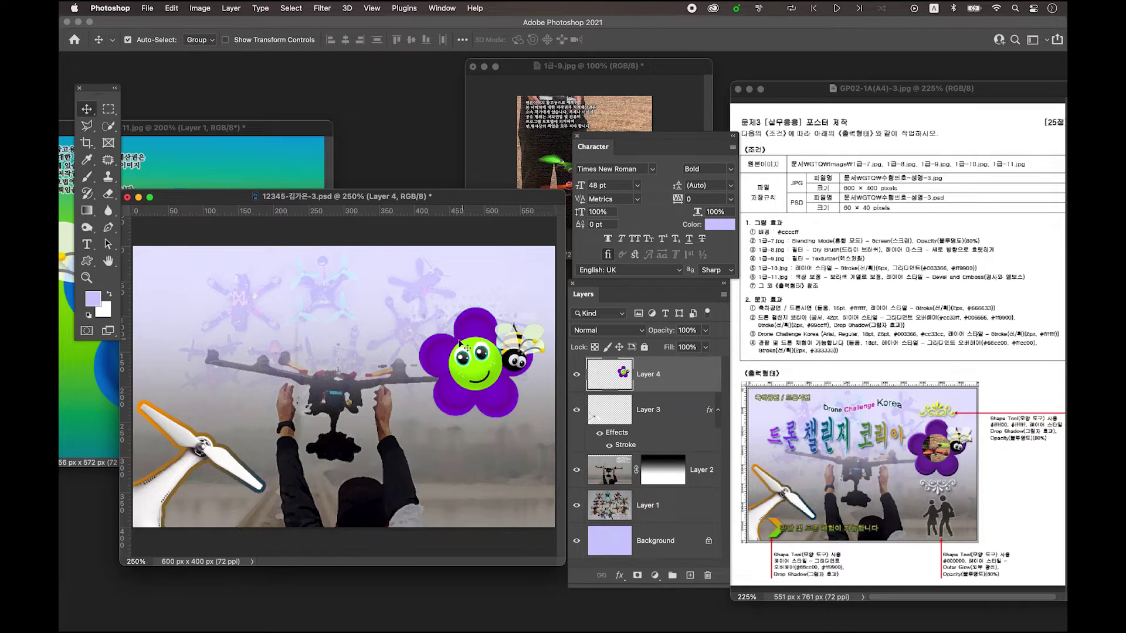
{"action": "mouse_move", "coordinate": [582, 68]}
{"action": "left_mouse_down"}
{"action": "mouse_move", "coordinate": [567, 71]}
{"action": "mouse_move", "coordinate": [576, 75]}
{"action": "left_mouse_up"}
{"action": "left_click", "coordinate": [488, 354]}
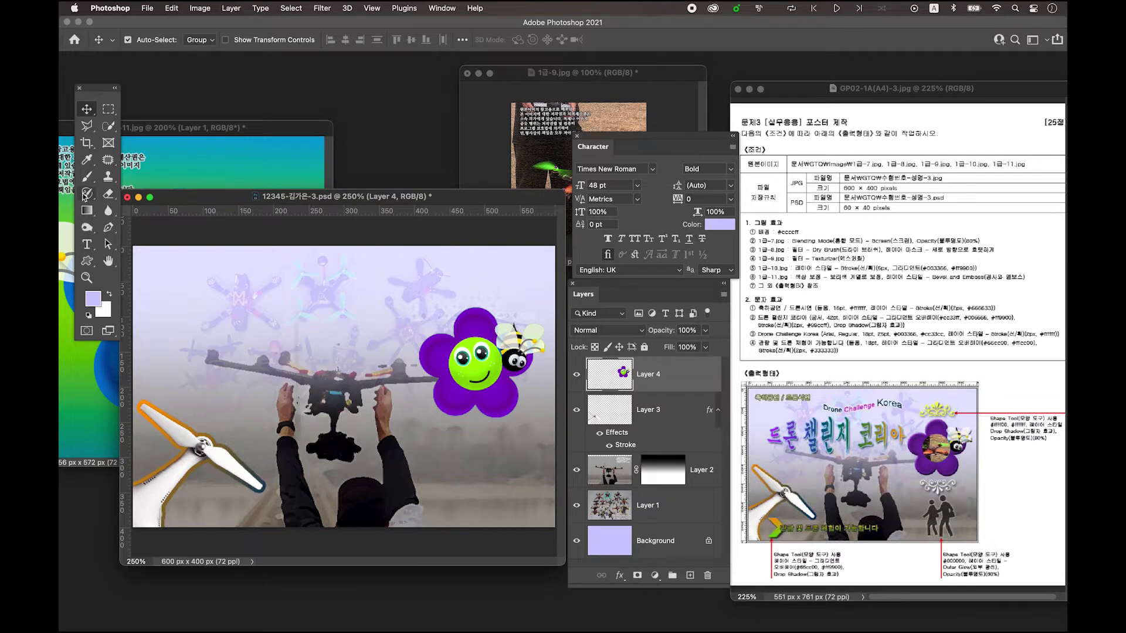
{"action": "left_click", "coordinate": [109, 112]}
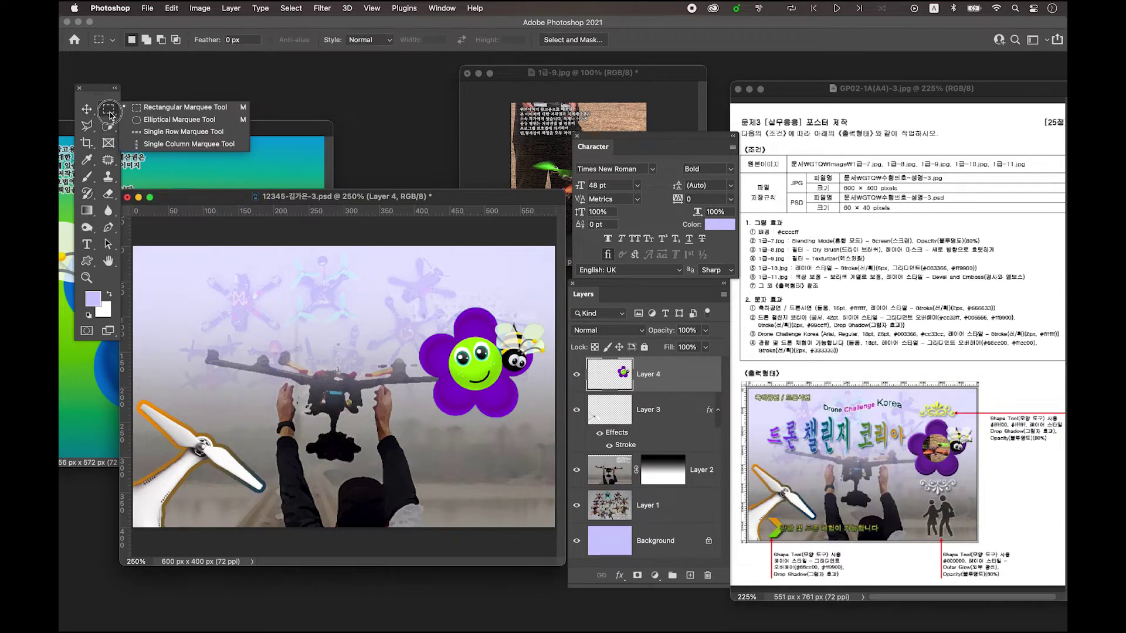
- Draw a circle over the flower's face and fill it light purple on new Layer 5
{"action": "left_click", "coordinate": [172, 125]}
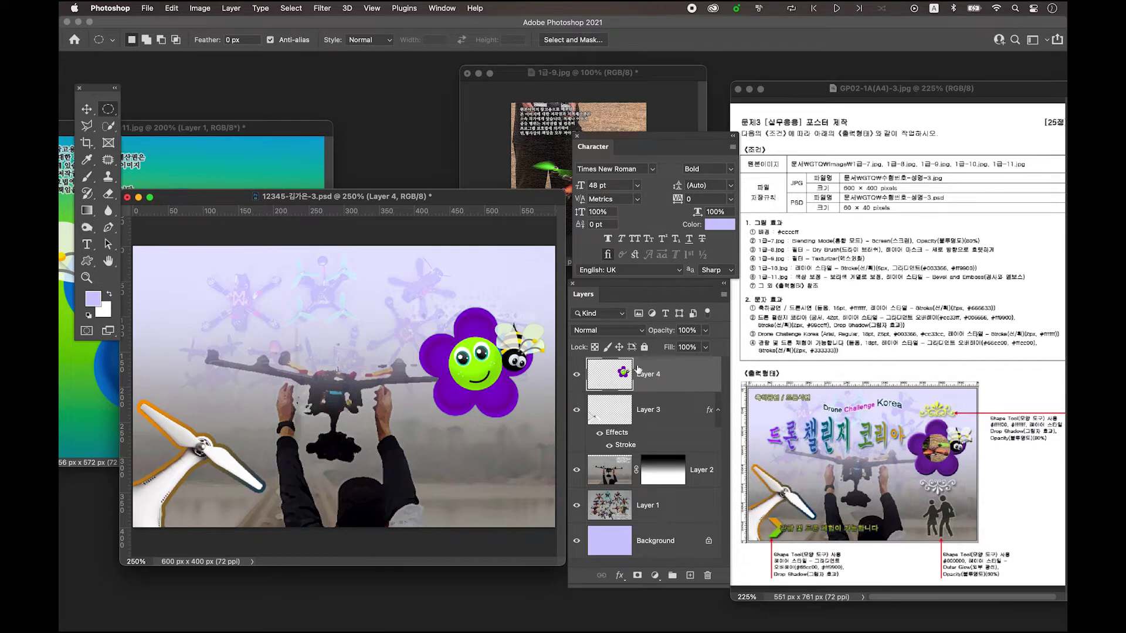
{"action": "left_click_drag", "start_coordinate": [450, 341], "coordinate": [503, 394]}
{"action": "left_click", "coordinate": [690, 576]}
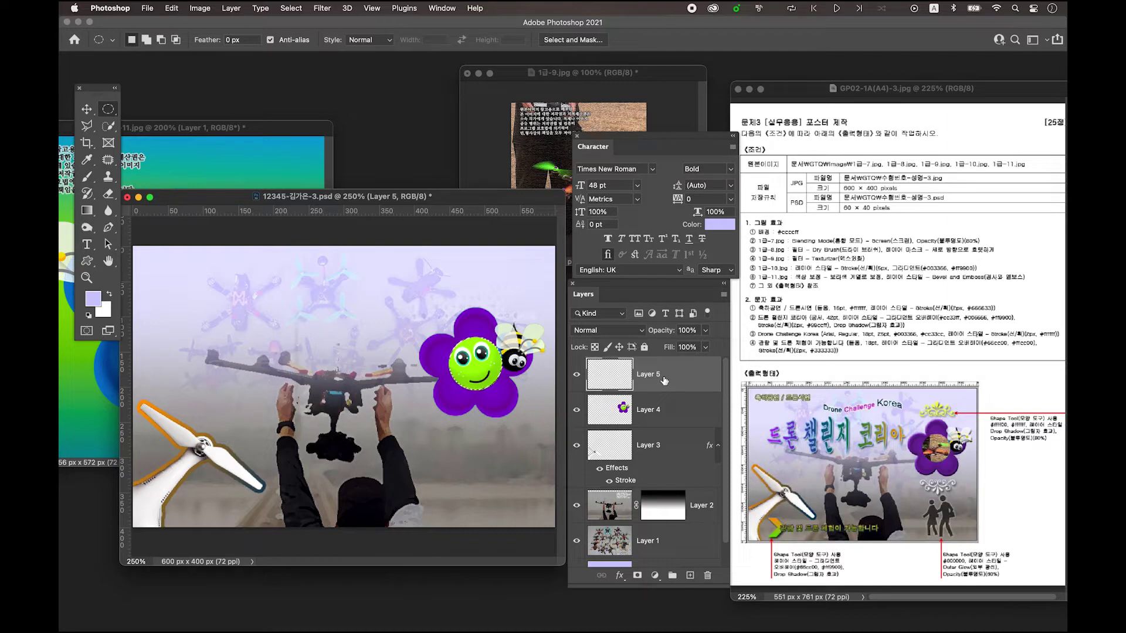
{"action": "key", "text": "alt+Delete"}
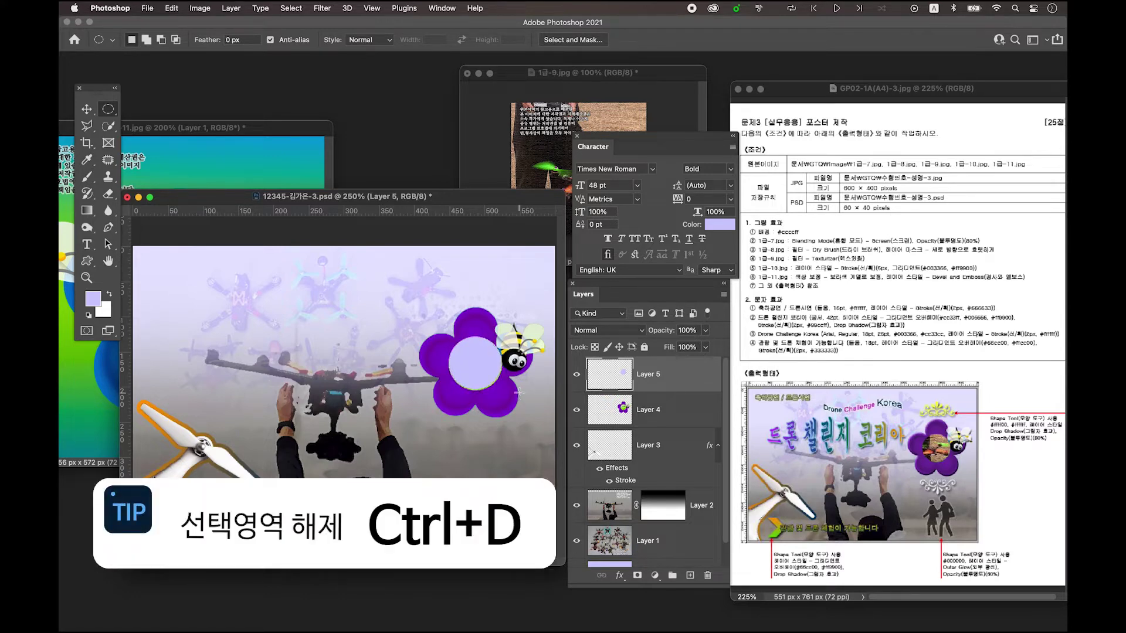
{"action": "left_click", "coordinate": [87, 110]}
- Drag the 1급-9.jpg drone photo into the poster as a new layer
{"action": "left_click", "coordinate": [579, 77]}
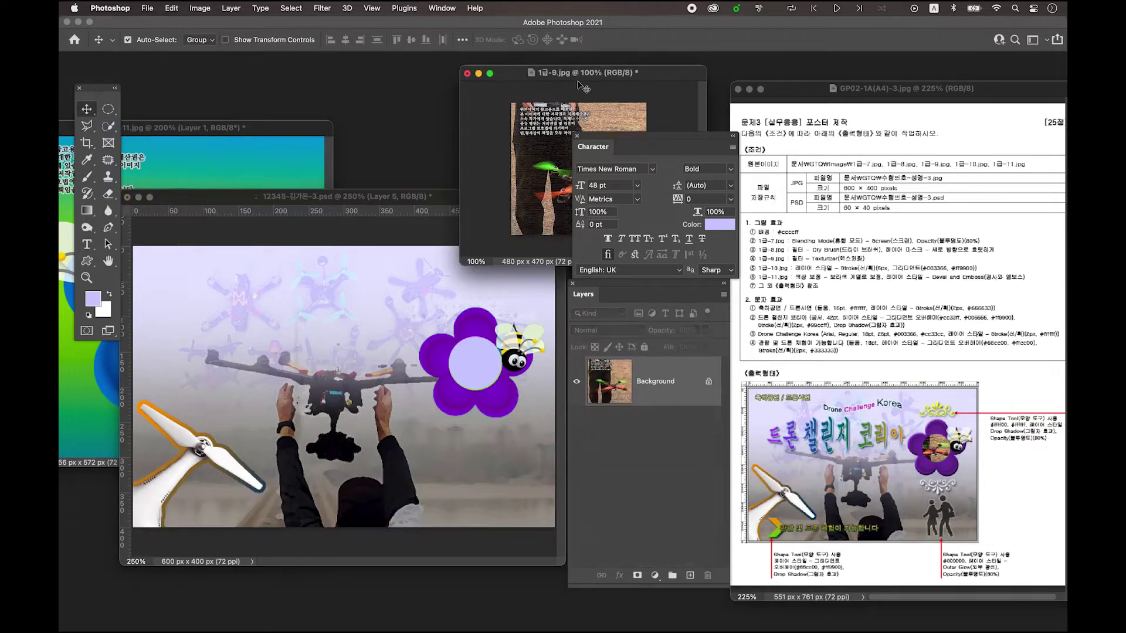
{"action": "left_click_drag", "start_coordinate": [578, 76], "coordinate": [566, 72]}
{"action": "left_click_drag", "start_coordinate": [529, 155], "coordinate": [408, 333]}
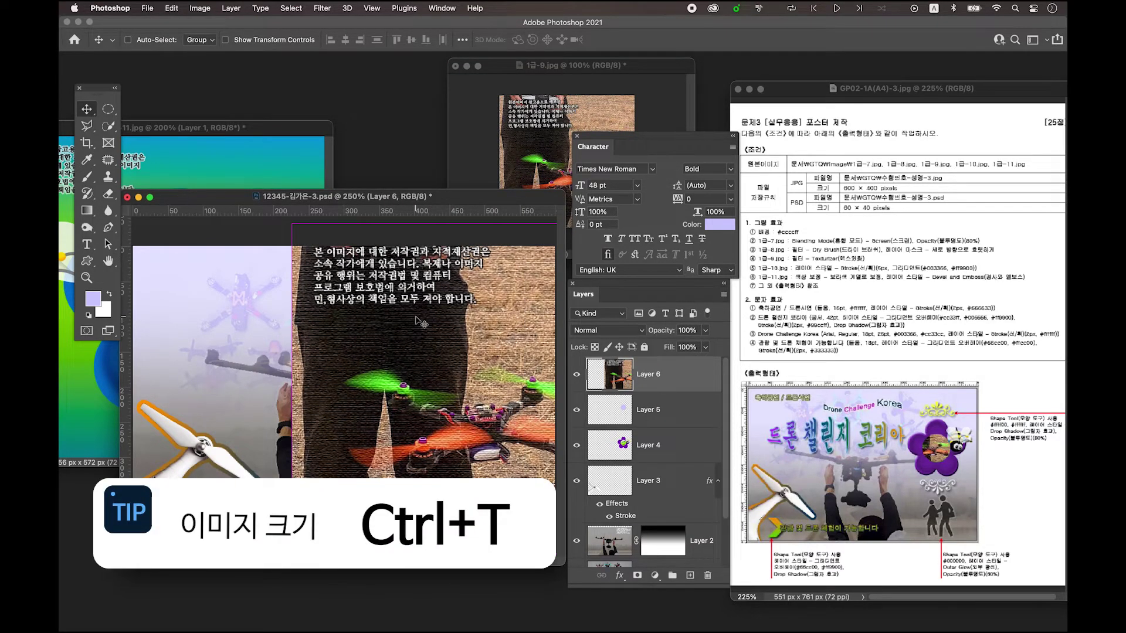
- Scale the drone photo to about 44% and place it over the flower
{"action": "key", "text": "super+t"}
{"action": "left_click_drag", "start_coordinate": [303, 234], "coordinate": [430, 357]}
{"action": "left_click_drag", "start_coordinate": [483, 450], "coordinate": [407, 349]}
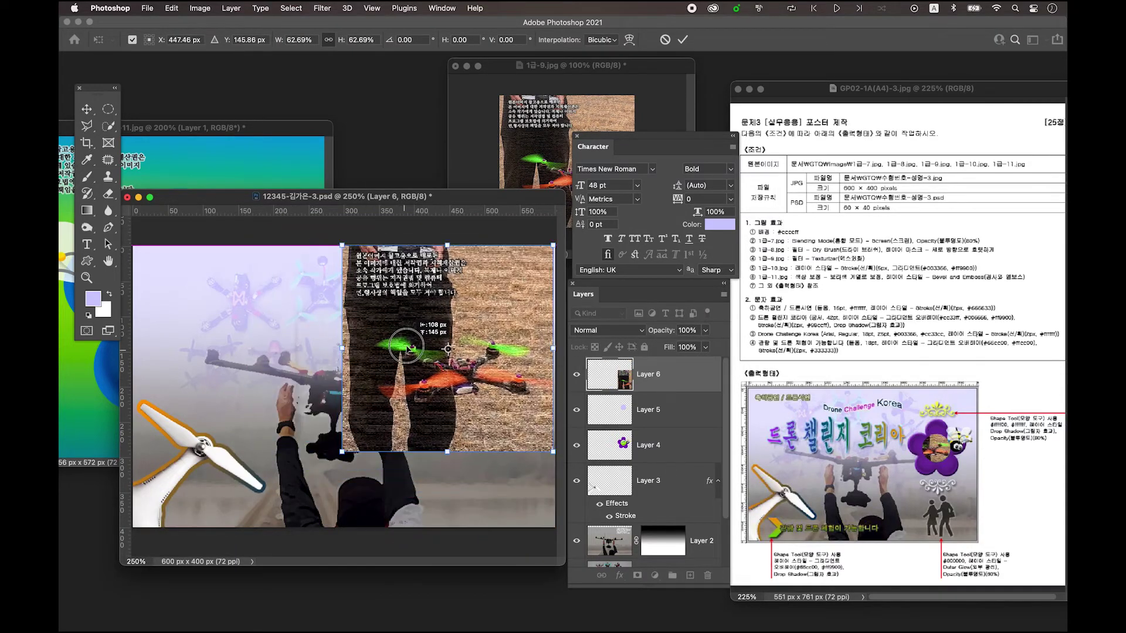
{"action": "left_click_drag", "start_coordinate": [341, 453], "coordinate": [413, 391]}
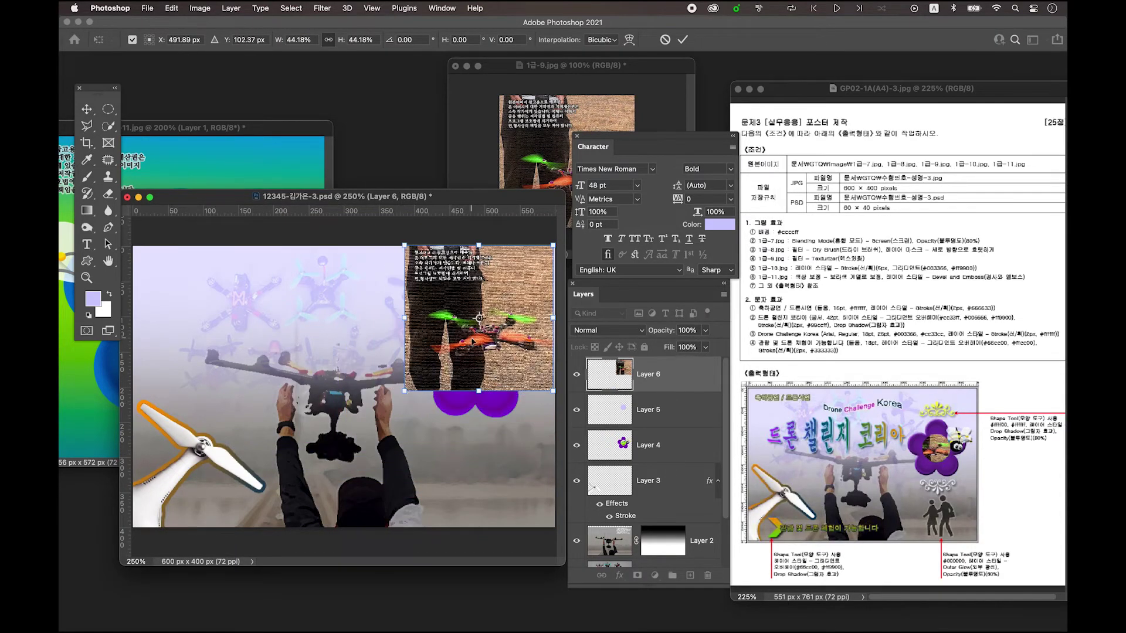
{"action": "left_click_drag", "start_coordinate": [471, 336], "coordinate": [468, 373]}
{"action": "left_click", "coordinate": [692, 415]}
{"action": "left_click", "coordinate": [686, 386]}
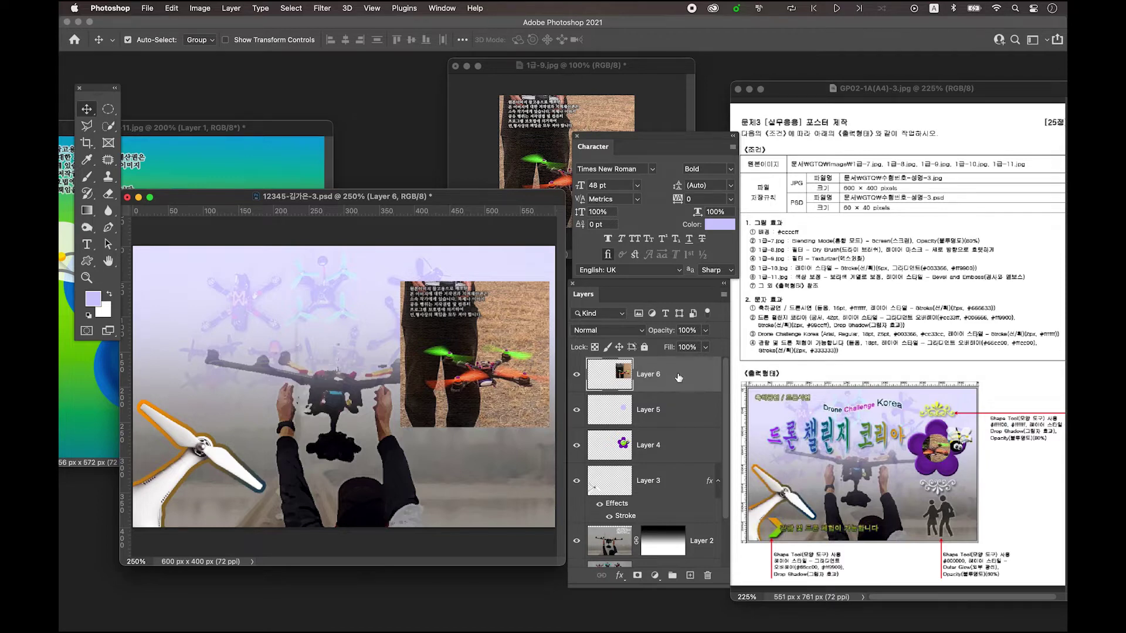
{"action": "scroll", "coordinate": [678, 377], "scroll_direction": "down", "scroll_amount": 2}
{"action": "scroll", "coordinate": [678, 378], "scroll_direction": "up", "scroll_amount": 2}
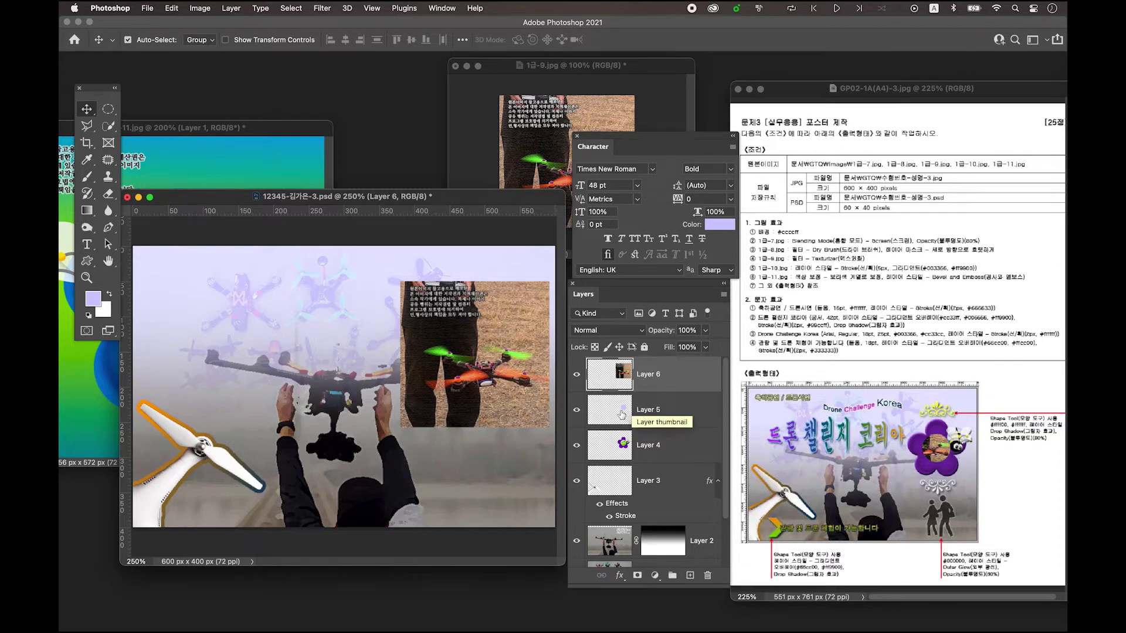
- Clip the drone photo layer to the light-purple circle
{"action": "left_click", "coordinate": [623, 413]}
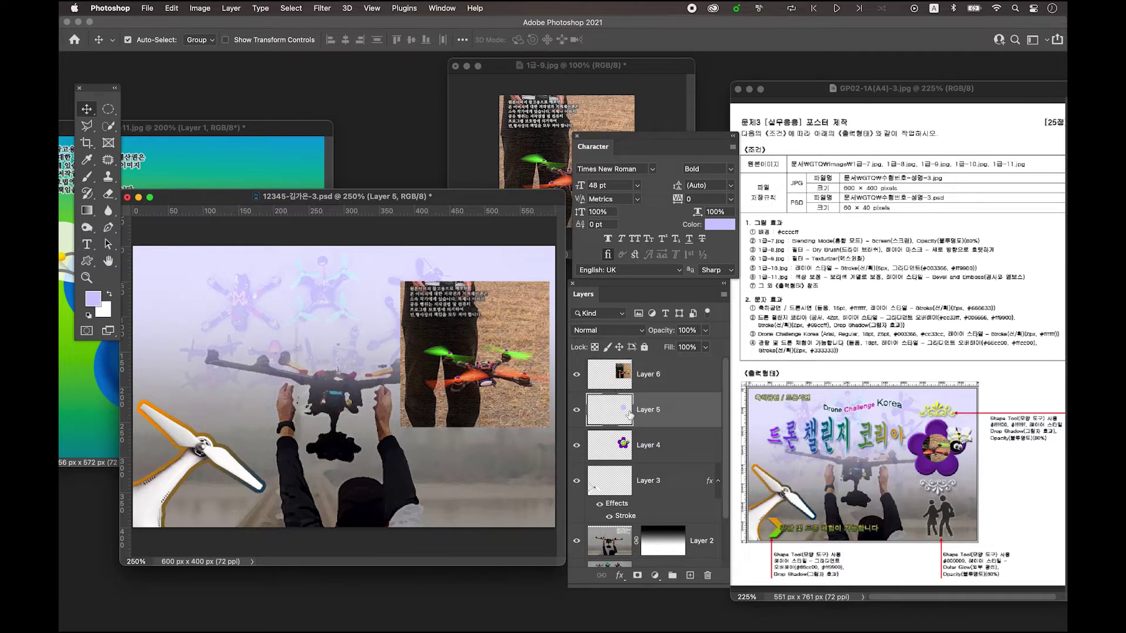
{"action": "left_click", "coordinate": [659, 378]}
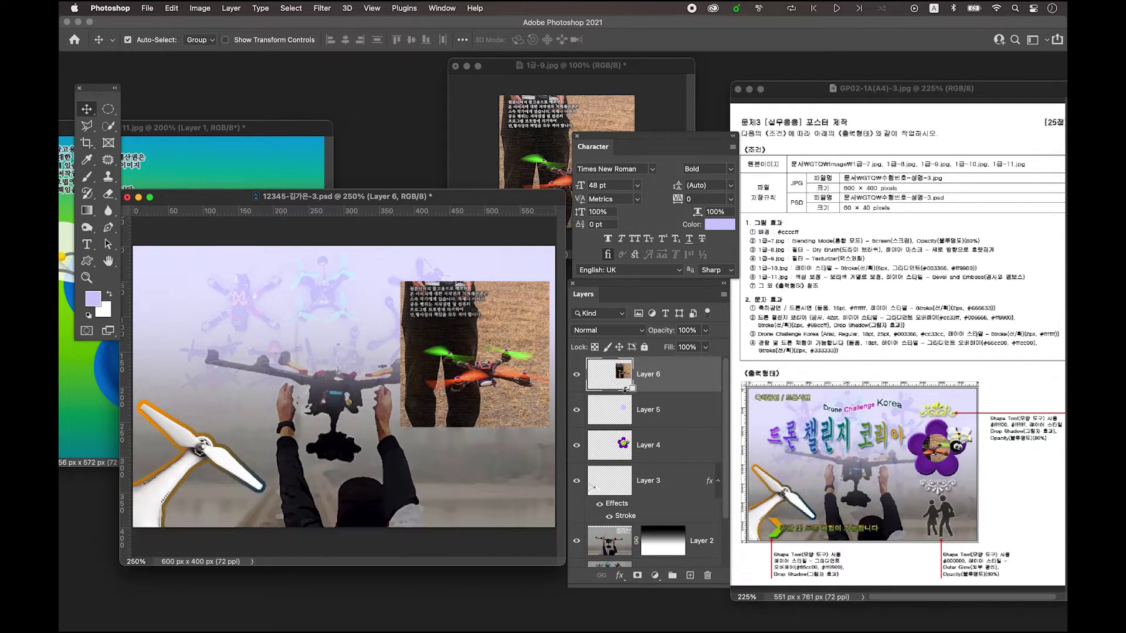
{"action": "left_click", "coordinate": [627, 388], "text": "alt"}
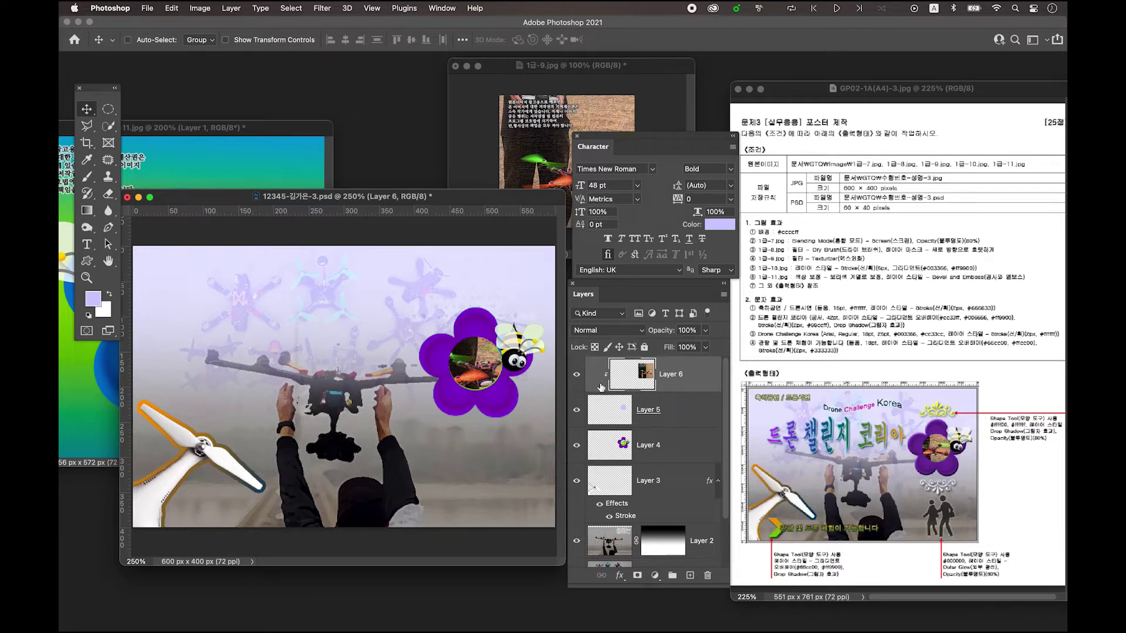
- Scale the clipped drone photo to about 77%, nudge it slightly lower, and commit
{"action": "key", "text": "super+t"}
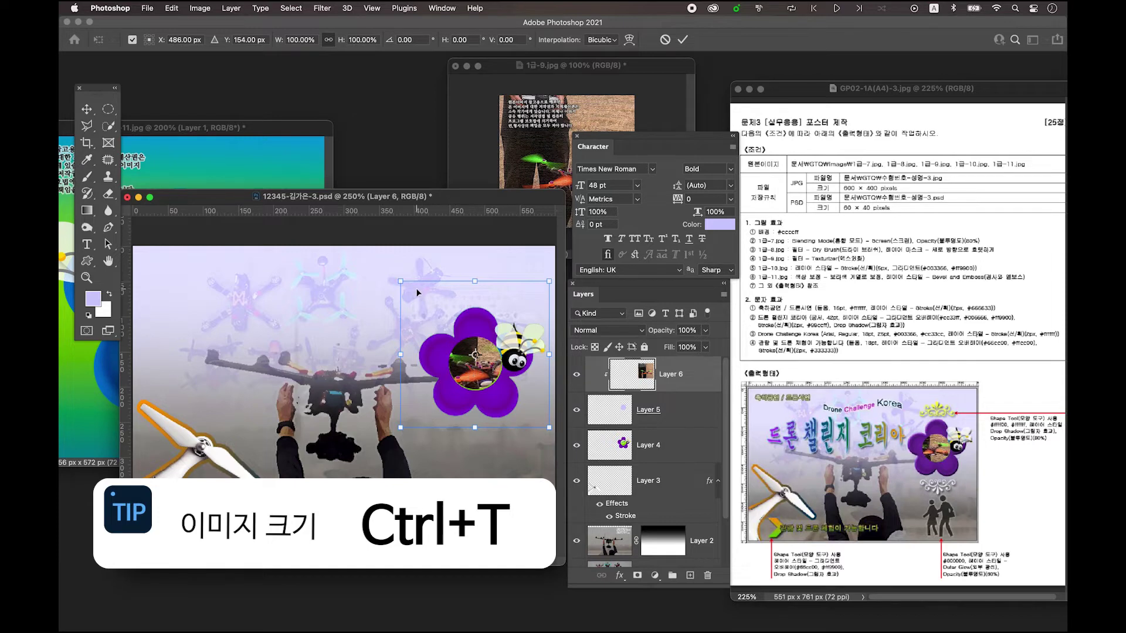
{"action": "left_click_drag", "start_coordinate": [403, 282], "coordinate": [428, 308]}
{"action": "left_click_drag", "start_coordinate": [472, 360], "coordinate": [444, 350]}
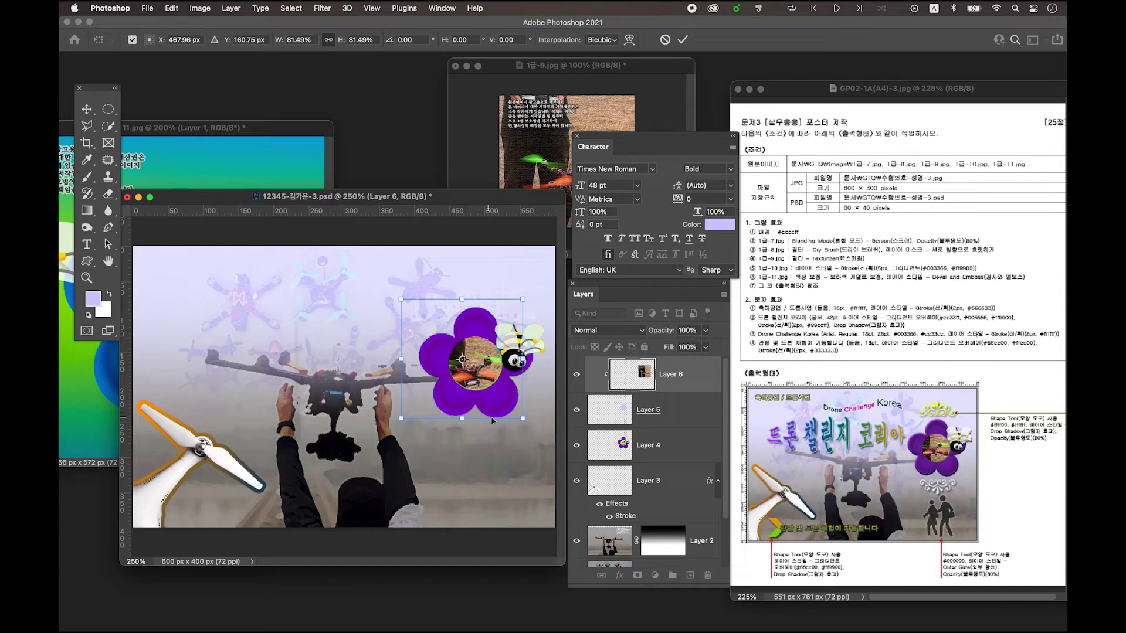
{"action": "left_click_drag", "start_coordinate": [523, 419], "coordinate": [514, 411]}
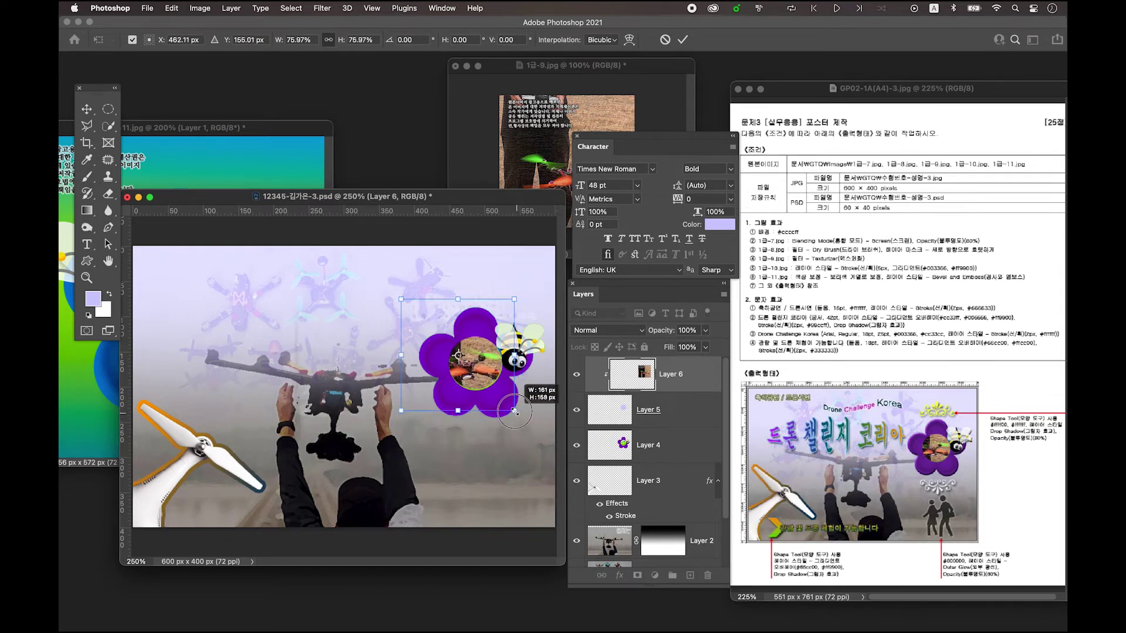
{"action": "left_click_drag", "start_coordinate": [489, 369], "coordinate": [489, 370]}
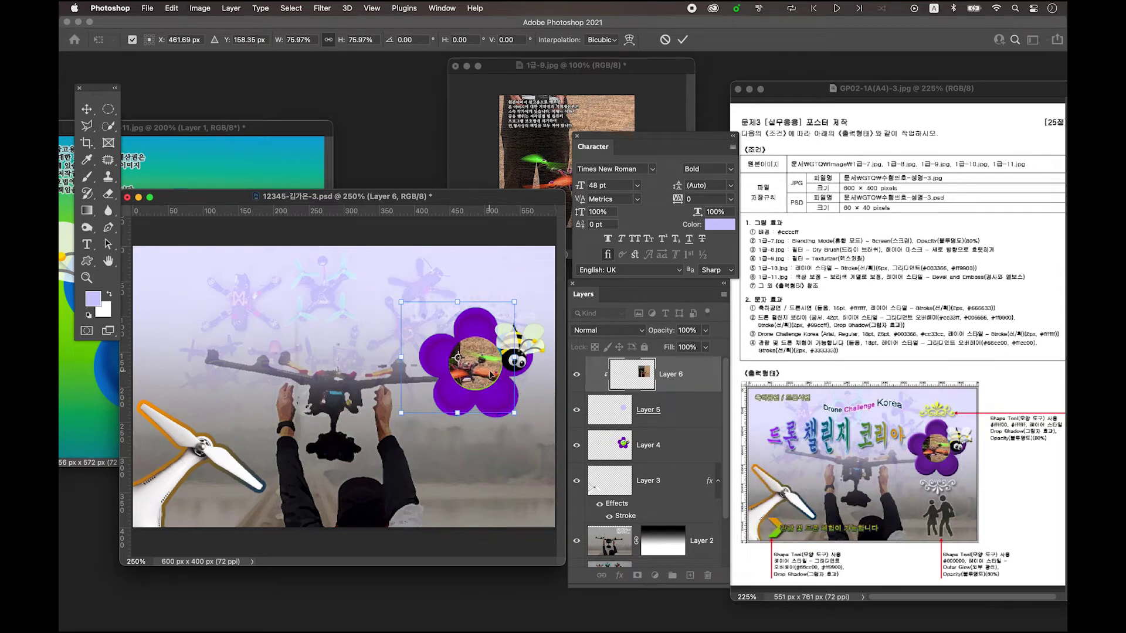
{"action": "key", "text": "Return"}
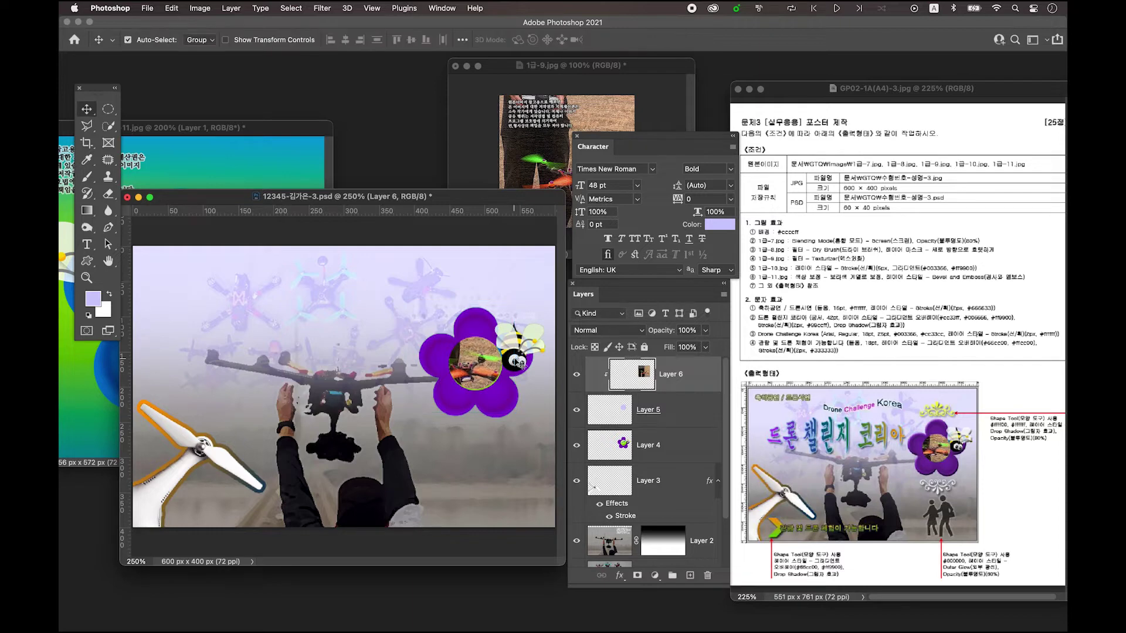
{"action": "left_click", "coordinate": [630, 450]}
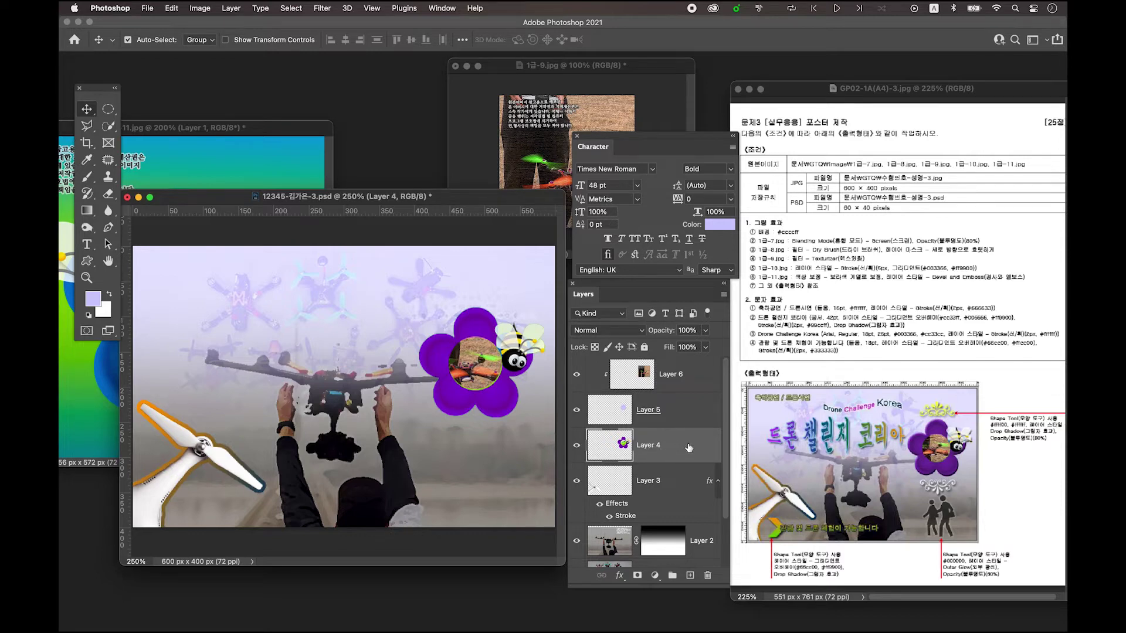
- Apply a default Bevel & Emboss (Inner Bevel, Smooth, 2 px) to the purple flower on Layer 4
{"action": "double_click", "coordinate": [688, 445]}
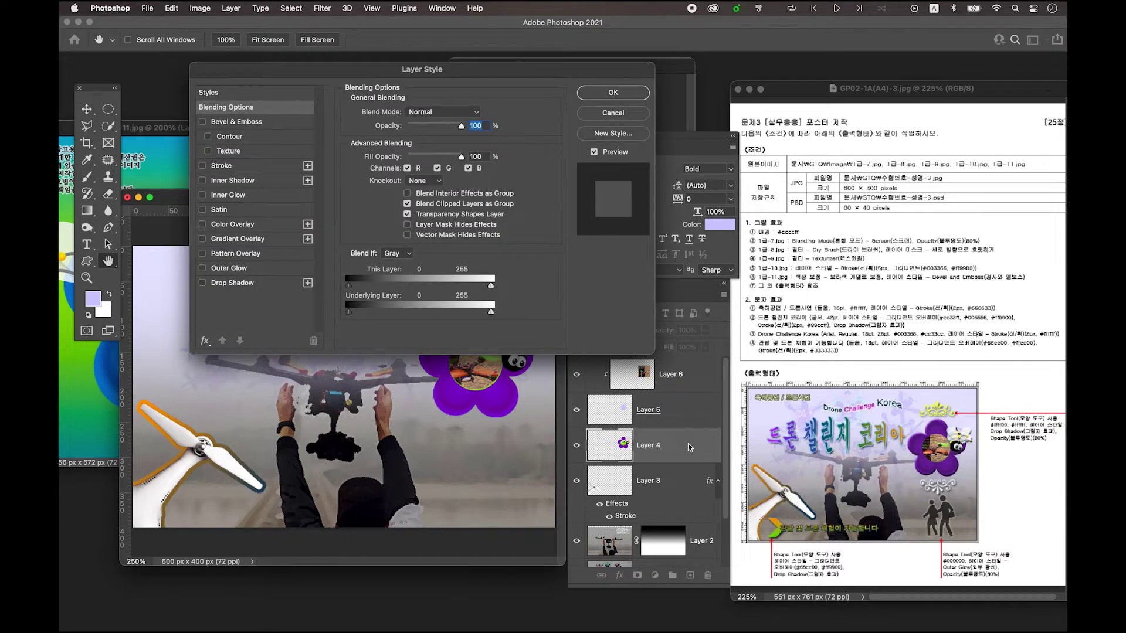
{"action": "left_click_drag", "start_coordinate": [487, 76], "coordinate": [486, 95]}
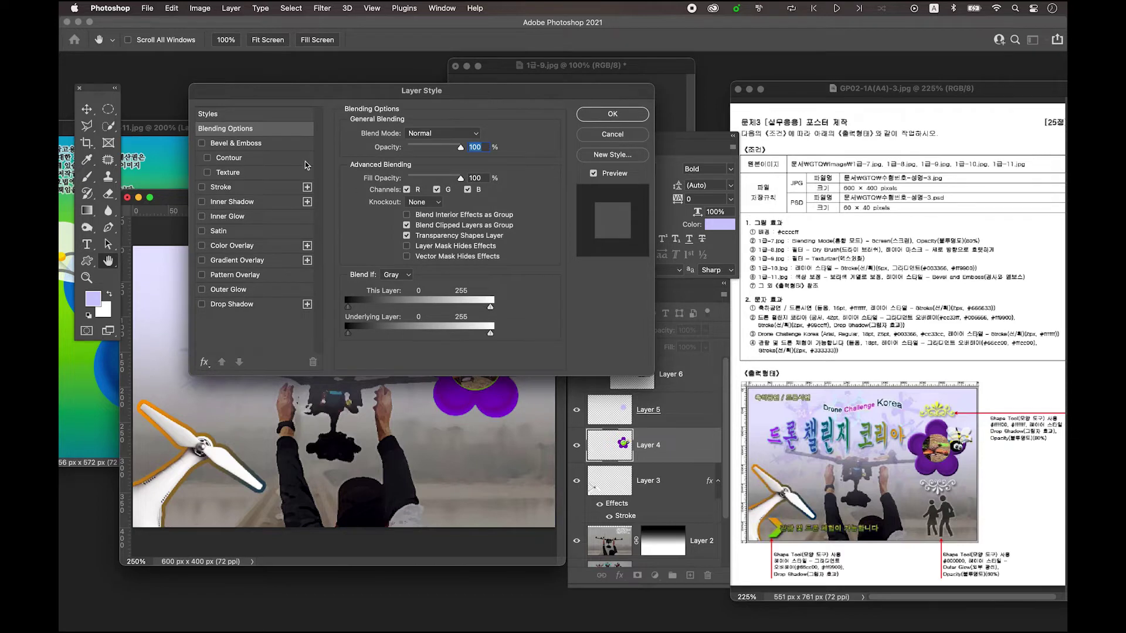
{"action": "left_click", "coordinate": [228, 144]}
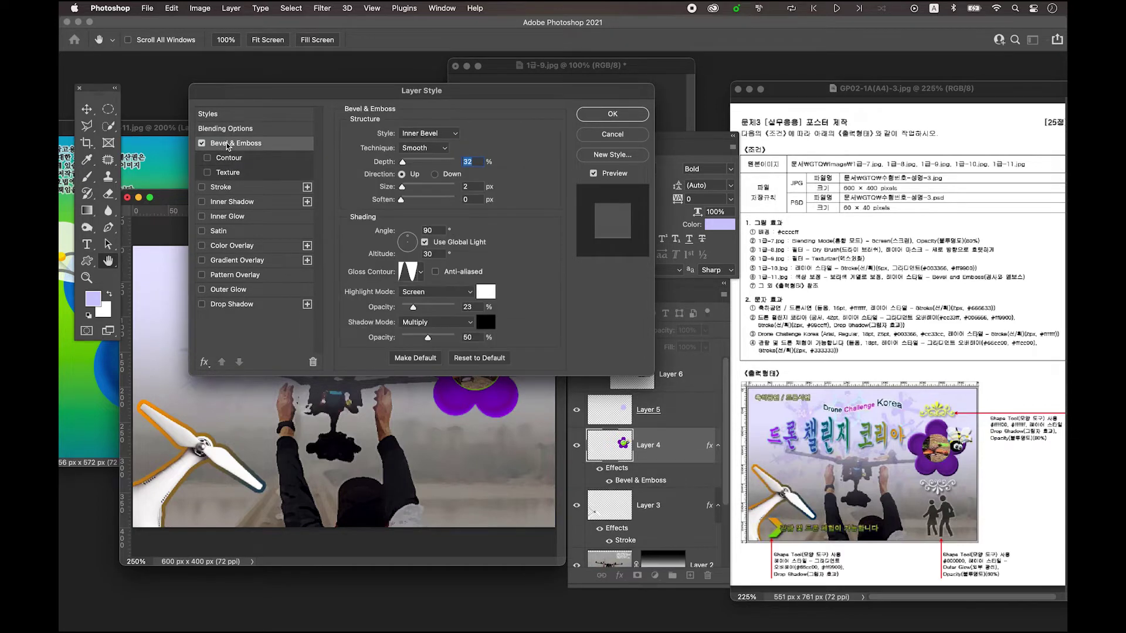
{"action": "left_click", "coordinate": [625, 116]}
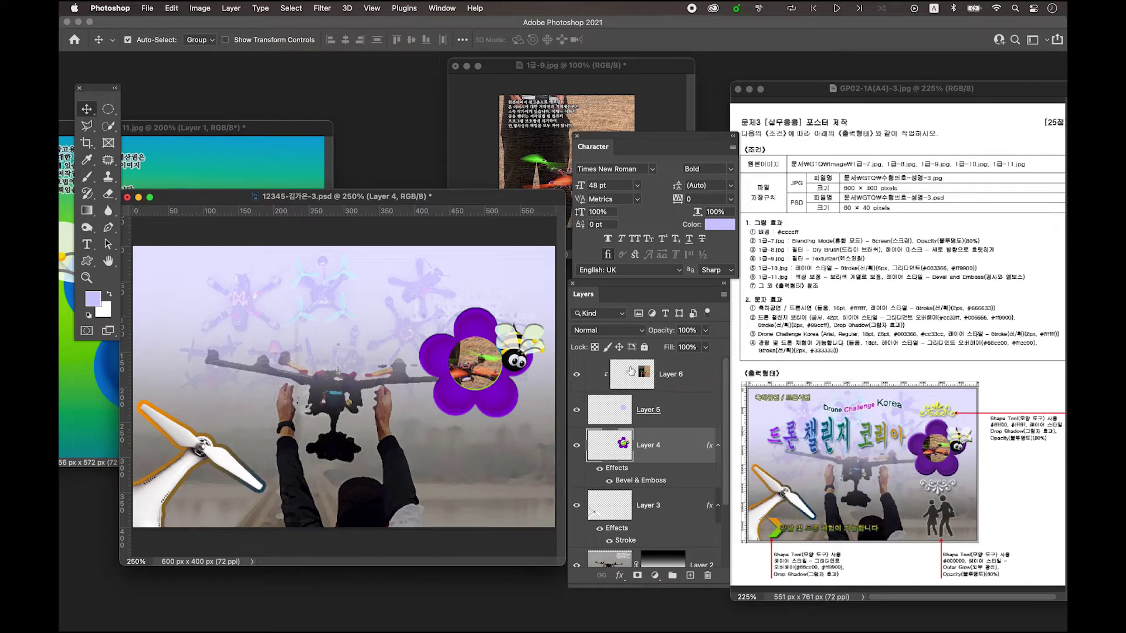
{"action": "left_click", "coordinate": [634, 374]}
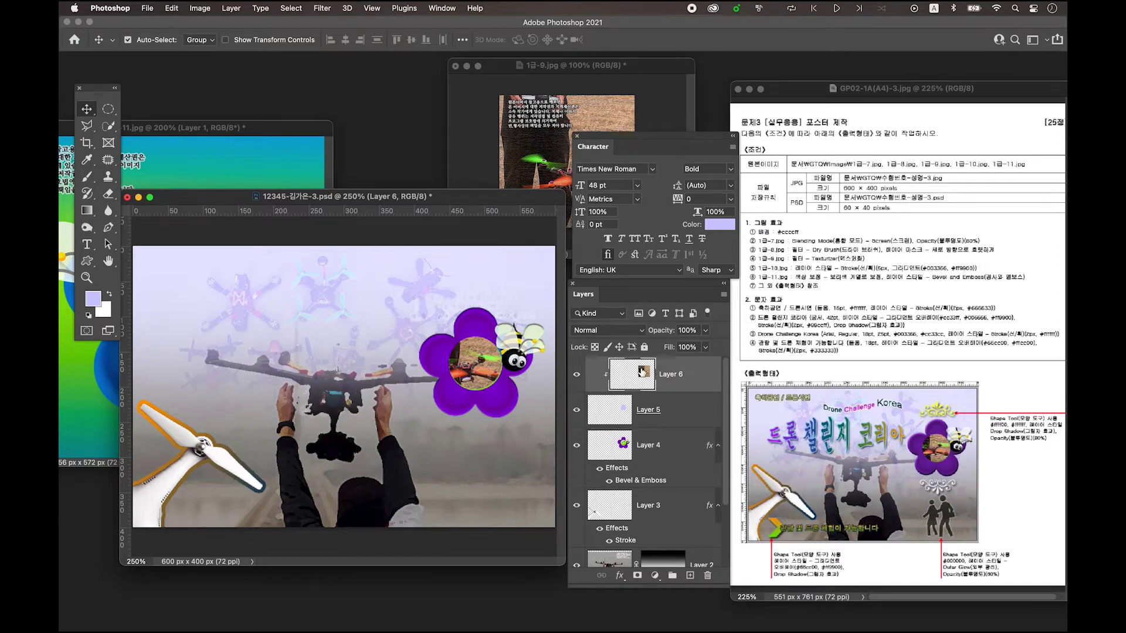
- On a new layer, add the text '축하공연 / 드론시연' near the top, shifted slightly right
{"action": "left_click", "coordinate": [690, 576]}
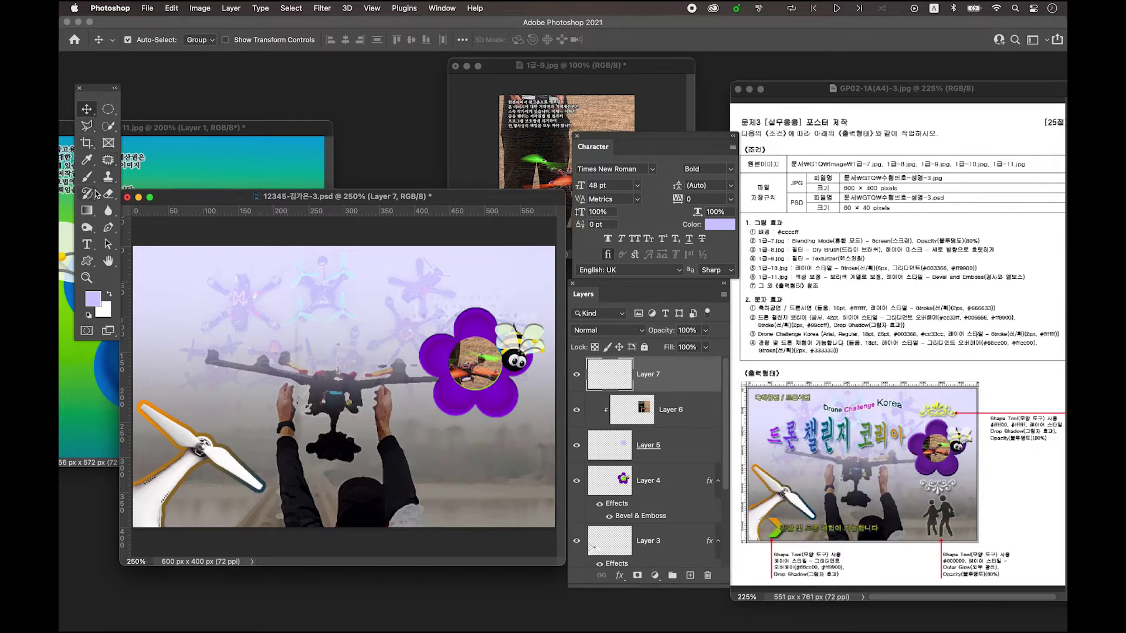
{"action": "left_click", "coordinate": [88, 242]}
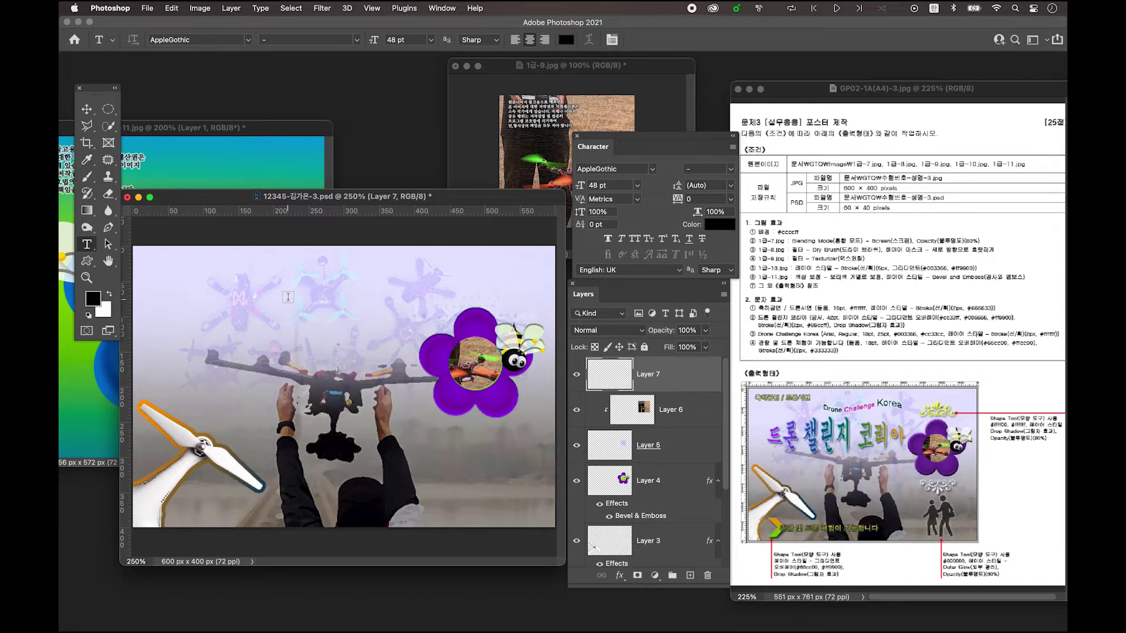
{"action": "left_click", "coordinate": [288, 297]}
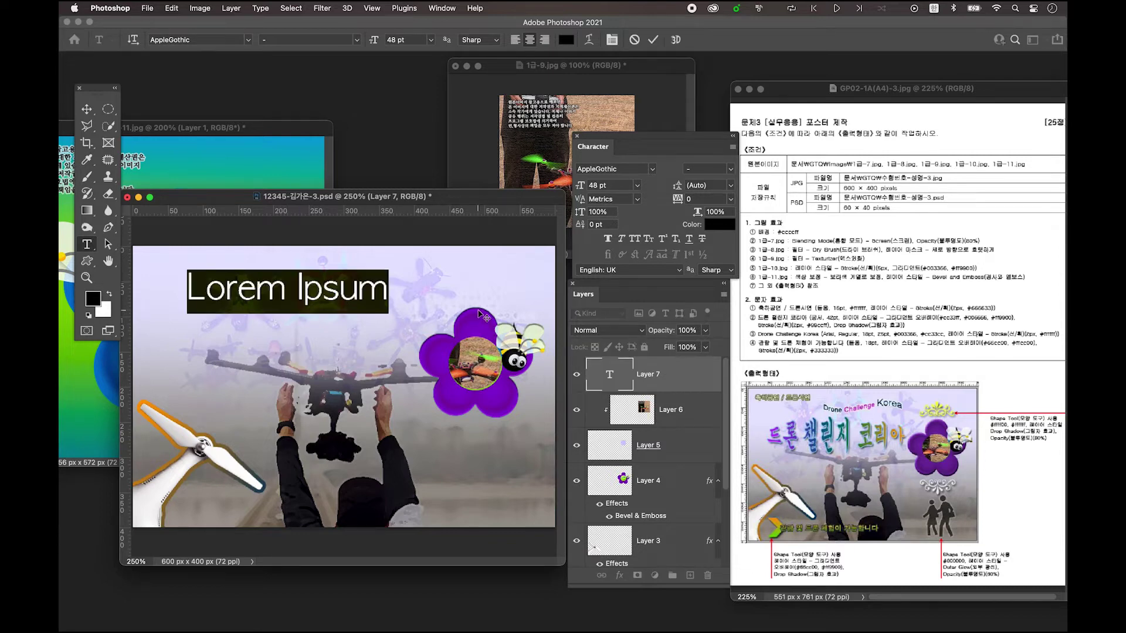
{"action": "type", "text": "축하공연 / 드론시연"}
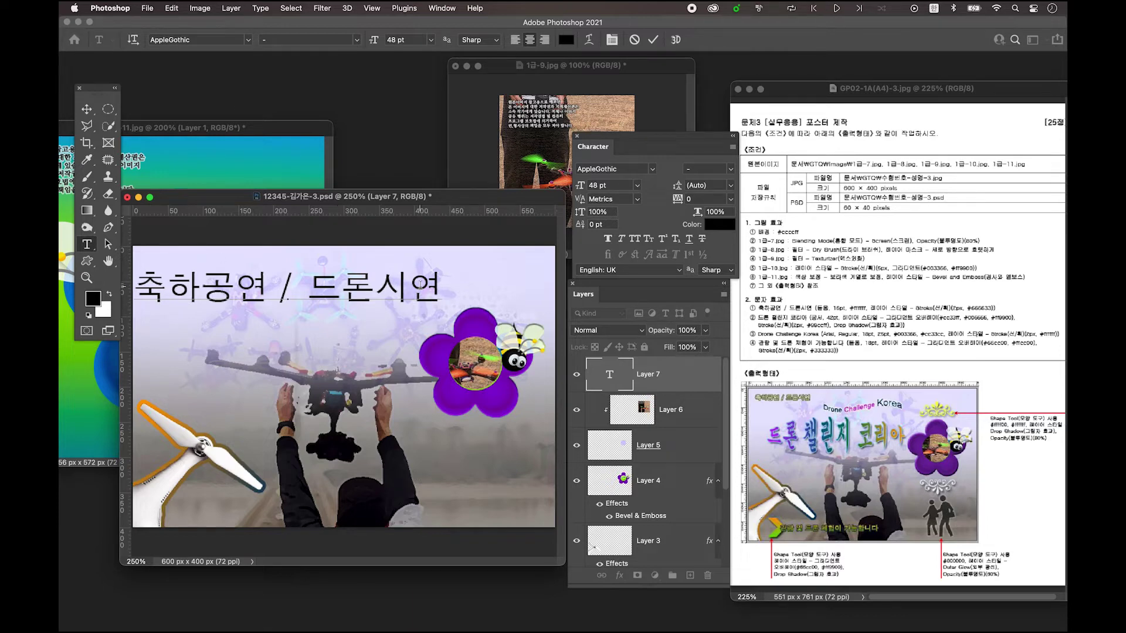
{"action": "left_click", "coordinate": [87, 110]}
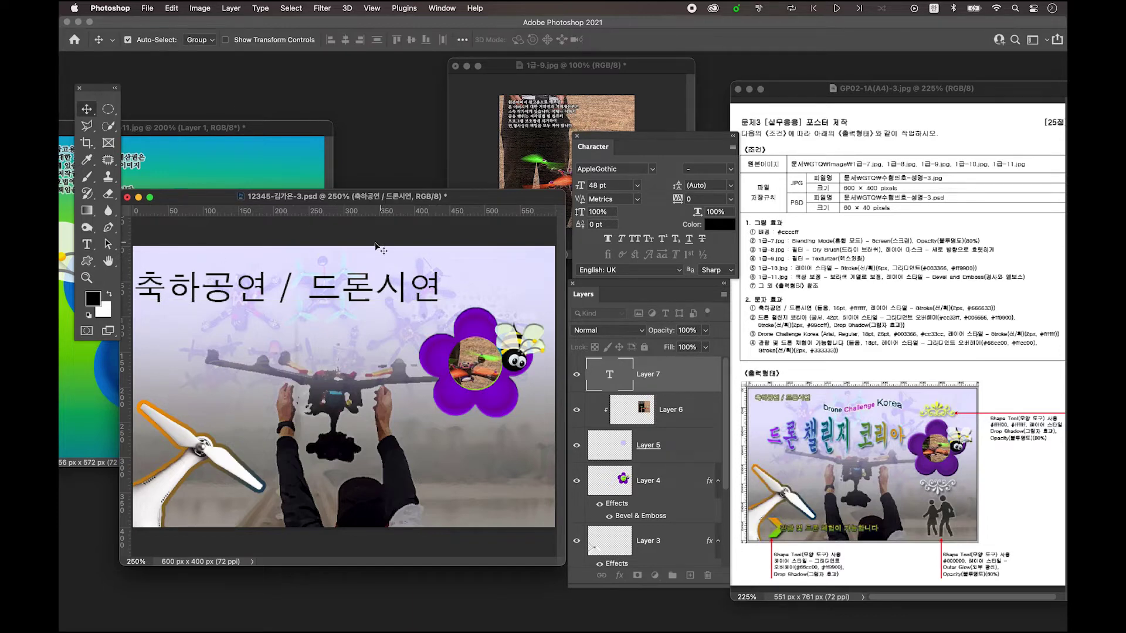
{"action": "left_click_drag", "start_coordinate": [360, 300], "coordinate": [372, 301]}
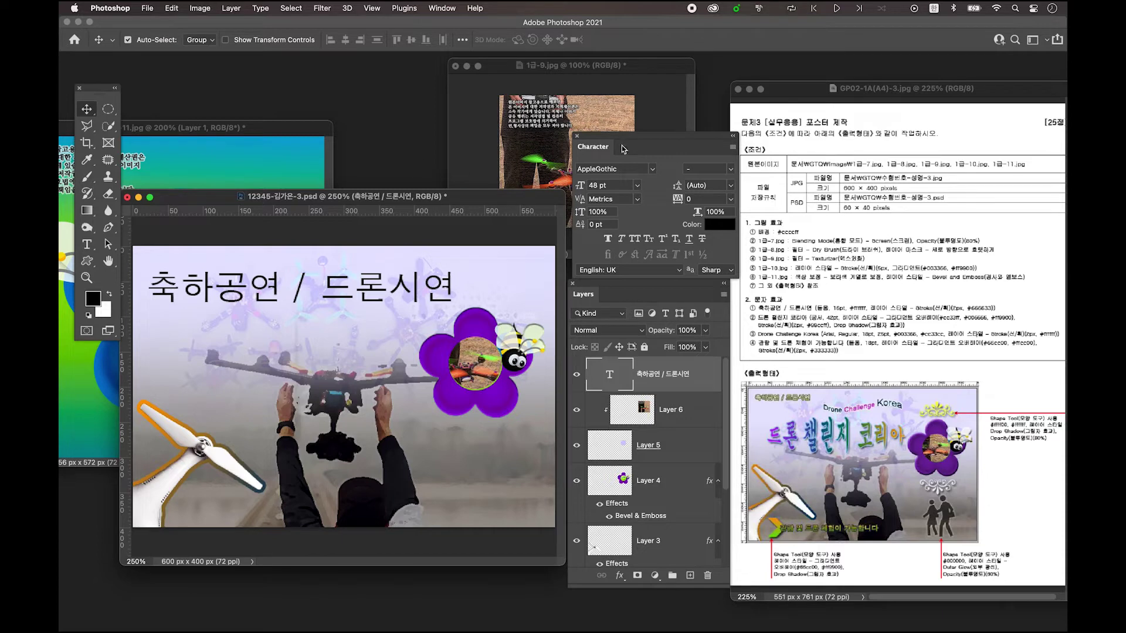
{"action": "mouse_move", "coordinate": [639, 136]}
{"action": "left_mouse_down"}
{"action": "mouse_move", "coordinate": [623, 124]}
{"action": "mouse_move", "coordinate": [633, 130]}
{"action": "left_mouse_up"}
{"action": "left_click", "coordinate": [646, 163]}
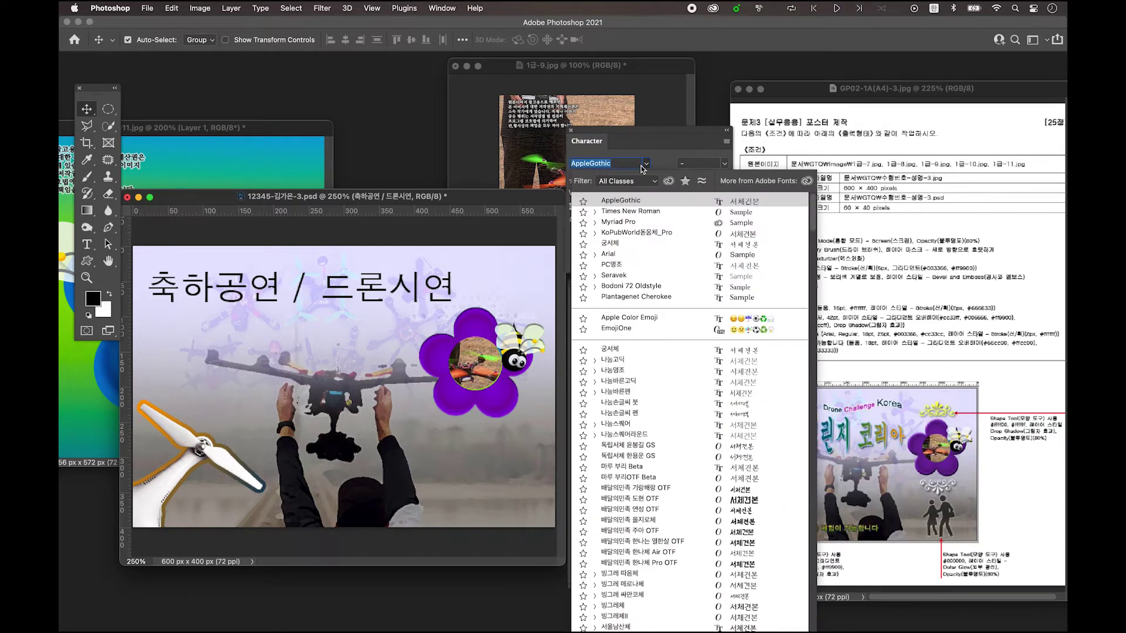
- Set the title to KoPubWorld돋움체_Pro, 16 pt, in white (ffffff)
{"action": "left_click", "coordinate": [664, 234]}
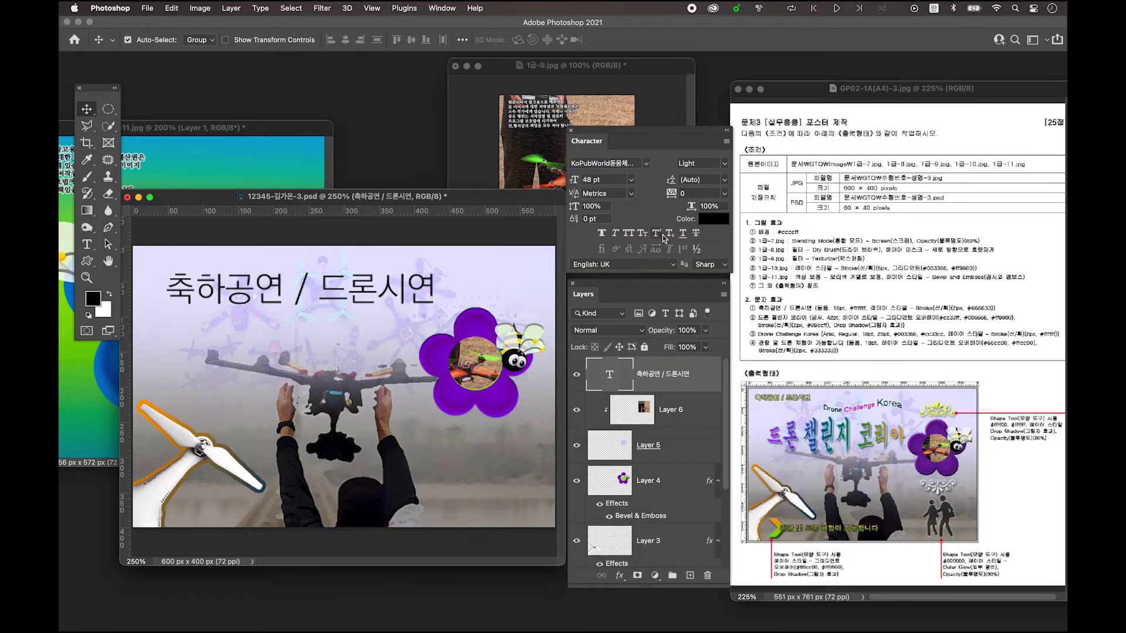
{"action": "left_click", "coordinate": [622, 184]}
{"action": "type", "text": "16"}
{"action": "key", "text": "Return"}
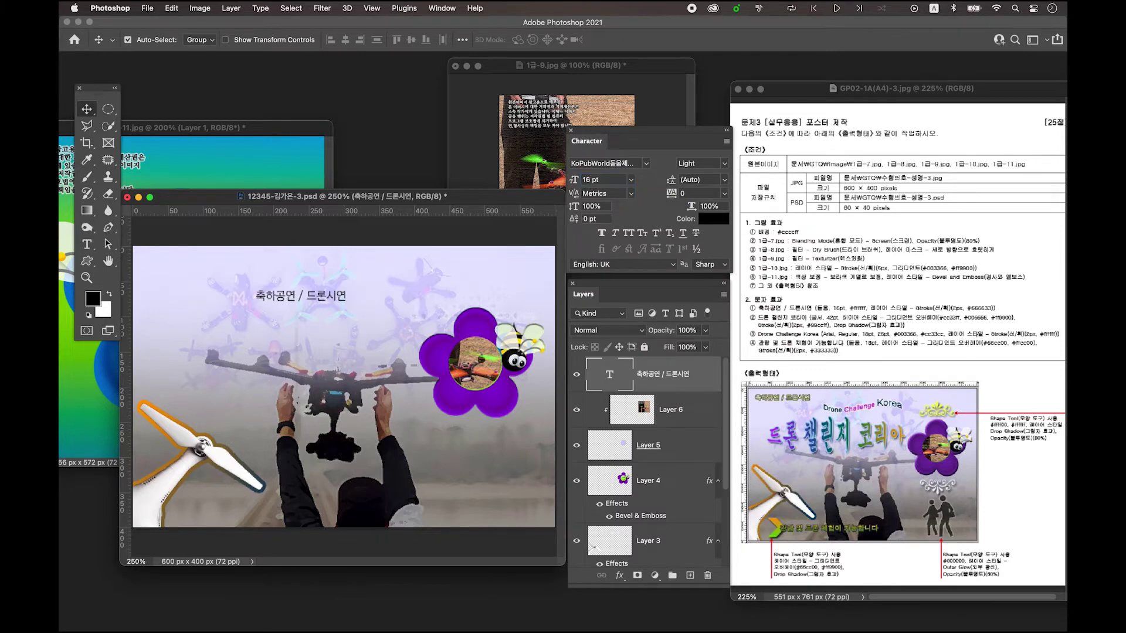
{"action": "left_click", "coordinate": [712, 221]}
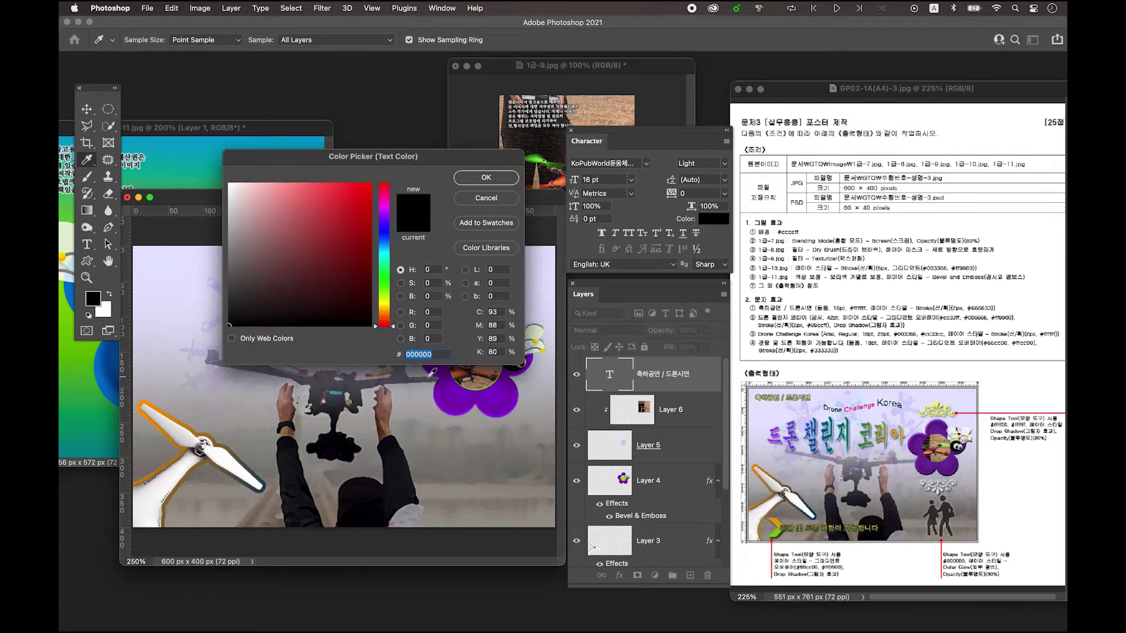
{"action": "type", "text": "ffffff"}
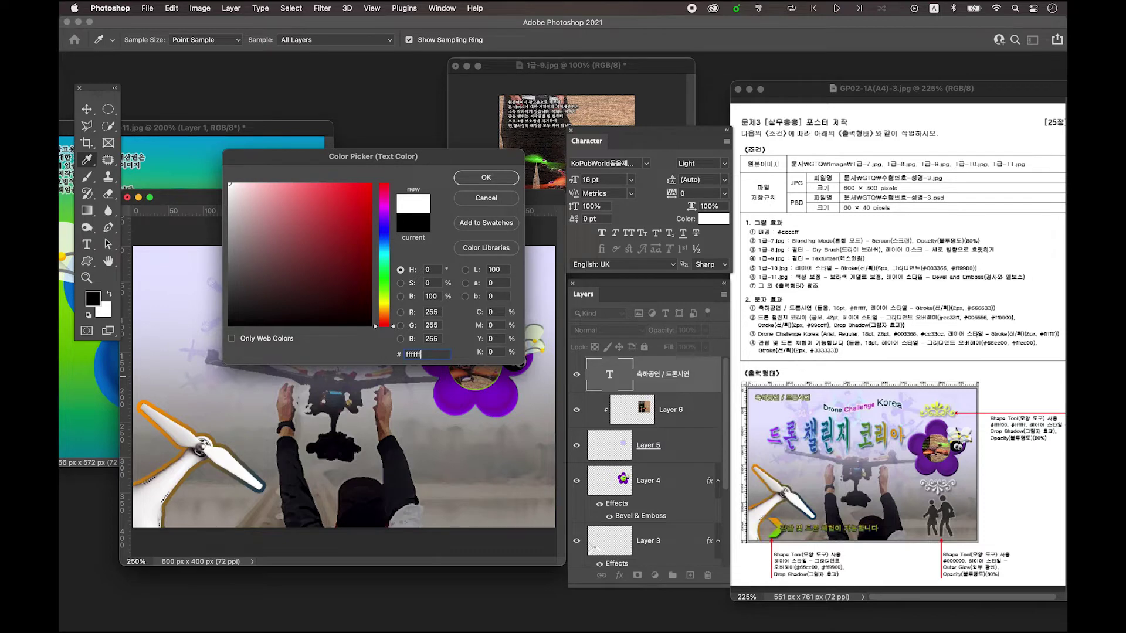
{"action": "key", "text": "Return"}
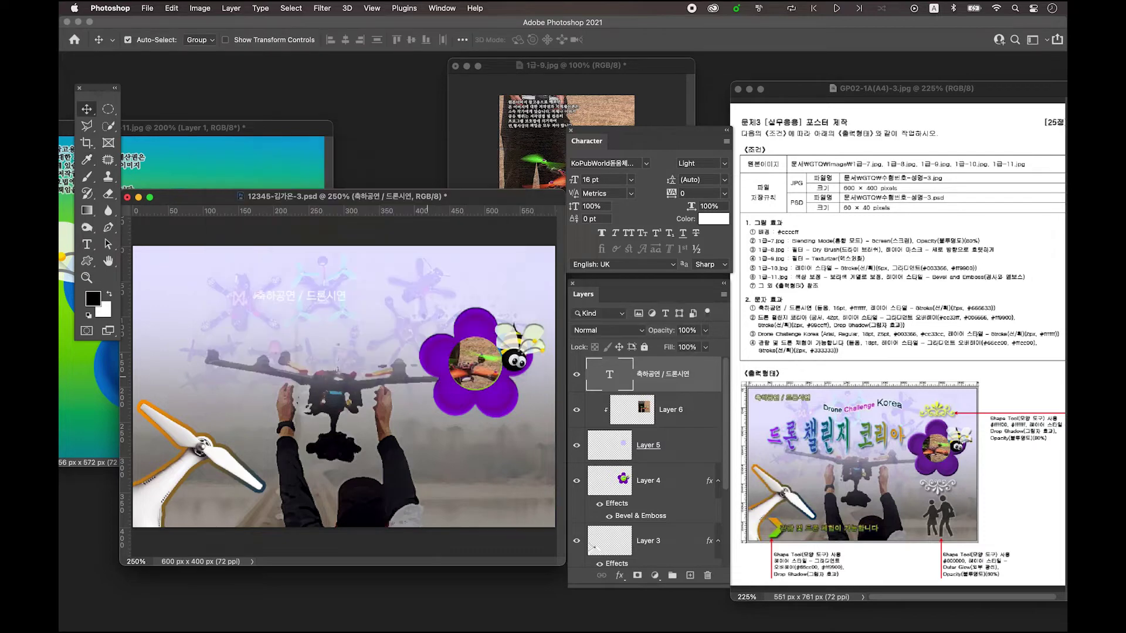
- Give the title text a 2 px solid-colour stroke in olive #666633
{"action": "double_click", "coordinate": [708, 378]}
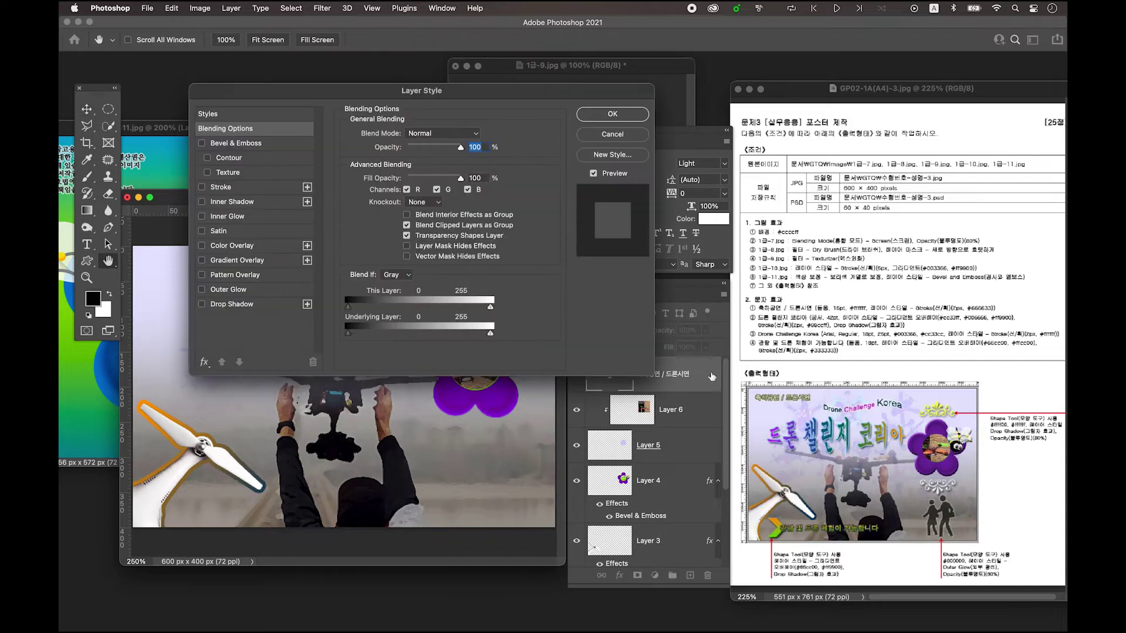
{"action": "left_click", "coordinate": [240, 188]}
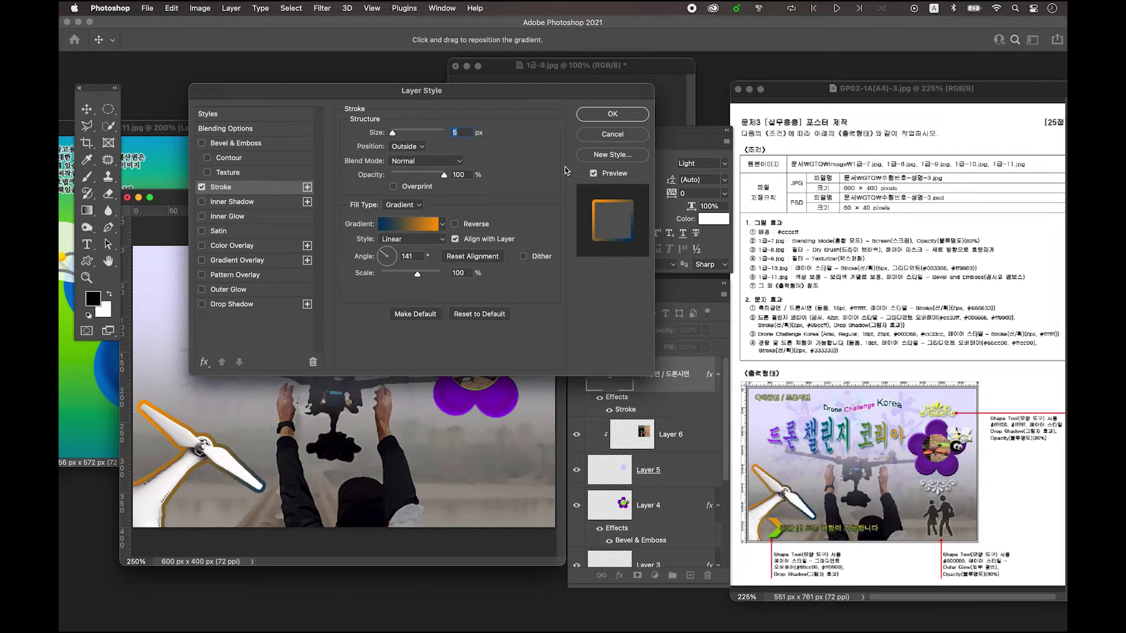
{"action": "type", "text": "2"}
{"action": "left_click", "coordinate": [401, 206]}
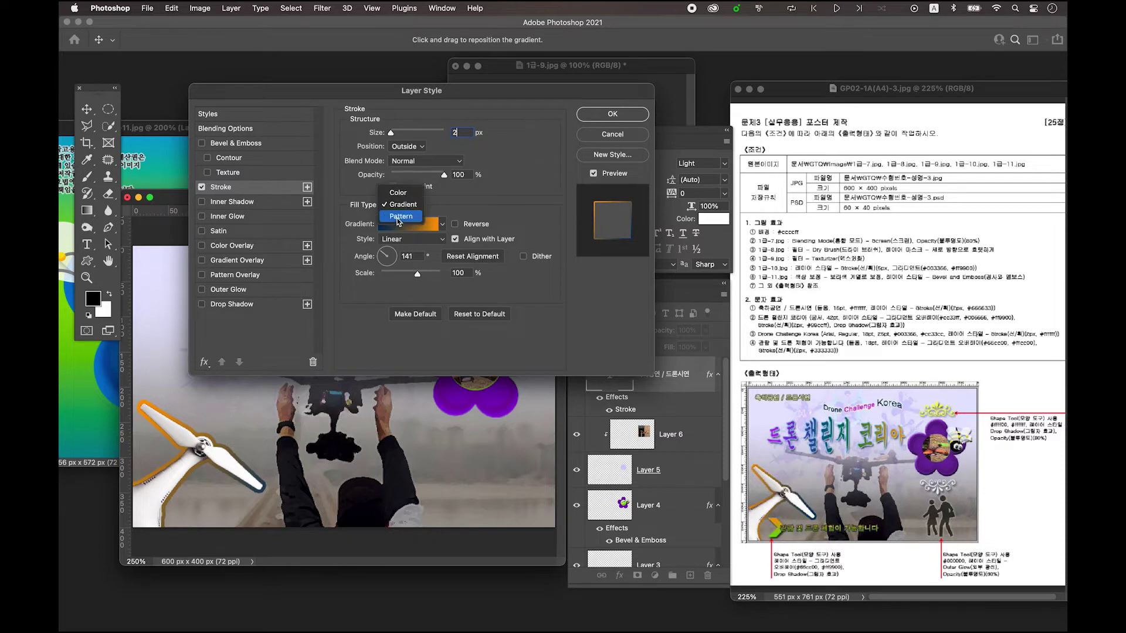
{"action": "left_click", "coordinate": [401, 195]}
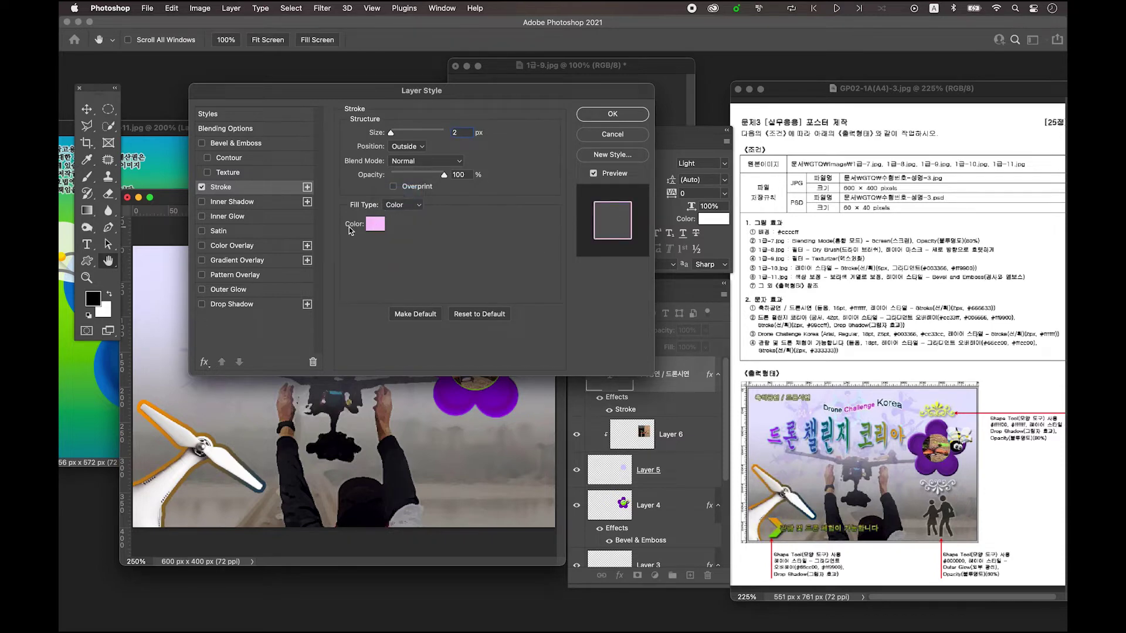
{"action": "left_click", "coordinate": [377, 226]}
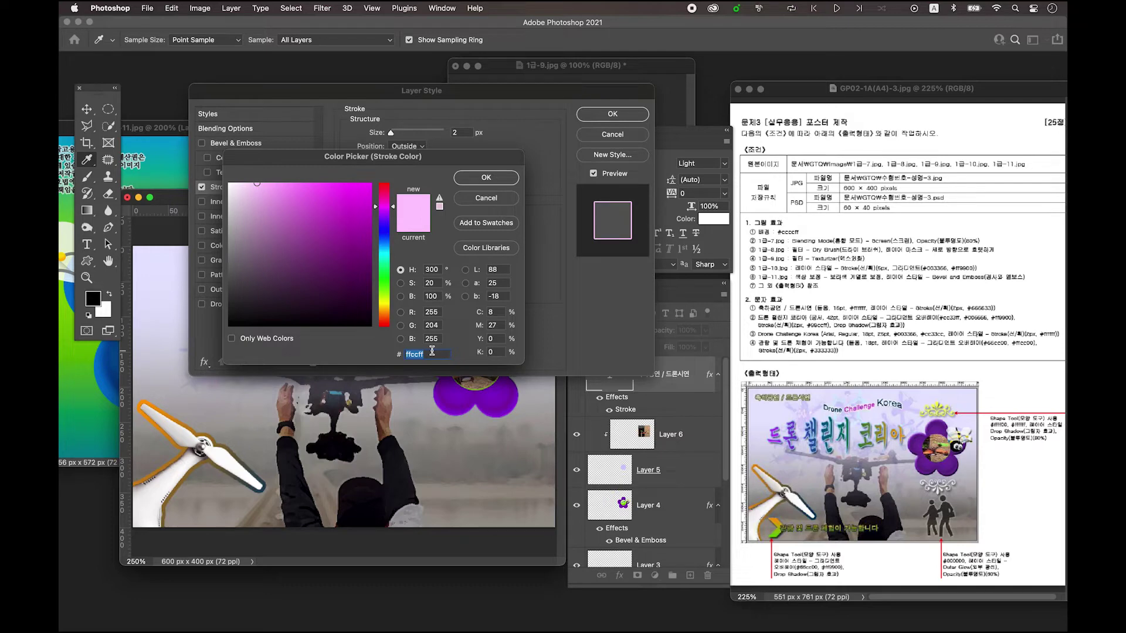
{"action": "type", "text": "6666"}
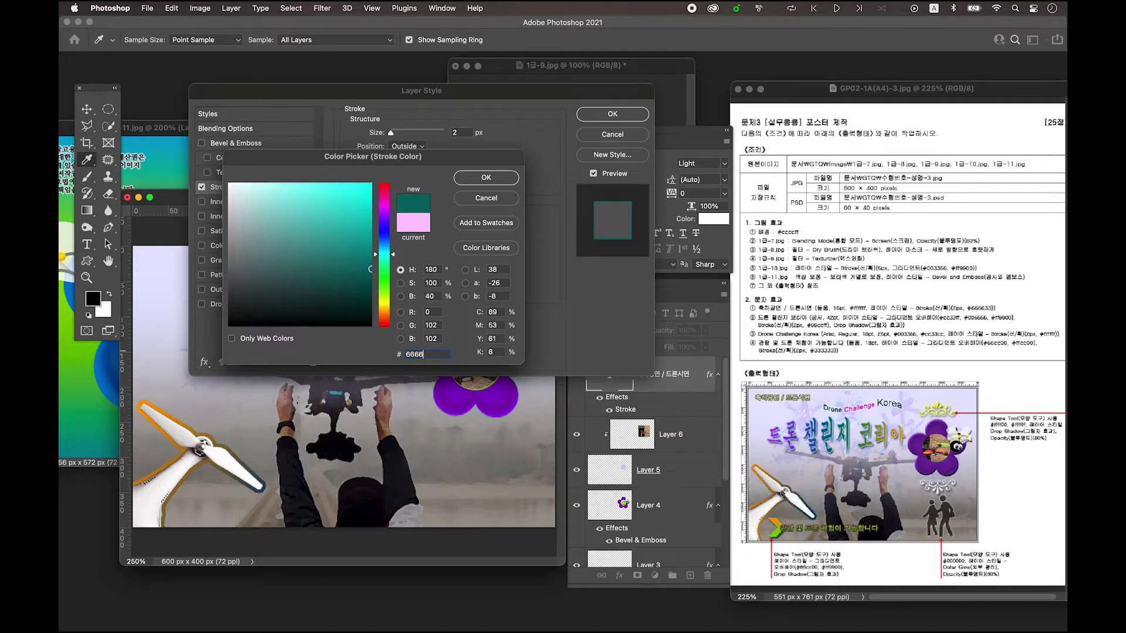
{"action": "type", "text": "33"}
{"action": "key", "text": "Return"}
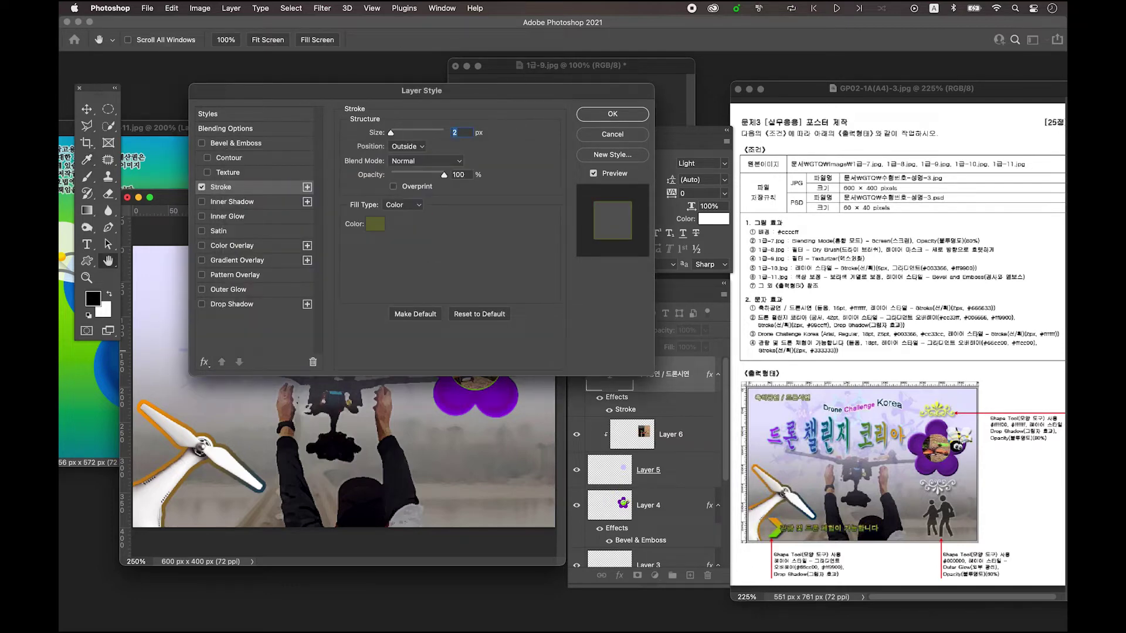
{"action": "left_click", "coordinate": [612, 115]}
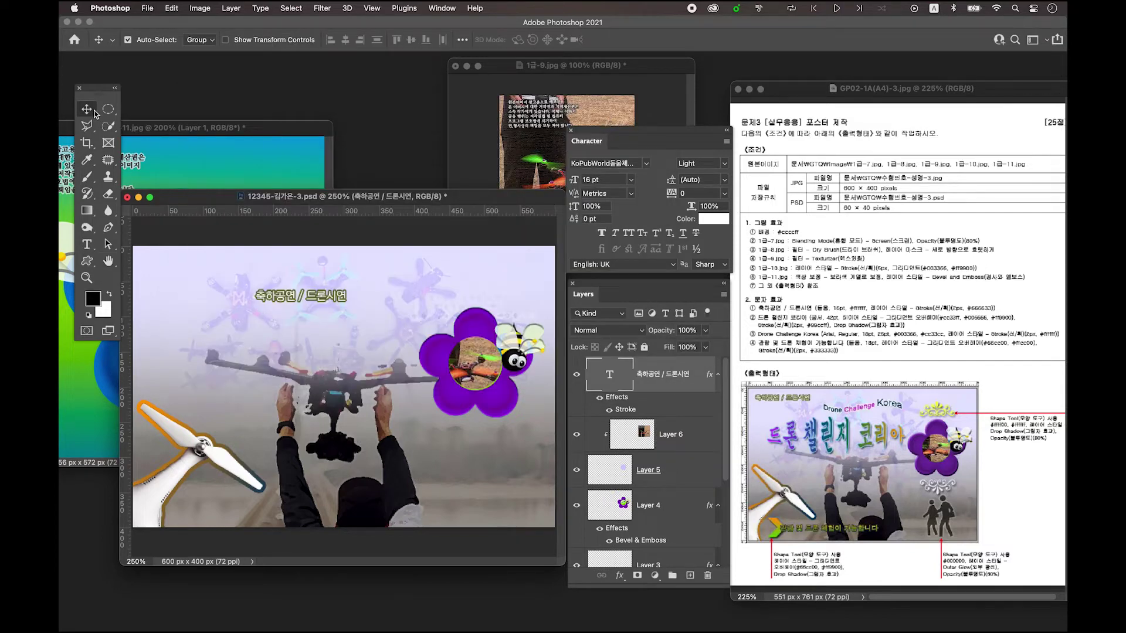
- Move the first title to the top-left and add a new text layer reading '드론 챌린지 코리아'
{"action": "left_click_drag", "start_coordinate": [299, 298], "coordinate": [228, 265]}
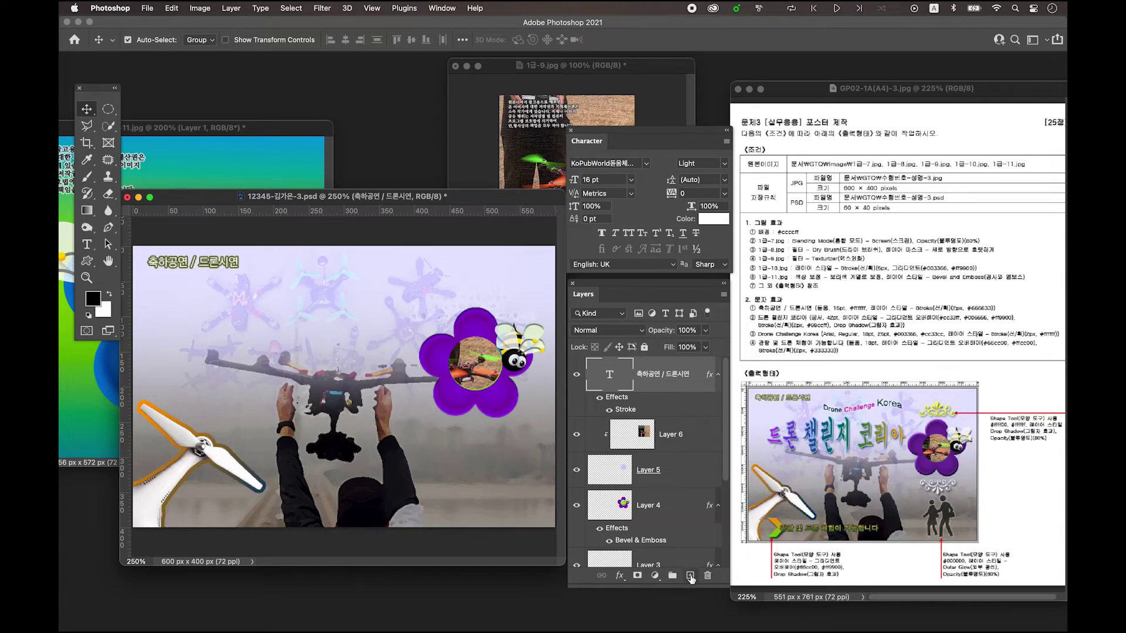
{"action": "left_click", "coordinate": [690, 577]}
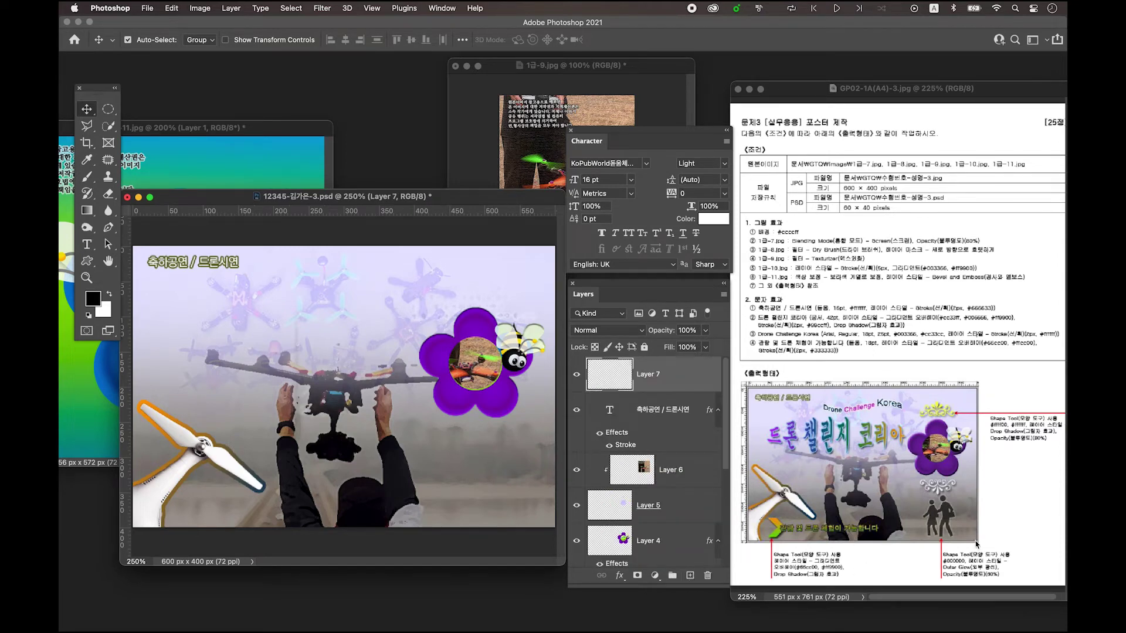
{"action": "left_click", "coordinate": [87, 244]}
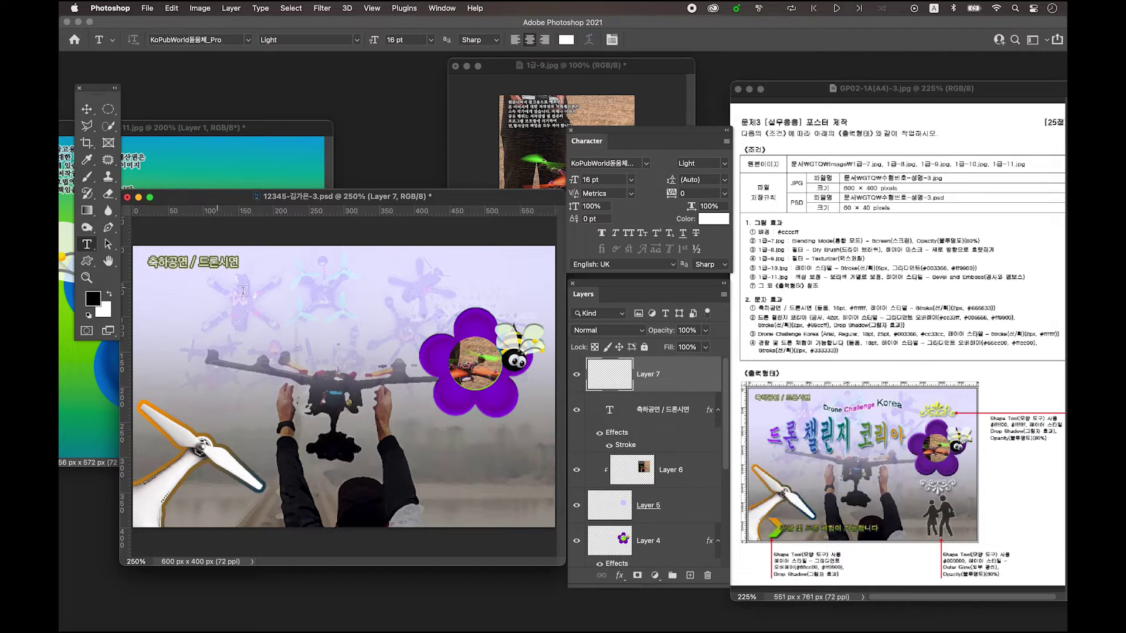
{"action": "left_click", "coordinate": [306, 311]}
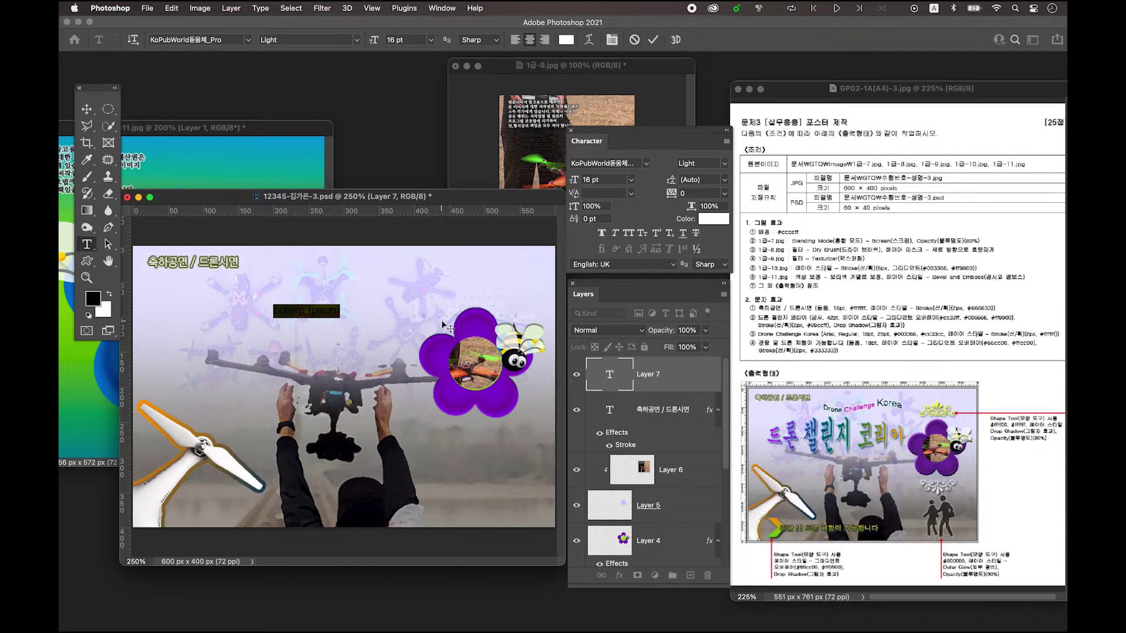
{"action": "key", "text": "BackSpace"}
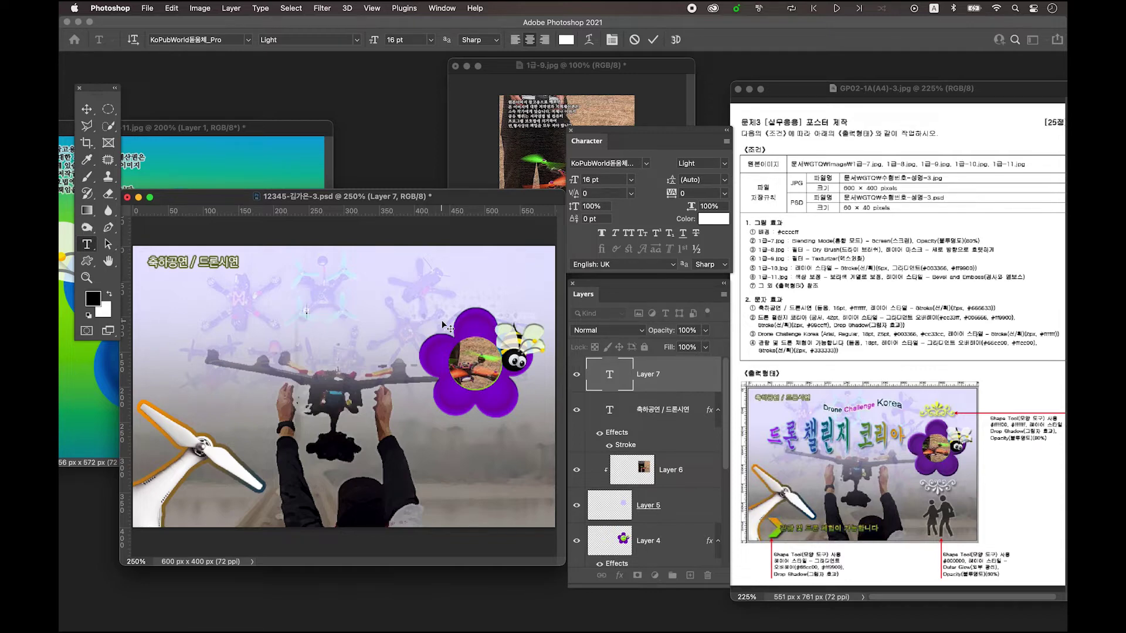
{"action": "type", "text": "드론 챌린지 코리아"}
{"action": "left_click", "coordinate": [87, 110]}
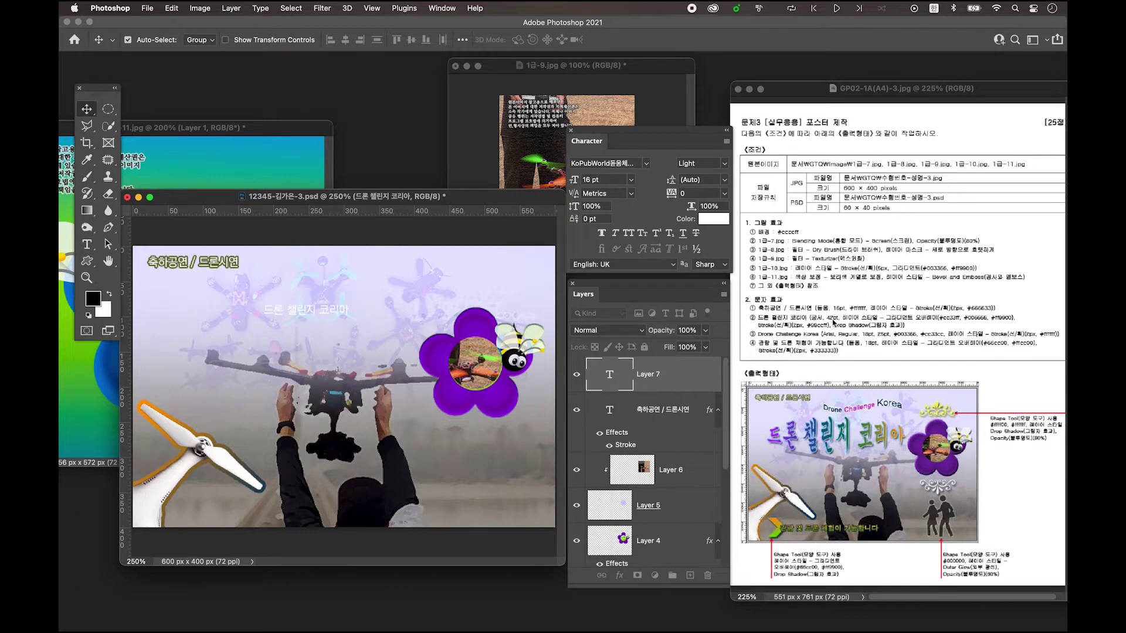
{"action": "left_click", "coordinate": [646, 164]}
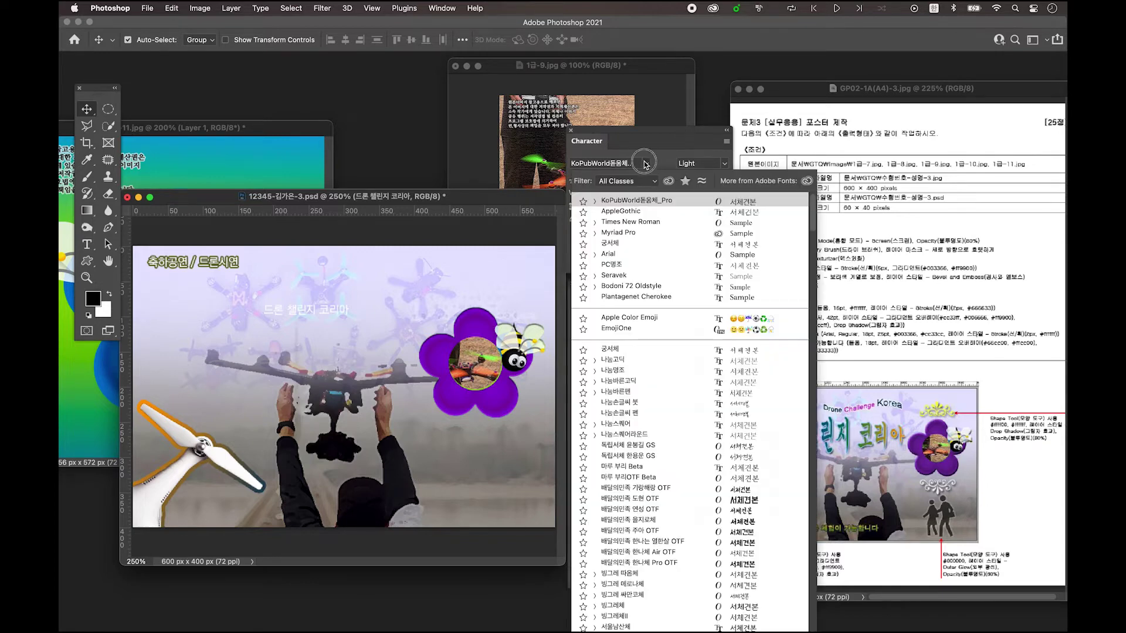
- Set '드론 챌린지 코리아' to 궁서체 at 42 pt with -150 tracking
{"action": "left_click", "coordinate": [615, 243]}
{"action": "left_click", "coordinate": [605, 180]}
{"action": "type", "text": "2"}
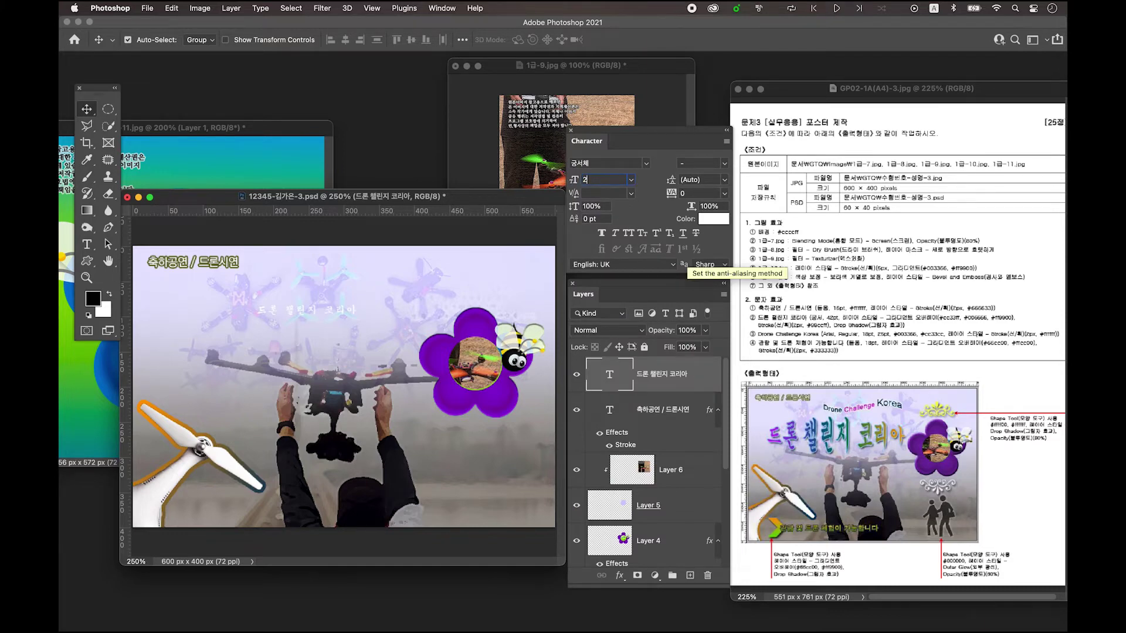
{"action": "key", "text": "BackSpace"}
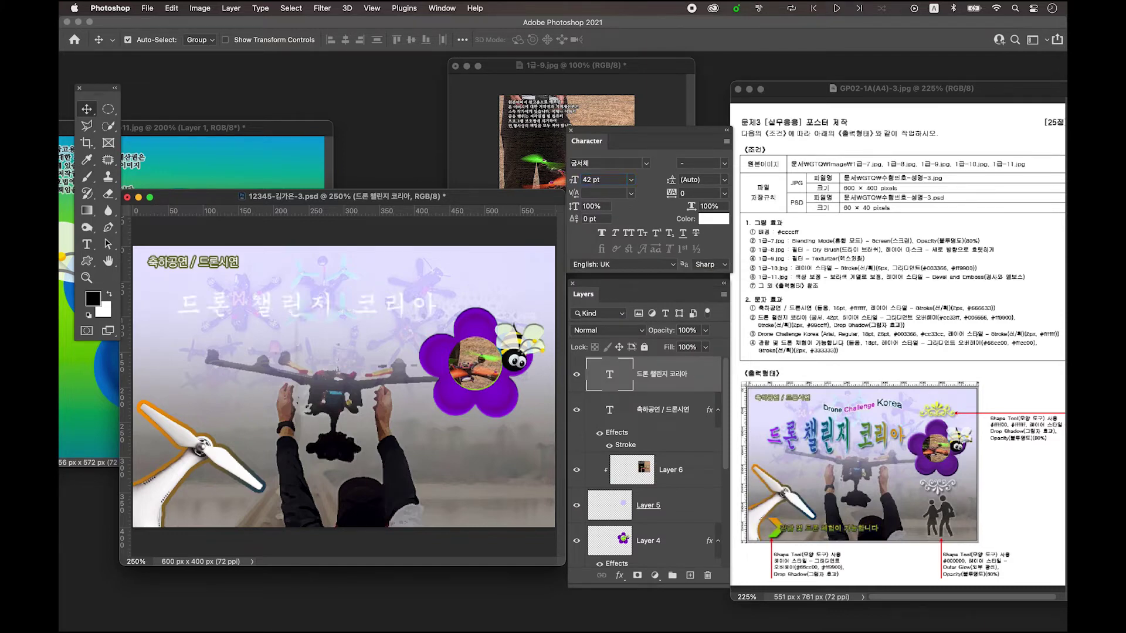
{"action": "double_click", "coordinate": [714, 195]}
{"action": "type", "text": "-150"}
{"action": "key", "text": "Return"}
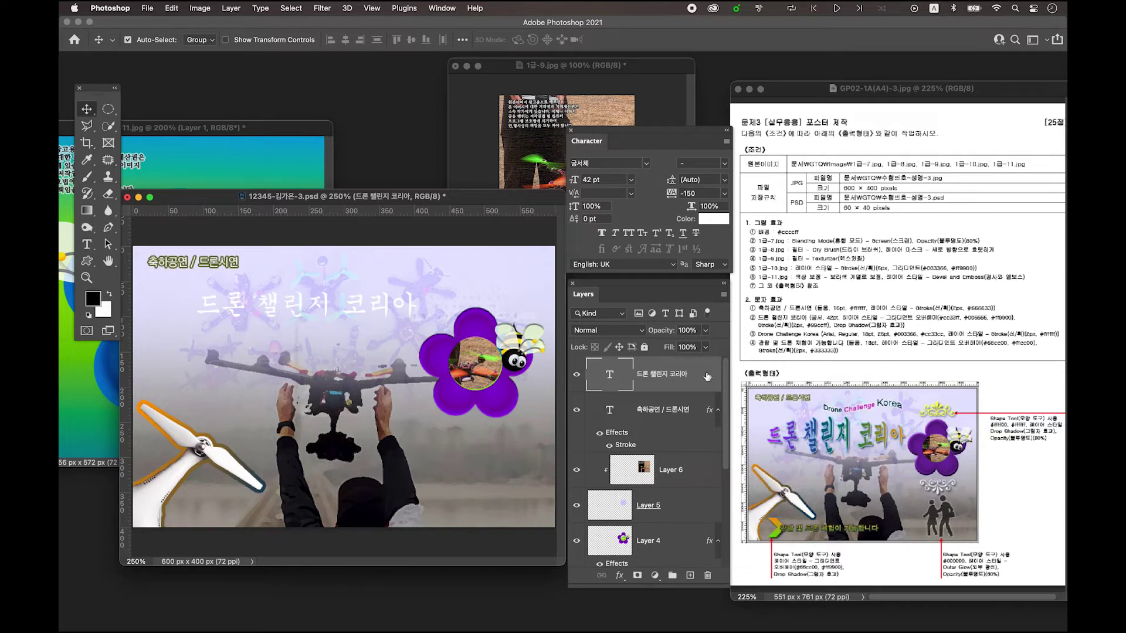
{"action": "left_click", "coordinate": [706, 376]}
{"action": "double_click", "coordinate": [705, 376]}
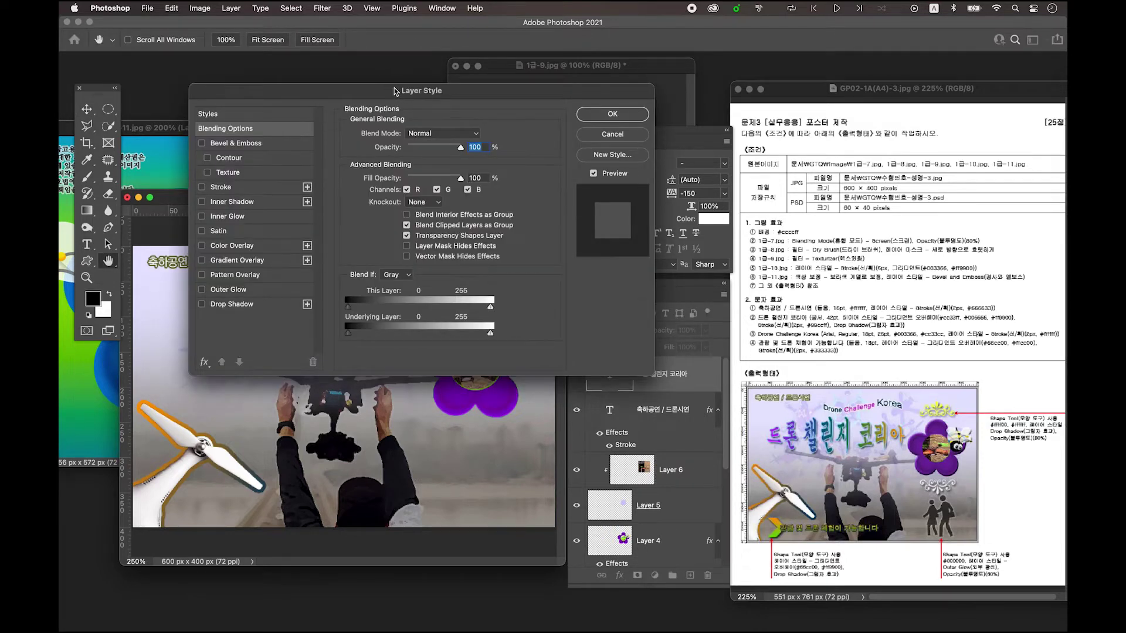
- Add a Gradient Overlay with left stop purple 9900ff and middle stop teal 006666
{"action": "left_click", "coordinate": [259, 265]}
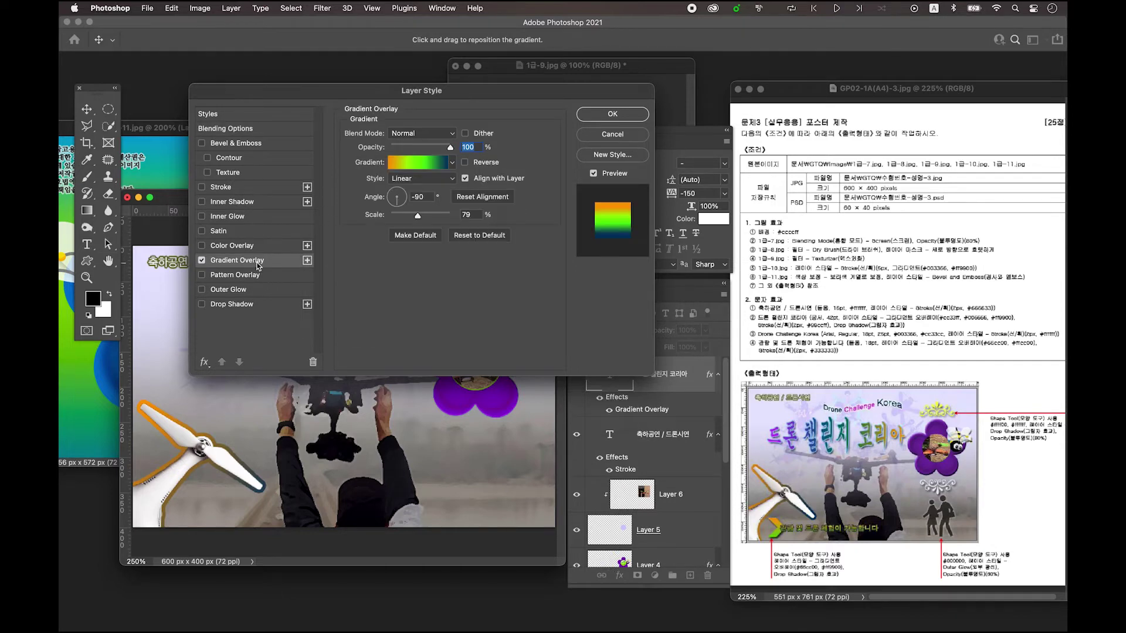
{"action": "left_click", "coordinate": [417, 167]}
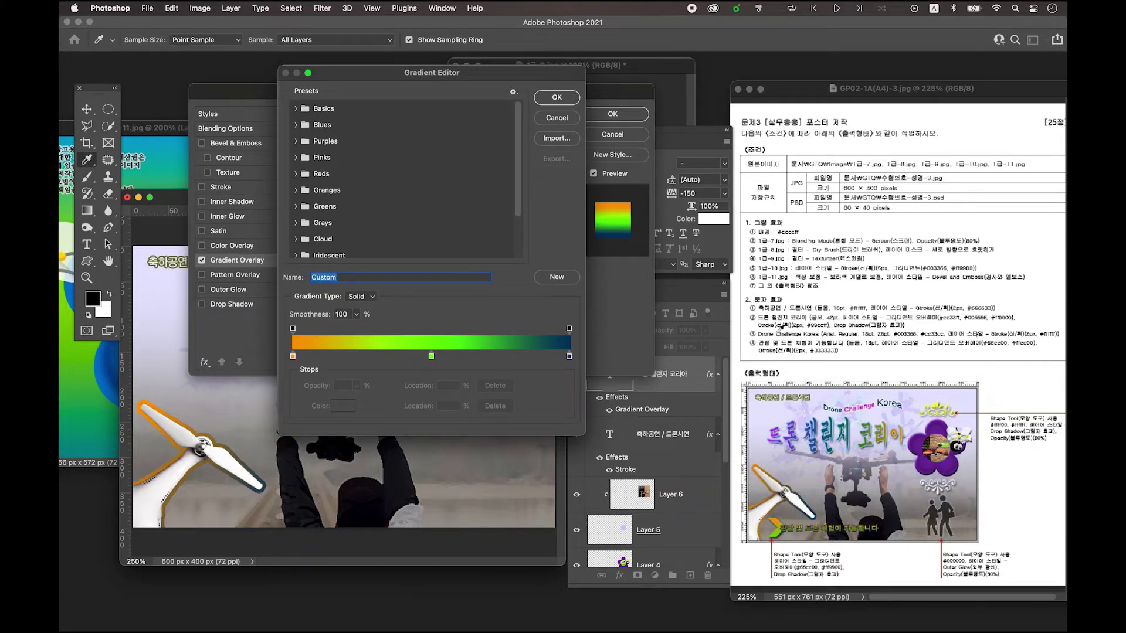
{"action": "double_click", "coordinate": [293, 357]}
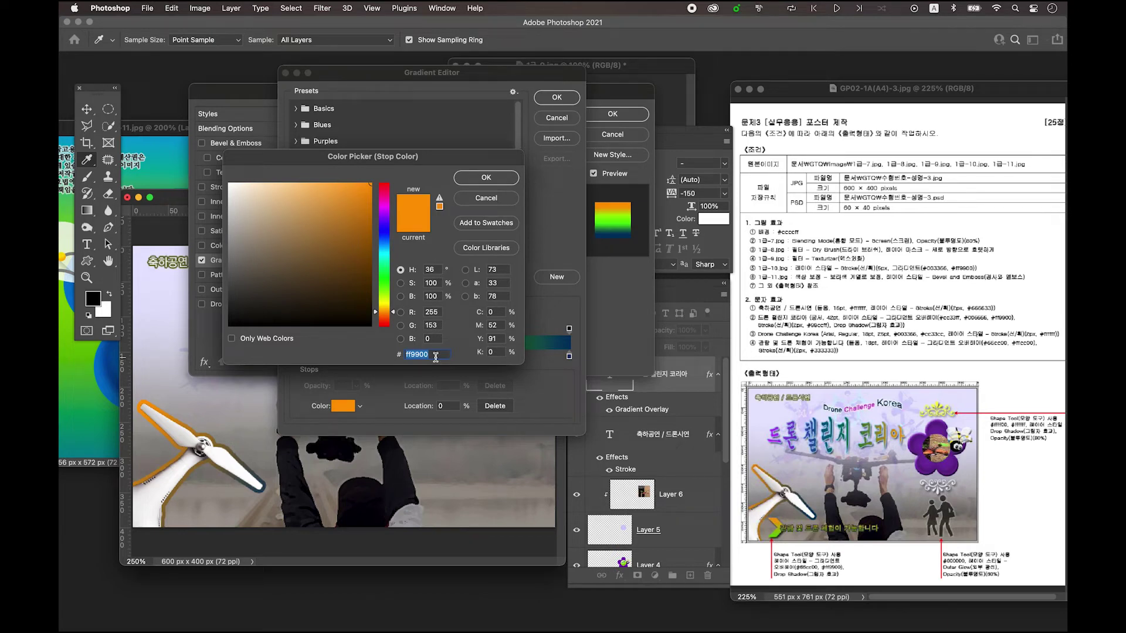
{"action": "type", "text": "9900ff"}
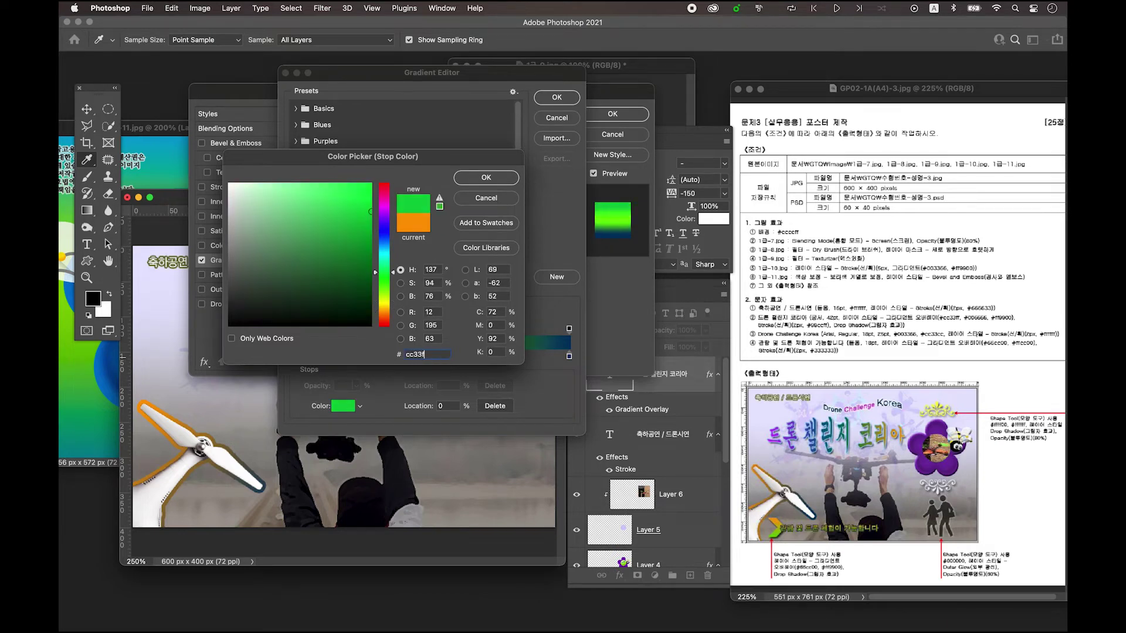
{"action": "key", "text": "Return"}
{"action": "double_click", "coordinate": [431, 356]}
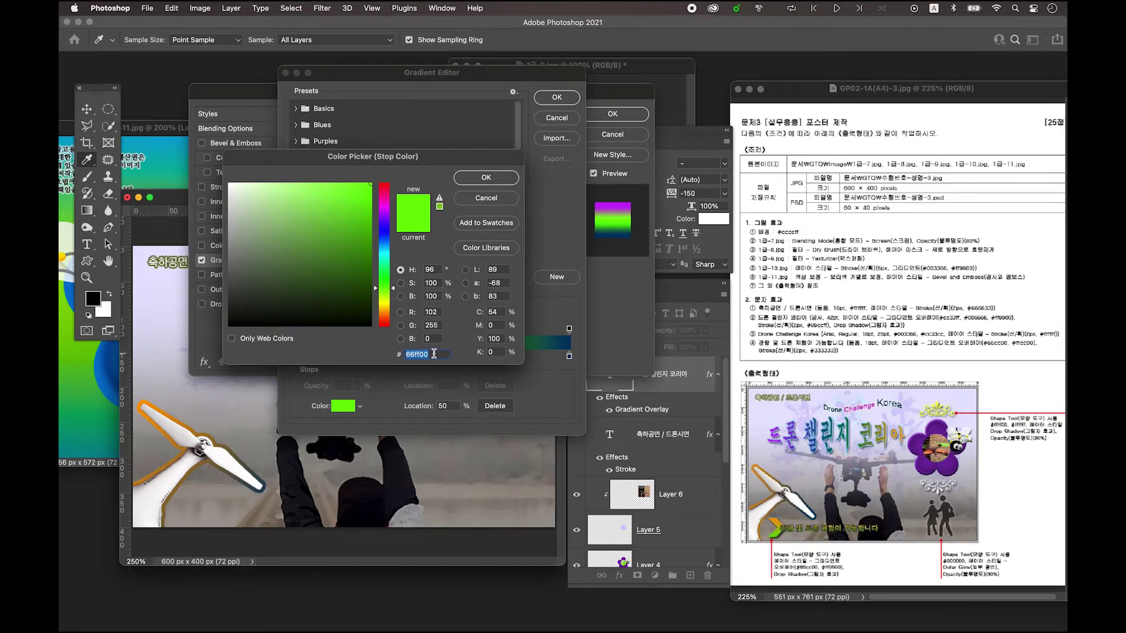
{"action": "type", "text": "00"}
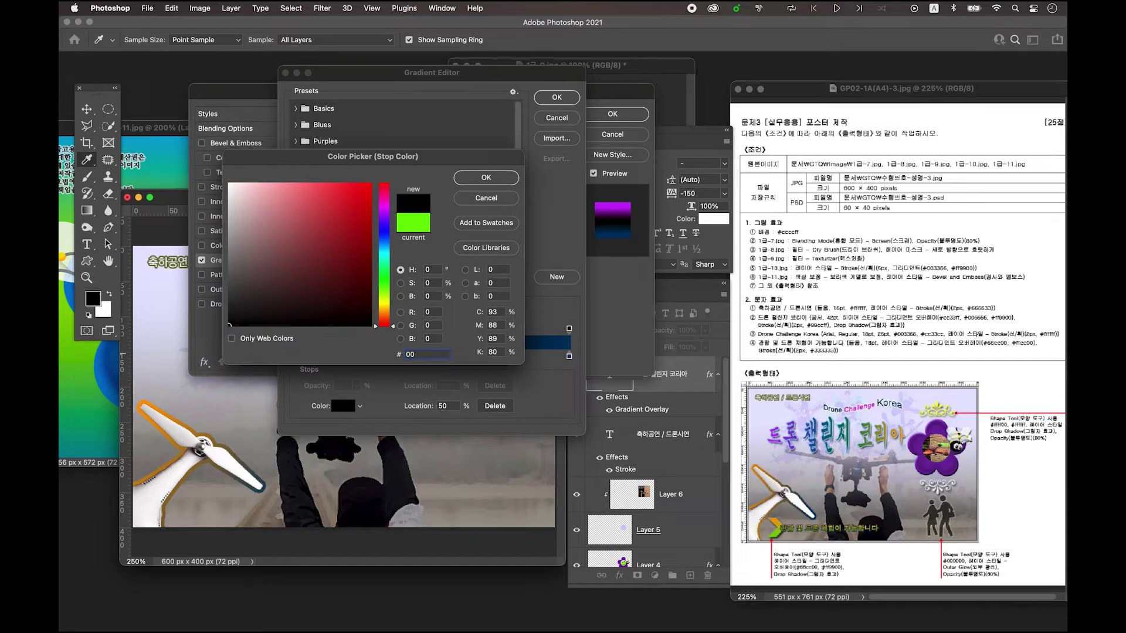
{"action": "type", "text": "6666"}
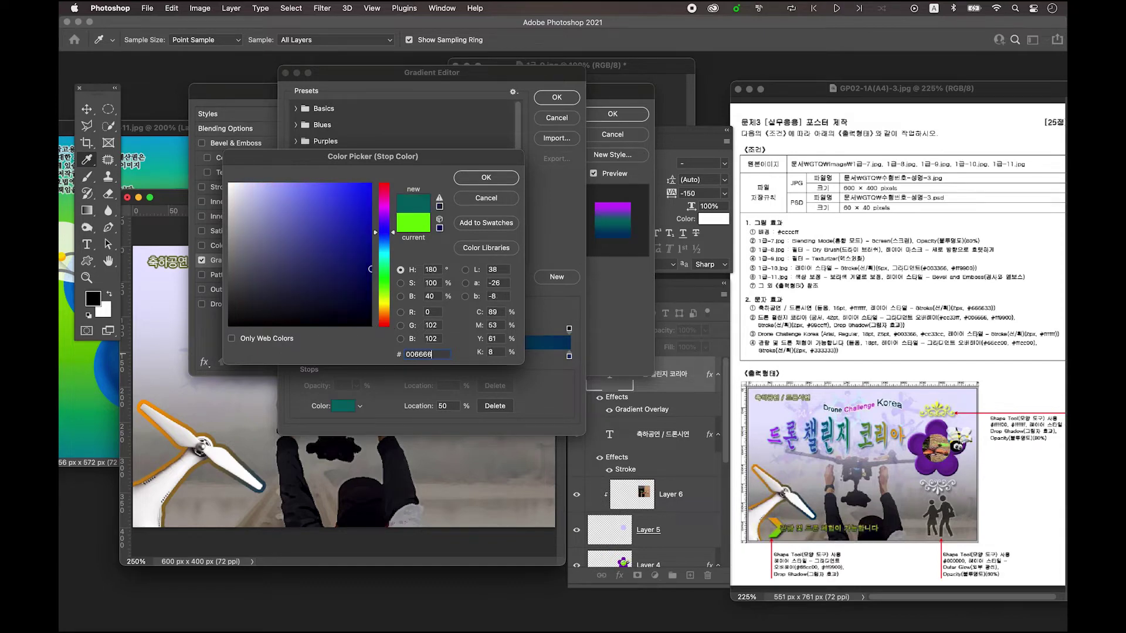
{"action": "key", "text": "Return"}
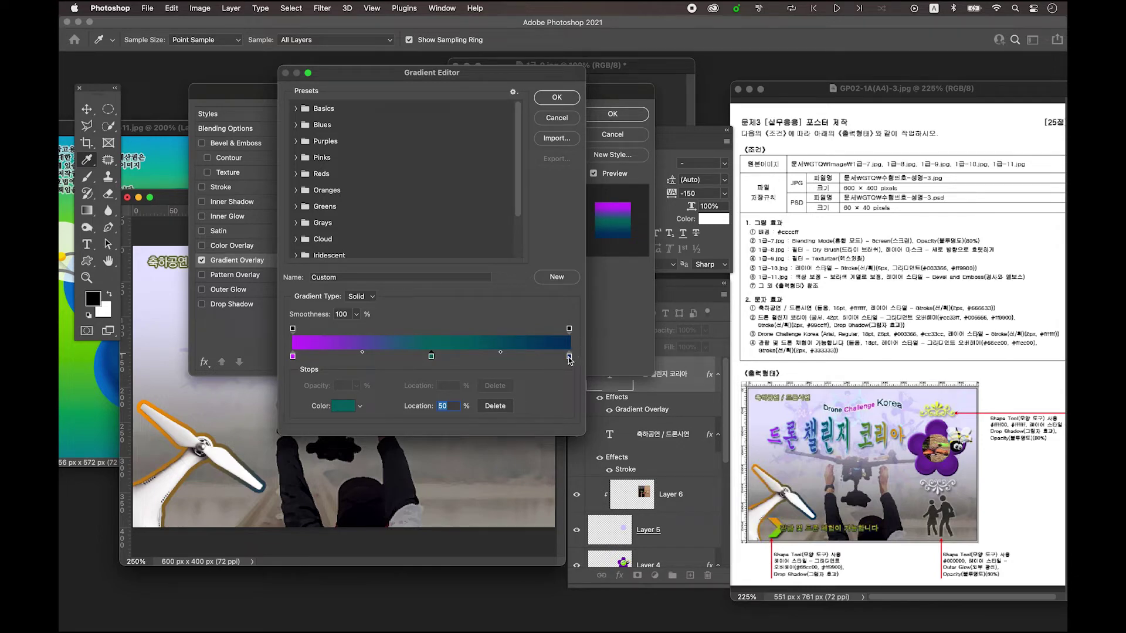
- Set the right gradient stop to orange ff9900, review all stops, and confirm the gradient
{"action": "double_click", "coordinate": [569, 356]}
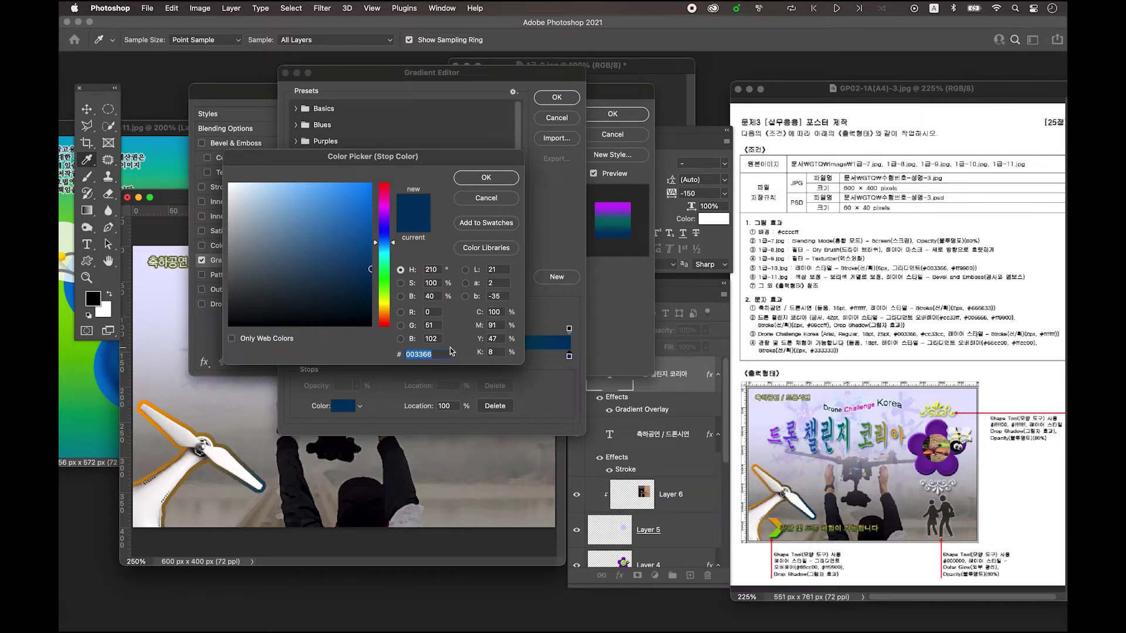
{"action": "type", "text": "ff9900"}
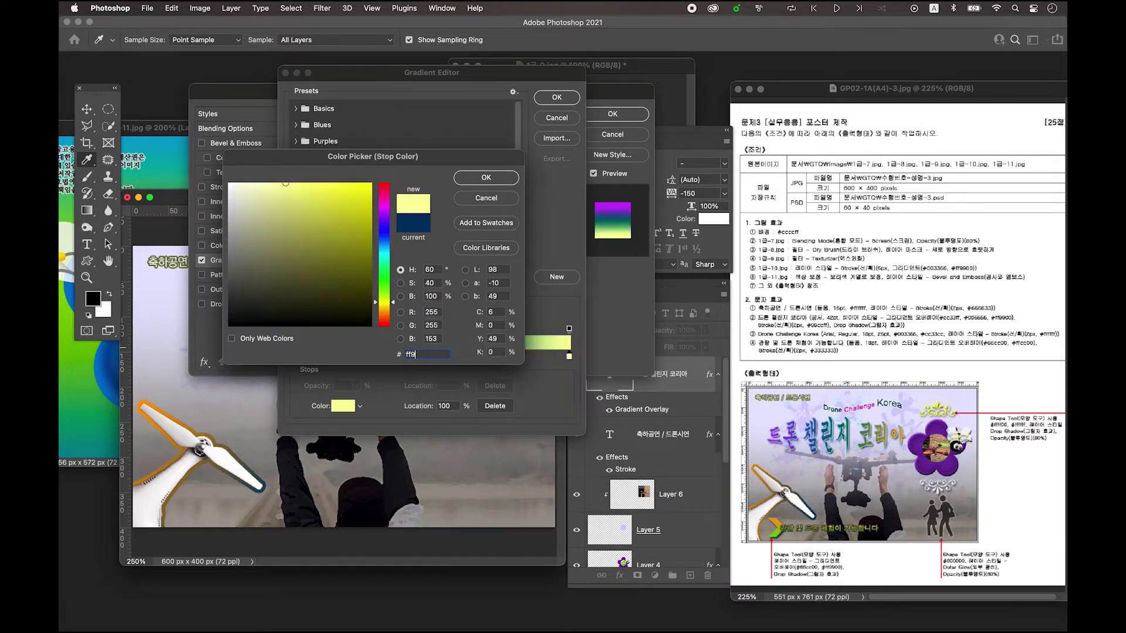
{"action": "left_click", "coordinate": [491, 180]}
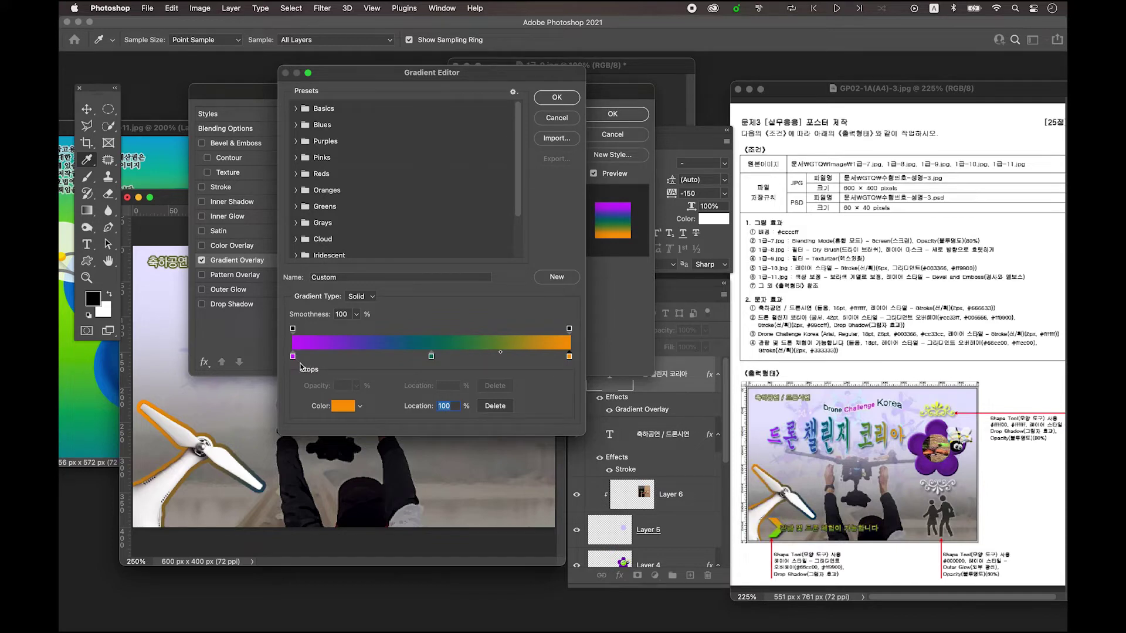
{"action": "left_click", "coordinate": [293, 356]}
{"action": "left_click", "coordinate": [432, 357]}
{"action": "left_click", "coordinate": [569, 357]}
{"action": "left_click", "coordinate": [566, 99]}
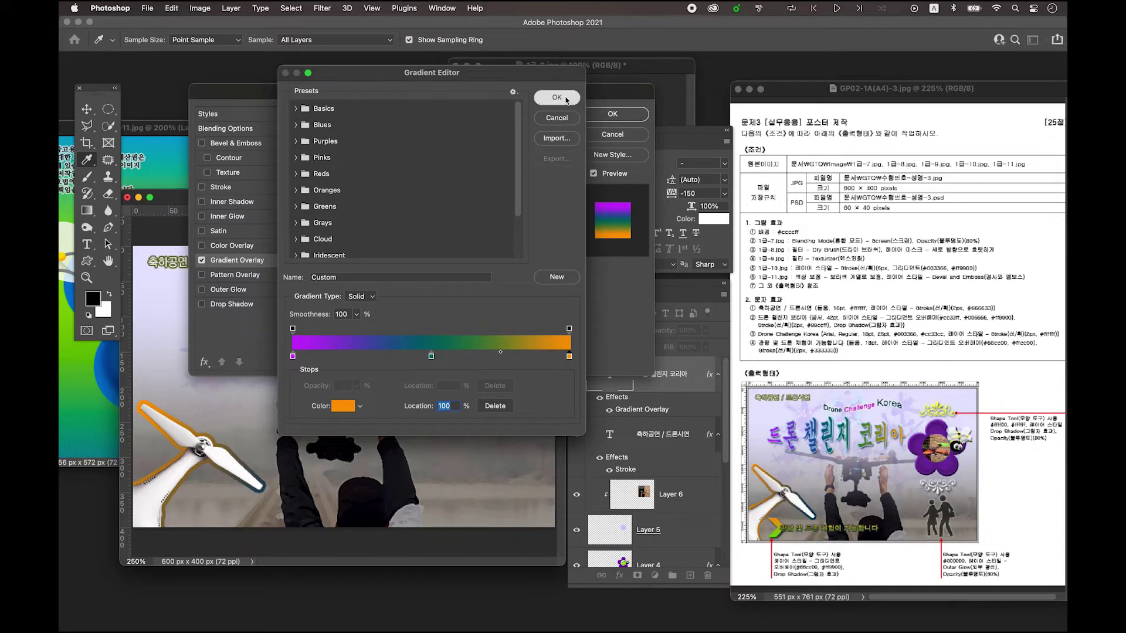
- Set the Gradient Overlay angle to 0° and apply the layer style
{"action": "left_click_drag", "start_coordinate": [463, 97], "coordinate": [488, 352]}
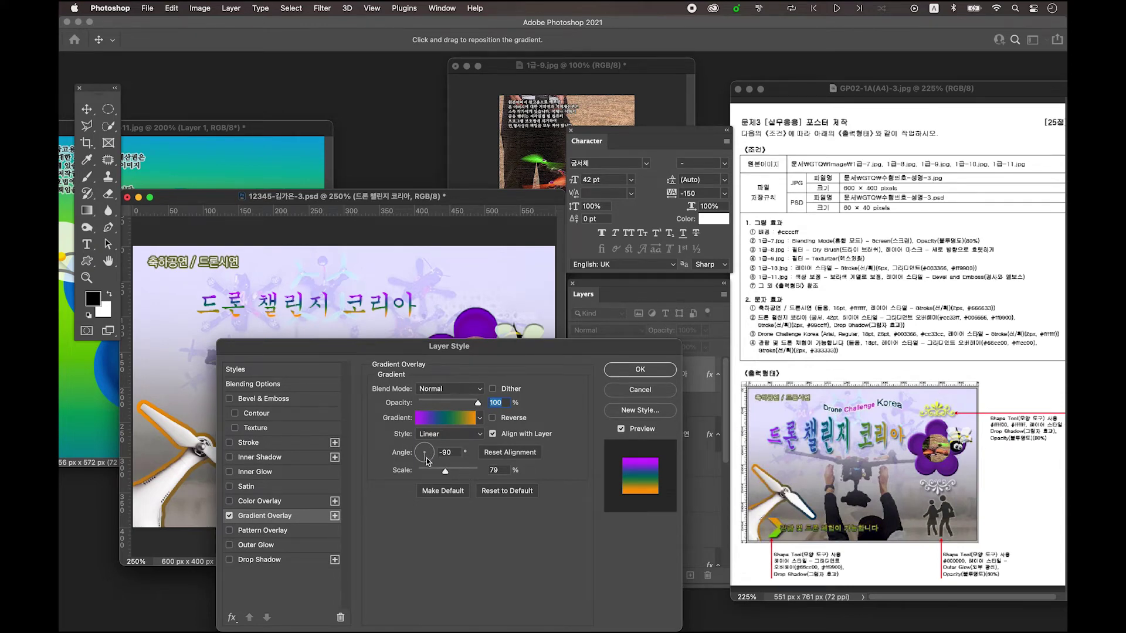
{"action": "double_click", "coordinate": [447, 452]}
{"action": "type", "text": "0"}
{"action": "key", "text": "Return"}
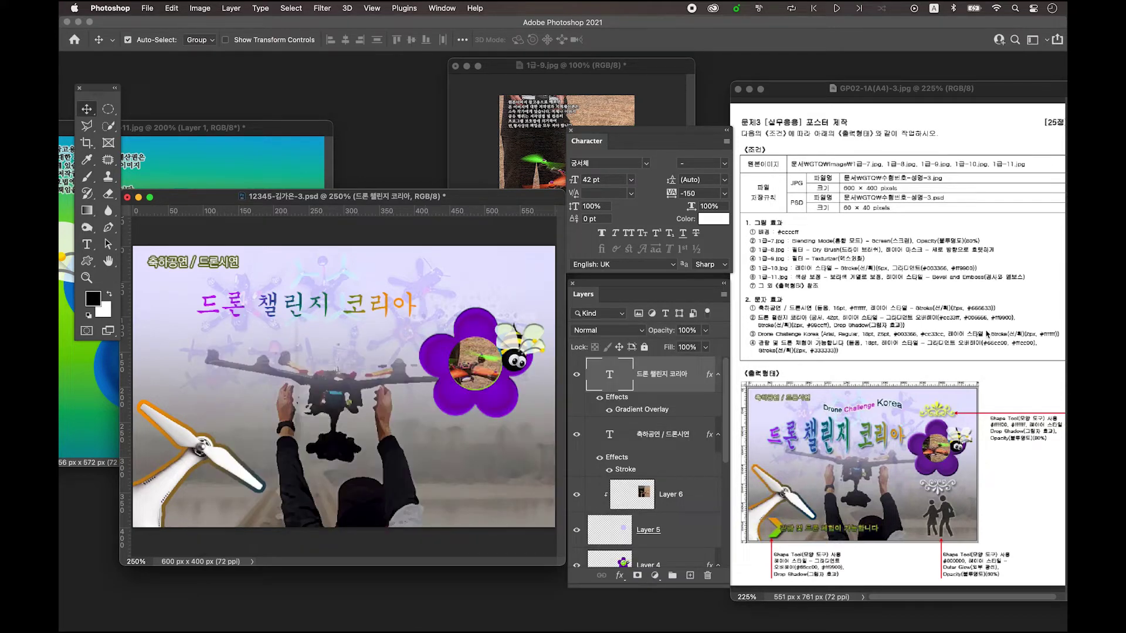
- Add a 2 px light blue (99ccff) stroke and a drop shadow to the 드론 챌린지 코리아 title
{"action": "double_click", "coordinate": [697, 389]}
{"action": "left_click_drag", "start_coordinate": [497, 353], "coordinate": [534, 99]}
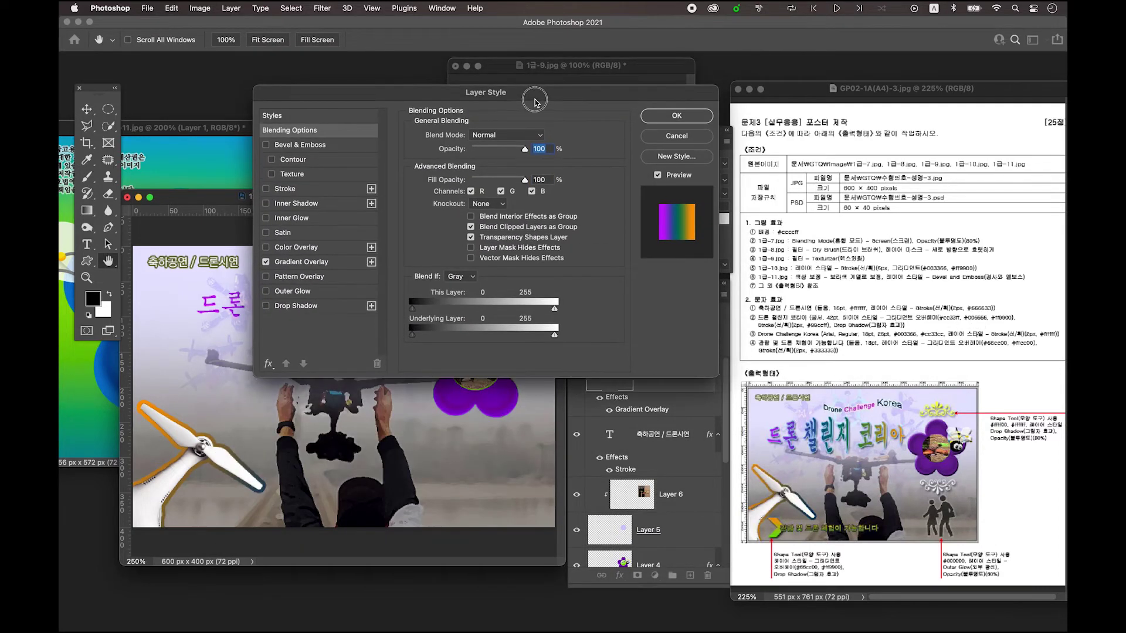
{"action": "left_click", "coordinate": [288, 190]}
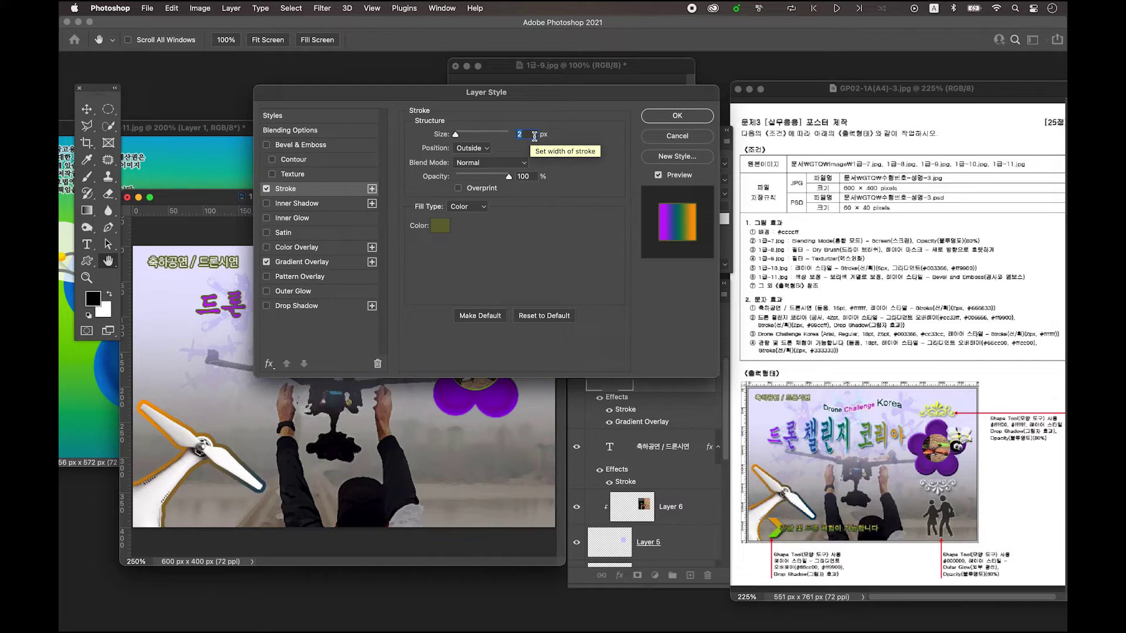
{"action": "left_click", "coordinate": [439, 225]}
{"action": "type", "text": "99ccff"}
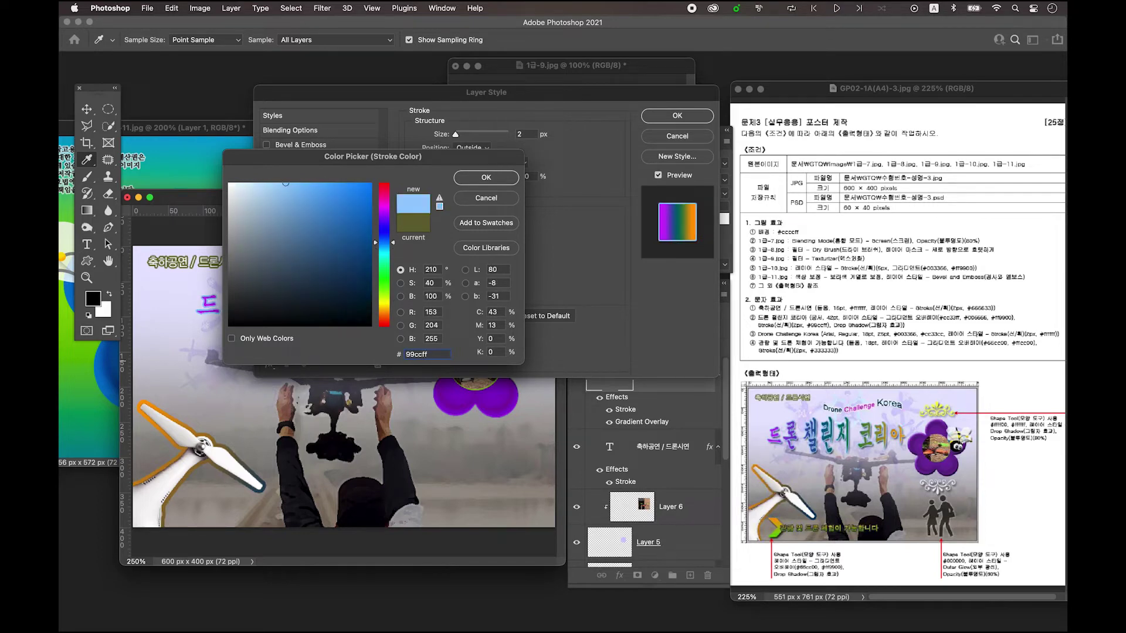
{"action": "left_click", "coordinate": [486, 178]}
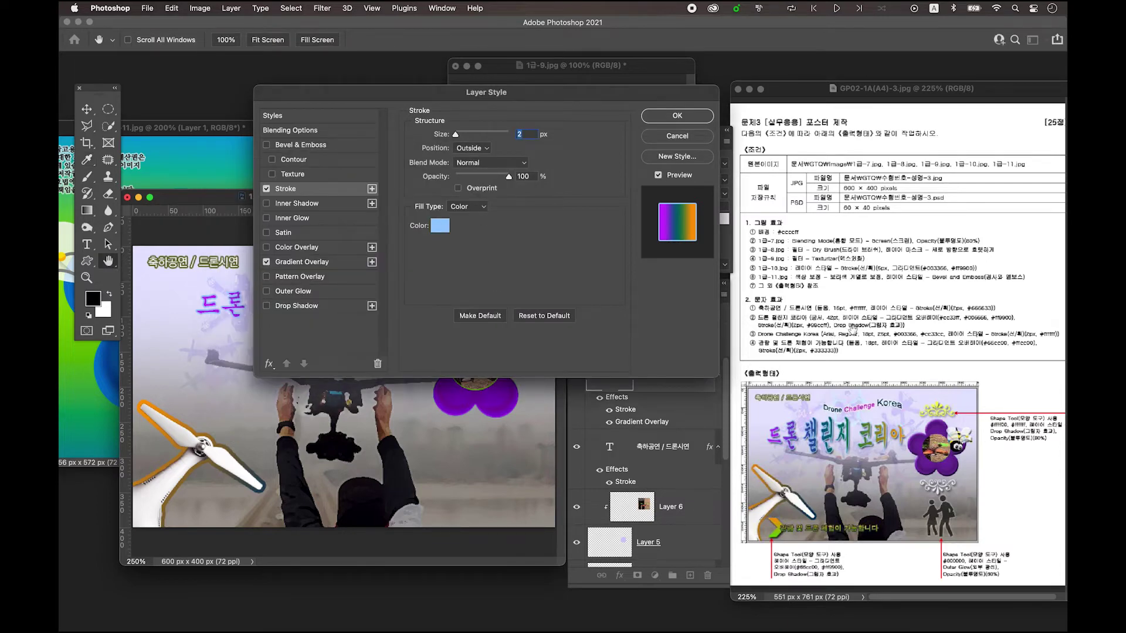
{"action": "left_click", "coordinate": [304, 311]}
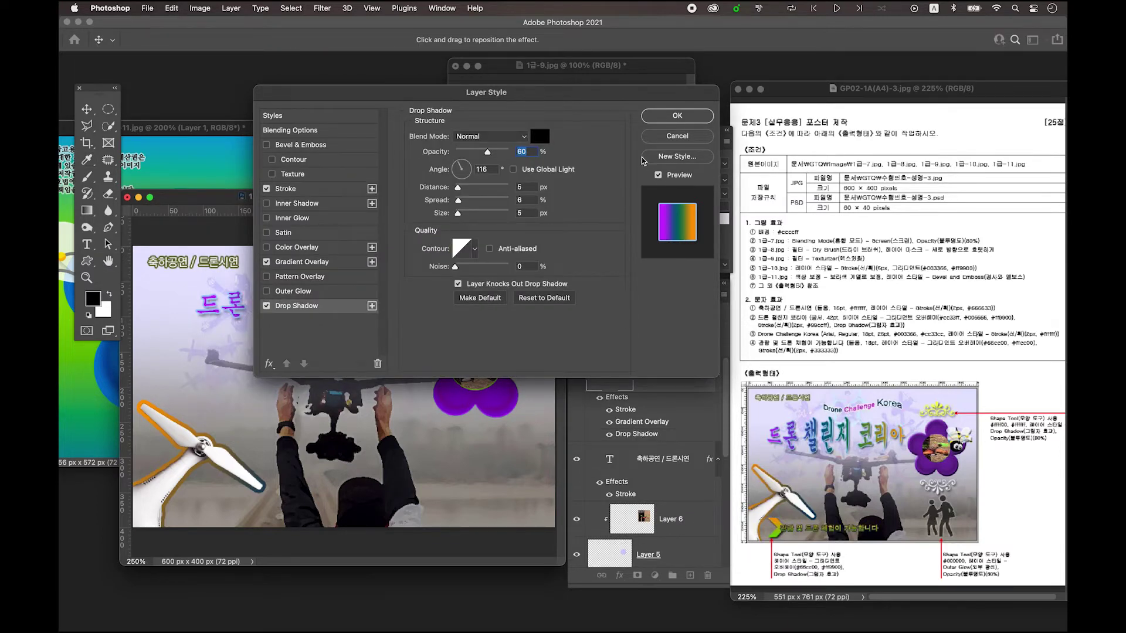
{"action": "left_click", "coordinate": [691, 119]}
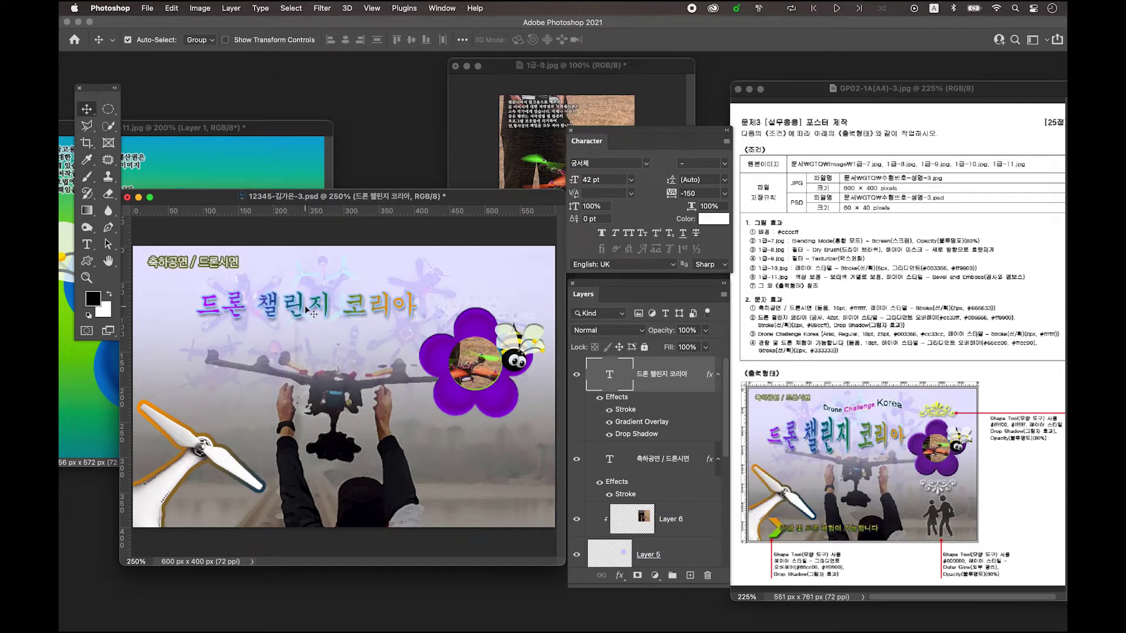
- Nudge the Korean title down-left, then warp it as a horizontal Bulge with bend +23%
{"action": "left_click_drag", "start_coordinate": [305, 309], "coordinate": [295, 320]}
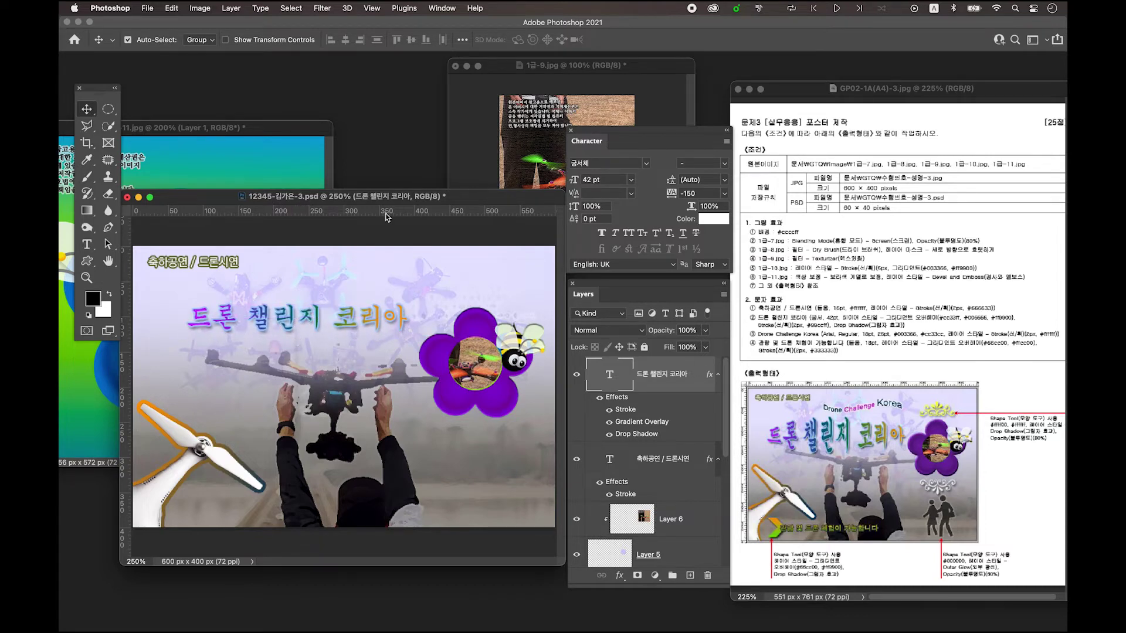
{"action": "left_click_drag", "start_coordinate": [341, 197], "coordinate": [340, 176]}
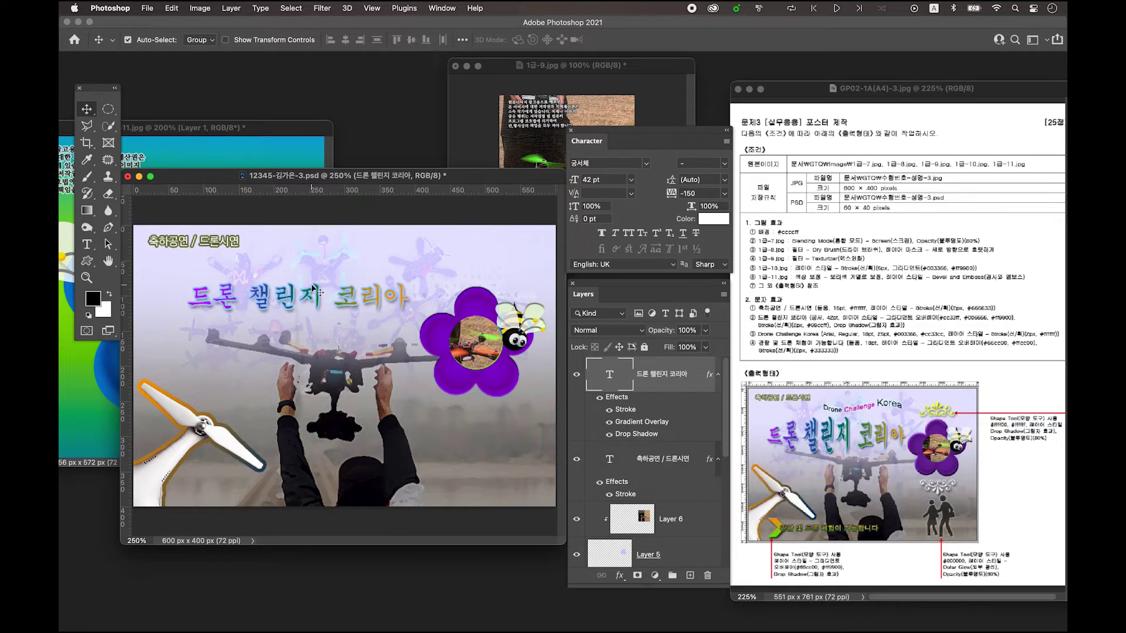
{"action": "left_click", "coordinate": [88, 244]}
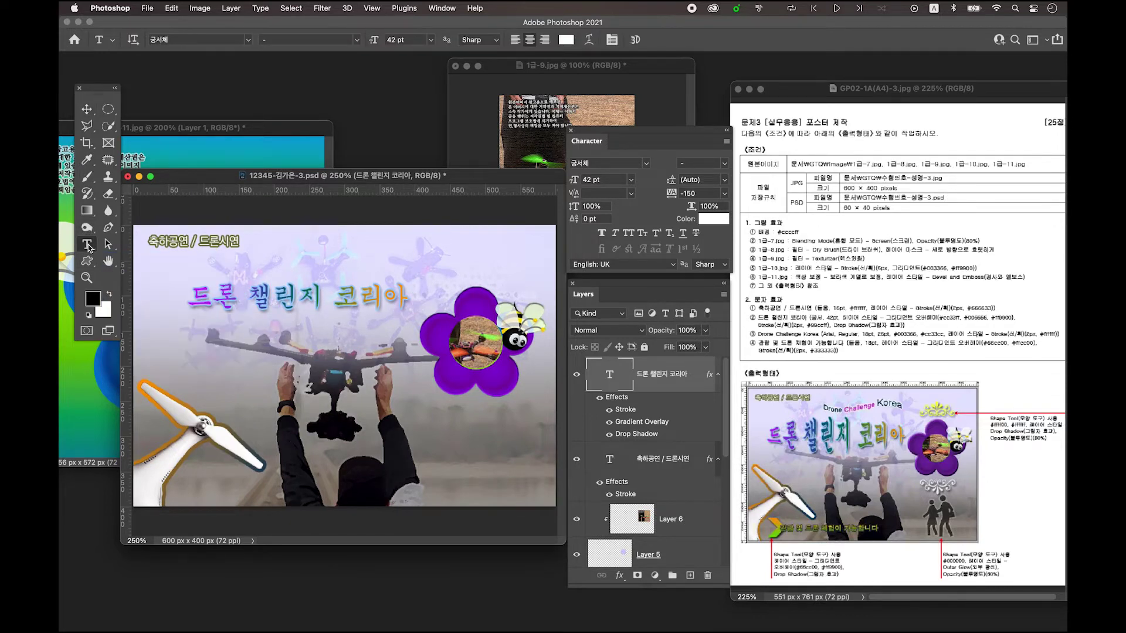
{"action": "left_click", "coordinate": [590, 43]}
{"action": "mouse_move", "coordinate": [567, 94]}
{"action": "left_mouse_down"}
{"action": "mouse_move", "coordinate": [546, 106]}
{"action": "mouse_move", "coordinate": [545, 87]}
{"action": "mouse_move", "coordinate": [518, 101]}
{"action": "mouse_move", "coordinate": [551, 102]}
{"action": "left_mouse_up"}
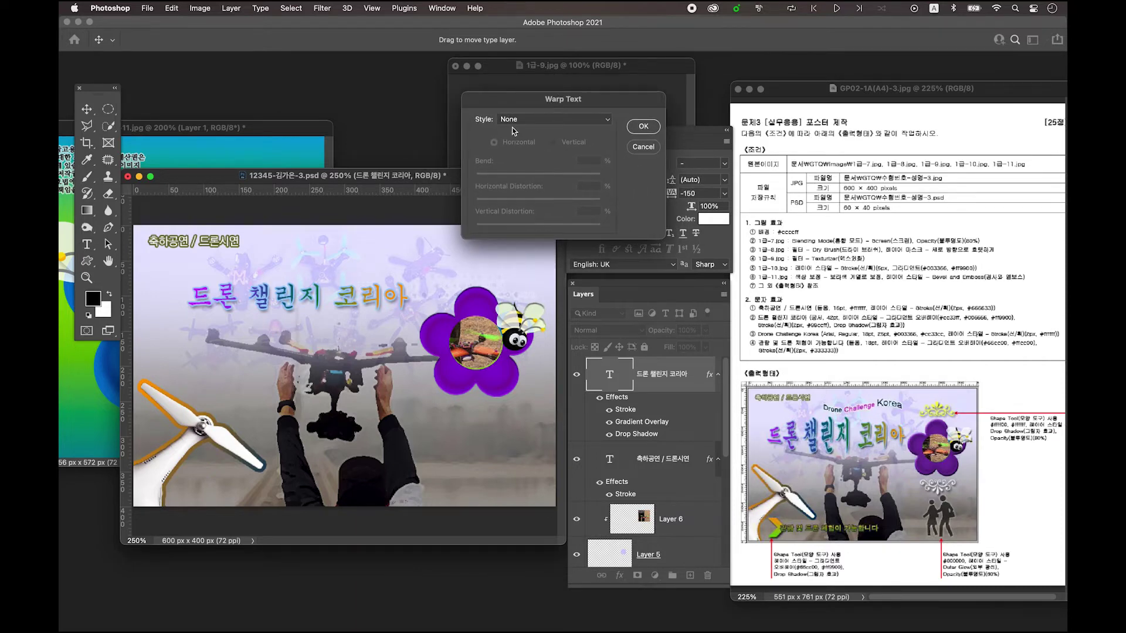
{"action": "left_click", "coordinate": [532, 121]}
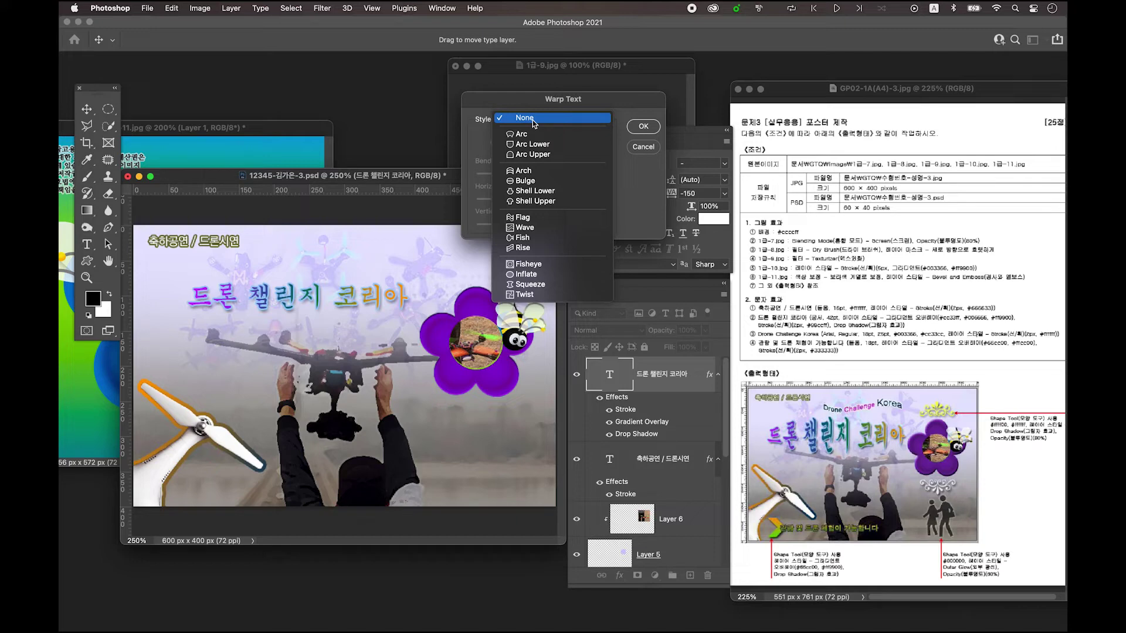
{"action": "left_click", "coordinate": [544, 186]}
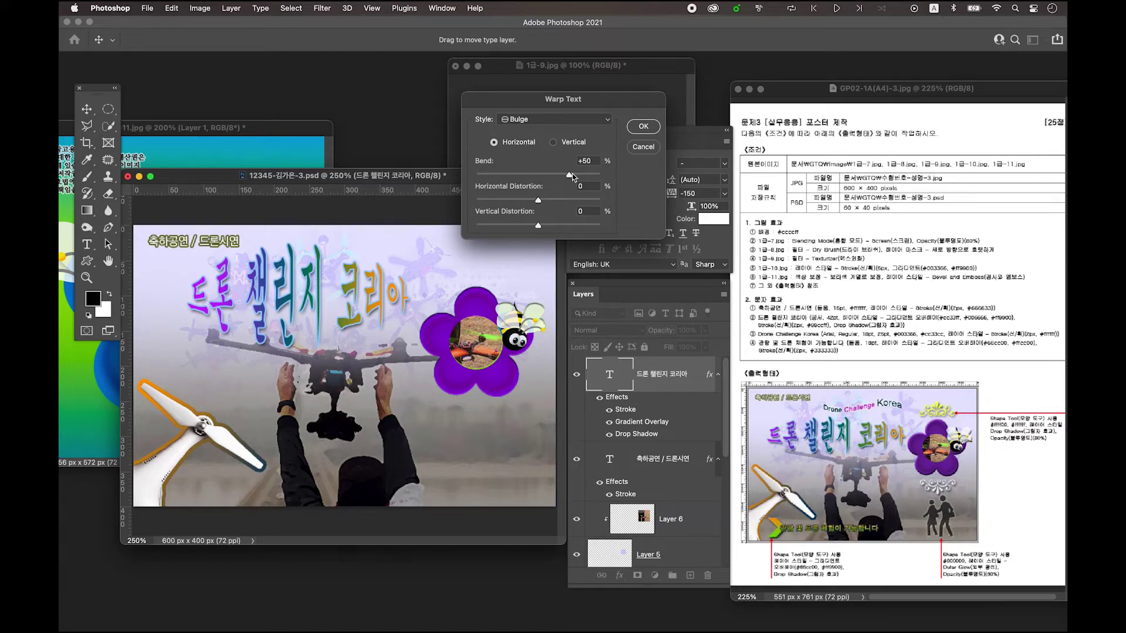
{"action": "left_click_drag", "start_coordinate": [569, 175], "coordinate": [552, 175]}
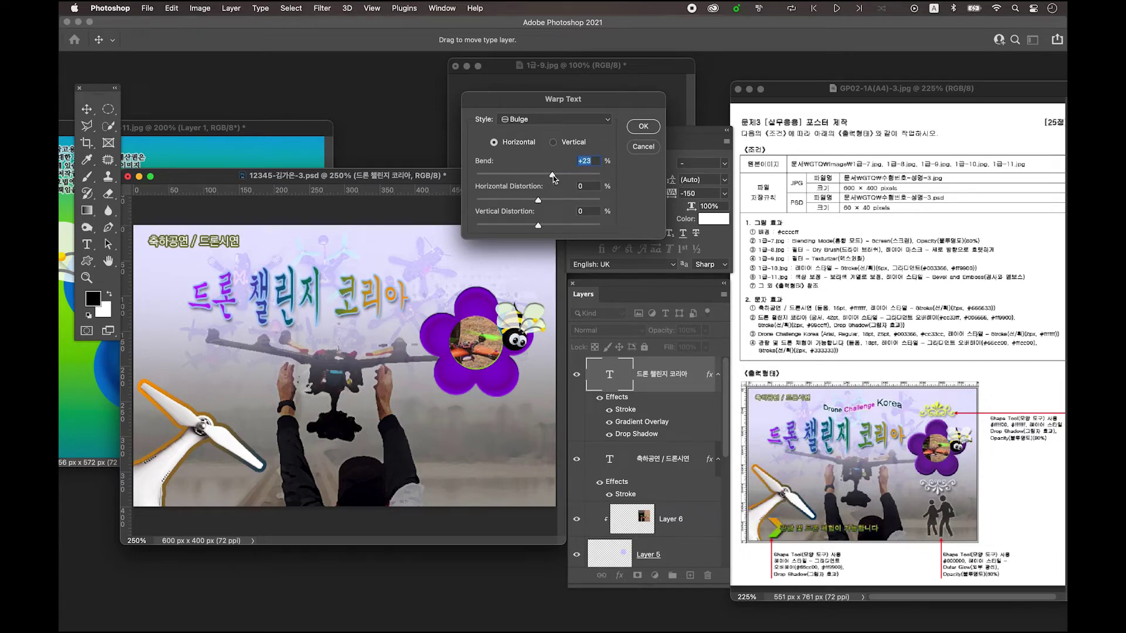
{"action": "left_click", "coordinate": [644, 128]}
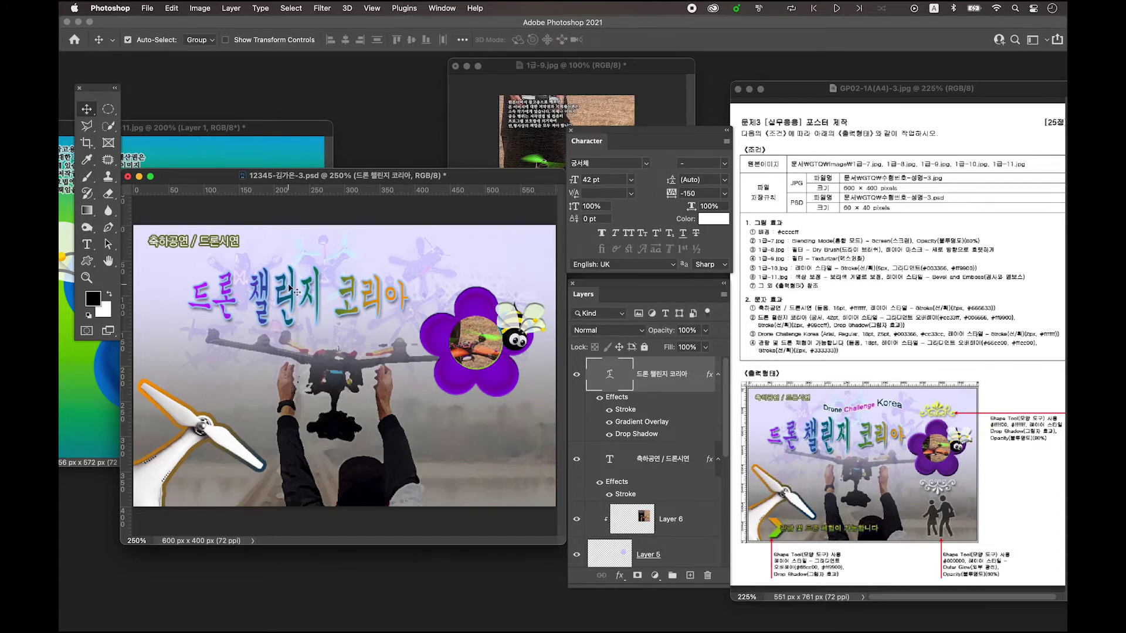
- Shift the Korean title left and slightly down, then add empty Layer 7 above it
{"action": "left_click", "coordinate": [264, 296]}
{"action": "left_click_drag", "start_coordinate": [264, 296], "coordinate": [241, 305]}
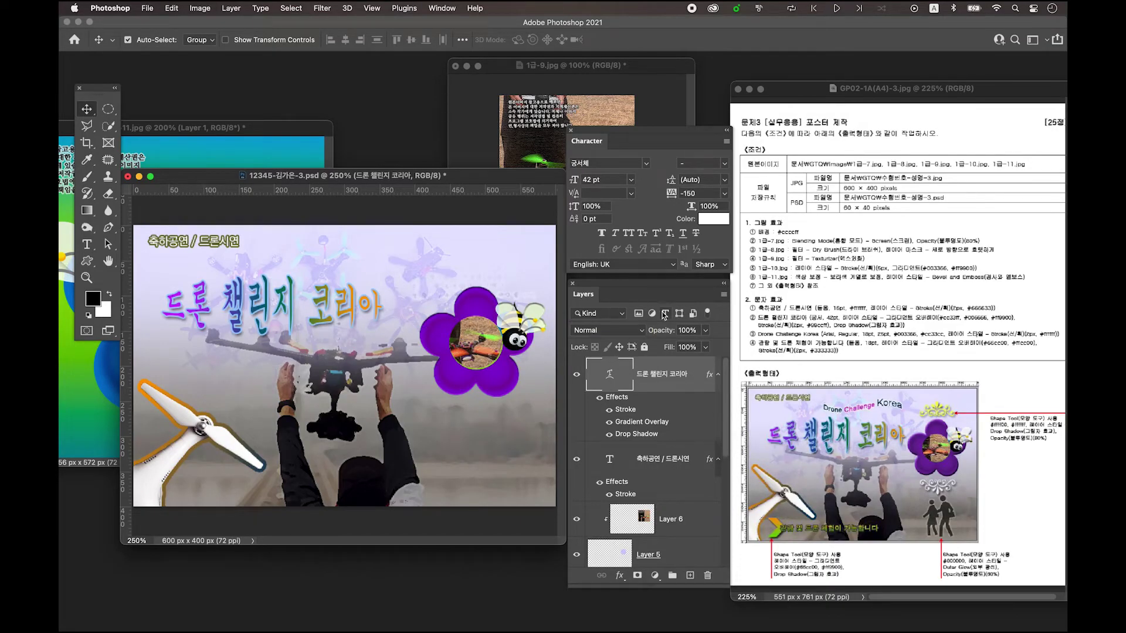
{"action": "left_click", "coordinate": [691, 576]}
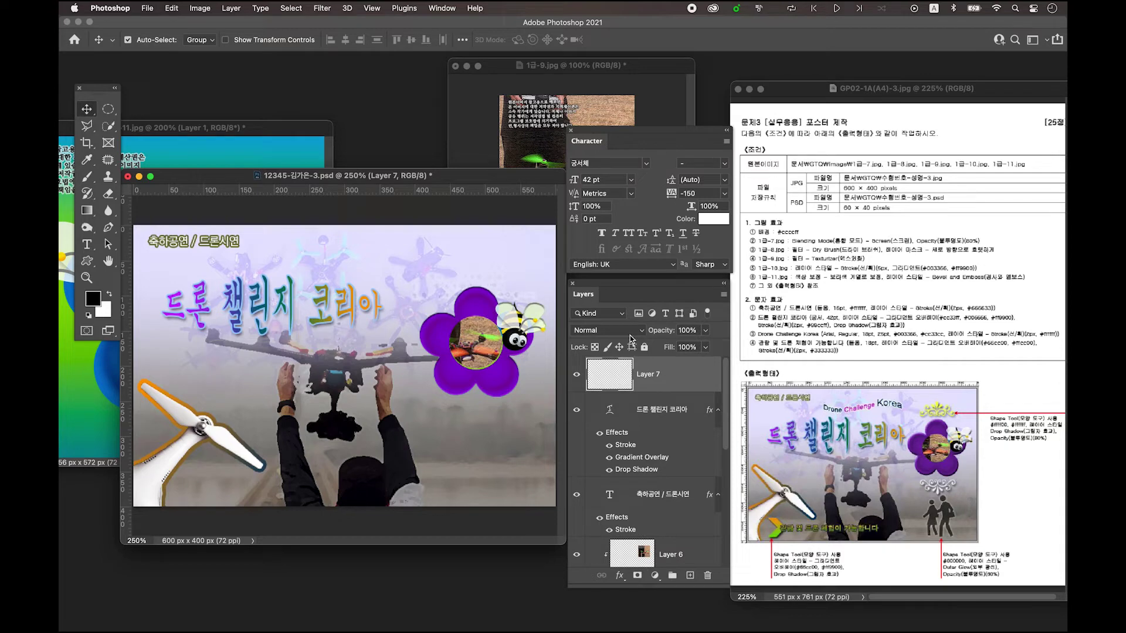
{"action": "left_click", "coordinate": [87, 245]}
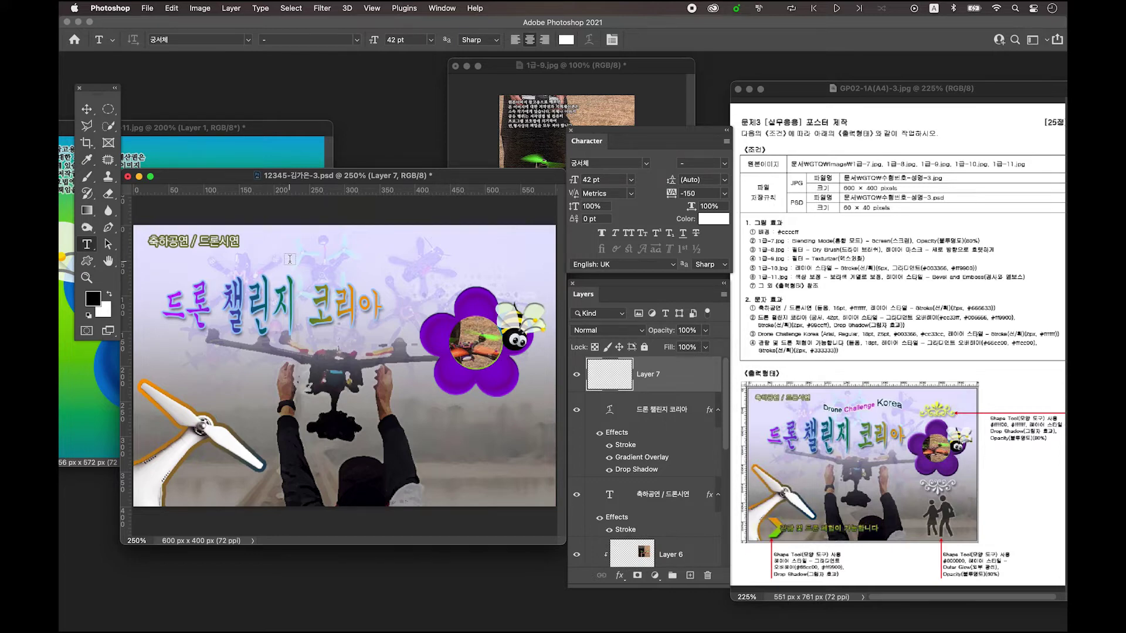
- Type 'Drone Challenge Korea' and position it above the Korean title
{"action": "left_click", "coordinate": [290, 258]}
{"action": "type", "text": "D"}
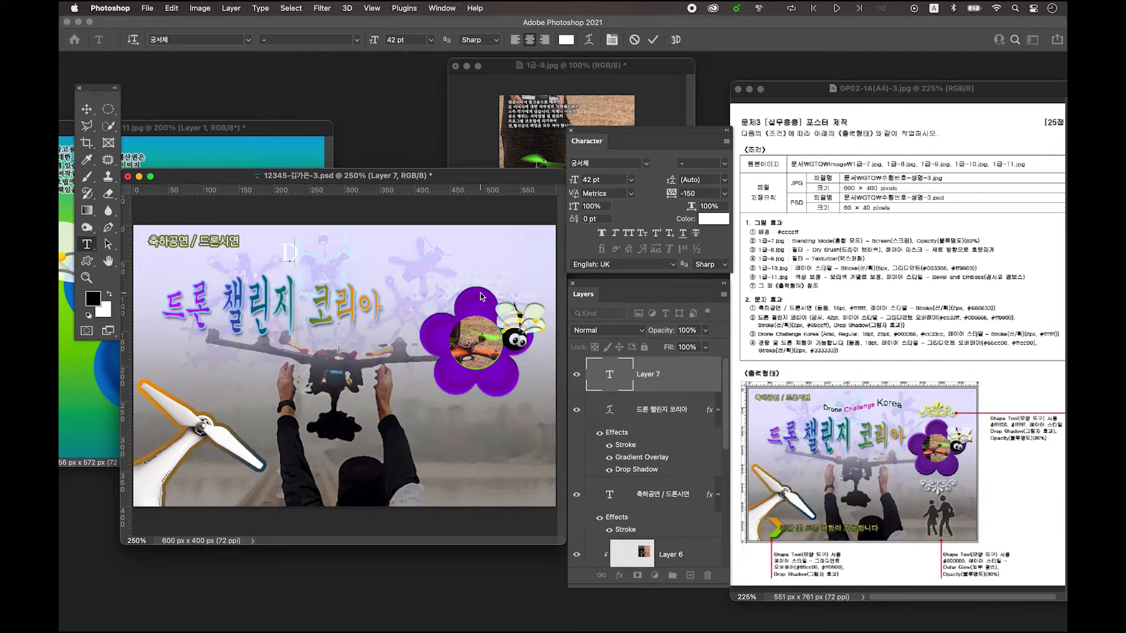
{"action": "type", "text": "rone Challenge Korea"}
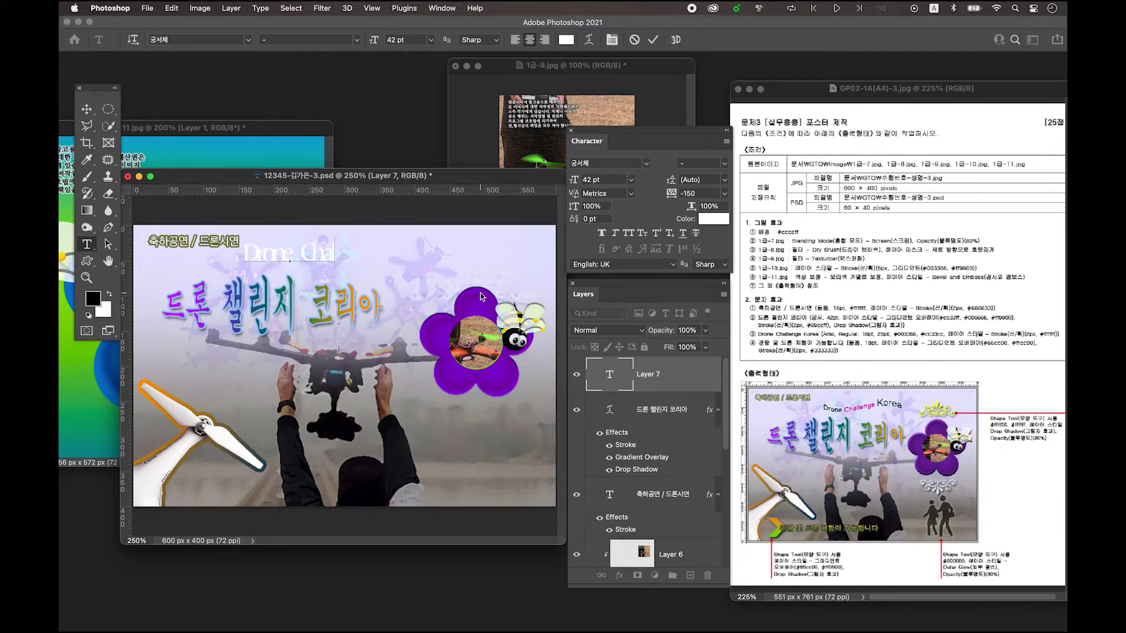
{"action": "left_click", "coordinate": [89, 111]}
{"action": "left_click_drag", "start_coordinate": [346, 251], "coordinate": [390, 261]}
{"action": "left_click_drag", "start_coordinate": [294, 267], "coordinate": [311, 269]}
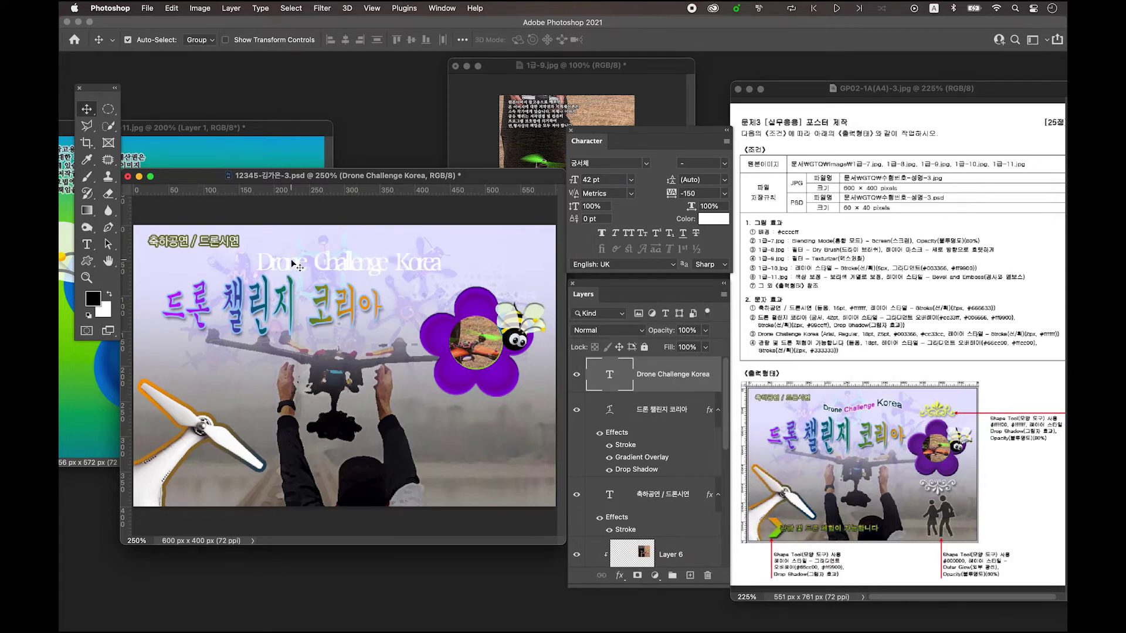
{"action": "left_click_drag", "start_coordinate": [280, 264], "coordinate": [281, 263]}
- Set the subtitle font to Arial at 18 pt
{"action": "left_click", "coordinate": [647, 165]}
{"action": "left_click", "coordinate": [665, 138]}
{"action": "left_click", "coordinate": [646, 163]}
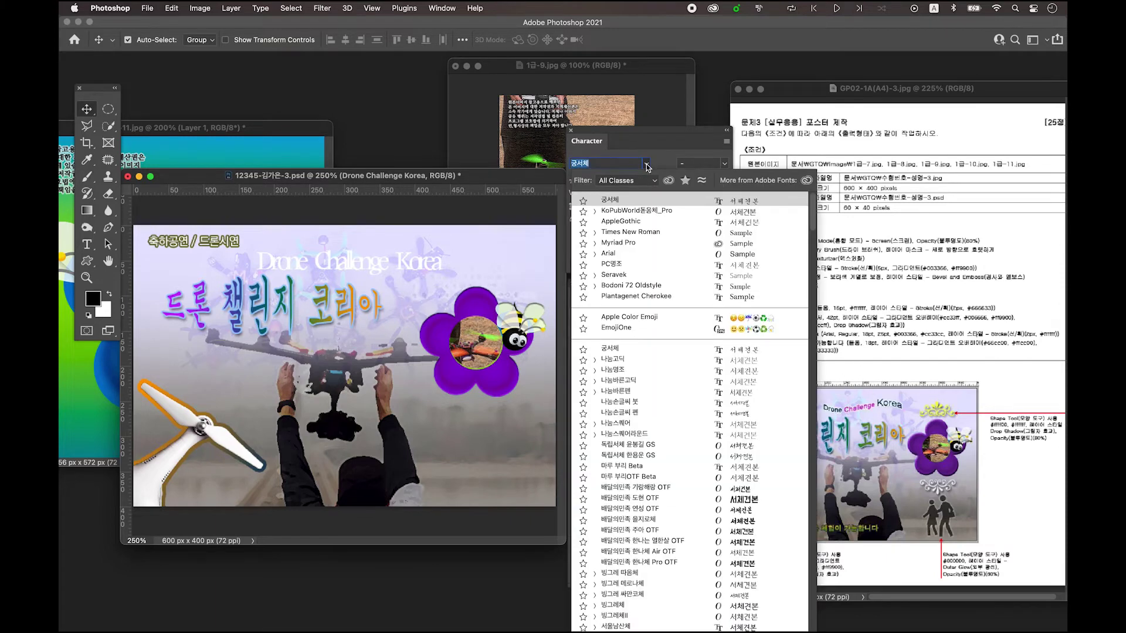
{"action": "left_click", "coordinate": [617, 258]}
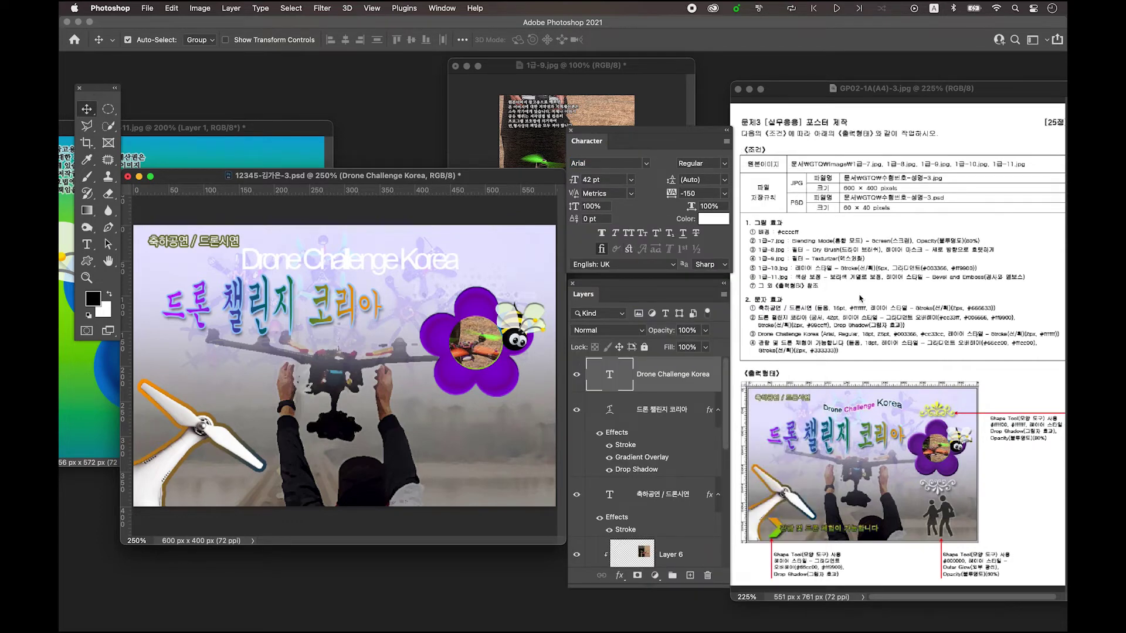
{"action": "left_click", "coordinate": [608, 180]}
{"action": "type", "text": "18"}
{"action": "key", "text": "Return"}
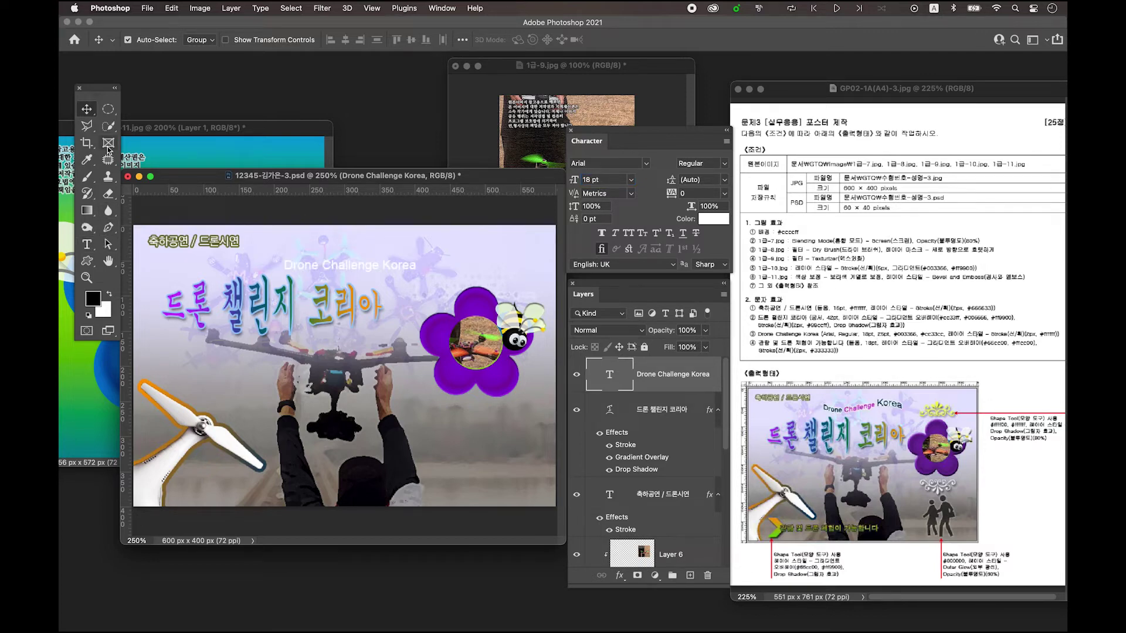
- Enlarge the word 'Korea' in the subtitle to 25 pt
{"action": "left_click", "coordinate": [88, 246]}
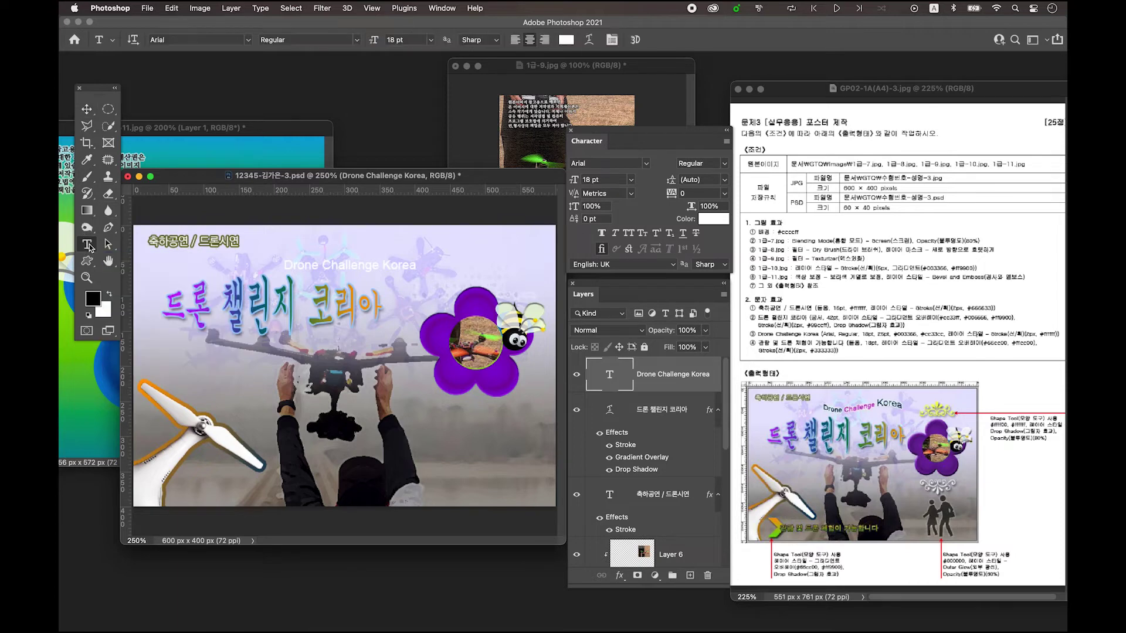
{"action": "left_click_drag", "start_coordinate": [384, 265], "coordinate": [417, 262]}
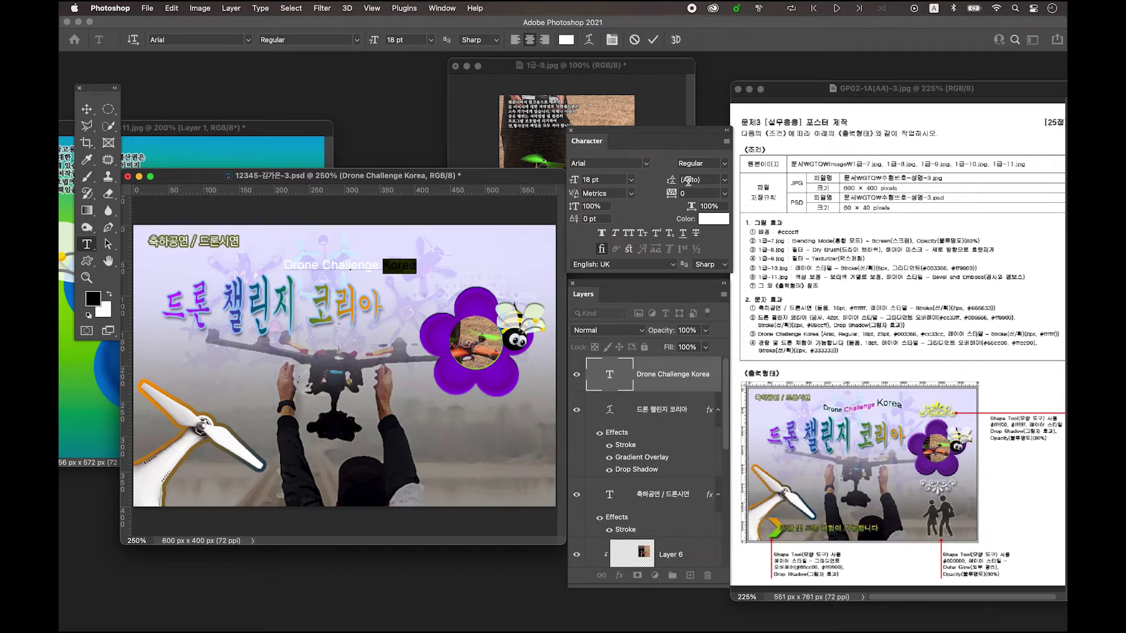
{"action": "left_click", "coordinate": [615, 182]}
{"action": "type", "text": "25"}
{"action": "left_click", "coordinate": [86, 109]}
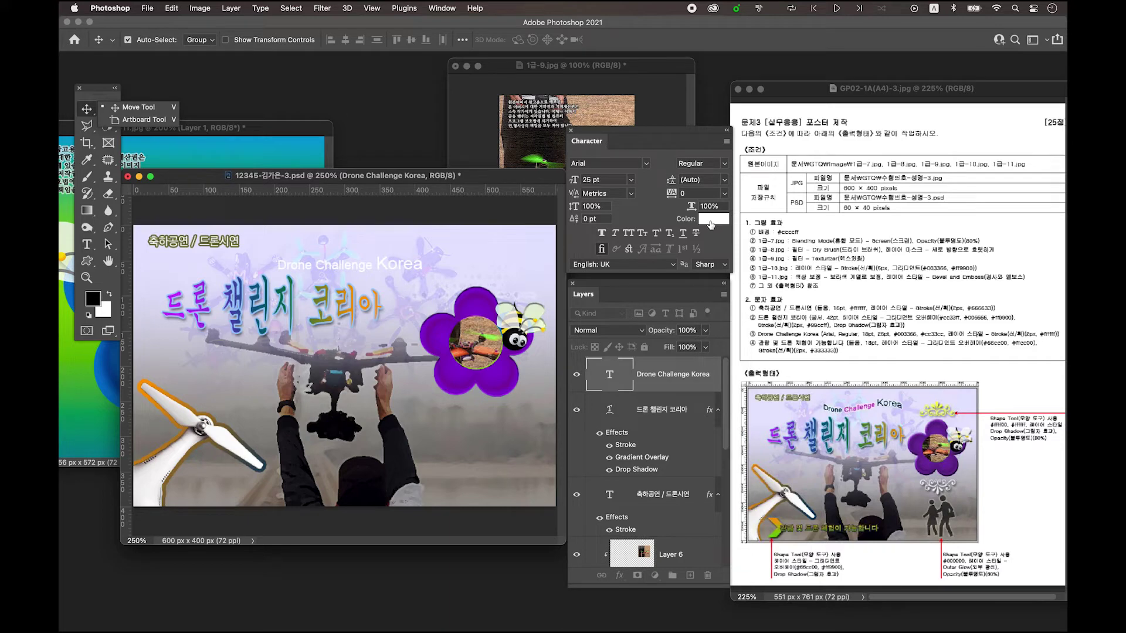
- Colour the whole subtitle dark blue #003366
{"action": "left_click", "coordinate": [710, 225]}
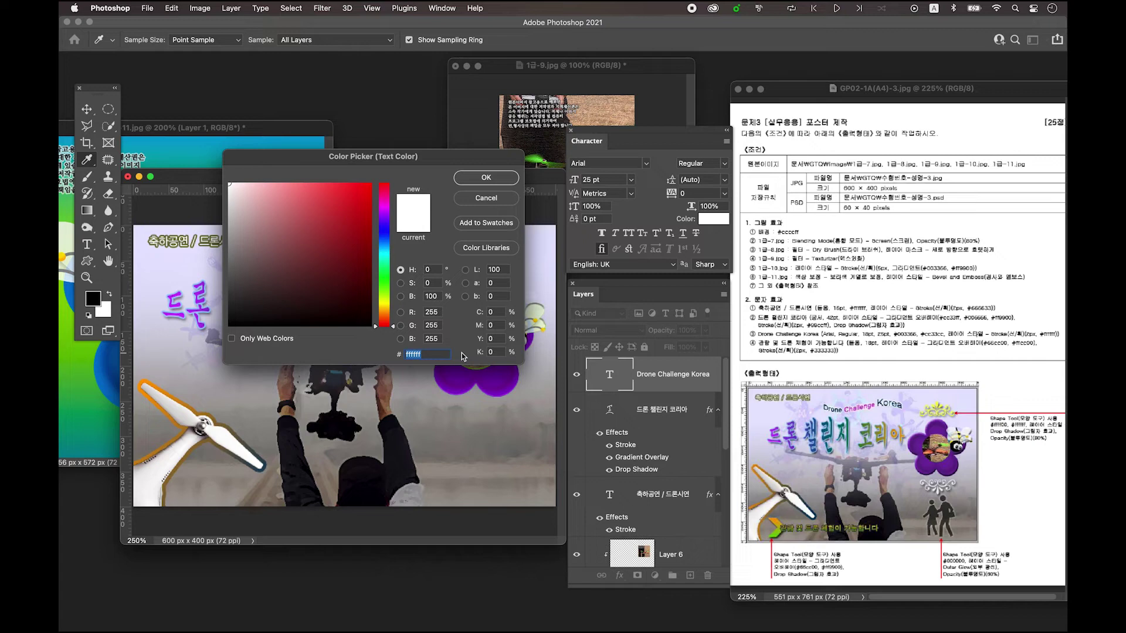
{"action": "type", "text": "003366"}
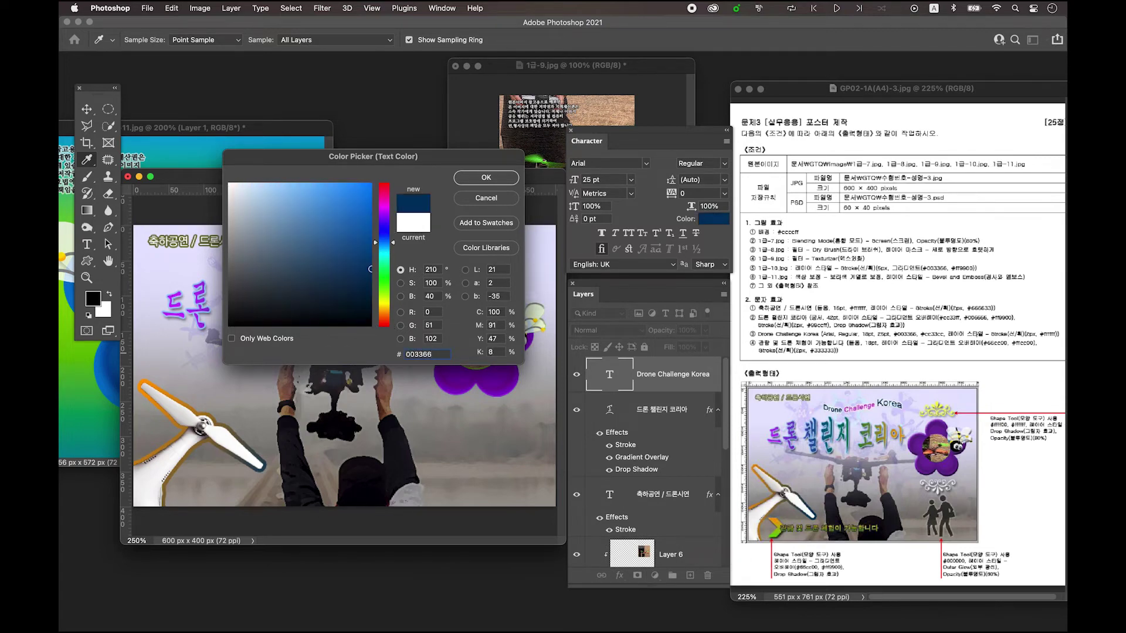
{"action": "key", "text": "Return"}
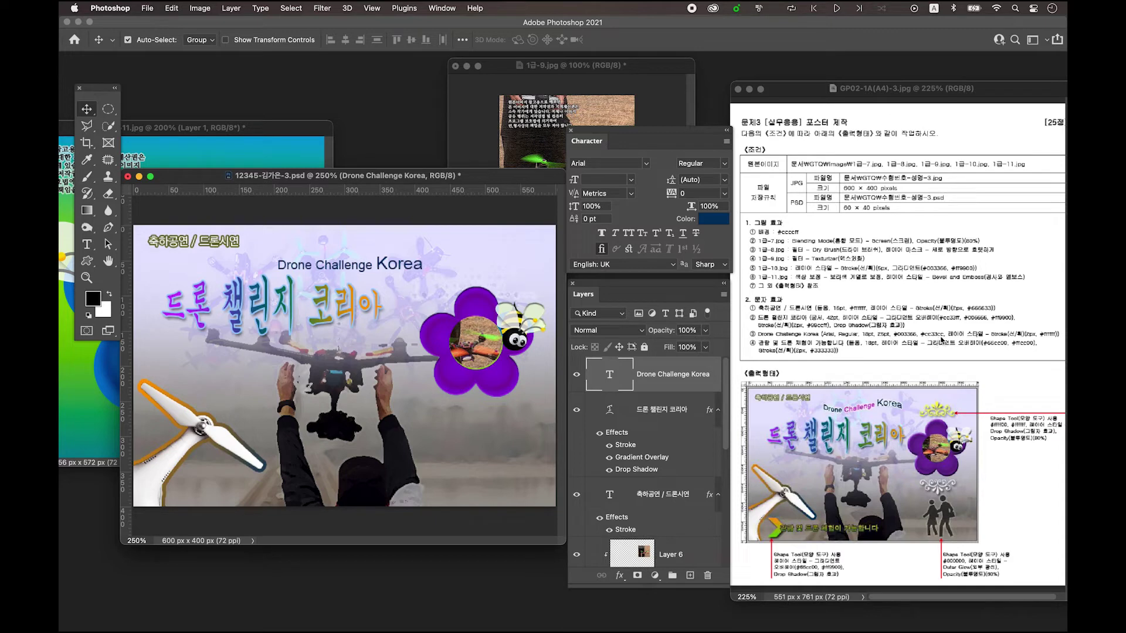
- Recolour the word 'Challenge' magenta #cc33cc
{"action": "left_click", "coordinate": [87, 246]}
{"action": "left_click_drag", "start_coordinate": [316, 265], "coordinate": [395, 261]}
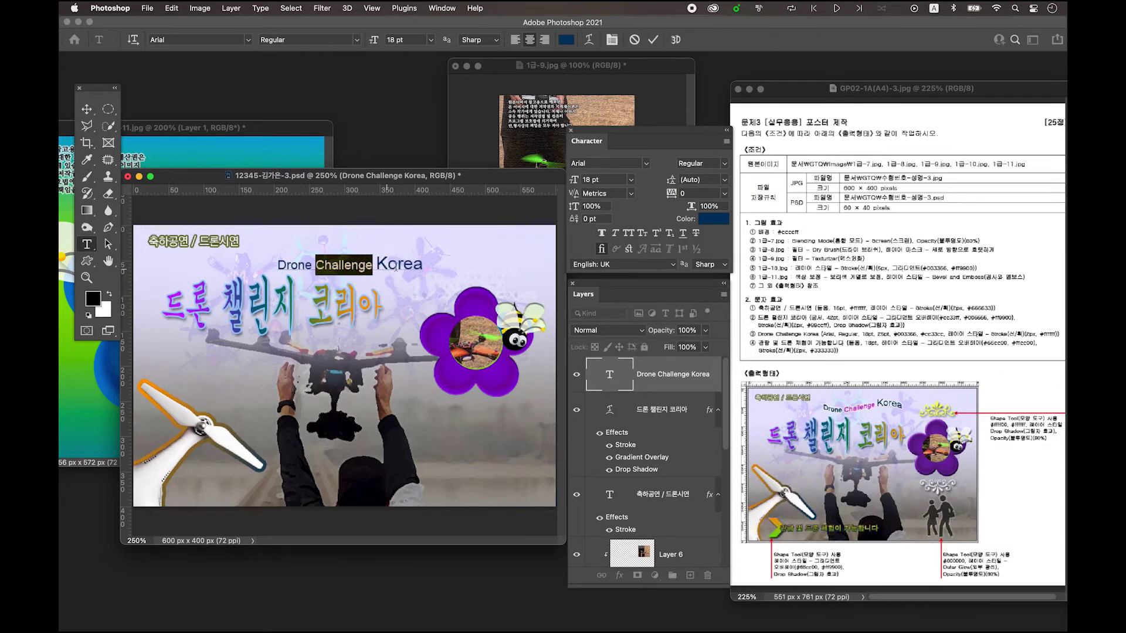
{"action": "left_click", "coordinate": [714, 218]}
{"action": "type", "text": "cc"}
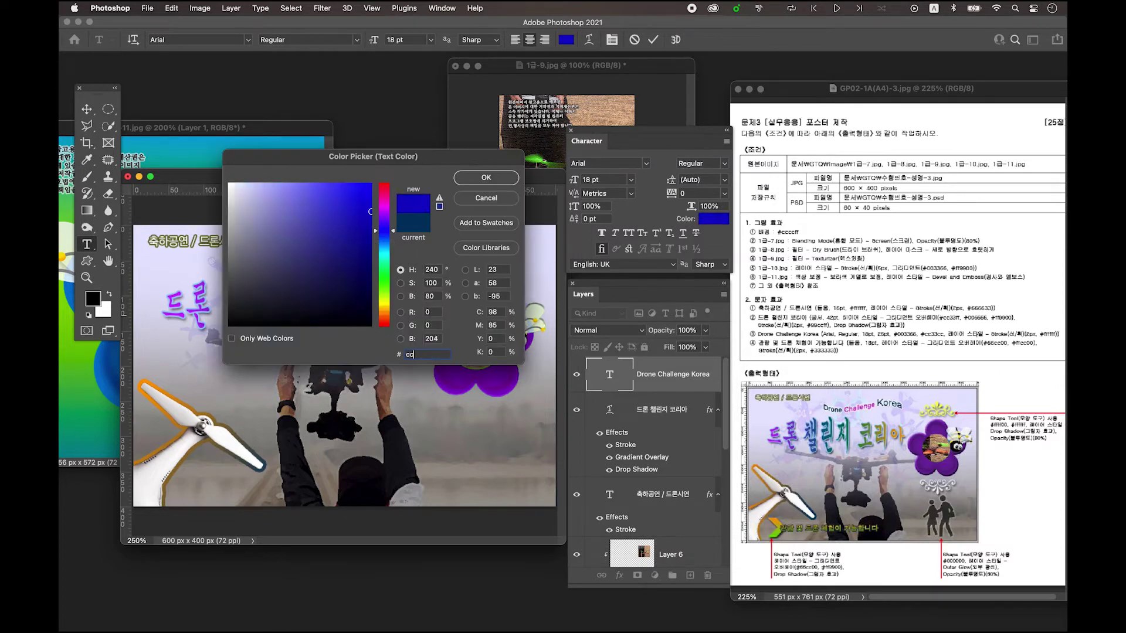
{"action": "type", "text": "33cc"}
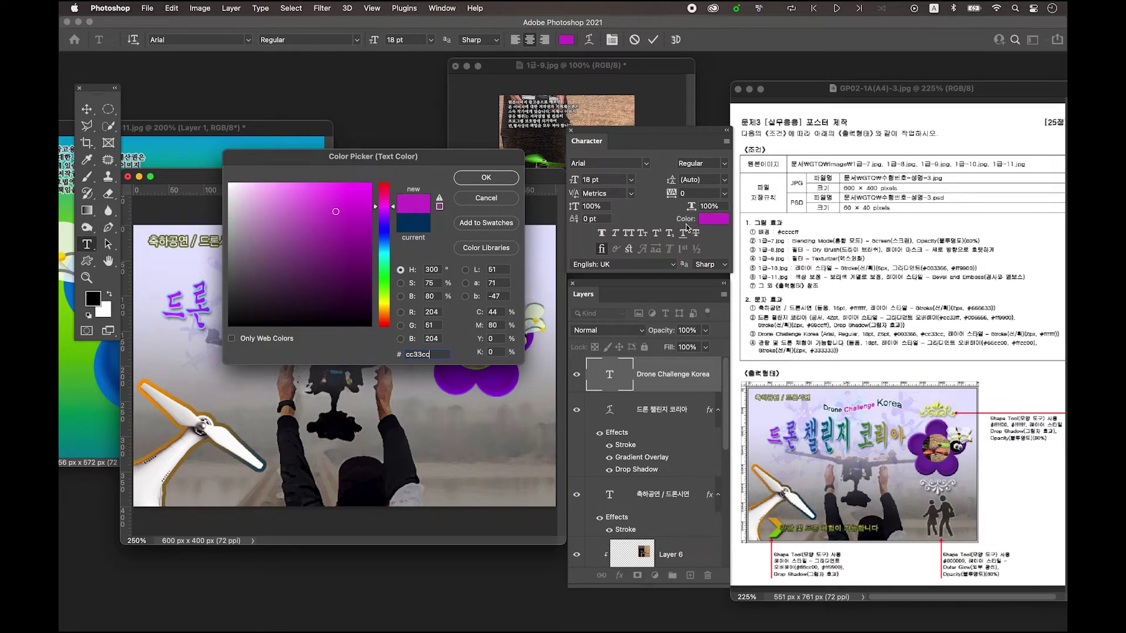
{"action": "left_click", "coordinate": [494, 184]}
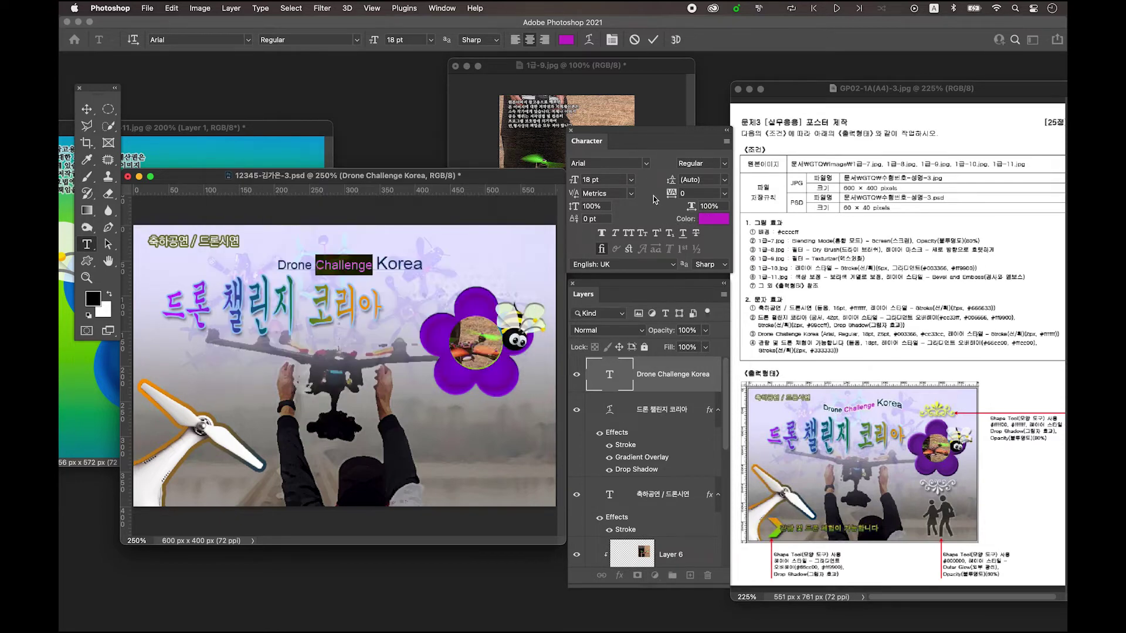
{"action": "left_click", "coordinate": [87, 109]}
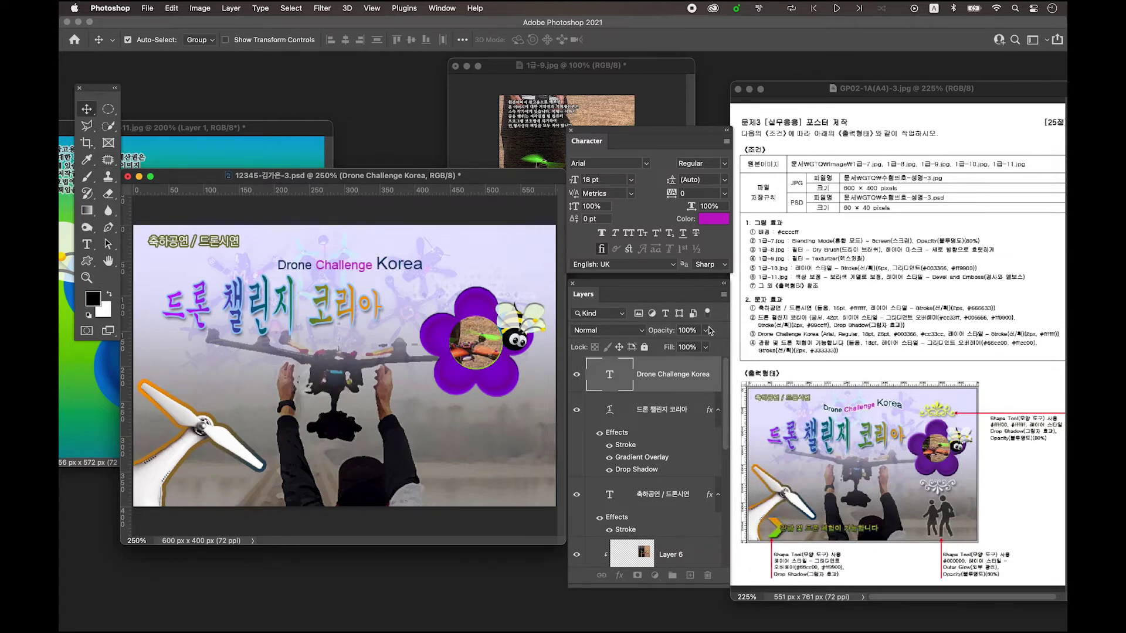
- Add a 2 px outside white #ffffff Stroke layer style to the subtitle layer
{"action": "double_click", "coordinate": [713, 387]}
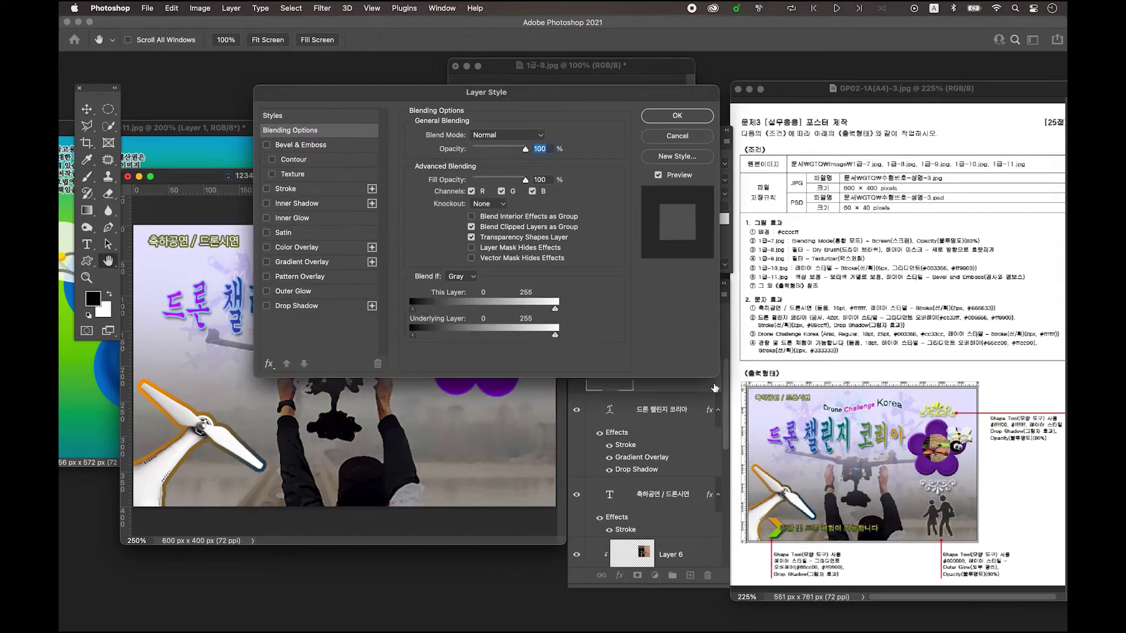
{"action": "left_click", "coordinate": [287, 188]}
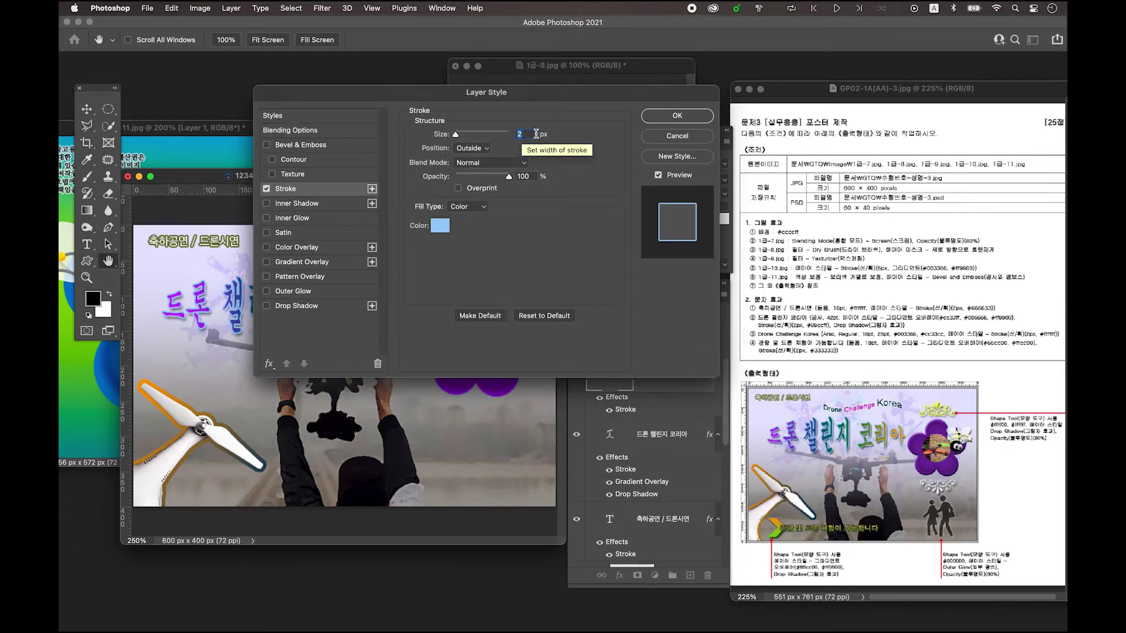
{"action": "left_click", "coordinate": [440, 228]}
{"action": "type", "text": "ff"}
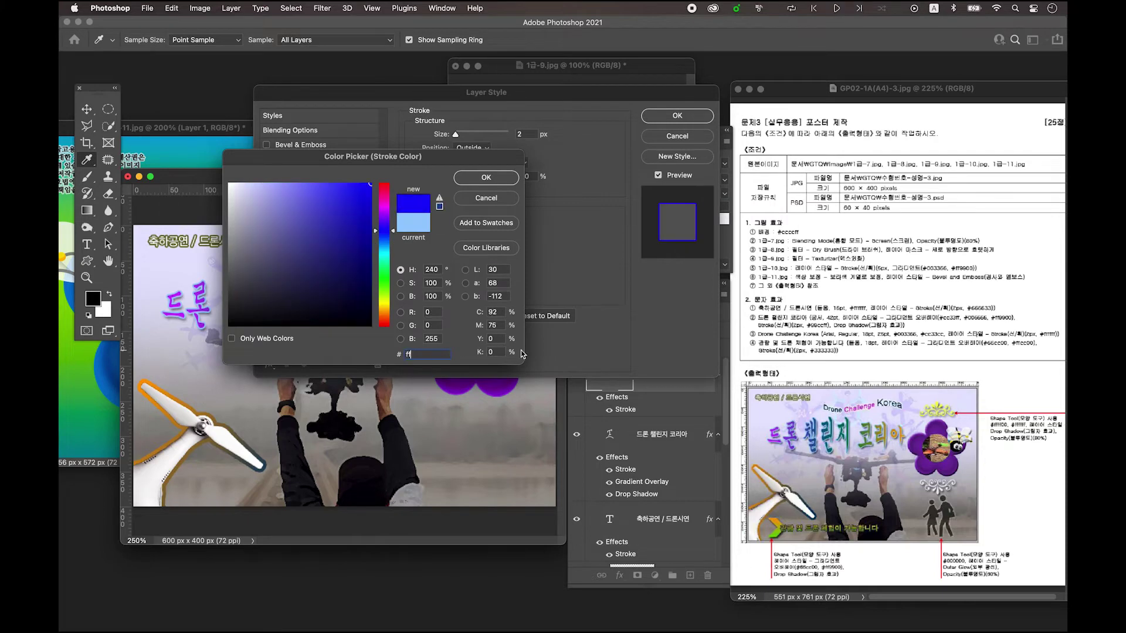
{"action": "type", "text": "ffff"}
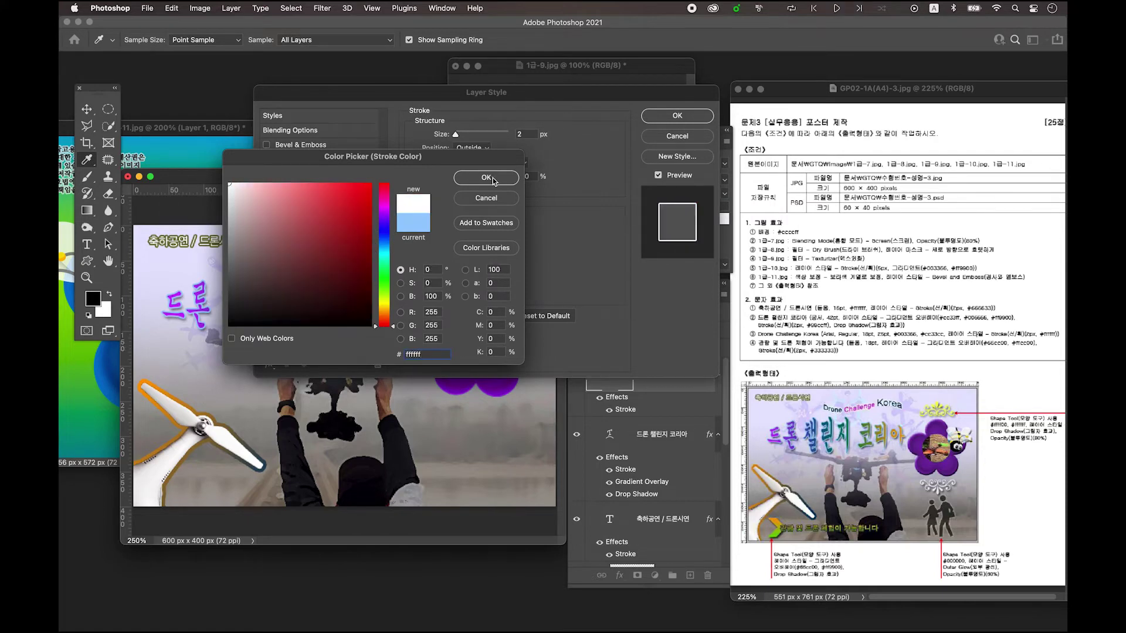
{"action": "left_click", "coordinate": [491, 178]}
{"action": "left_click", "coordinate": [703, 116]}
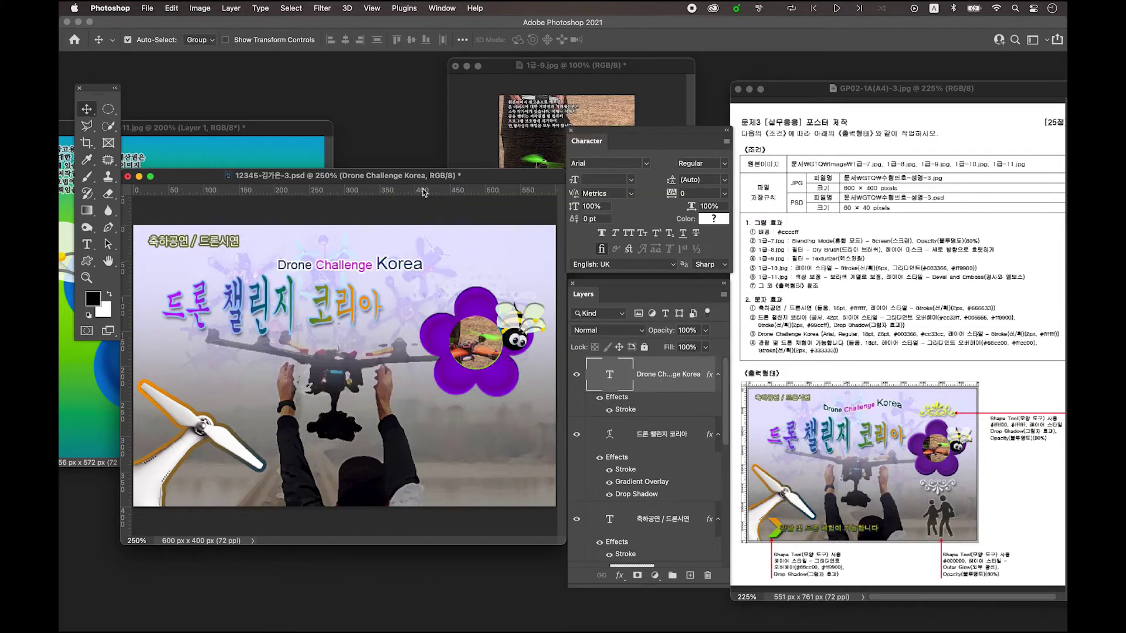
- Warp 'Drone Challenge Korea' with a horizontal Flag style at -50% bend
{"action": "left_click", "coordinate": [92, 247]}
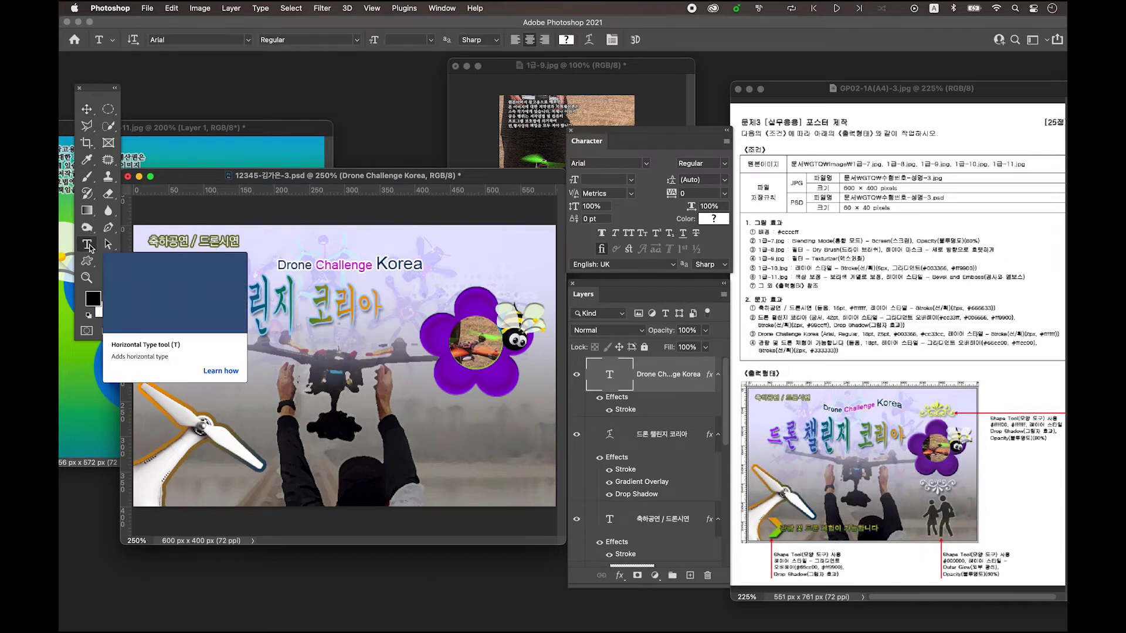
{"action": "left_click", "coordinate": [590, 41]}
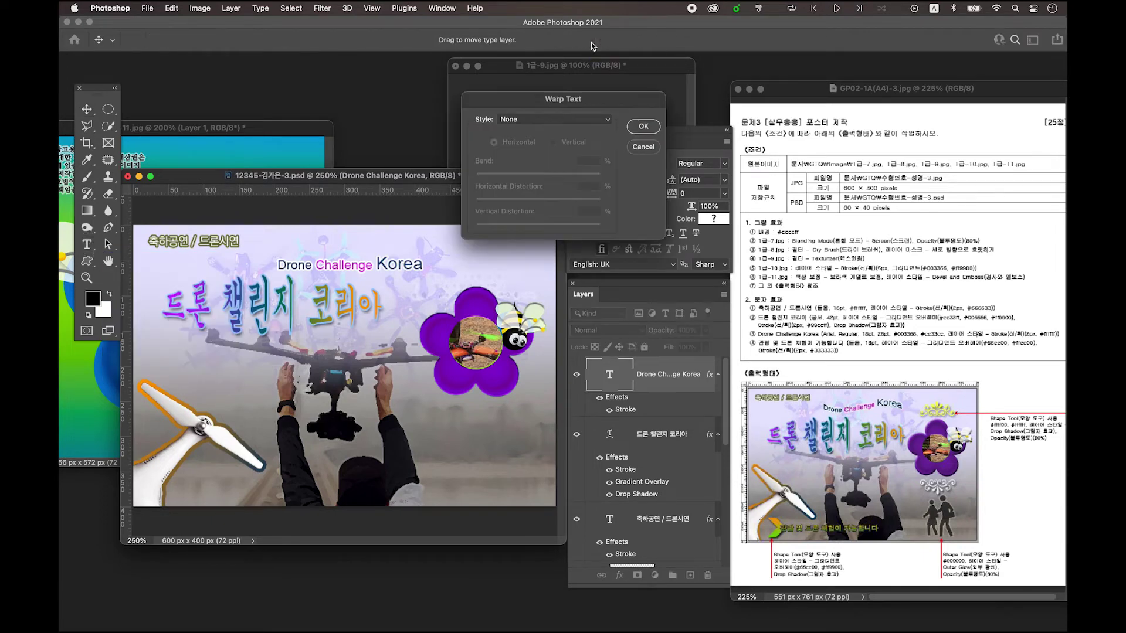
{"action": "left_click", "coordinate": [547, 120]}
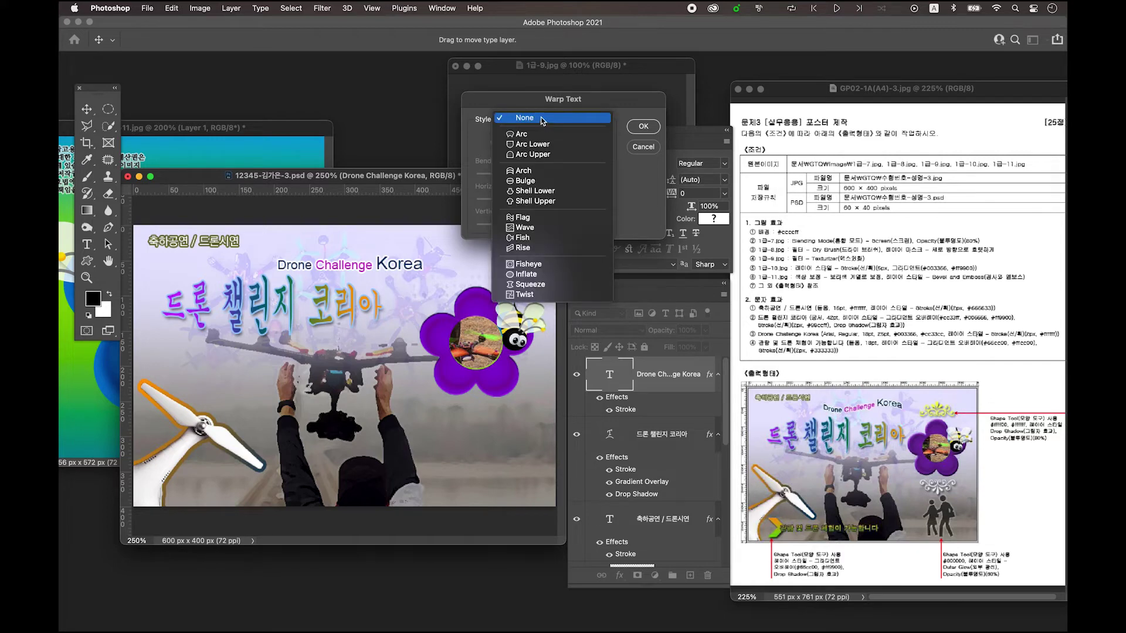
{"action": "left_click", "coordinate": [547, 222]}
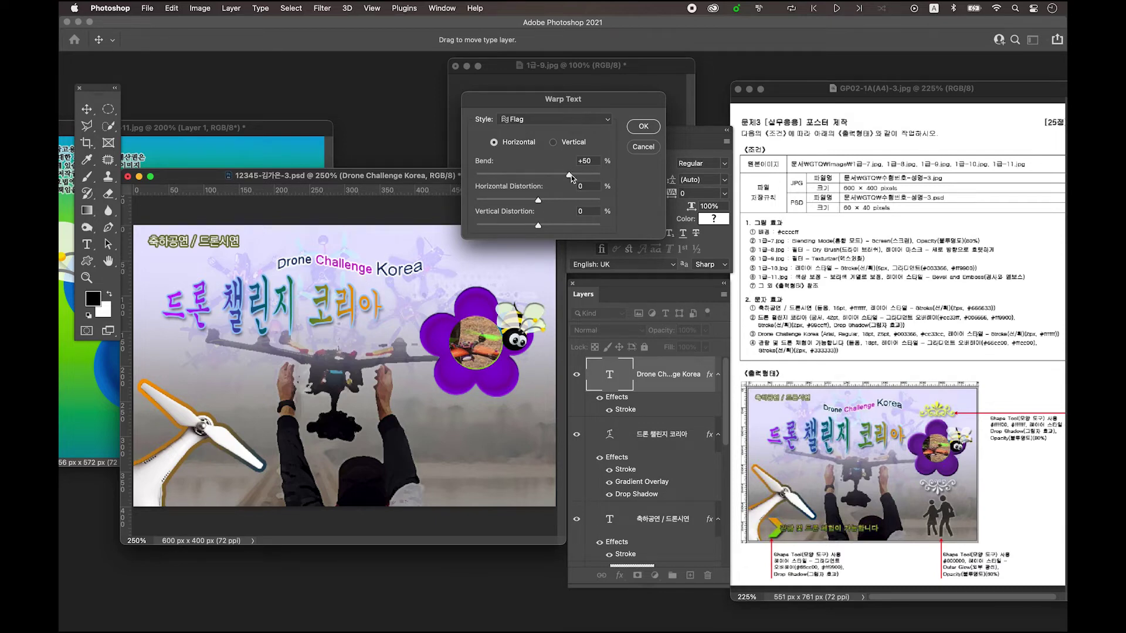
{"action": "left_click_drag", "start_coordinate": [566, 178], "coordinate": [508, 179]}
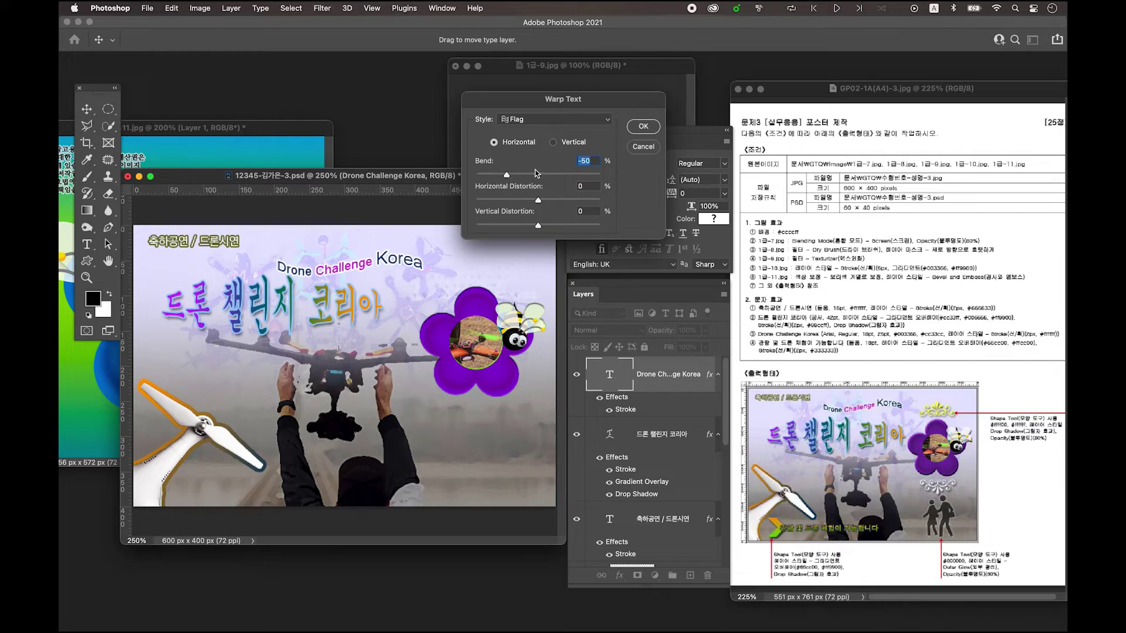
{"action": "left_click", "coordinate": [644, 126]}
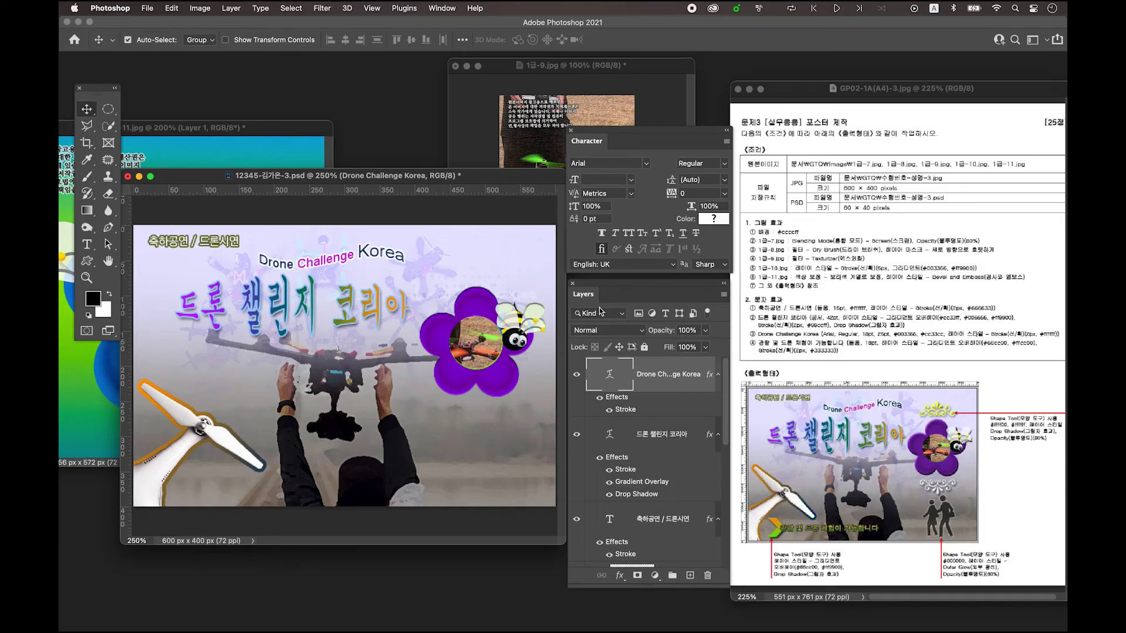
- On a new layer, type '관람 및 드론 체험이 가능합니다' and move it onto the poster
{"action": "left_click", "coordinate": [691, 576]}
{"action": "left_click", "coordinate": [87, 245]}
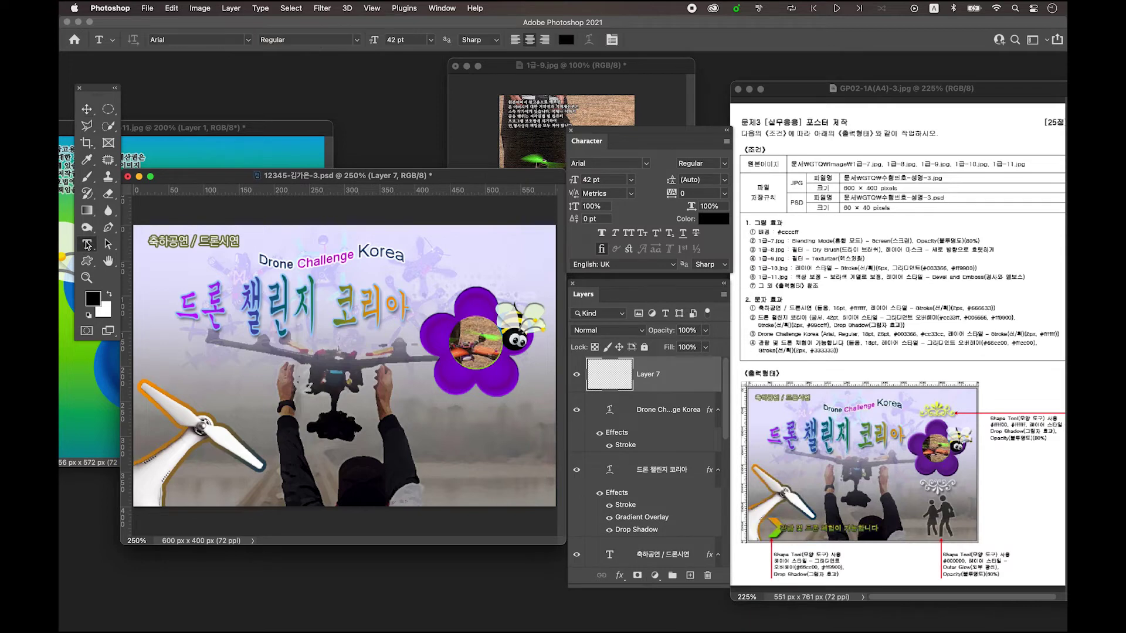
{"action": "left_click", "coordinate": [258, 394]}
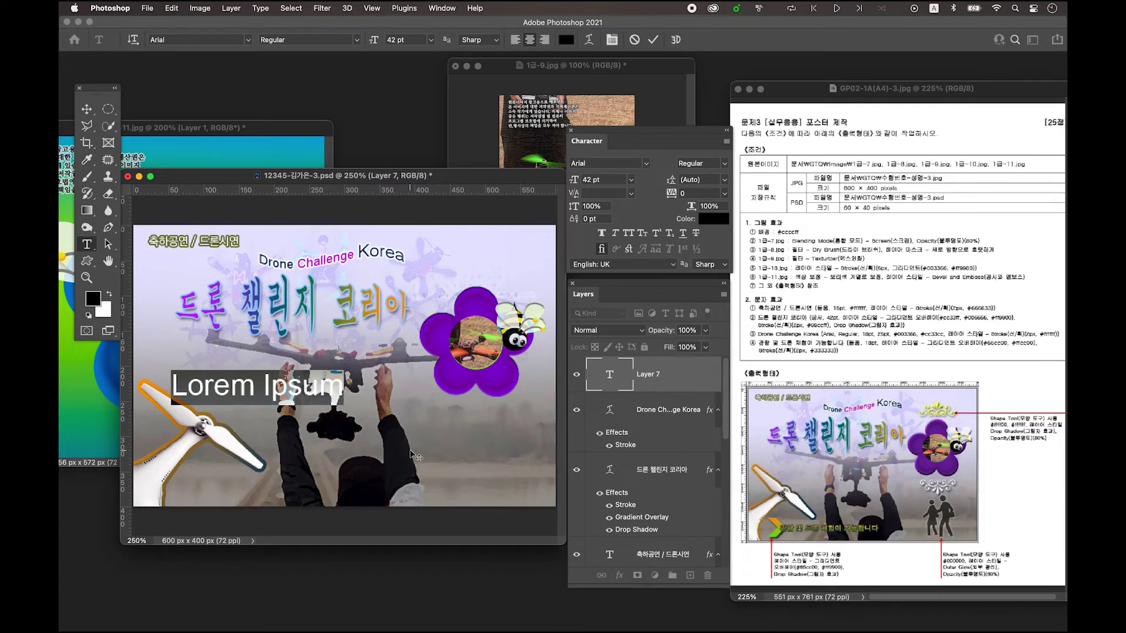
{"action": "type", "text": "관람 및 드론 ㅊ"}
{"action": "type", "text": "ㅔ험이 가능합니다"}
{"action": "left_click", "coordinate": [86, 109]}
{"action": "left_click_drag", "start_coordinate": [262, 387], "coordinate": [347, 394]}
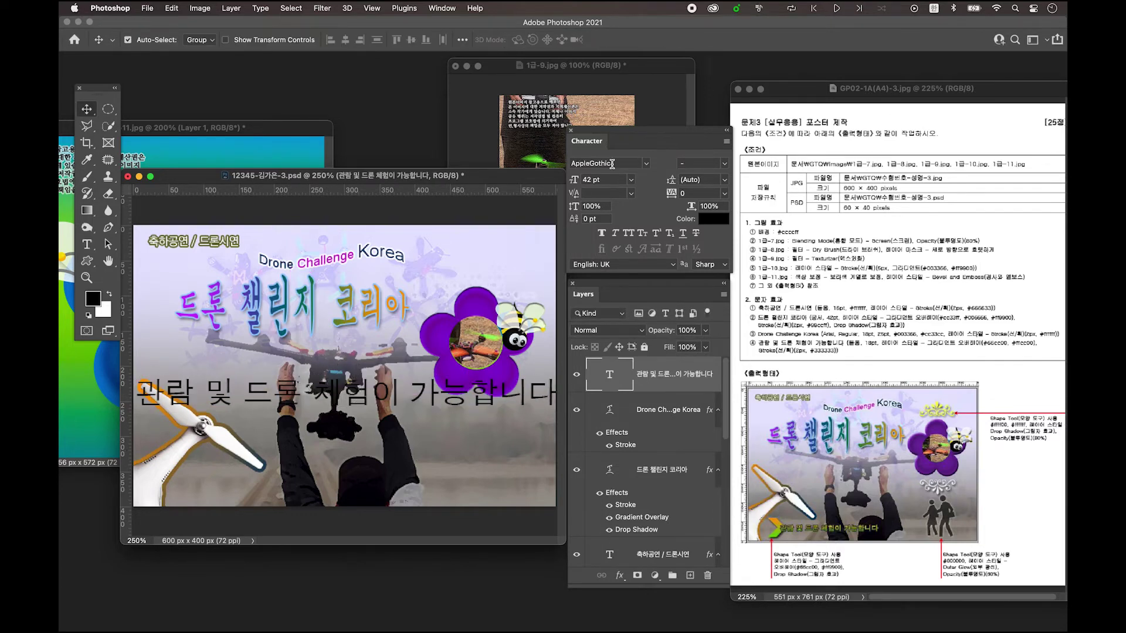
- Set the caption font to KoPubWorld돋움체 Light at 18 pt
{"action": "left_click", "coordinate": [646, 164]}
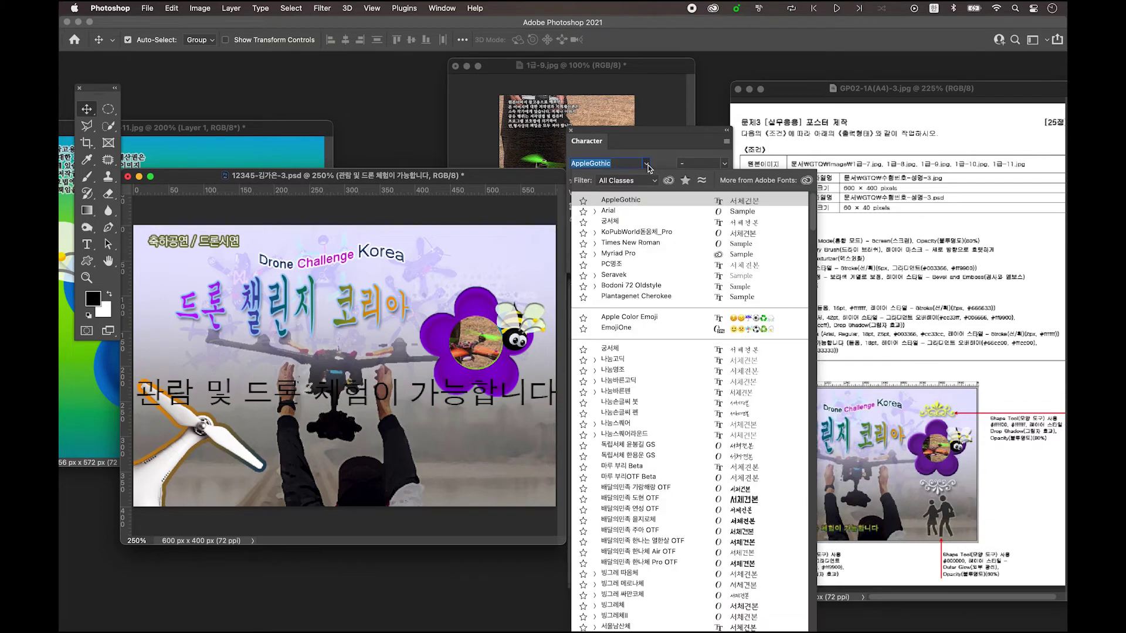
{"action": "left_click", "coordinate": [639, 232]}
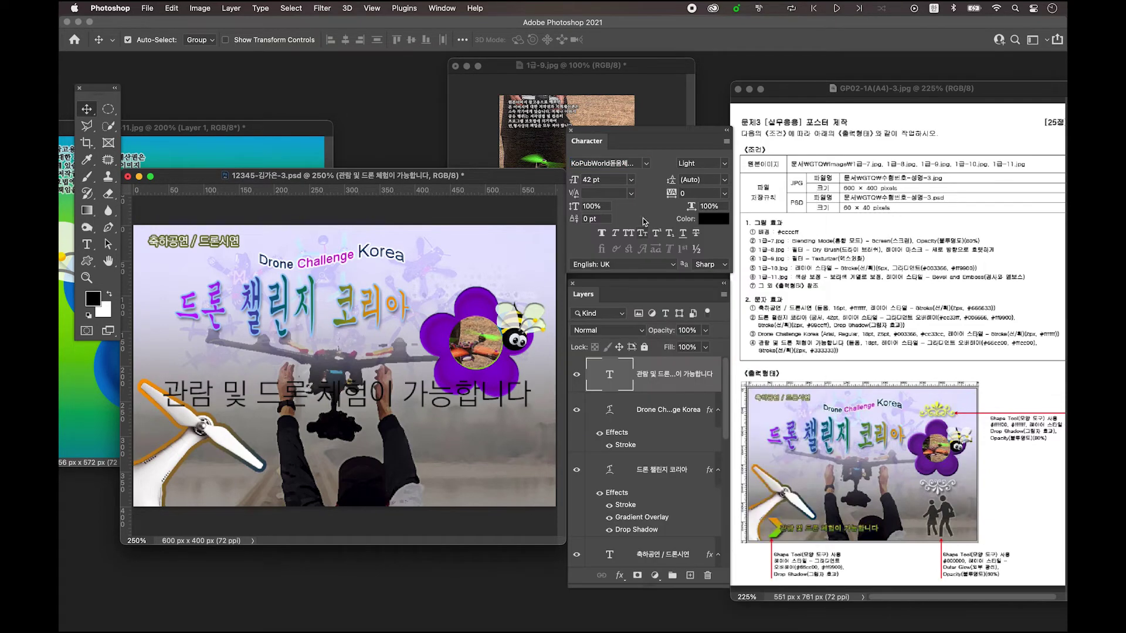
{"action": "left_click", "coordinate": [614, 180]}
{"action": "type", "text": "18"}
{"action": "key", "text": "Return"}
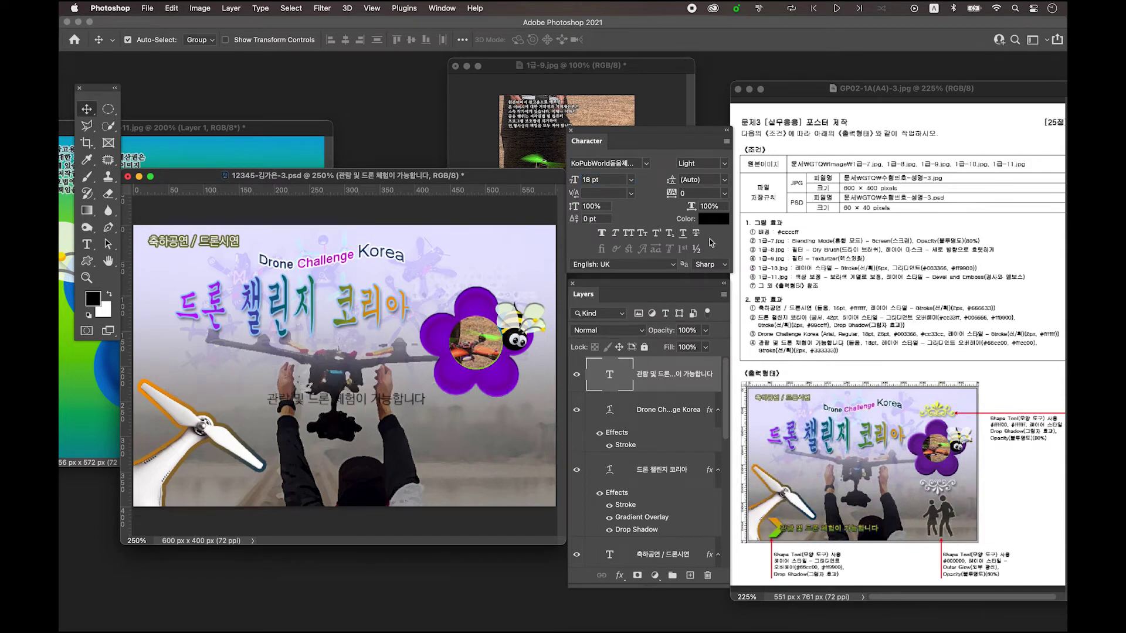
- Enable a Gradient Overlay on the caption and set its start colour to green #66cc00
{"action": "double_click", "coordinate": [707, 393]}
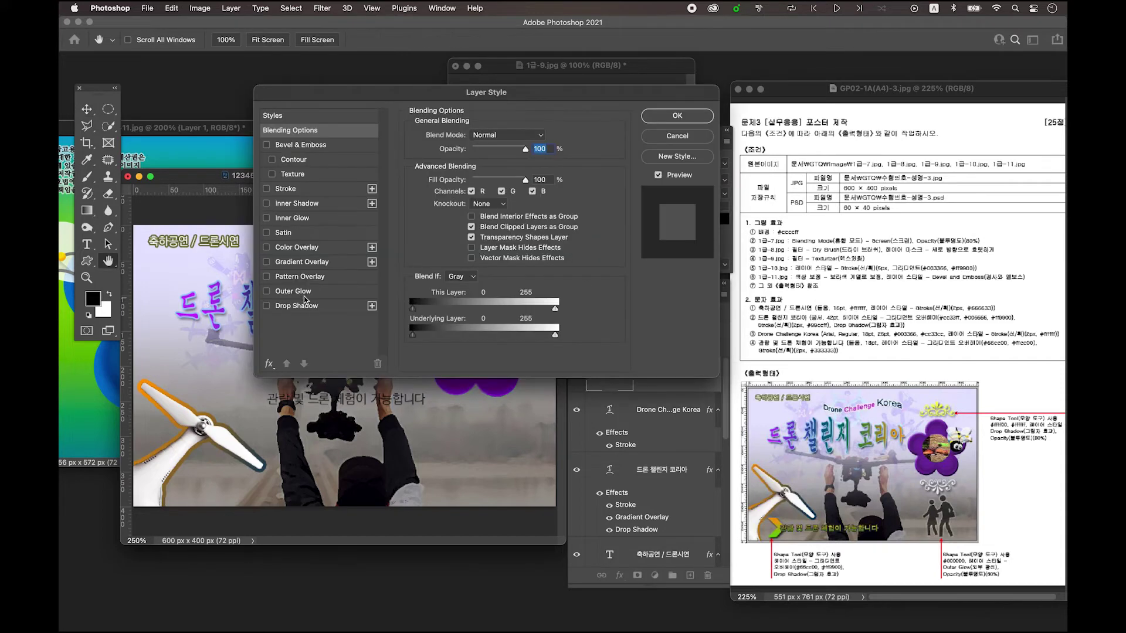
{"action": "left_click", "coordinate": [302, 263]}
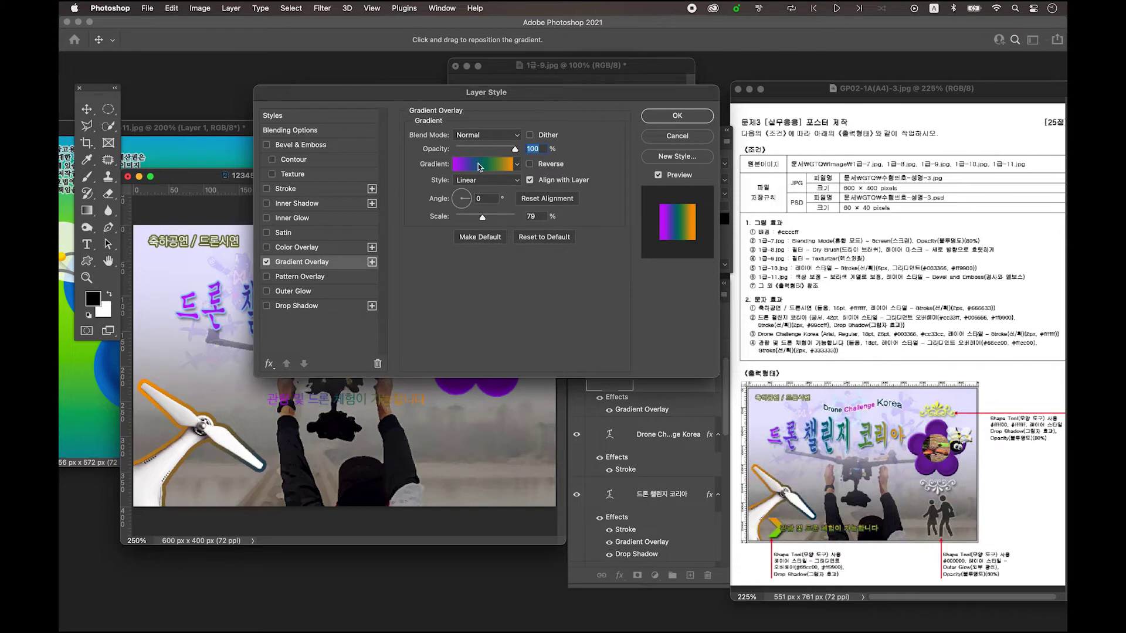
{"action": "left_click", "coordinate": [478, 166]}
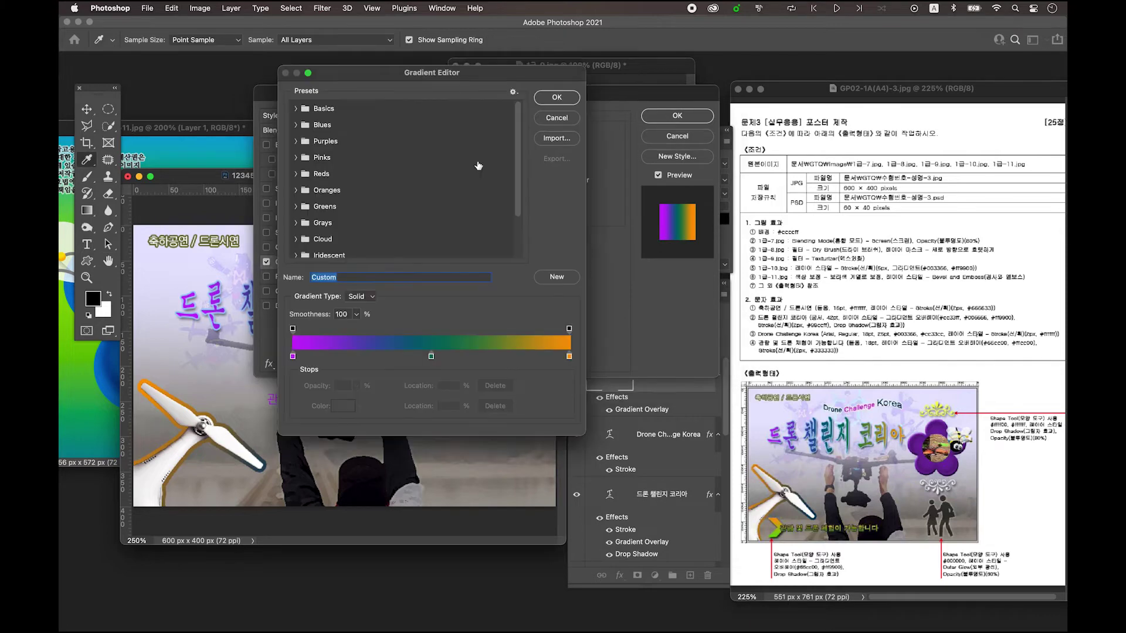
{"action": "double_click", "coordinate": [293, 357]}
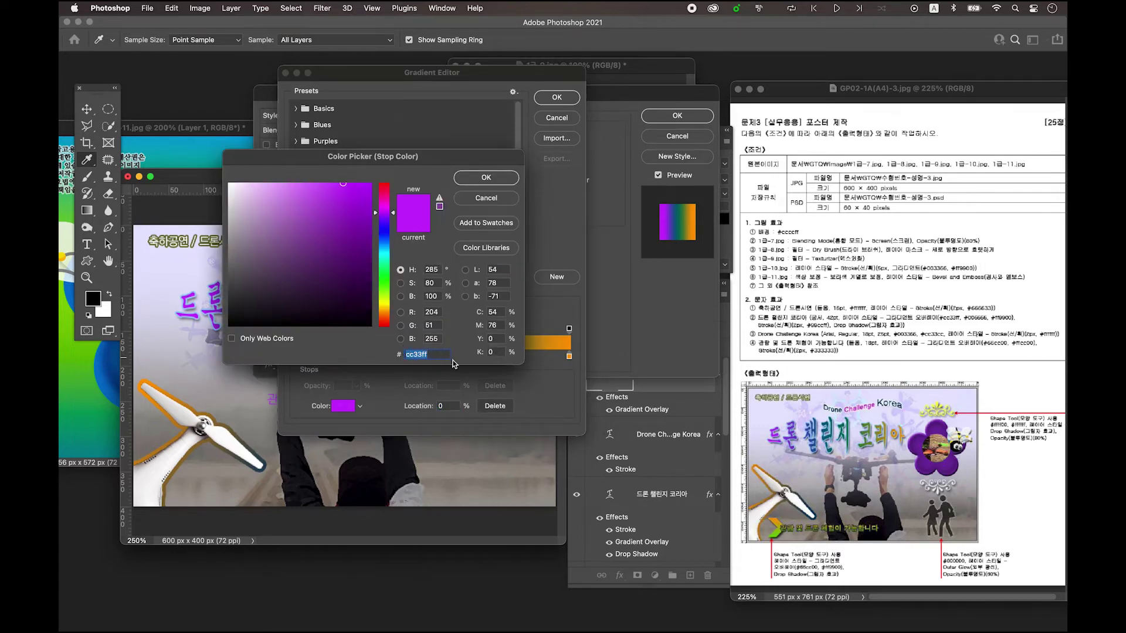
{"action": "type", "text": "66cc"}
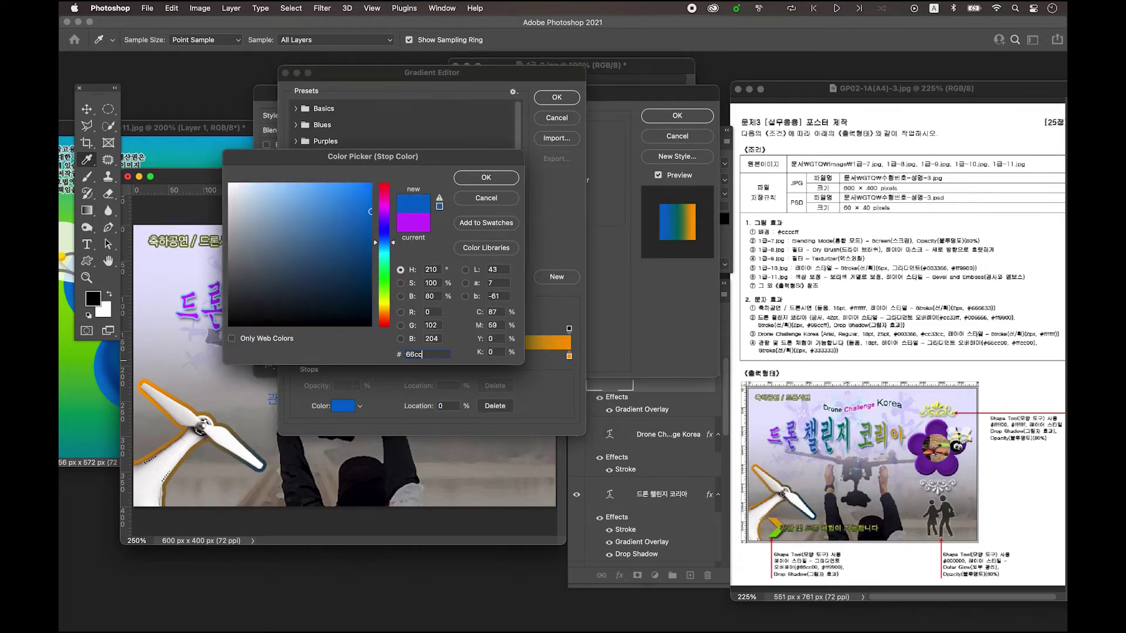
{"action": "type", "text": "00"}
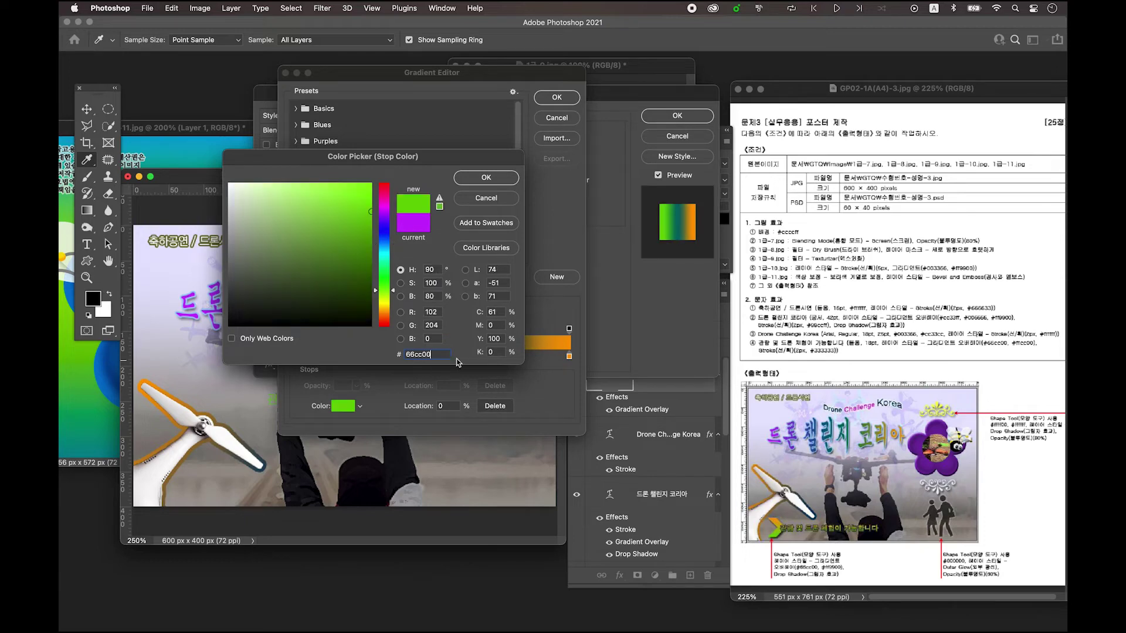
{"action": "left_click", "coordinate": [486, 177]}
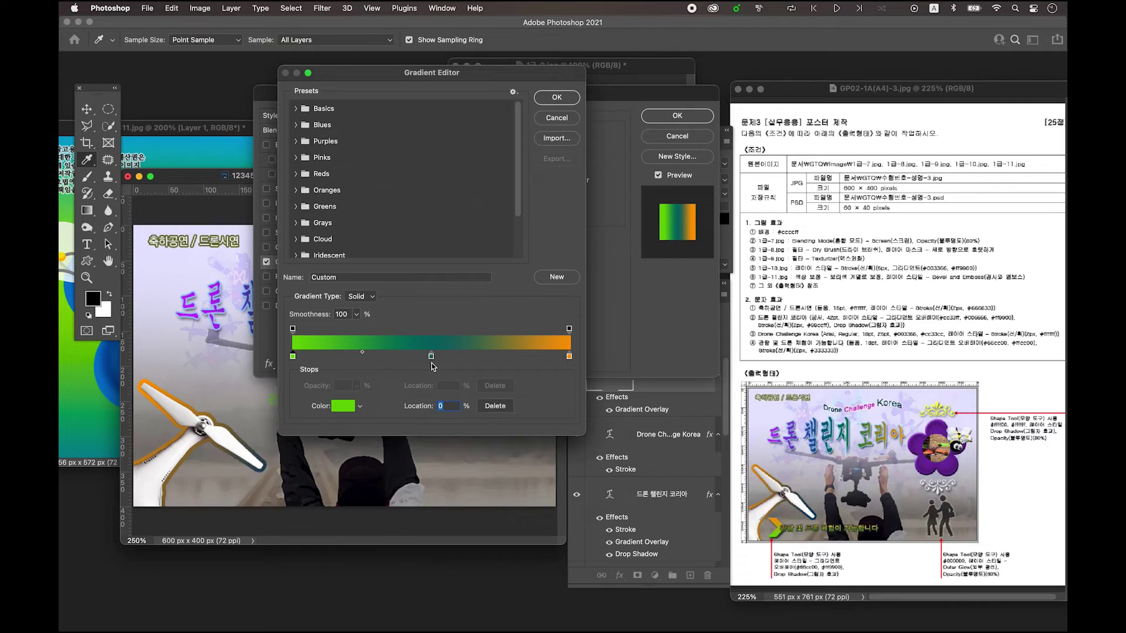
- Delete the middle gradient stop and set the end colour to light orange #ffcc99
{"action": "left_click", "coordinate": [432, 358]}
{"action": "left_click_drag", "start_coordinate": [432, 357], "coordinate": [427, 379]}
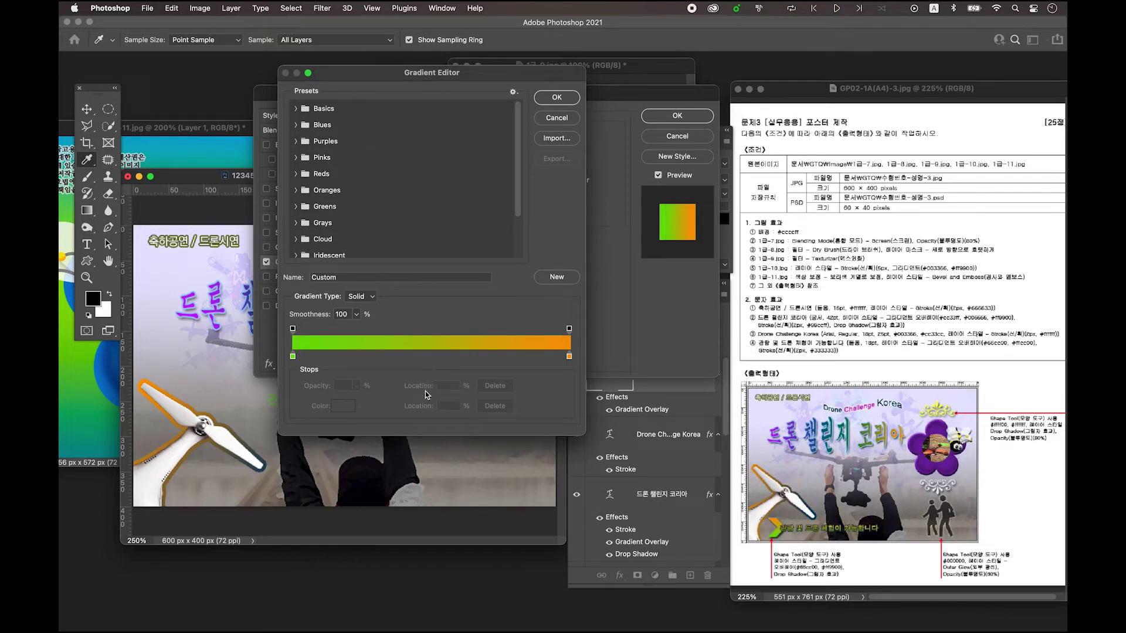
{"action": "double_click", "coordinate": [569, 357]}
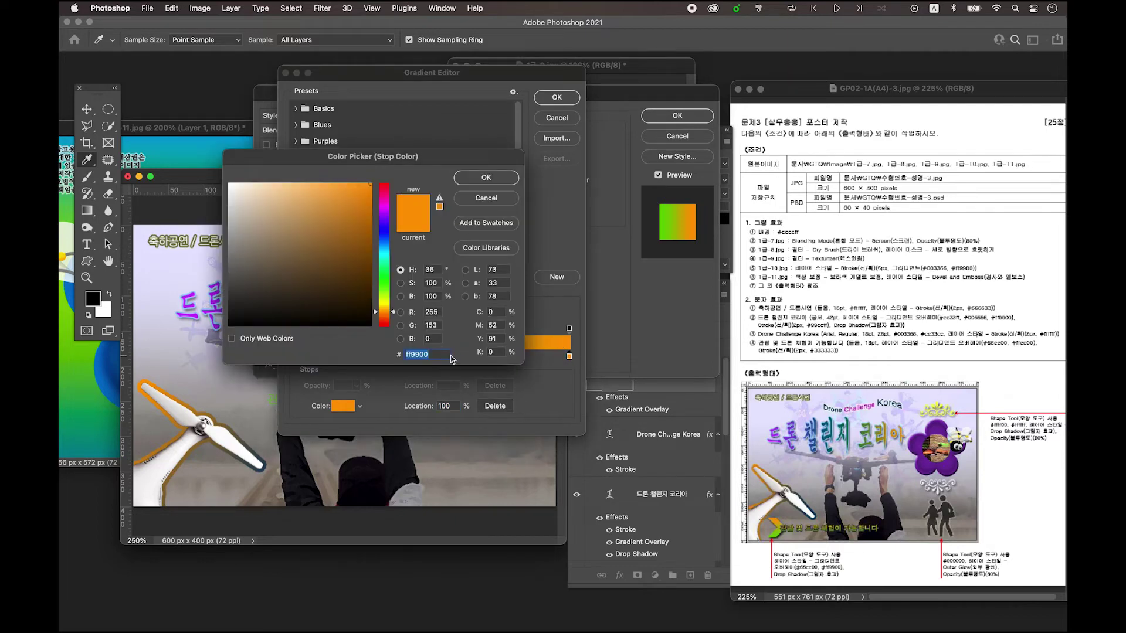
{"action": "type", "text": "ffcc99"}
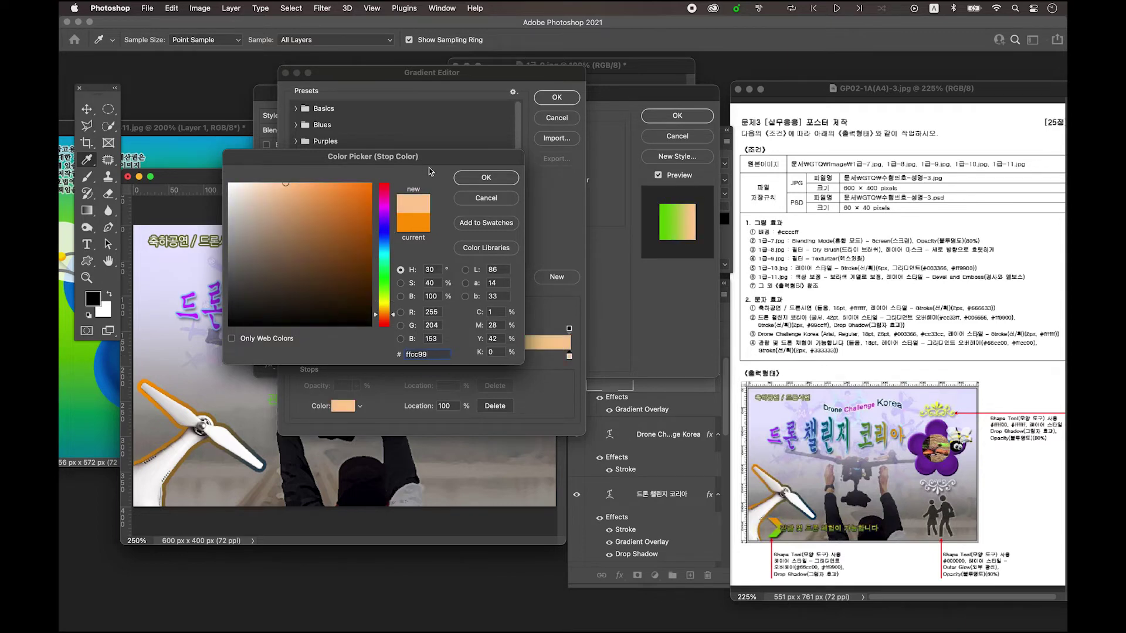
{"action": "left_click", "coordinate": [486, 182]}
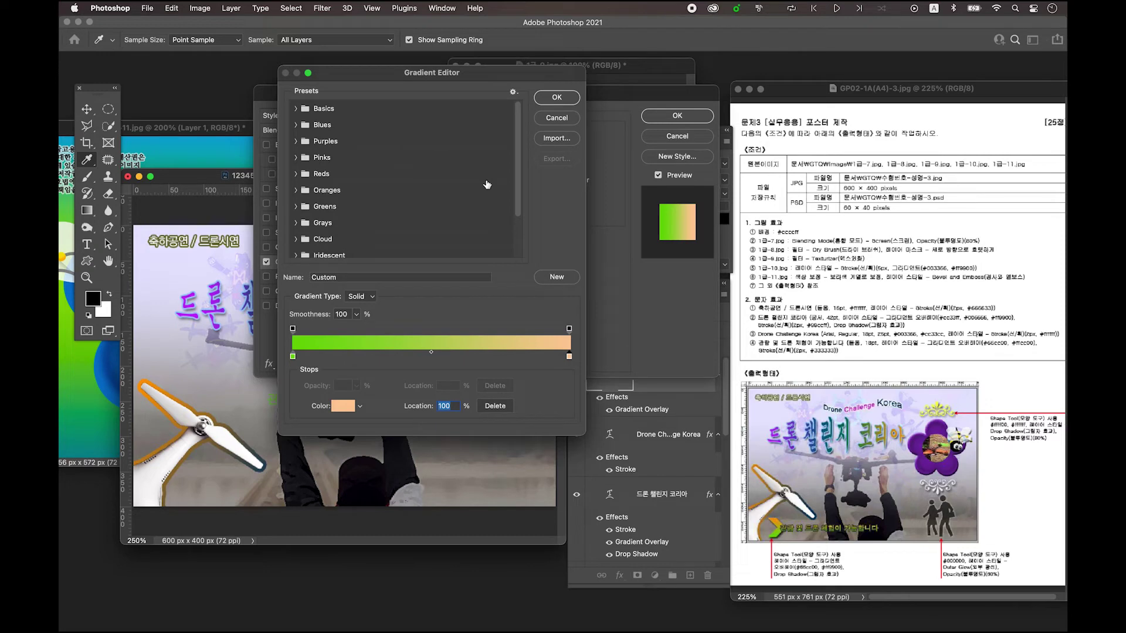
{"action": "left_click", "coordinate": [547, 103]}
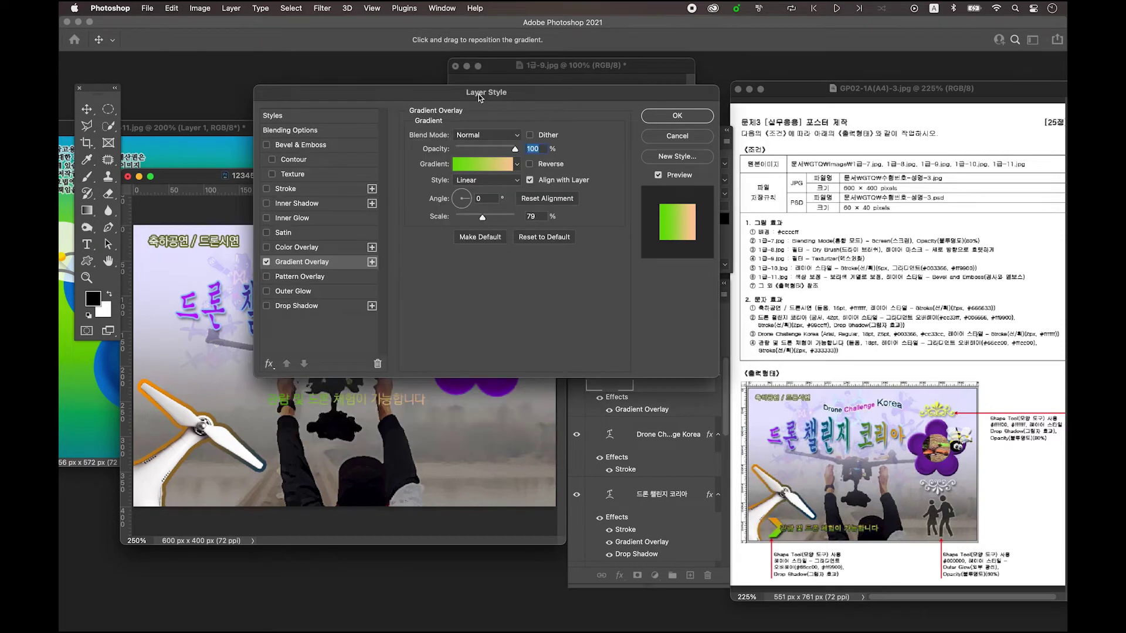
- Set the caption's Gradient Overlay angle to 90°
{"action": "left_click_drag", "start_coordinate": [478, 95], "coordinate": [488, 91]}
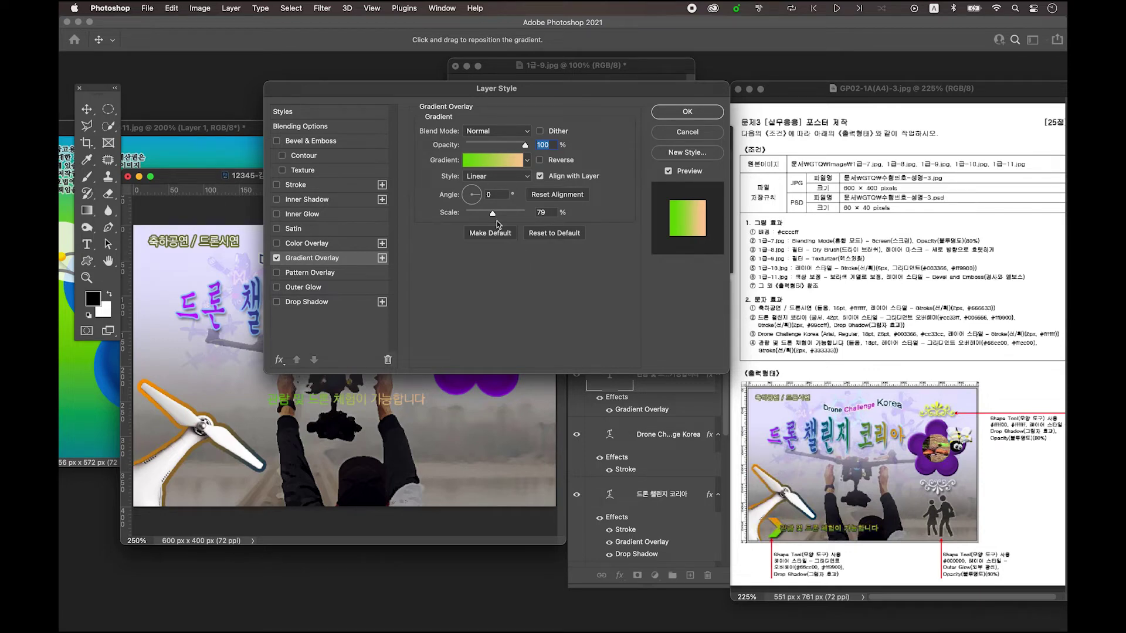
{"action": "left_click", "coordinate": [495, 195]}
{"action": "type", "text": "90"}
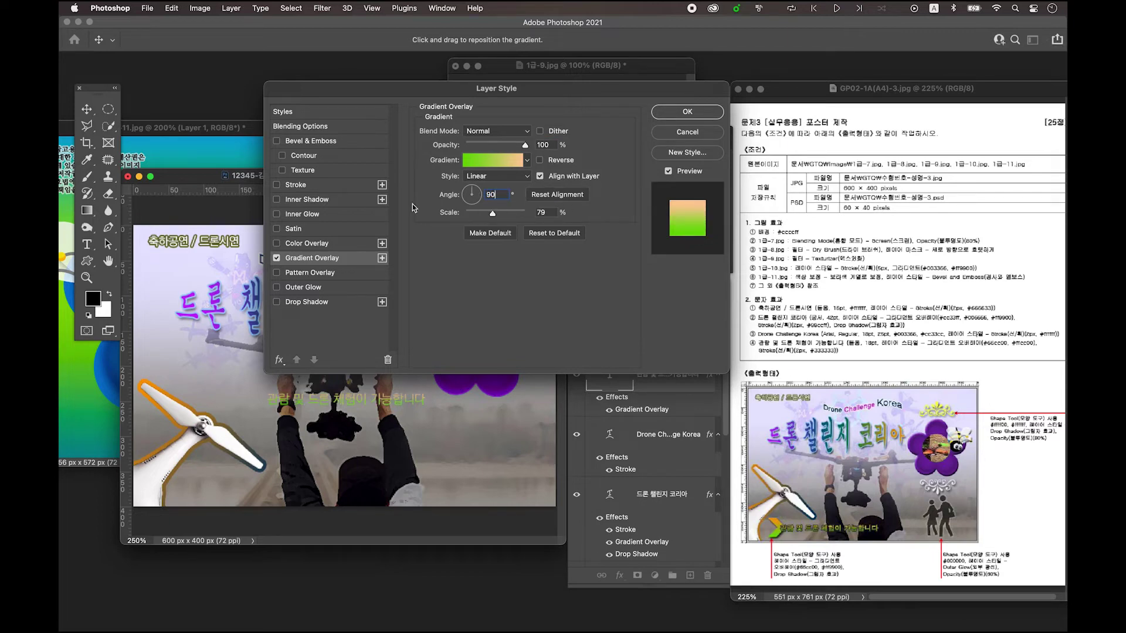
- Add a 2 px dark grey #333333 Stroke to the caption and apply the styles
{"action": "left_click", "coordinate": [320, 187]}
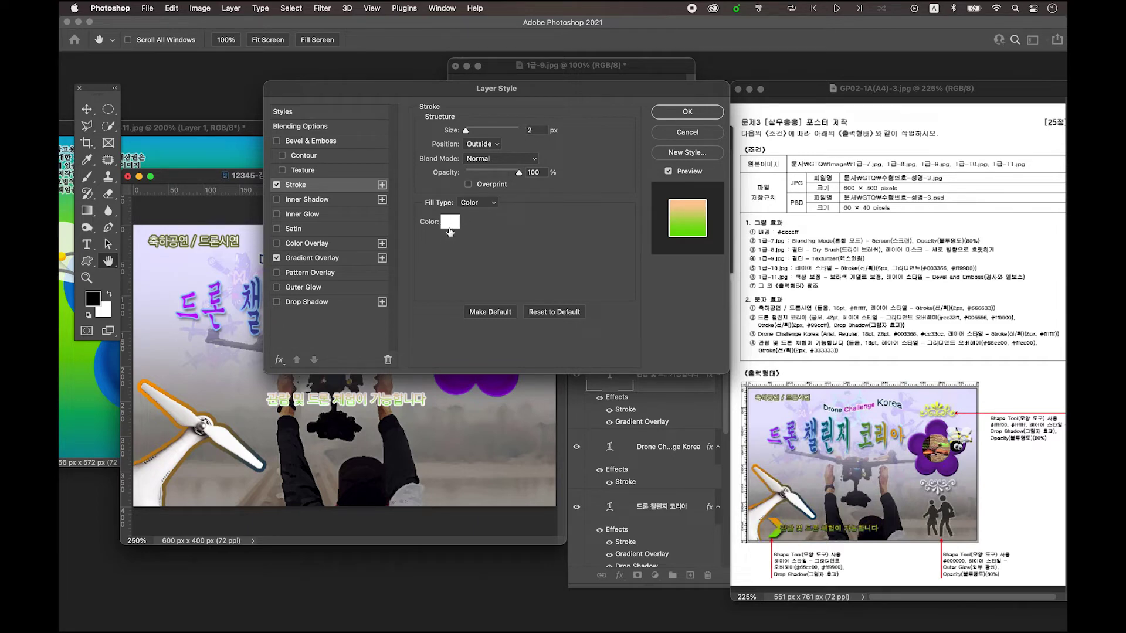
{"action": "left_click", "coordinate": [450, 224]}
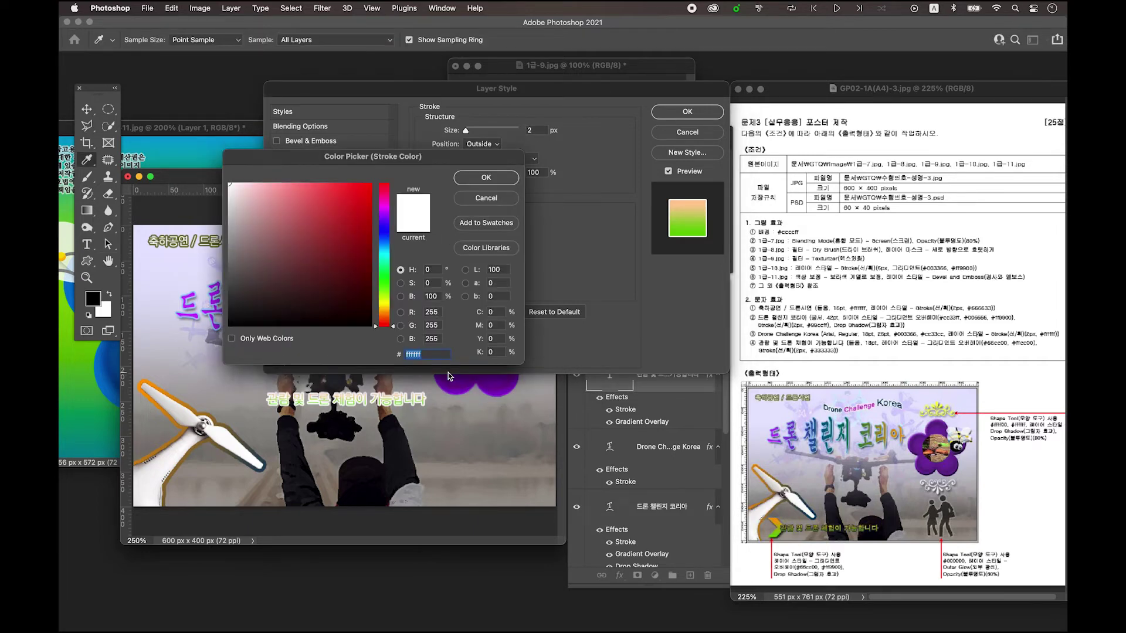
{"action": "type", "text": "333333"}
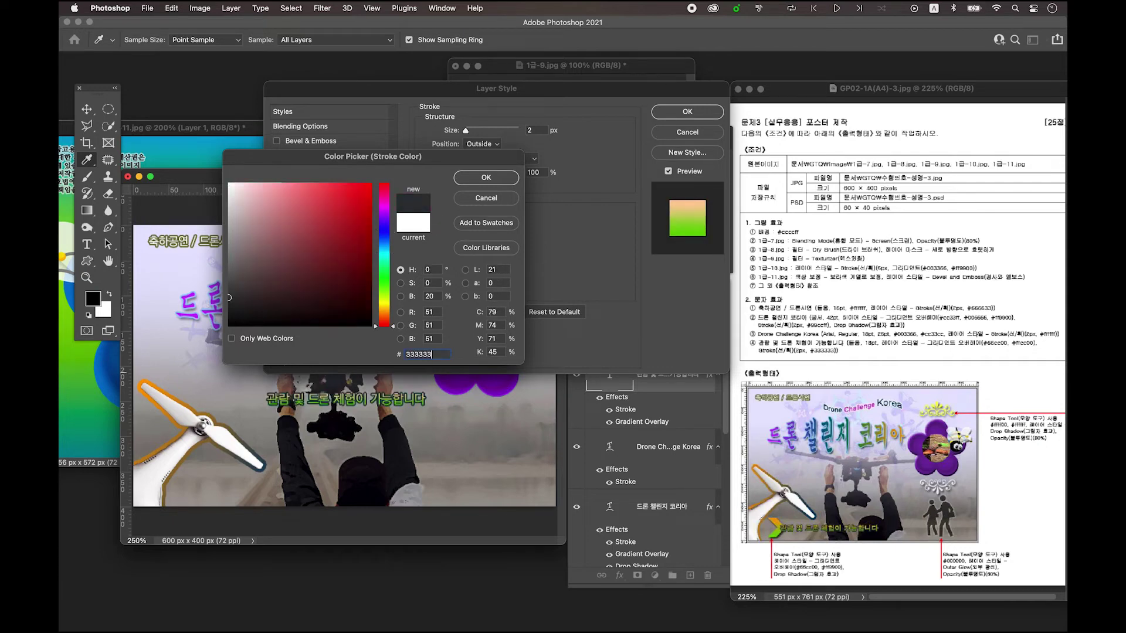
{"action": "left_click", "coordinate": [508, 179]}
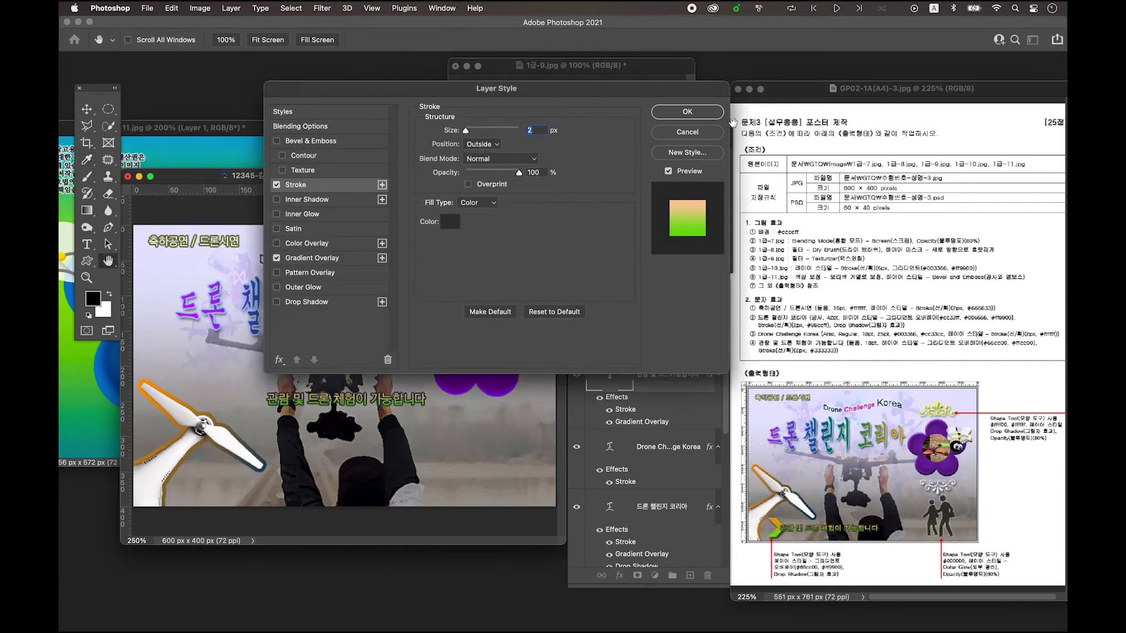
{"action": "left_click", "coordinate": [701, 113]}
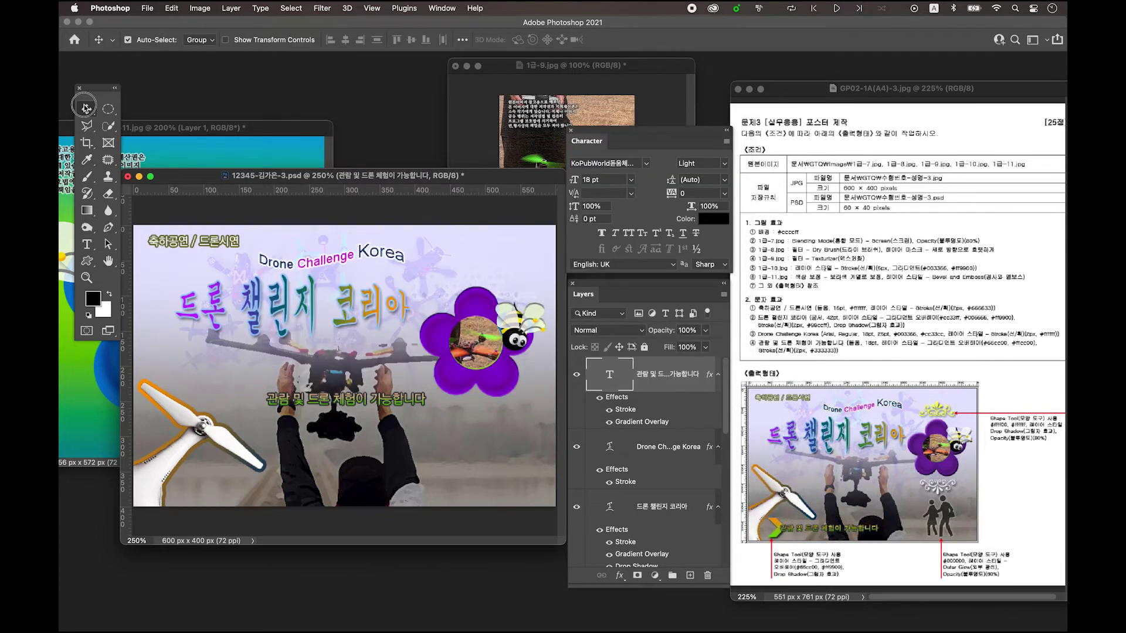
- Drag the Korean caption down to the poster's bottom edge and centre it horizontally
{"action": "left_click_drag", "start_coordinate": [342, 409], "coordinate": [282, 496]}
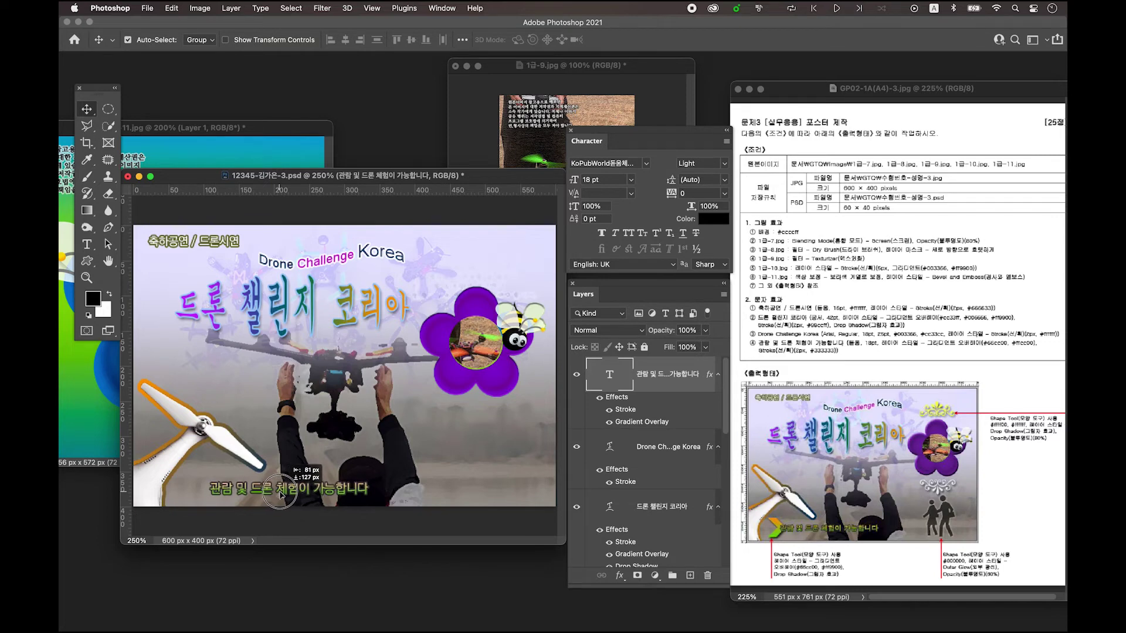
{"action": "left_click_drag", "start_coordinate": [317, 494], "coordinate": [312, 491]}
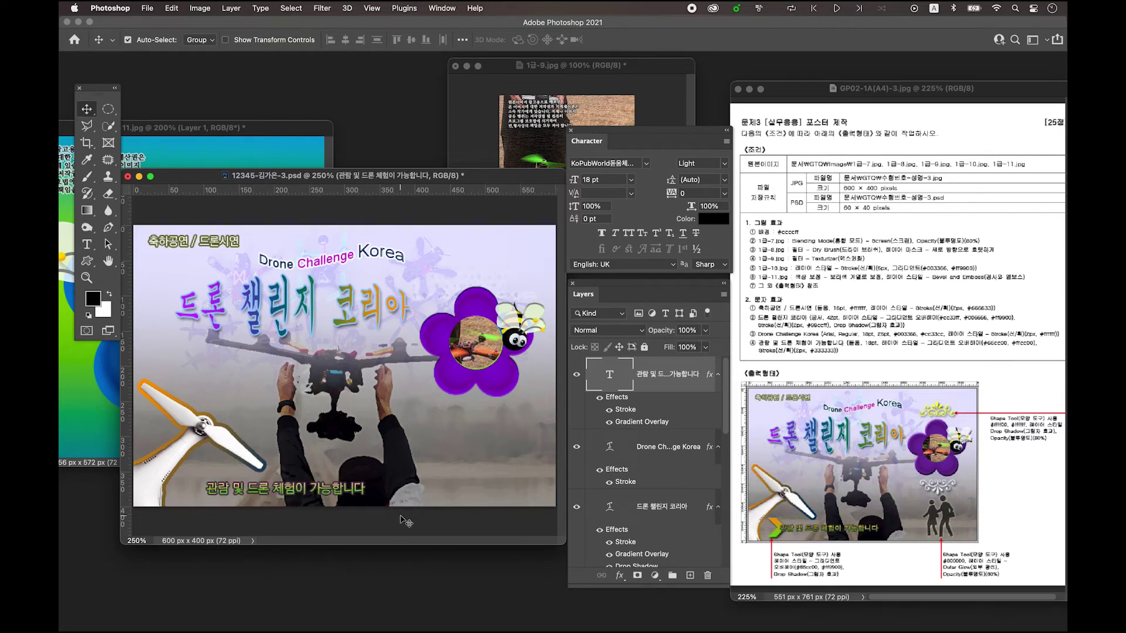
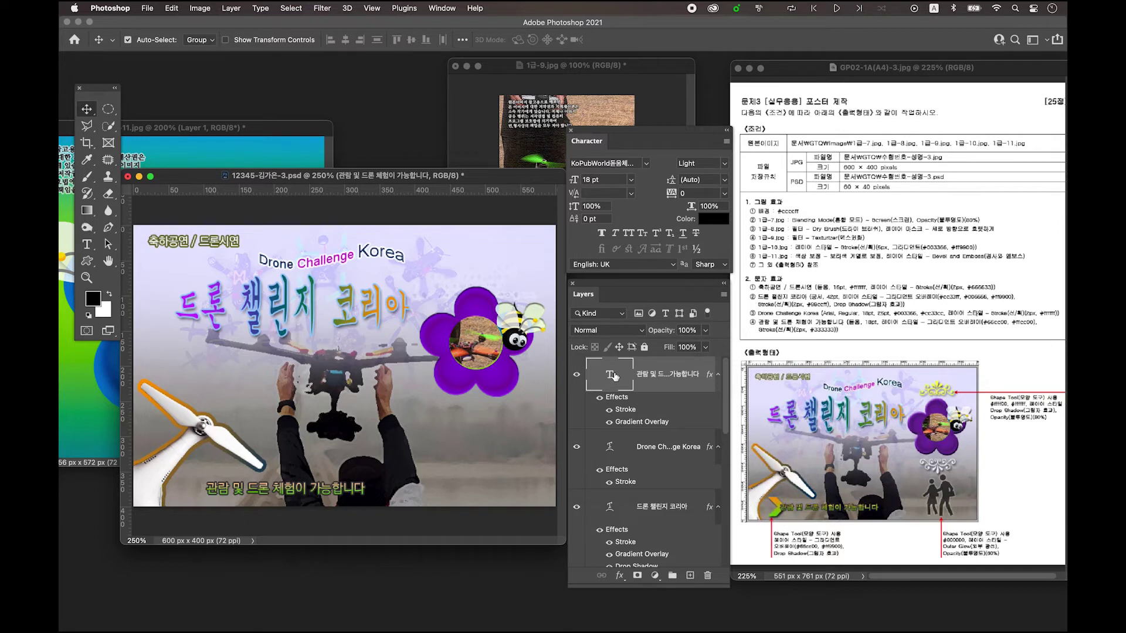
- Add an empty Layer 7 above the text layers for the ornament
{"action": "left_click", "coordinate": [692, 576]}
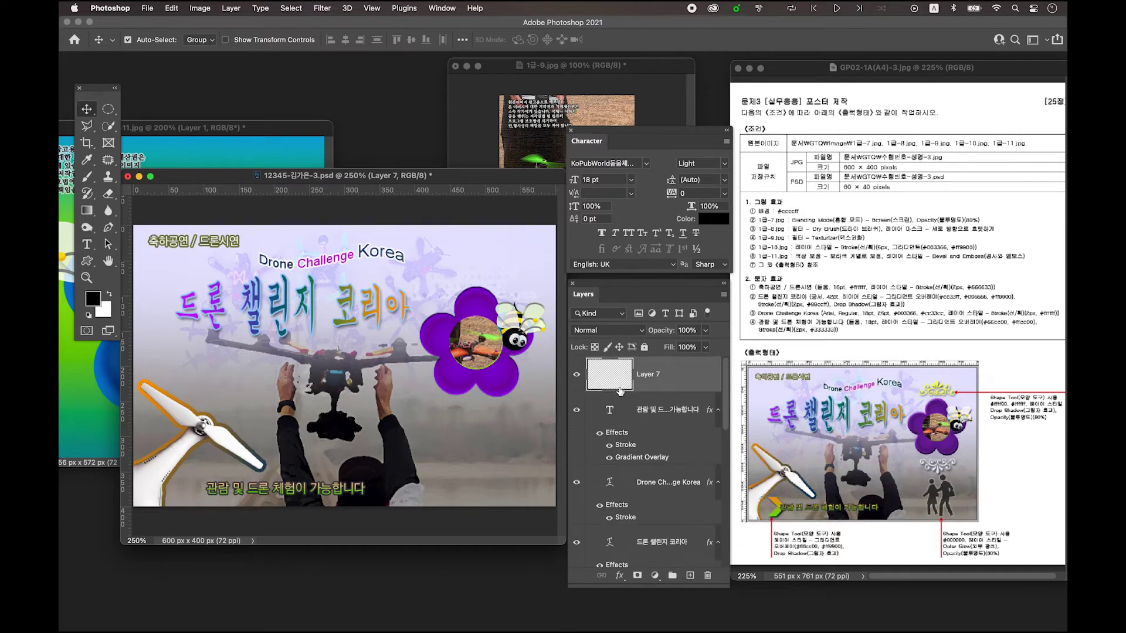
- Select the Custom Shape tool and pick Ornament 5 from the Shape picker
{"action": "left_click", "coordinate": [89, 266]}
{"action": "left_click", "coordinate": [134, 257]}
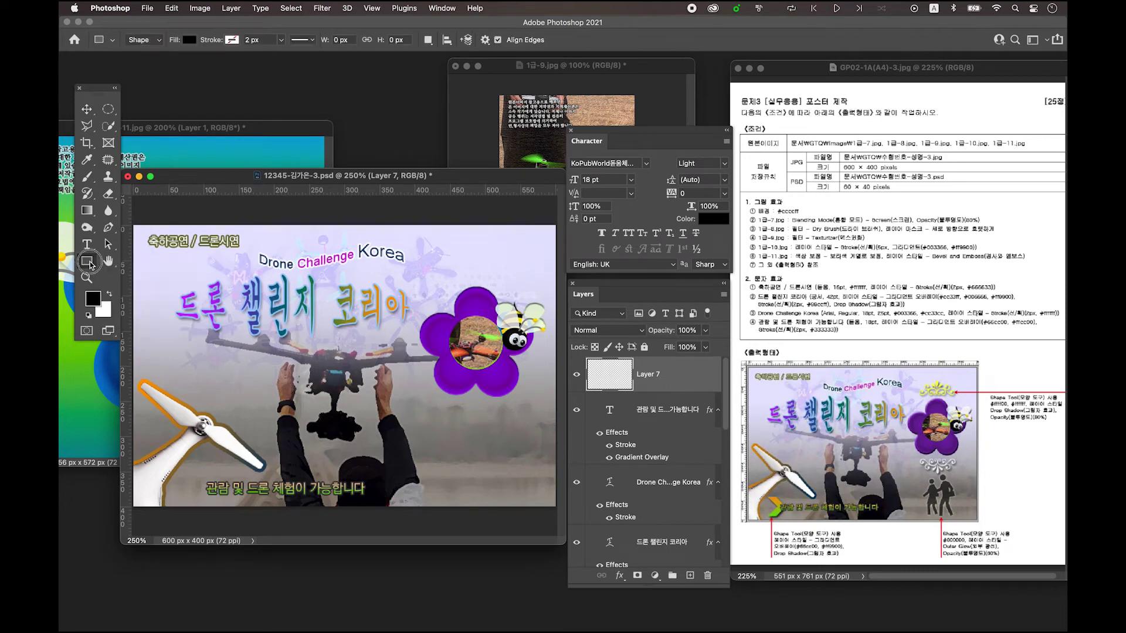
{"action": "left_click", "coordinate": [89, 264]}
{"action": "left_click", "coordinate": [81, 261]}
{"action": "left_click", "coordinate": [81, 261]}
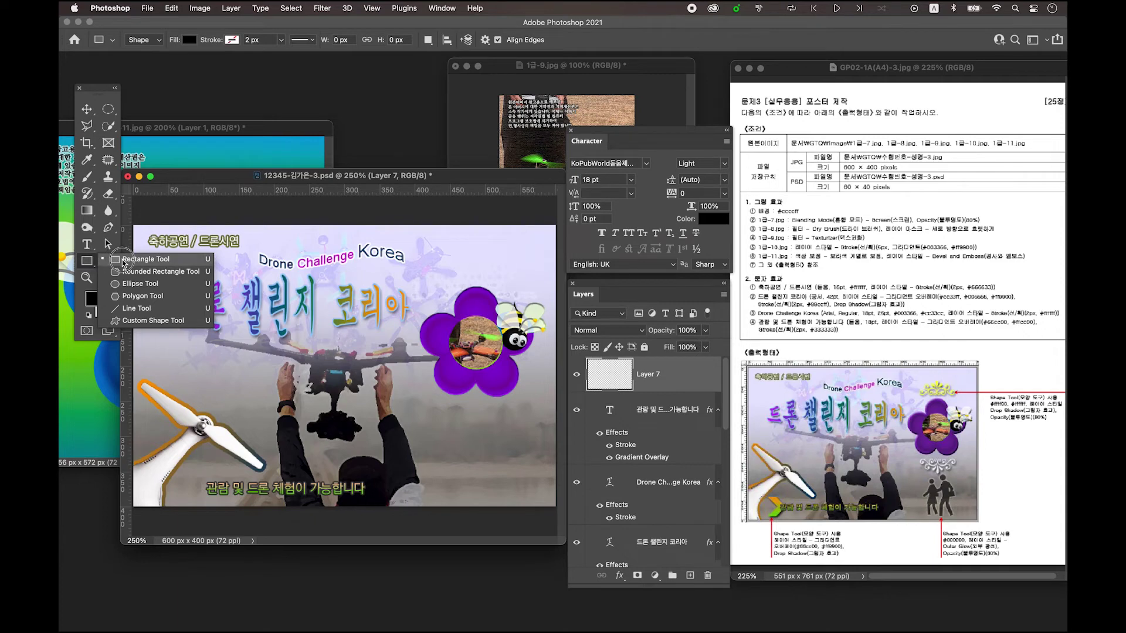
{"action": "left_click", "coordinate": [152, 327]}
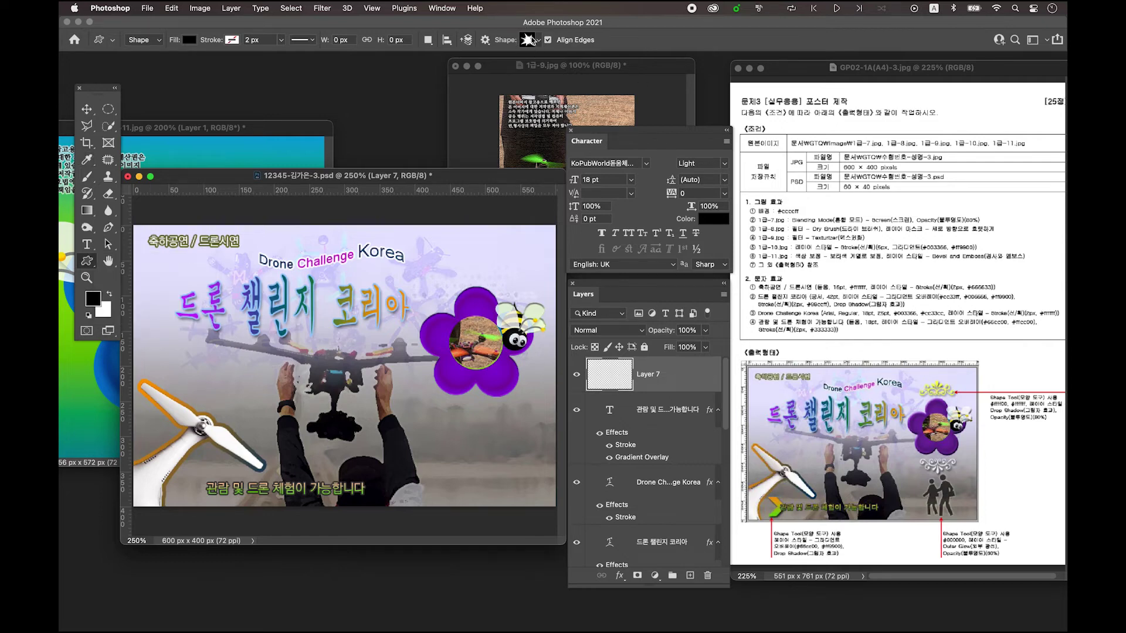
{"action": "left_click", "coordinate": [529, 41]}
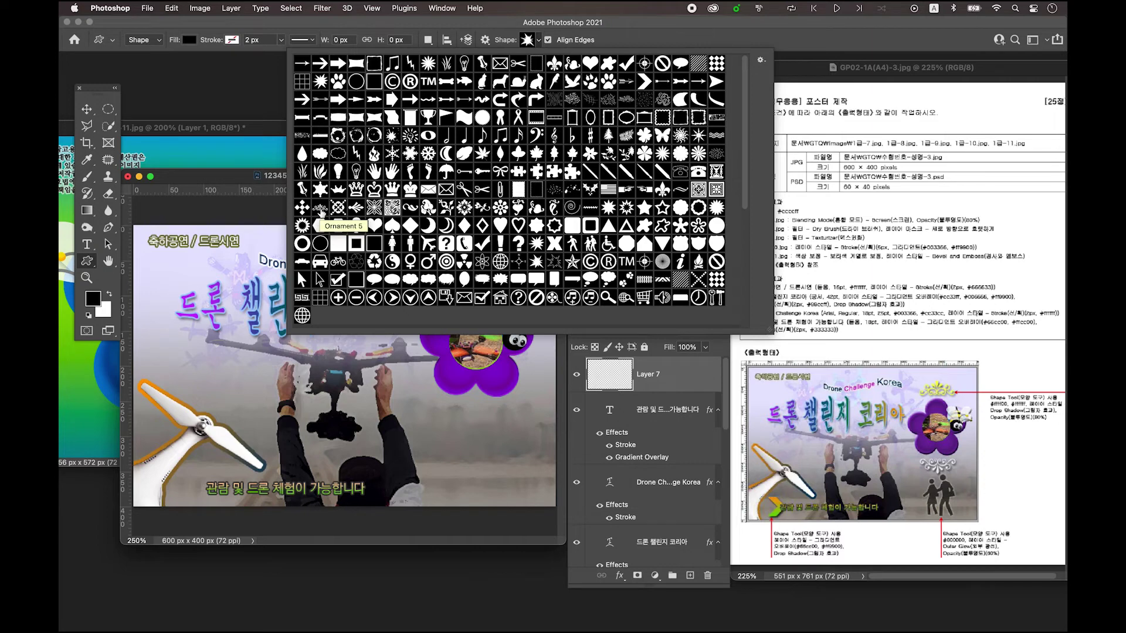
{"action": "left_click", "coordinate": [320, 209]}
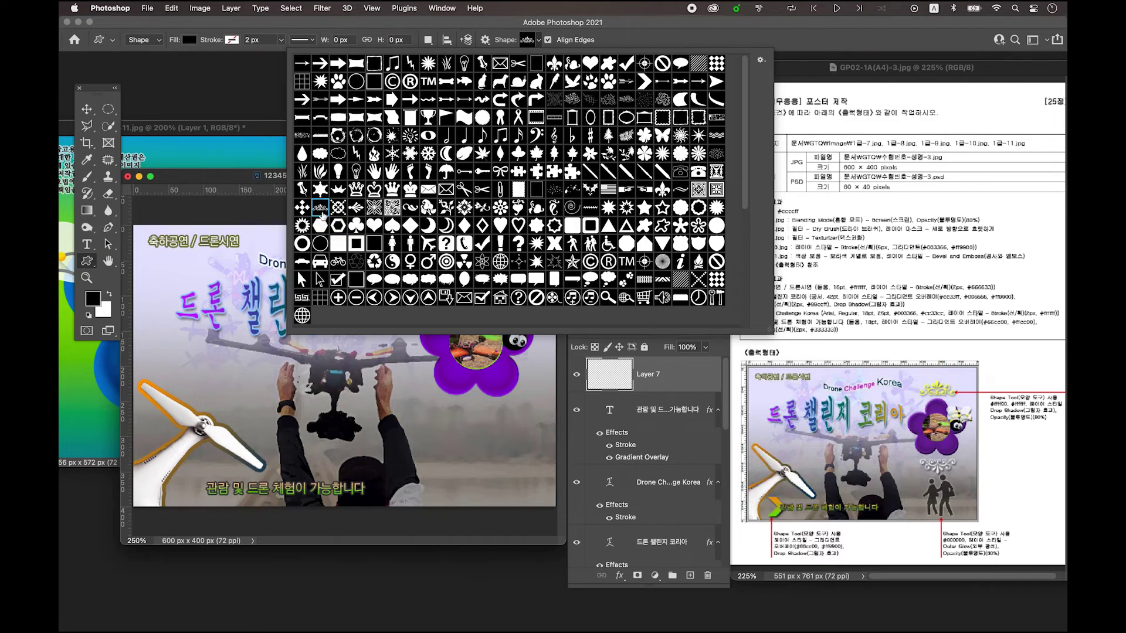
{"action": "left_click", "coordinate": [237, 179]}
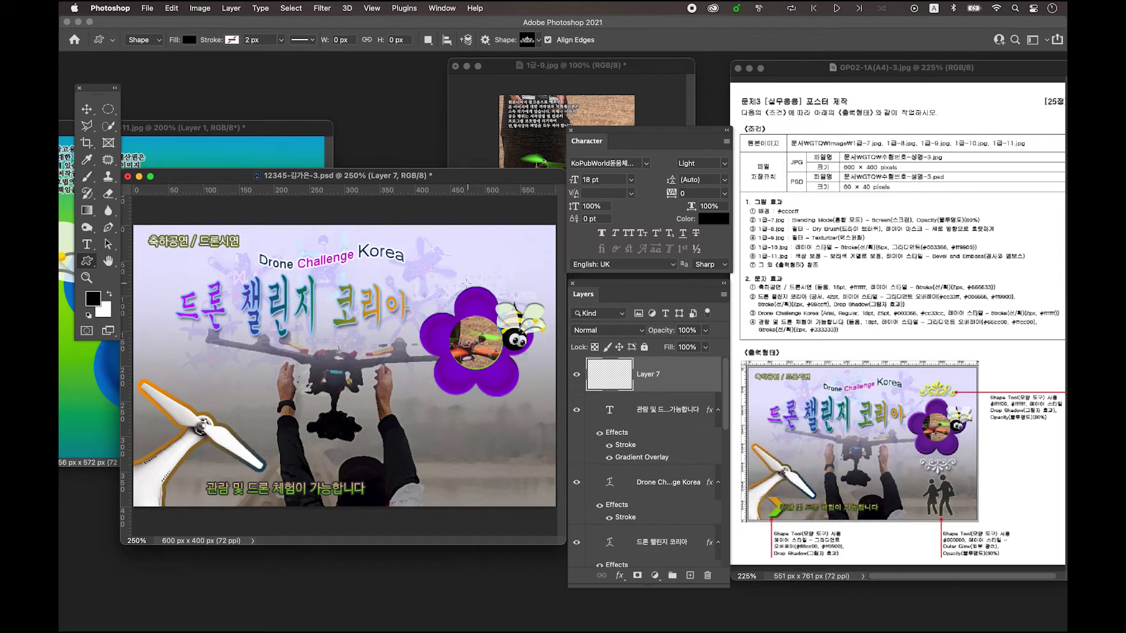
- Draw the Ornament 5 flourish above the purple flower and scale it to about 92%
{"action": "left_click_drag", "start_coordinate": [441, 254], "coordinate": [522, 287]}
{"action": "key", "text": "v"}
{"action": "left_click", "coordinate": [87, 109]}
{"action": "left_click_drag", "start_coordinate": [489, 268], "coordinate": [492, 269]}
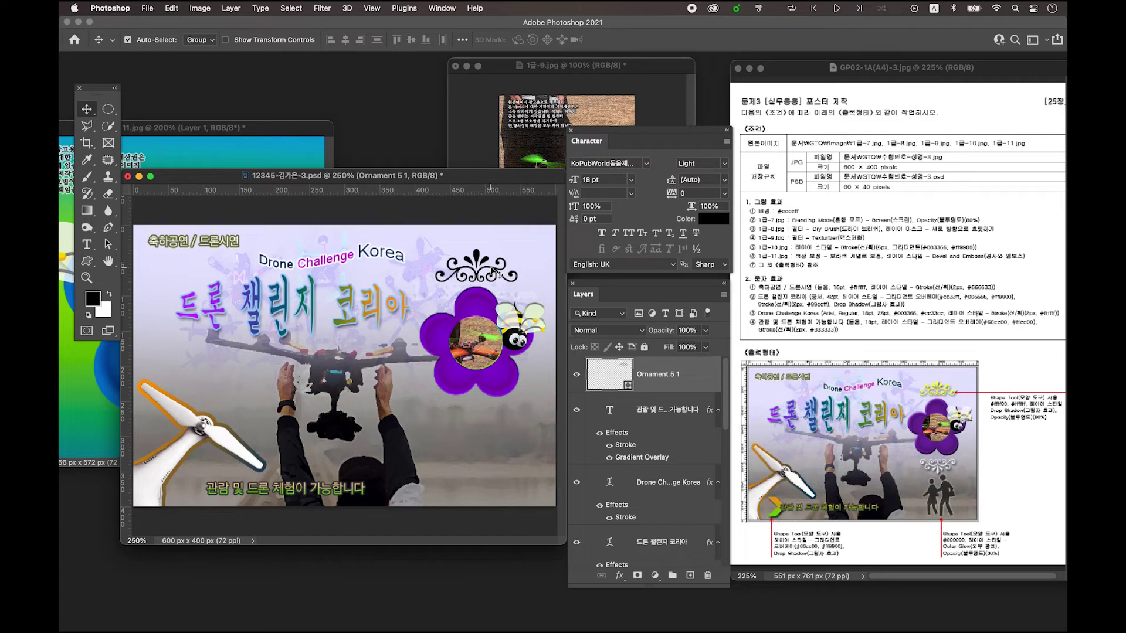
{"action": "key", "text": "super+t"}
{"action": "left_click_drag", "start_coordinate": [518, 281], "coordinate": [511, 279]}
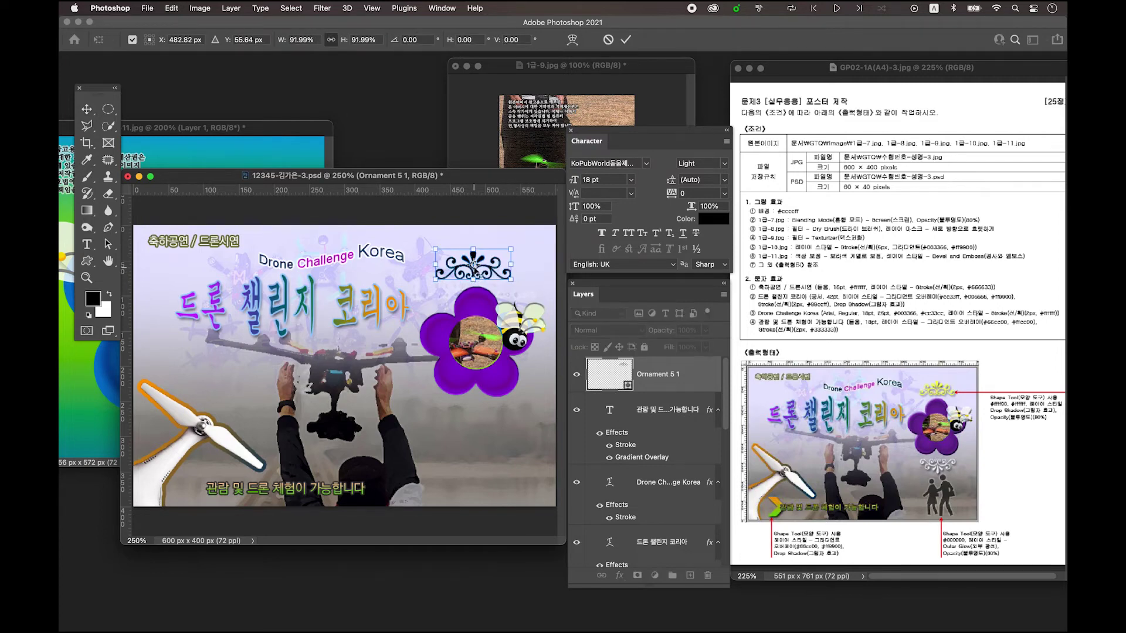
{"action": "key", "text": "Return"}
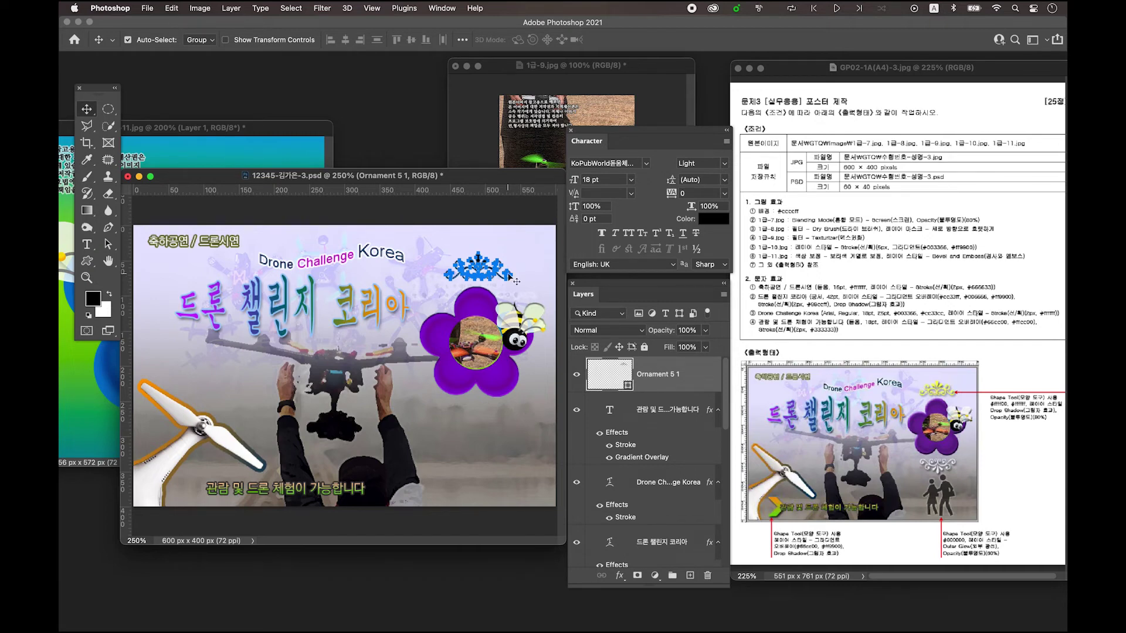
- Duplicate the ornament, flip the copy vertically, and move it below the purple flower
{"action": "left_click", "coordinate": [682, 385]}
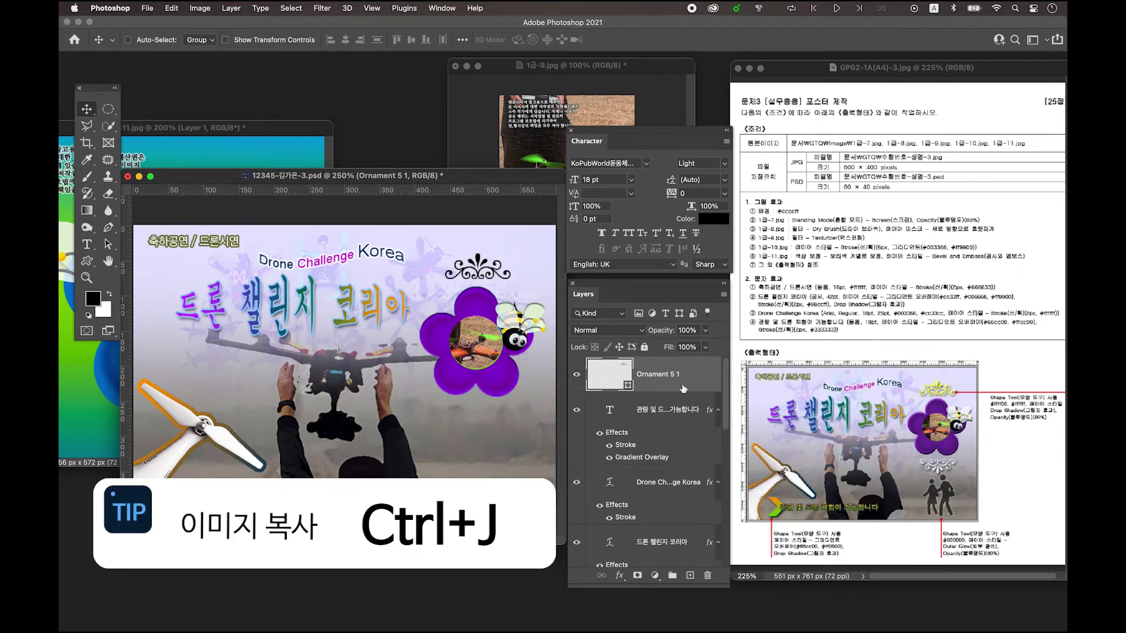
{"action": "key", "text": "super+j"}
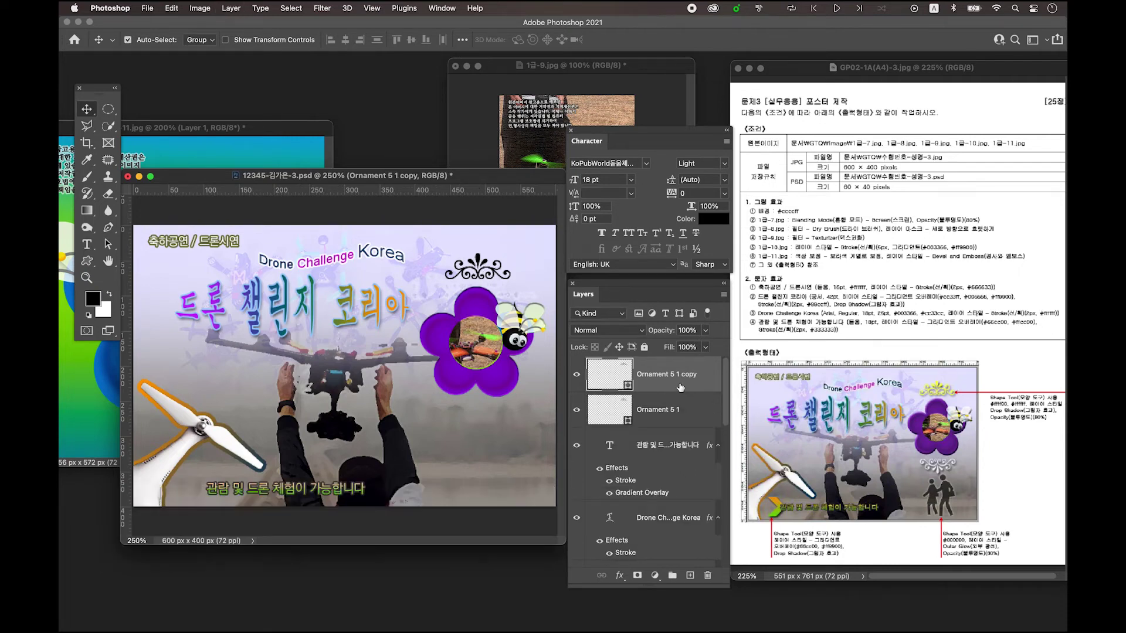
{"action": "key", "text": "super+t"}
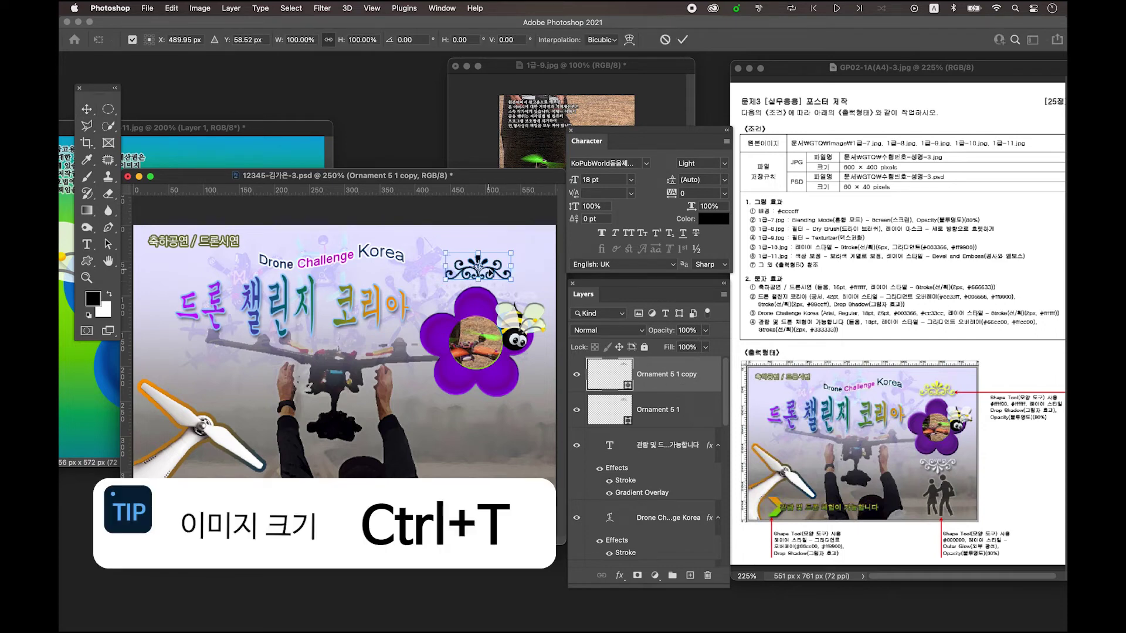
{"action": "right_click", "coordinate": [480, 266]}
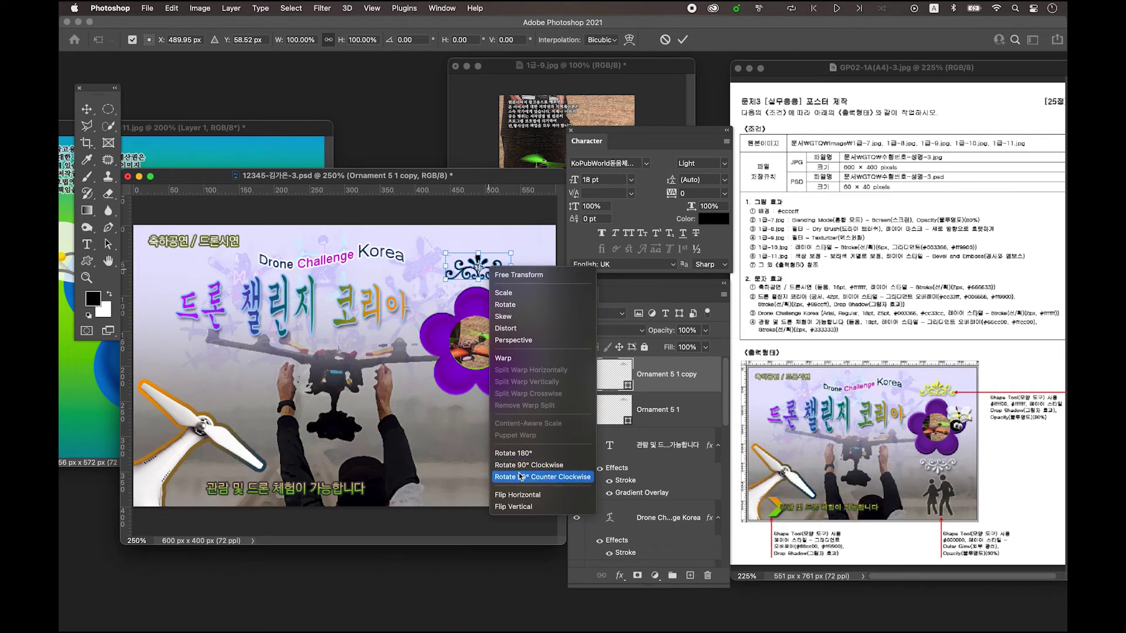
{"action": "left_click", "coordinate": [574, 506]}
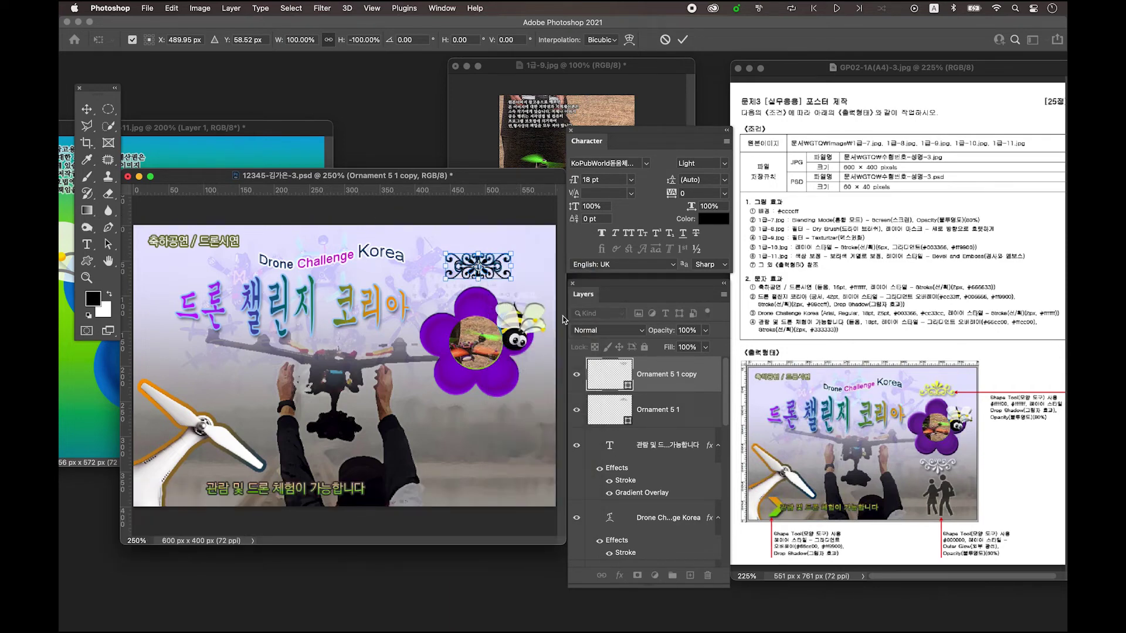
{"action": "left_click_drag", "start_coordinate": [492, 266], "coordinate": [493, 414]}
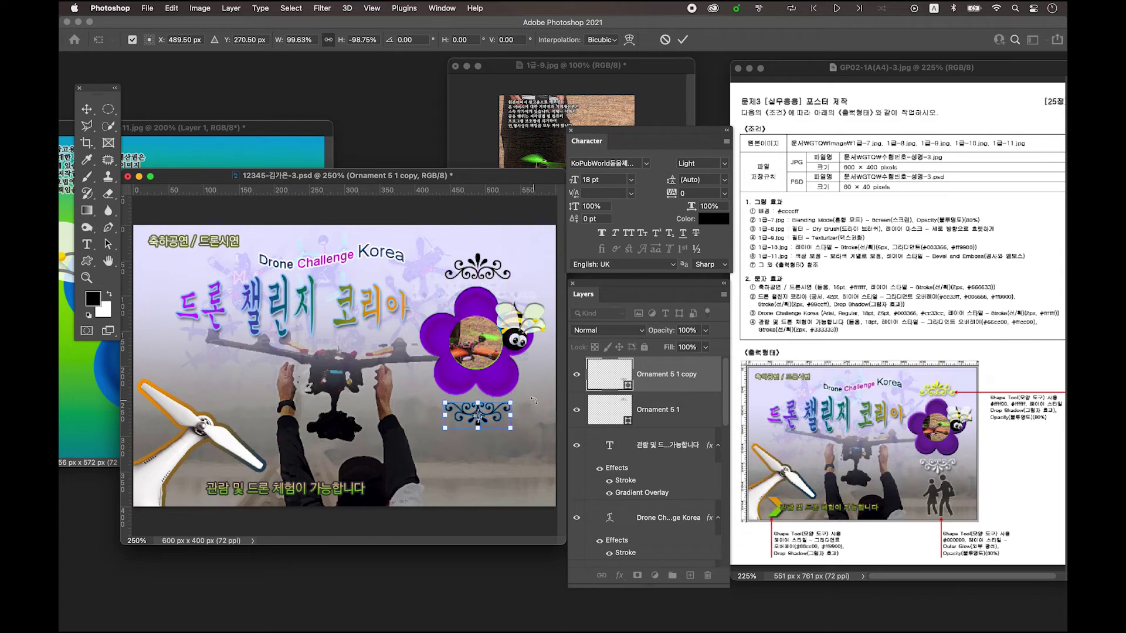
{"action": "key", "text": "Return"}
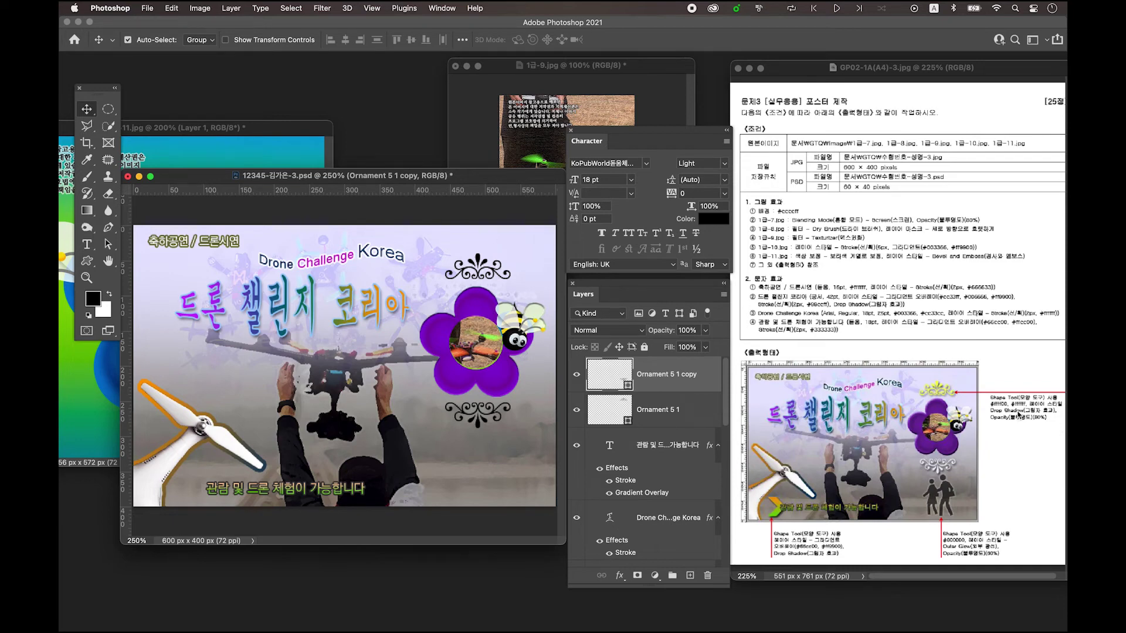
- Colour the upper Ornament 5 1 shape yellow #ffff00
{"action": "left_click", "coordinate": [477, 268]}
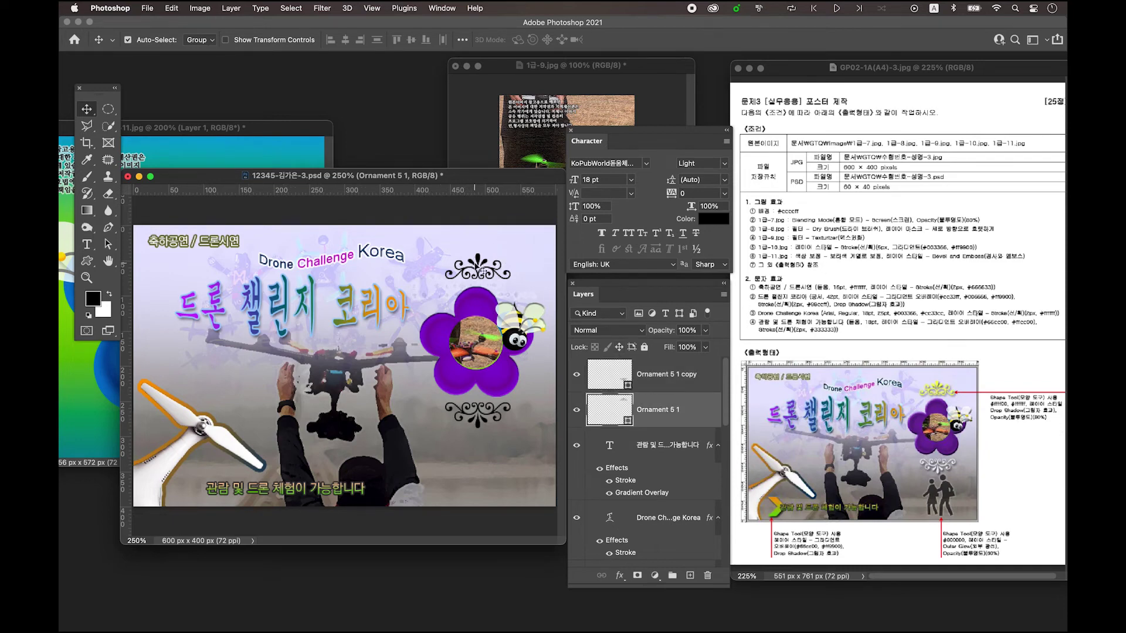
{"action": "left_click", "coordinate": [478, 261]}
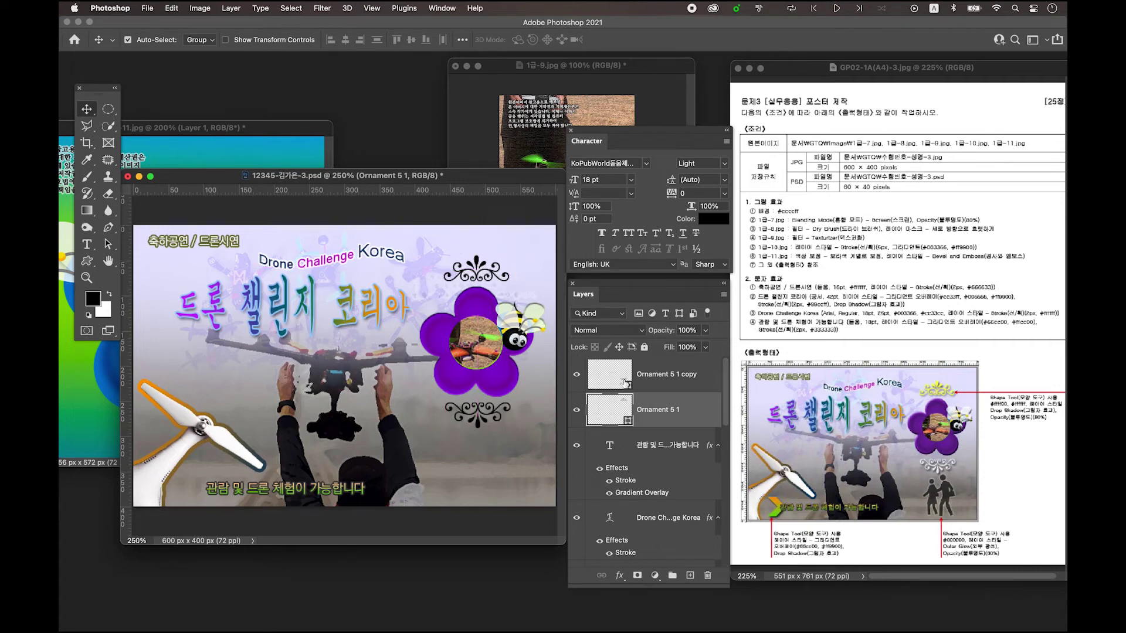
{"action": "double_click", "coordinate": [624, 410]}
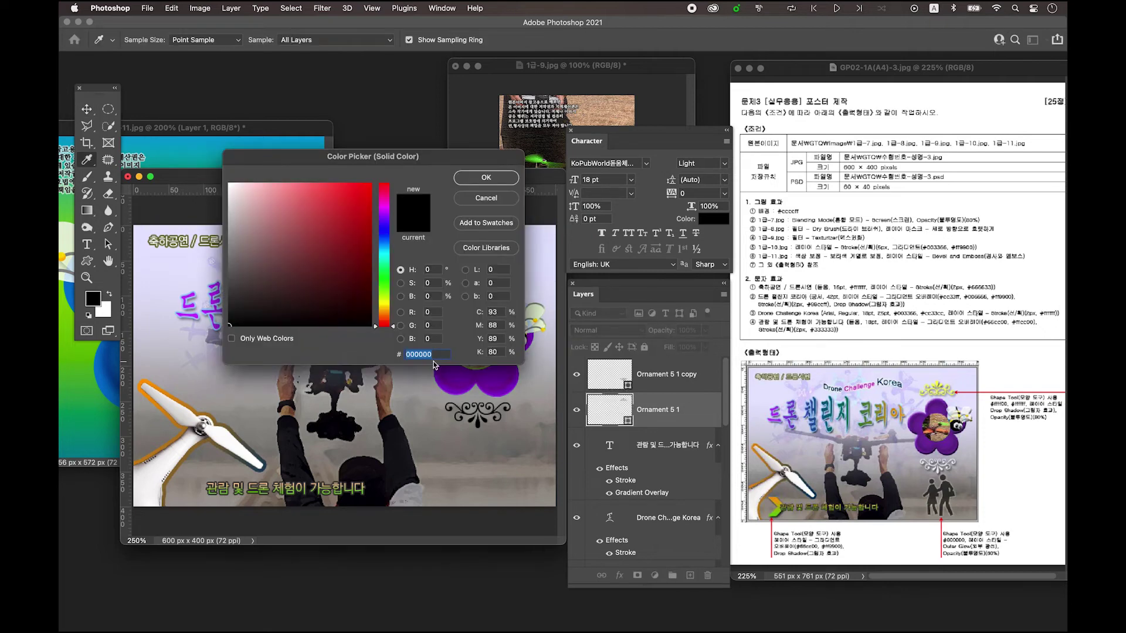
{"action": "type", "text": "fff"}
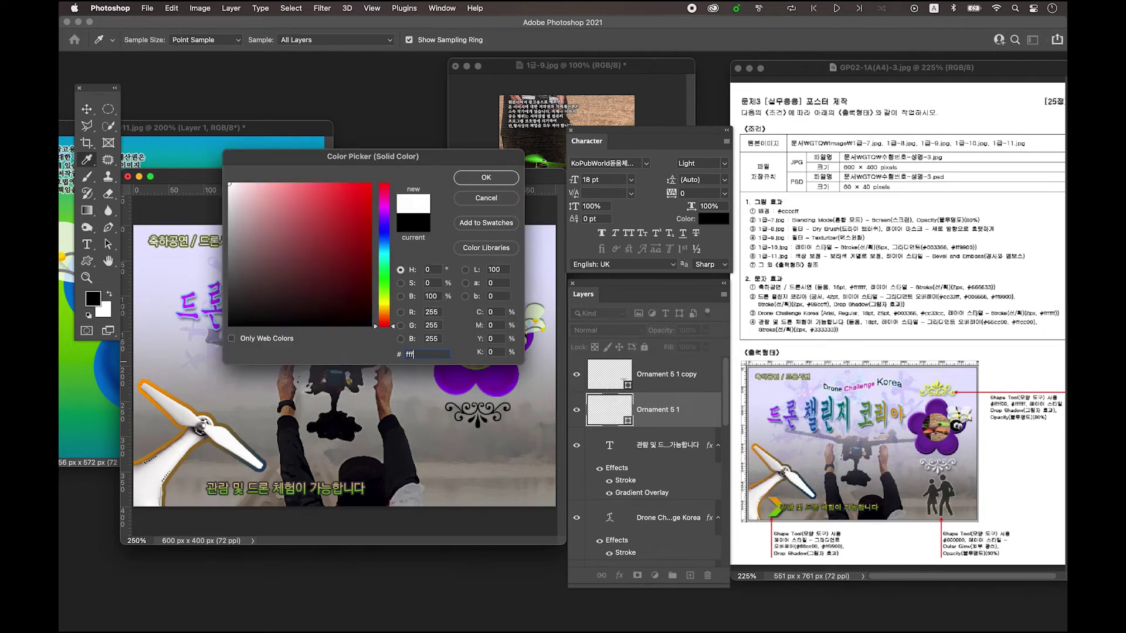
{"action": "type", "text": "f00"}
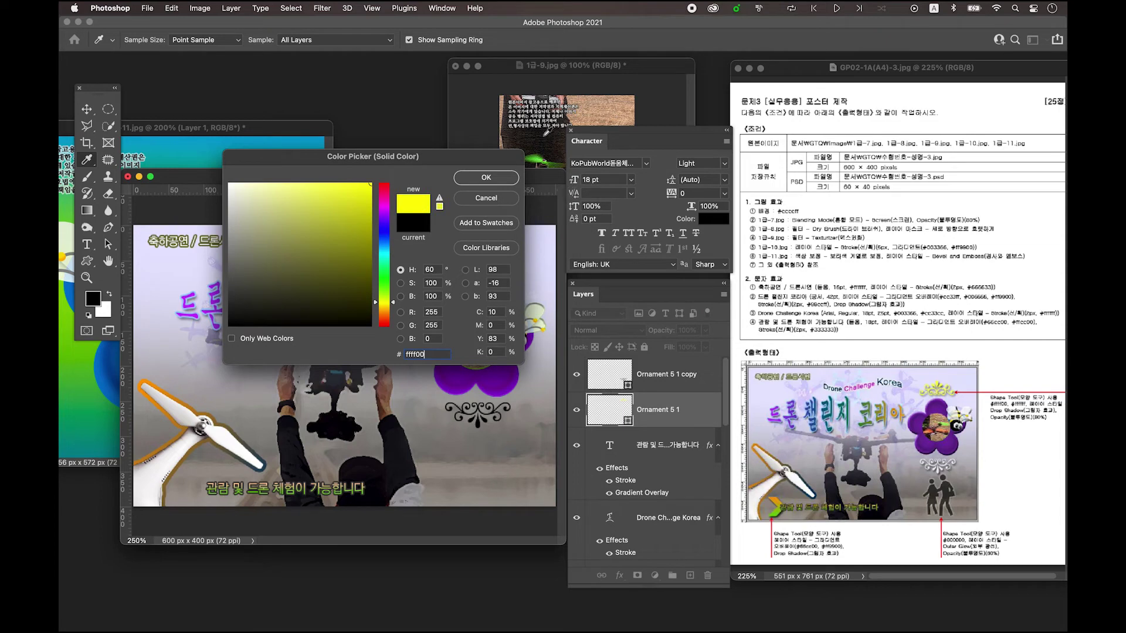
{"action": "left_click", "coordinate": [503, 181]}
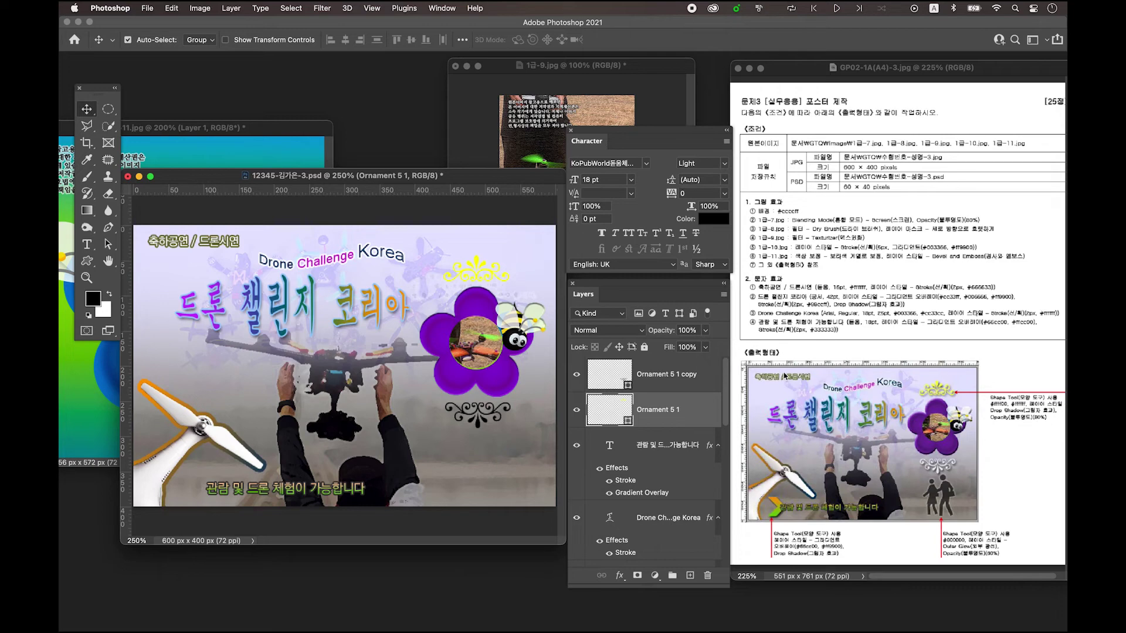
- Add a drop shadow to the upper ornament and set its layer opacity to 90%
{"action": "double_click", "coordinate": [703, 415]}
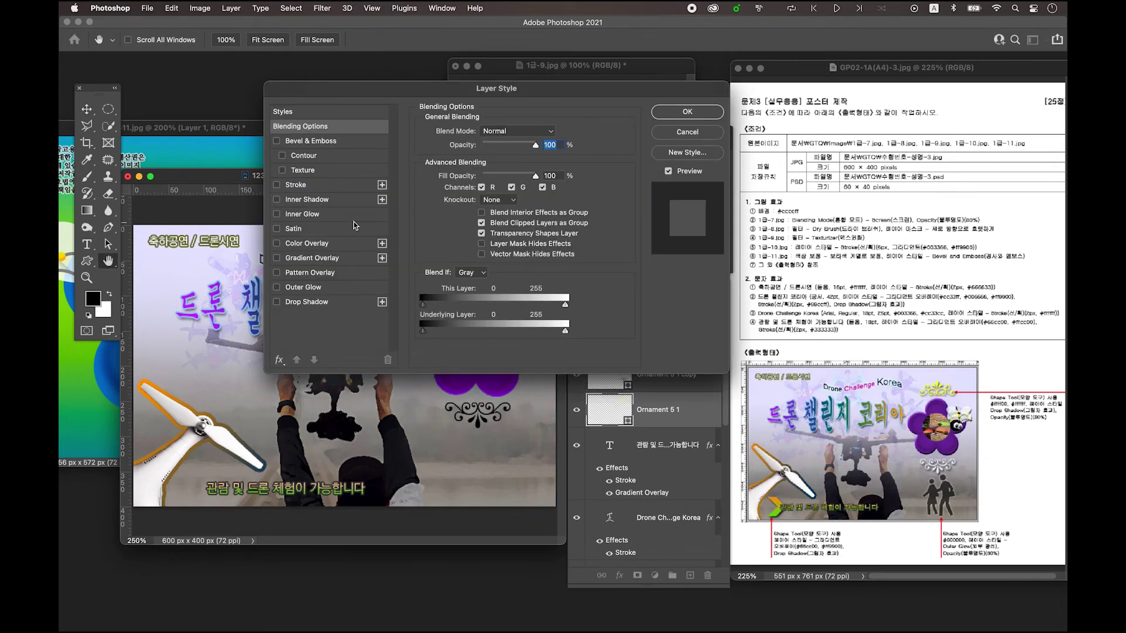
{"action": "left_click", "coordinate": [325, 303]}
{"action": "left_click", "coordinate": [686, 113]}
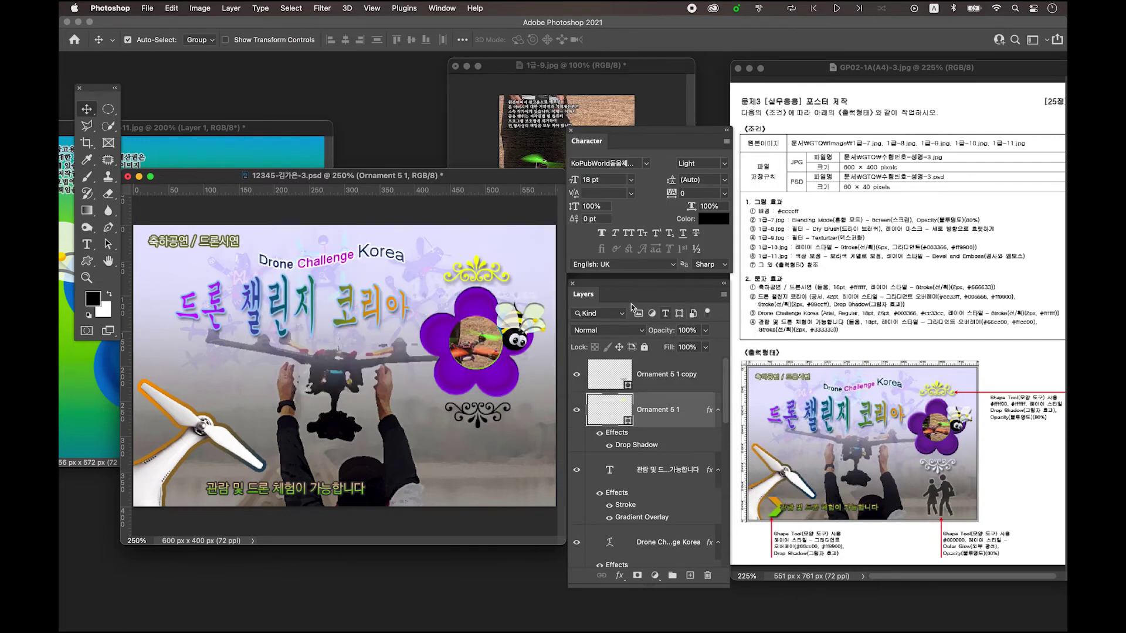
{"action": "left_click", "coordinate": [686, 330]}
{"action": "type", "text": "90"}
- Fill the lower ornament copy with white #ffffff
{"action": "left_click", "coordinate": [610, 377]}
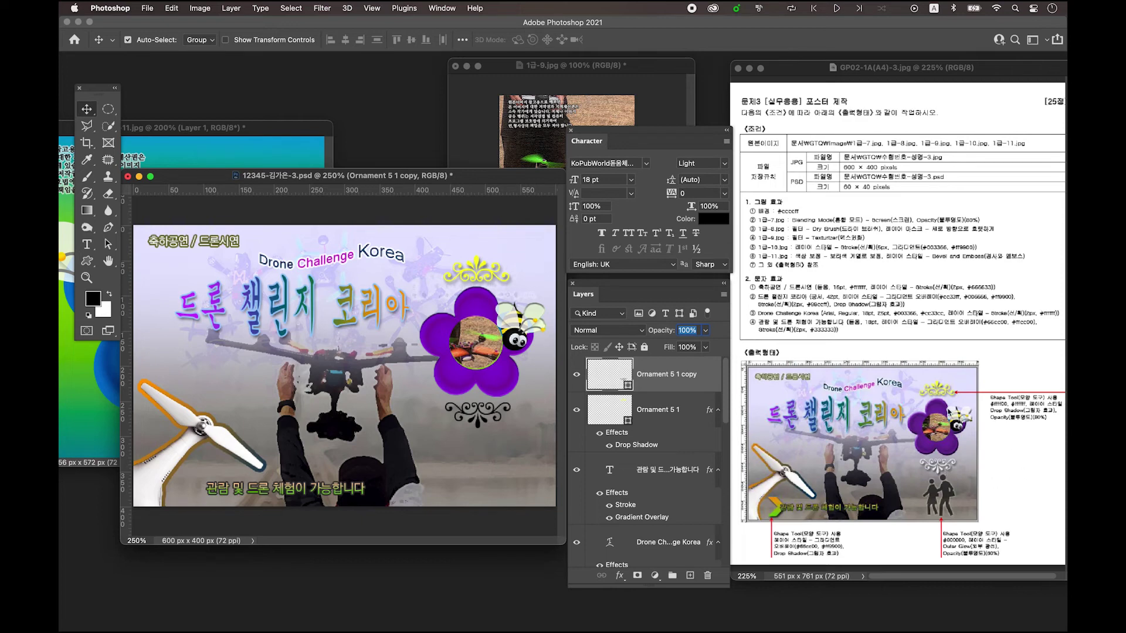
{"action": "double_click", "coordinate": [619, 373]}
{"action": "left_click", "coordinate": [426, 355]}
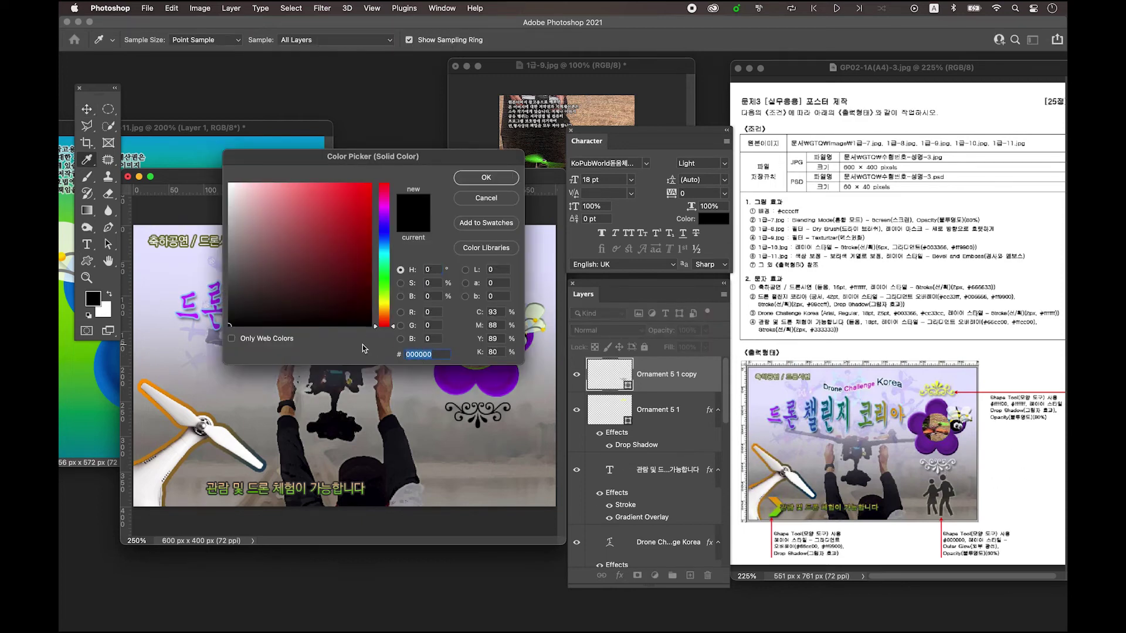
{"action": "type", "text": "ffffff"}
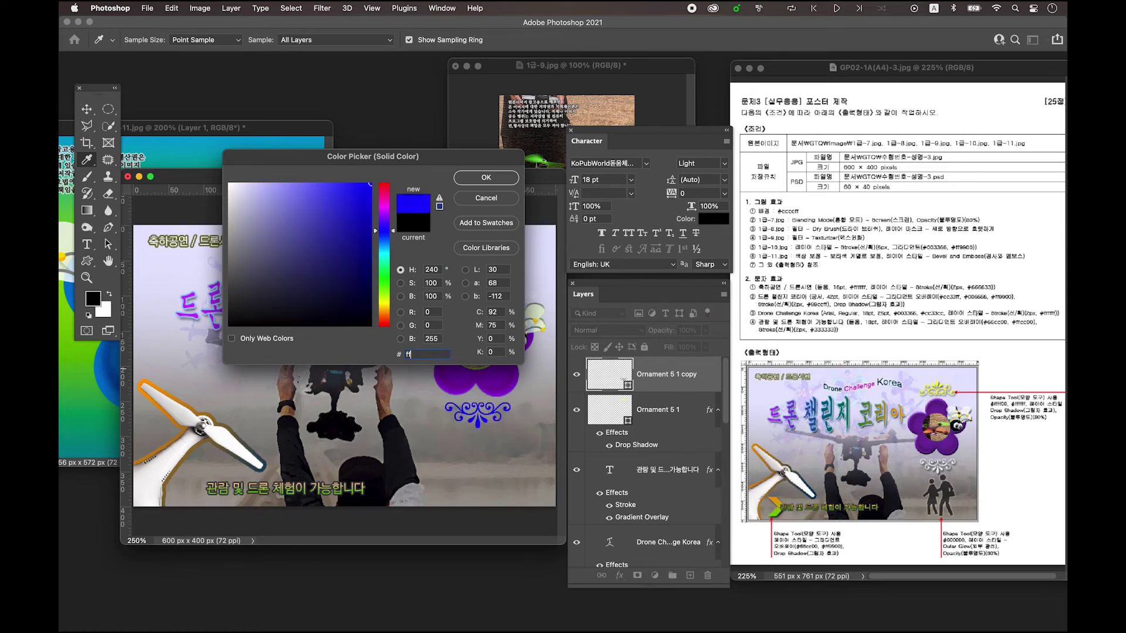
{"action": "left_click", "coordinate": [488, 177]}
- Copy the drop shadow onto the ornament copy, set its opacity to 90%, and add a new layer
{"action": "left_click", "coordinate": [633, 422]}
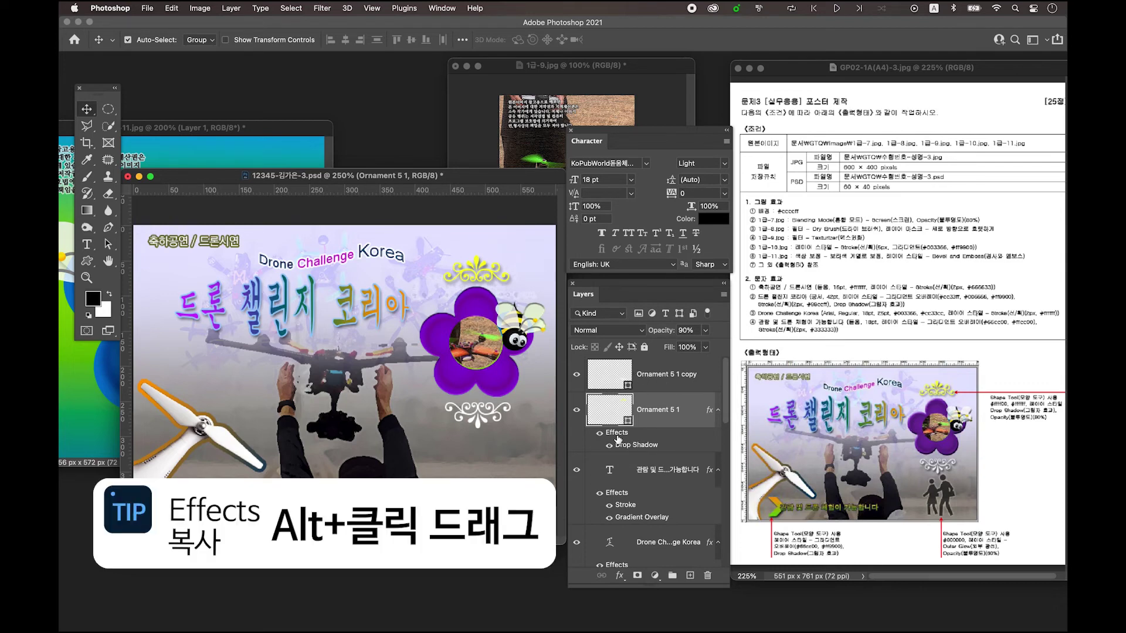
{"action": "left_click_drag", "start_coordinate": [617, 437], "coordinate": [620, 375]}
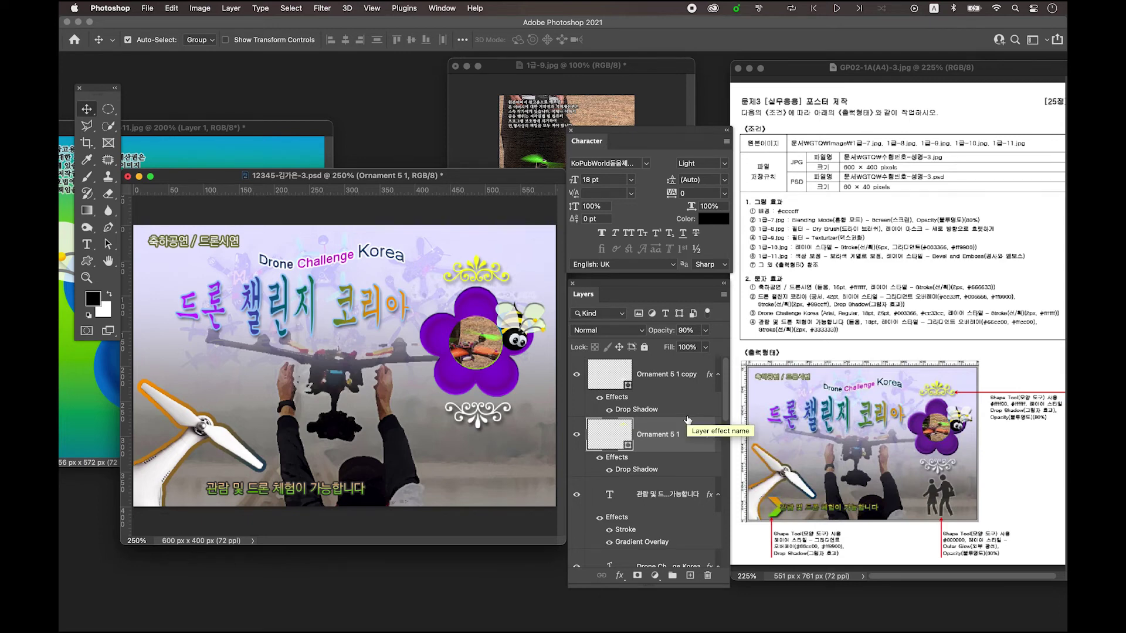
{"action": "left_click", "coordinate": [649, 377]}
{"action": "left_click", "coordinate": [578, 378]}
{"action": "left_click", "coordinate": [578, 378]}
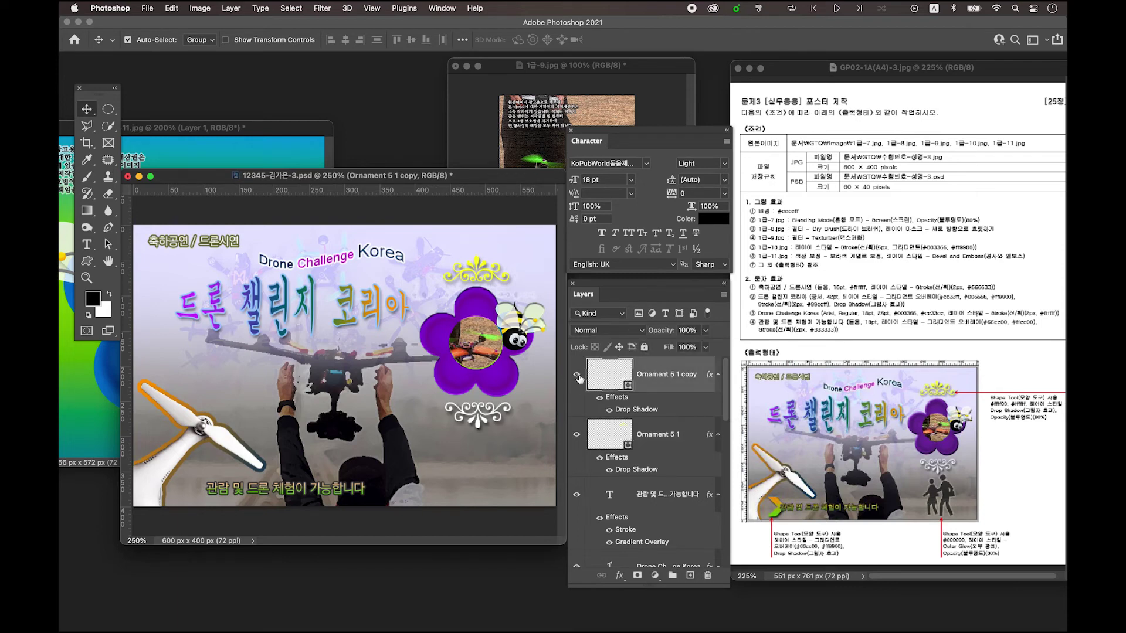
{"action": "left_click", "coordinate": [577, 376]}
{"action": "left_click", "coordinate": [577, 376]}
{"action": "left_click", "coordinate": [687, 330]}
{"action": "type", "text": "90"}
{"action": "left_click", "coordinate": [691, 576]}
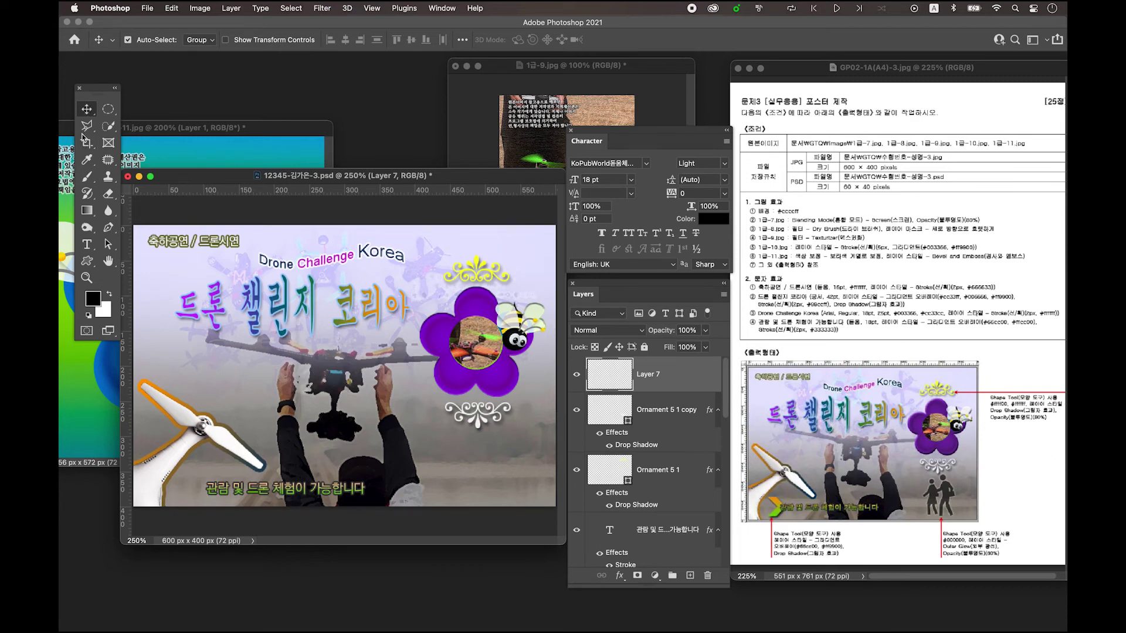
- Draw a black School 1 two-people silhouette at the poster's lower right, beneath the white ornament
{"action": "left_click", "coordinate": [86, 264]}
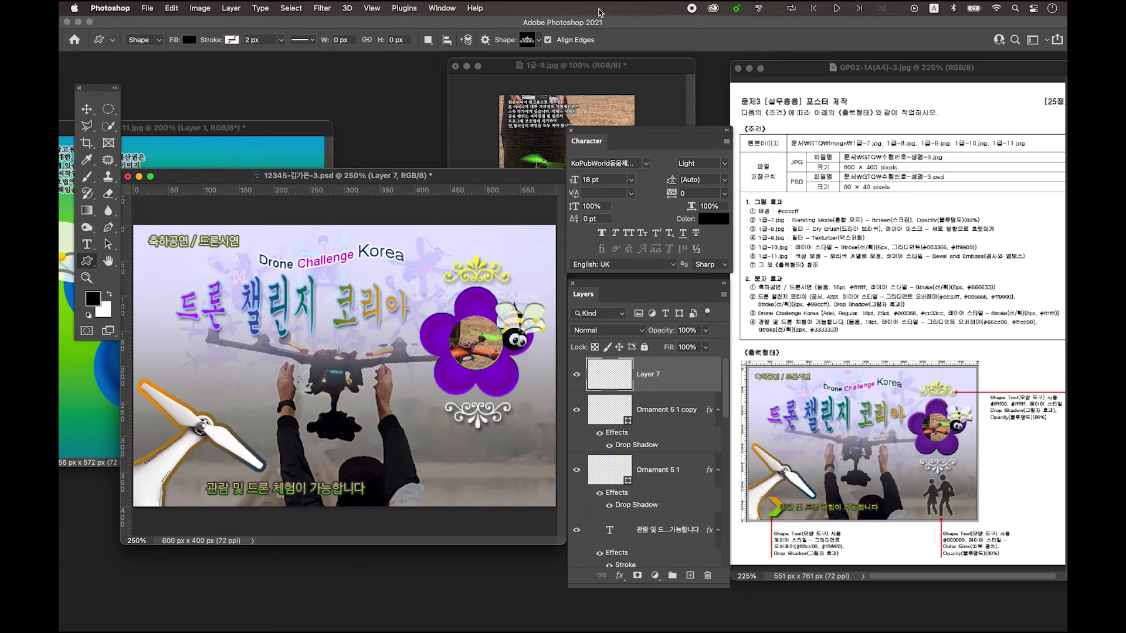
{"action": "left_click", "coordinate": [530, 41]}
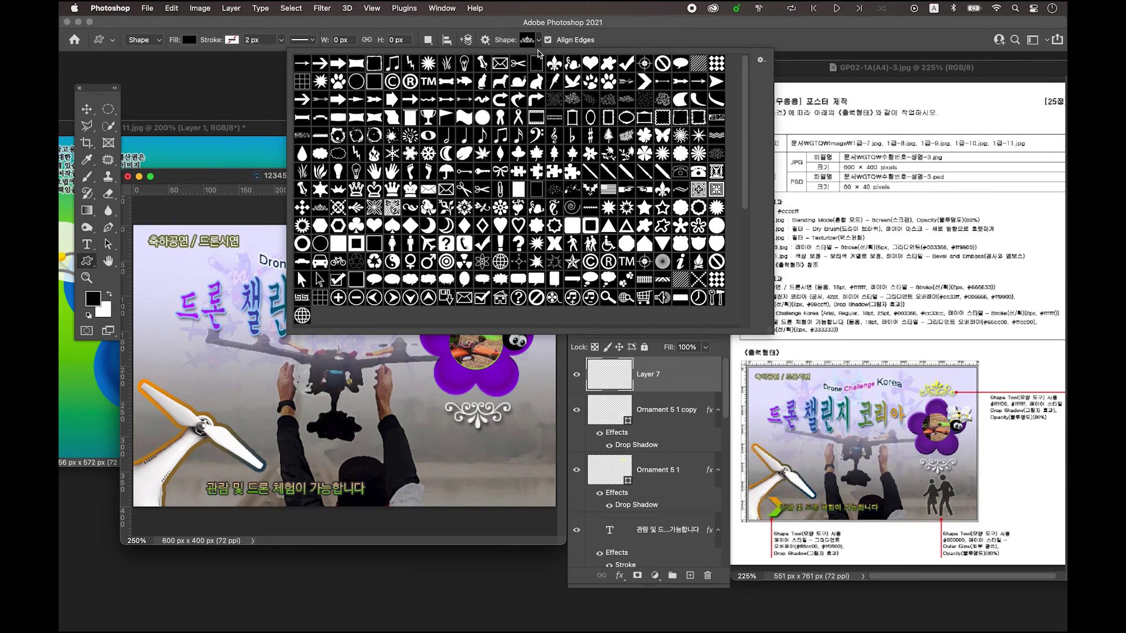
{"action": "left_click", "coordinate": [591, 245]}
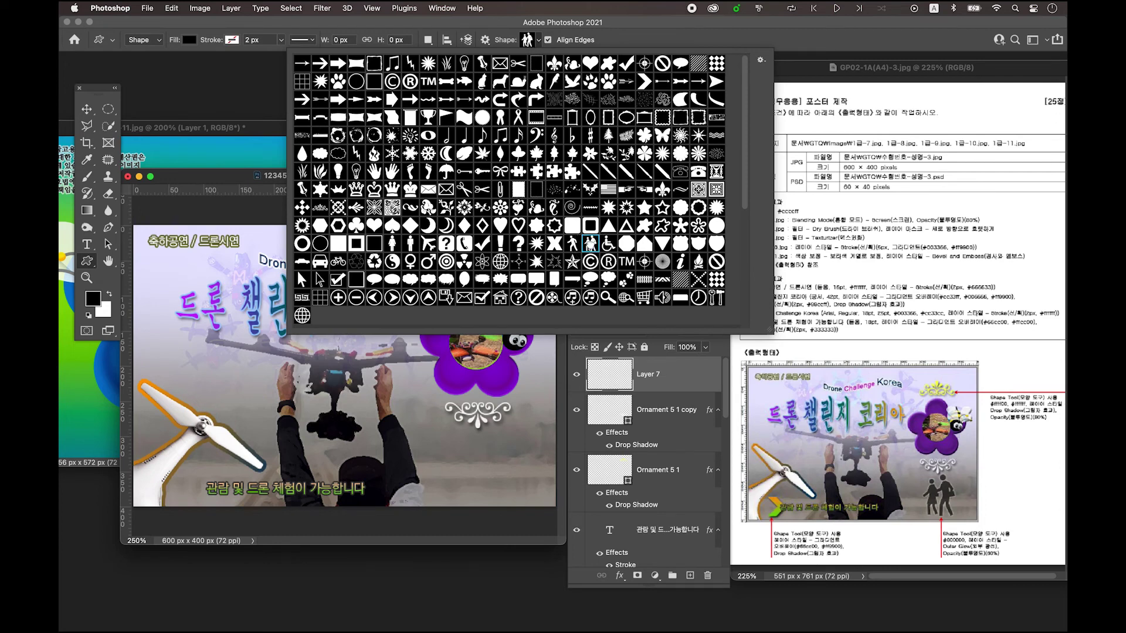
{"action": "left_click", "coordinate": [243, 176]}
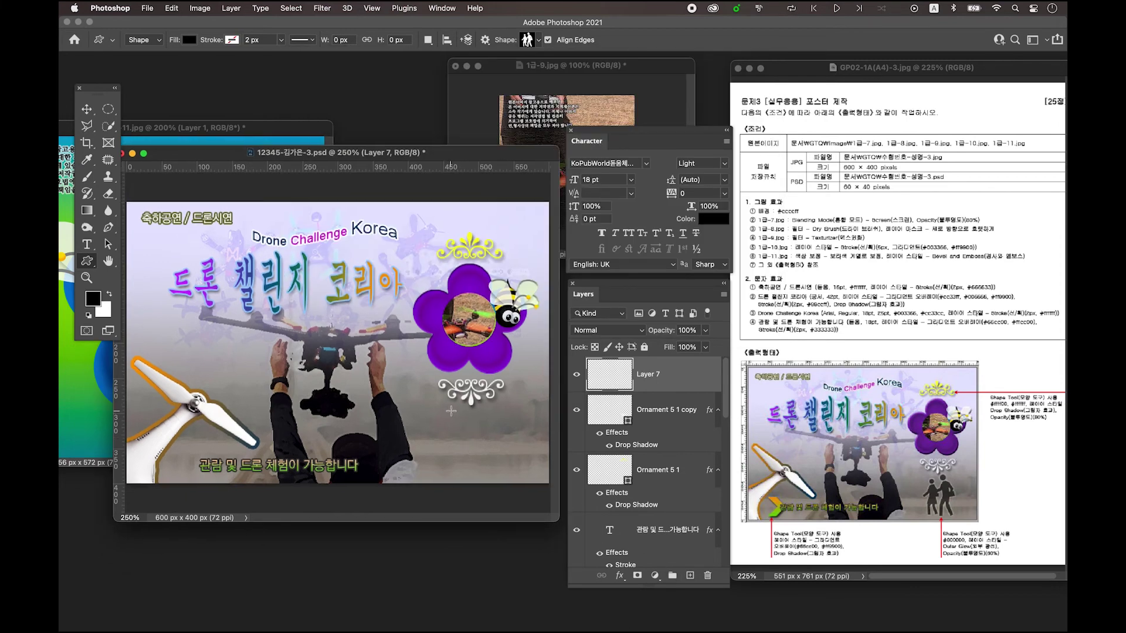
{"action": "left_click_drag", "start_coordinate": [451, 411], "coordinate": [506, 481]}
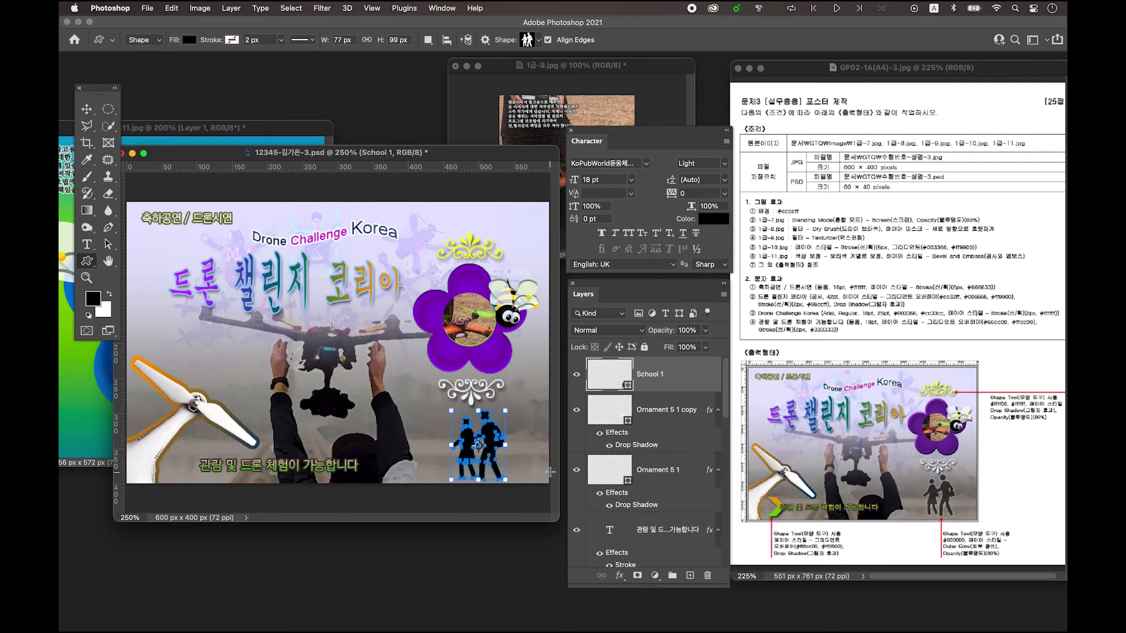
{"action": "key", "text": "v"}
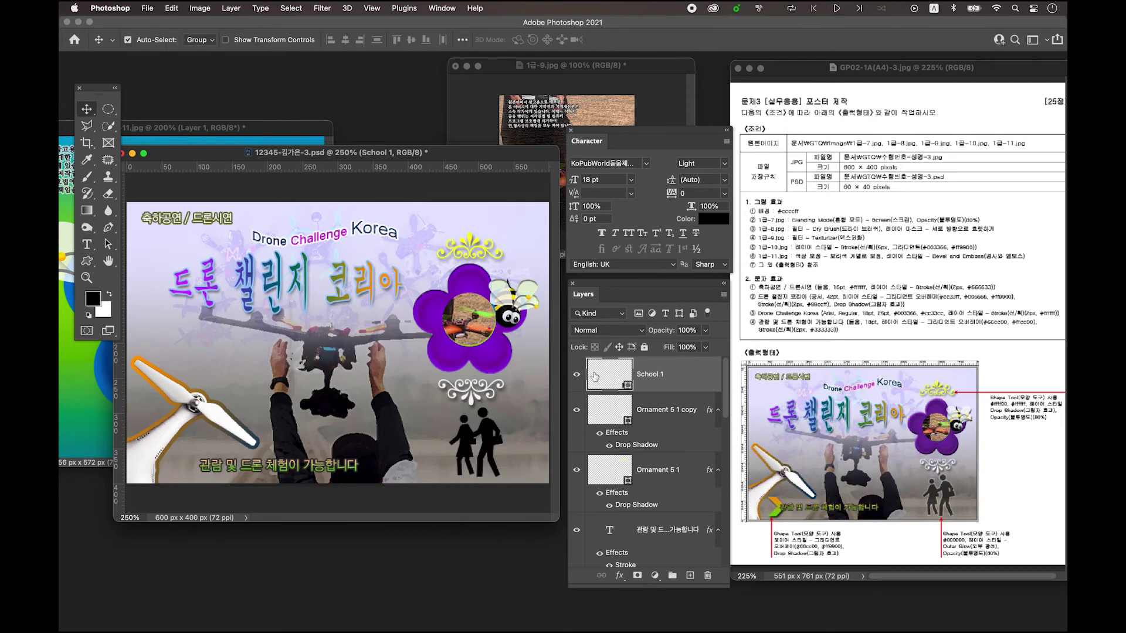
- Give the School 1 silhouette an outer glow and 60% opacity, then add a new empty layer
{"action": "double_click", "coordinate": [596, 376]}
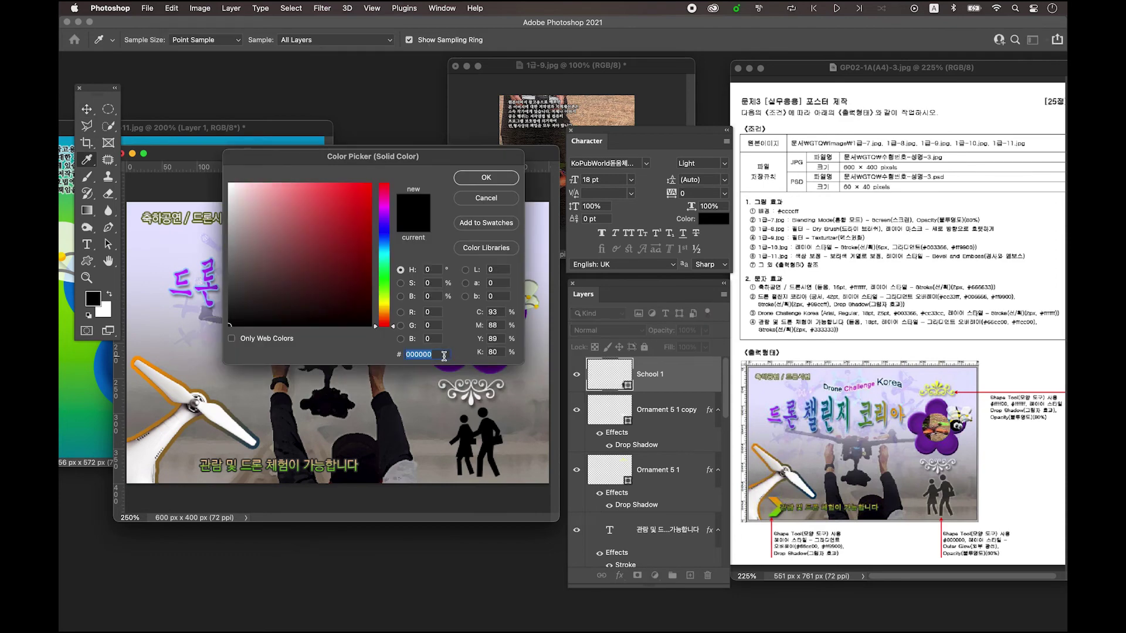
{"action": "left_click", "coordinate": [486, 178]}
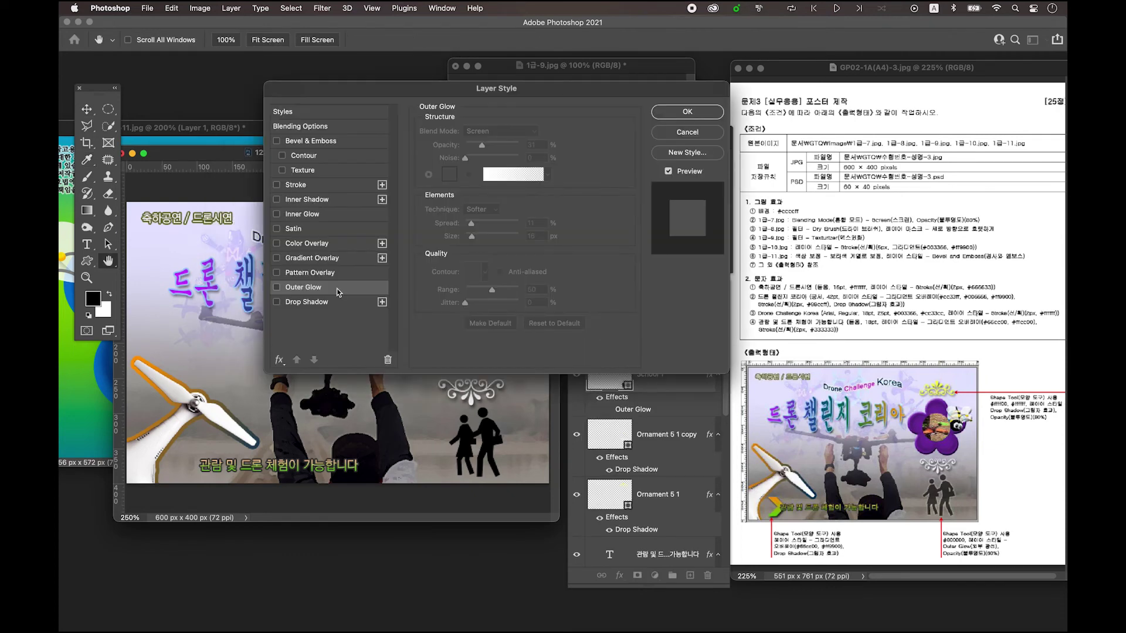
{"action": "left_click", "coordinate": [278, 290]}
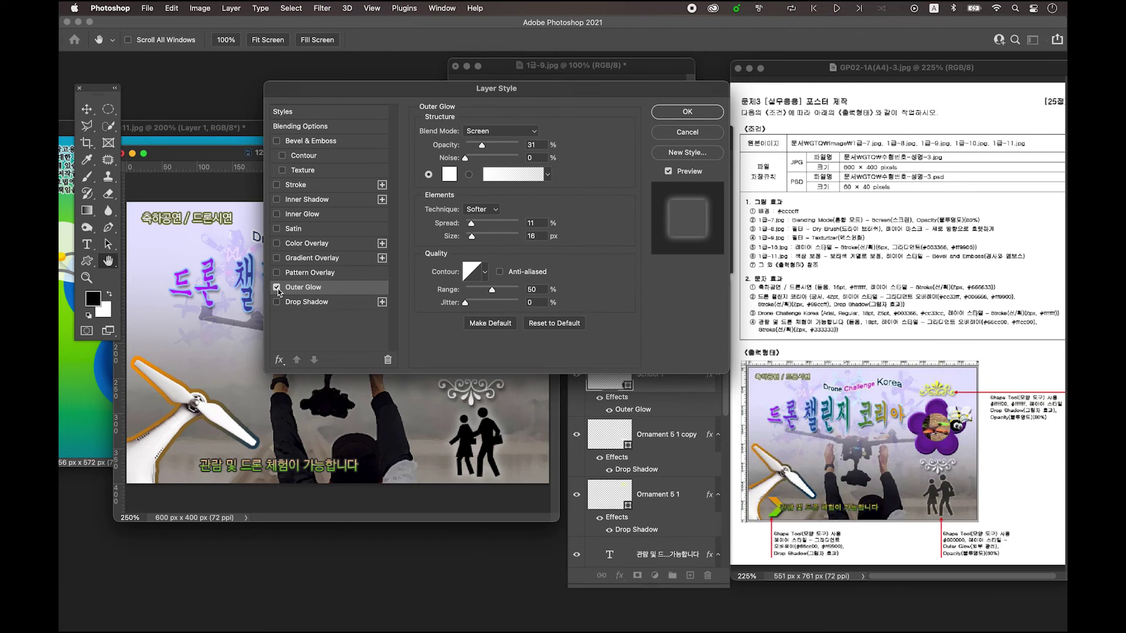
{"action": "left_click", "coordinate": [690, 112]}
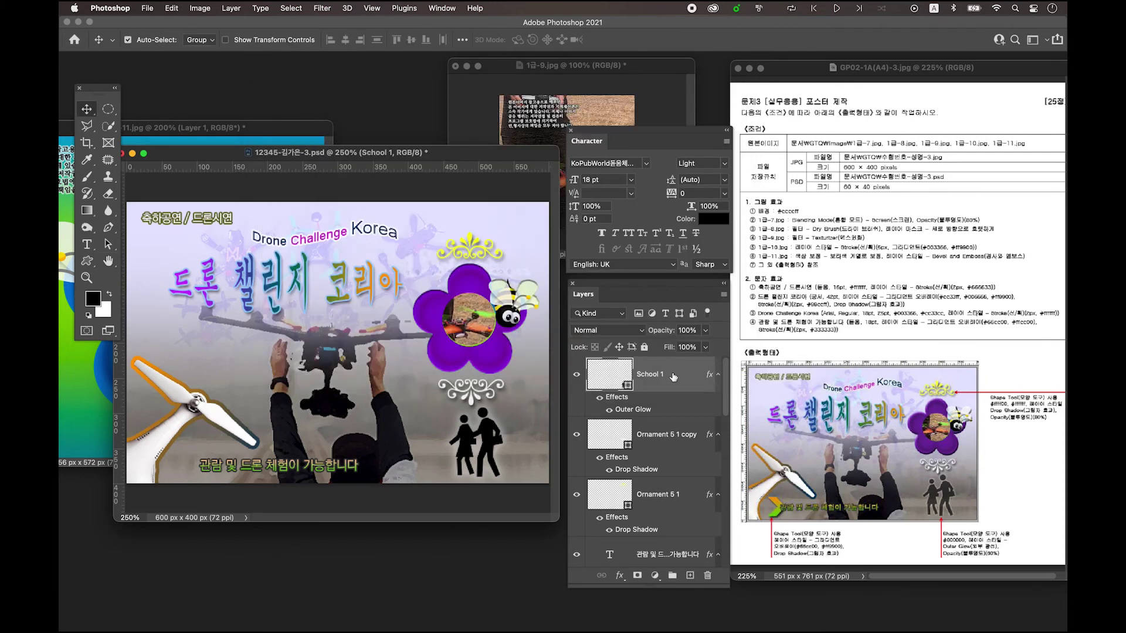
{"action": "left_click", "coordinate": [686, 331]}
{"action": "type", "text": "60"}
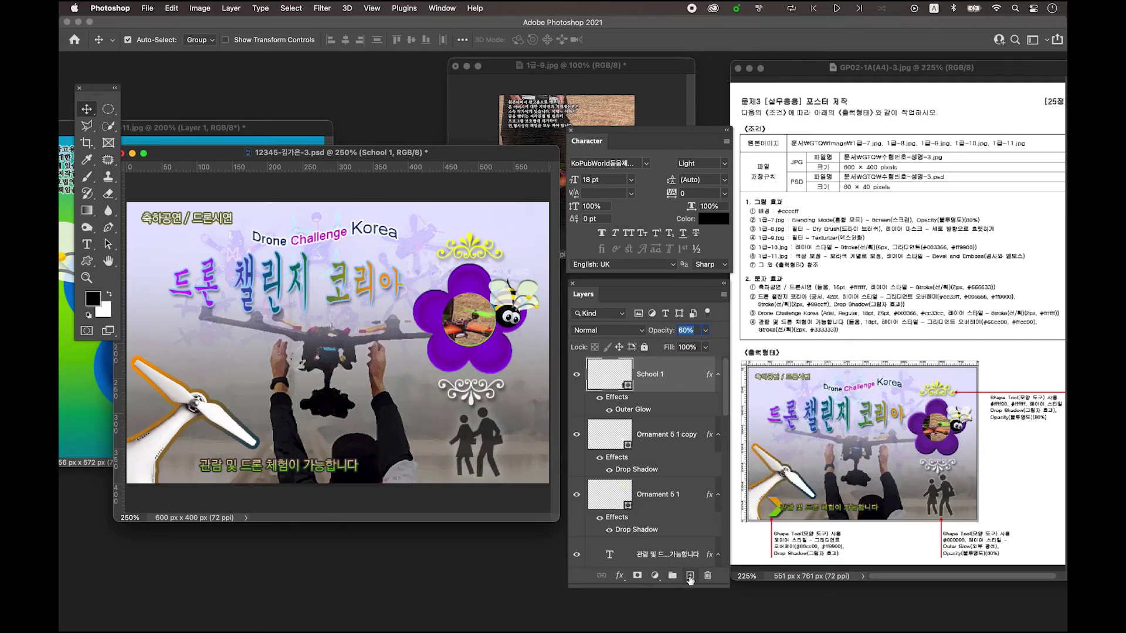
{"action": "left_click", "coordinate": [690, 577]}
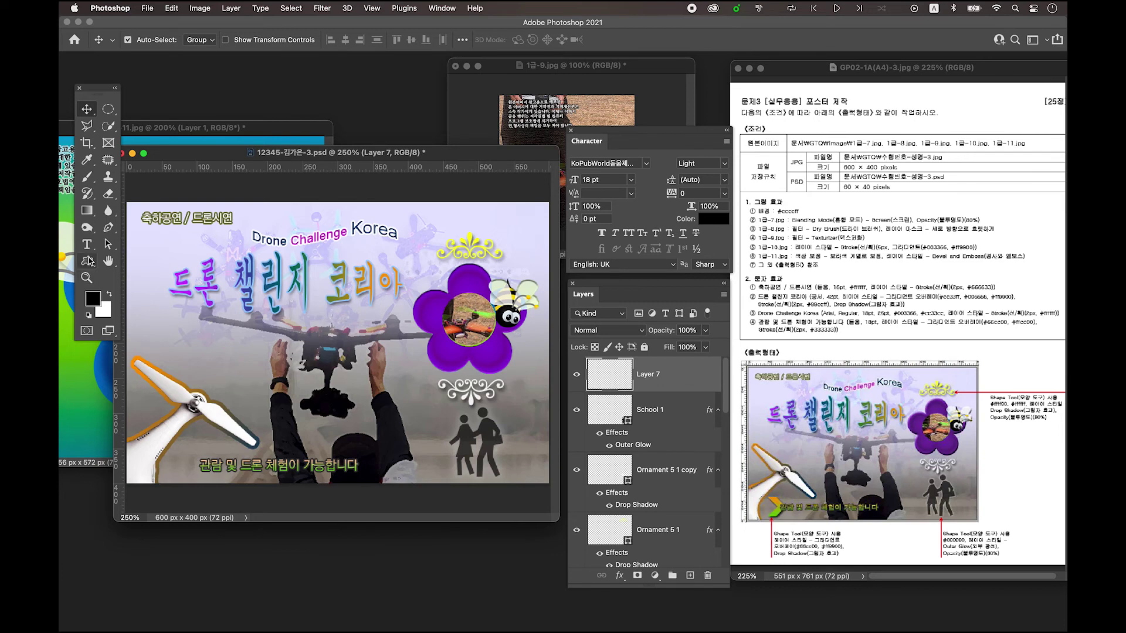
- Draw a black chevron arrow, about 47 × 51 px, just left of the bottom caption
{"action": "left_click", "coordinate": [88, 267]}
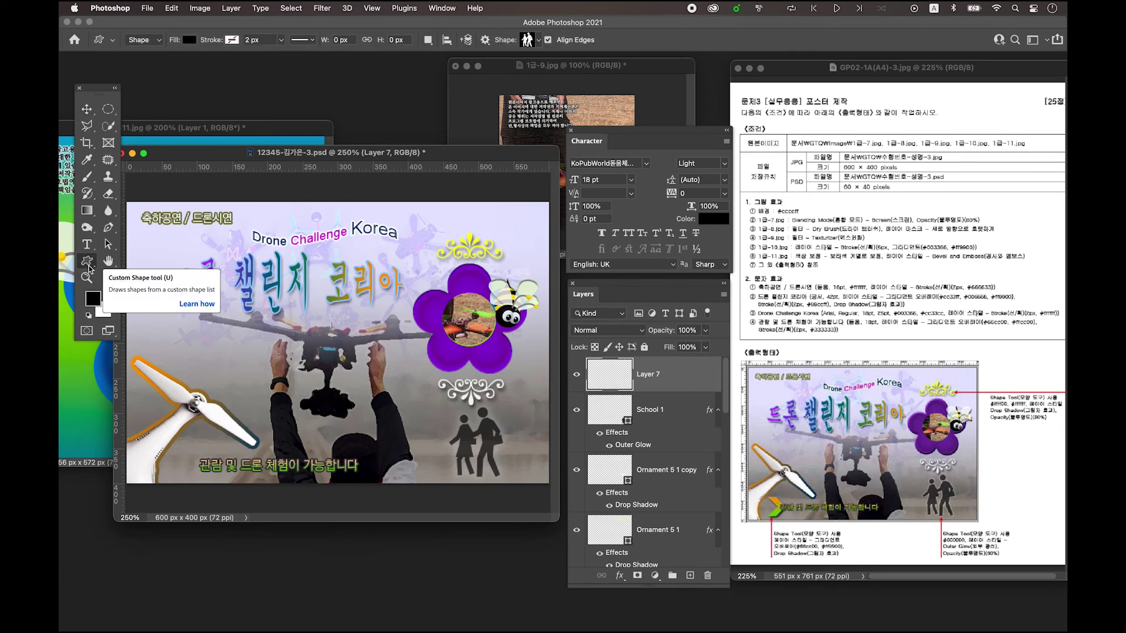
{"action": "left_click", "coordinate": [528, 41]}
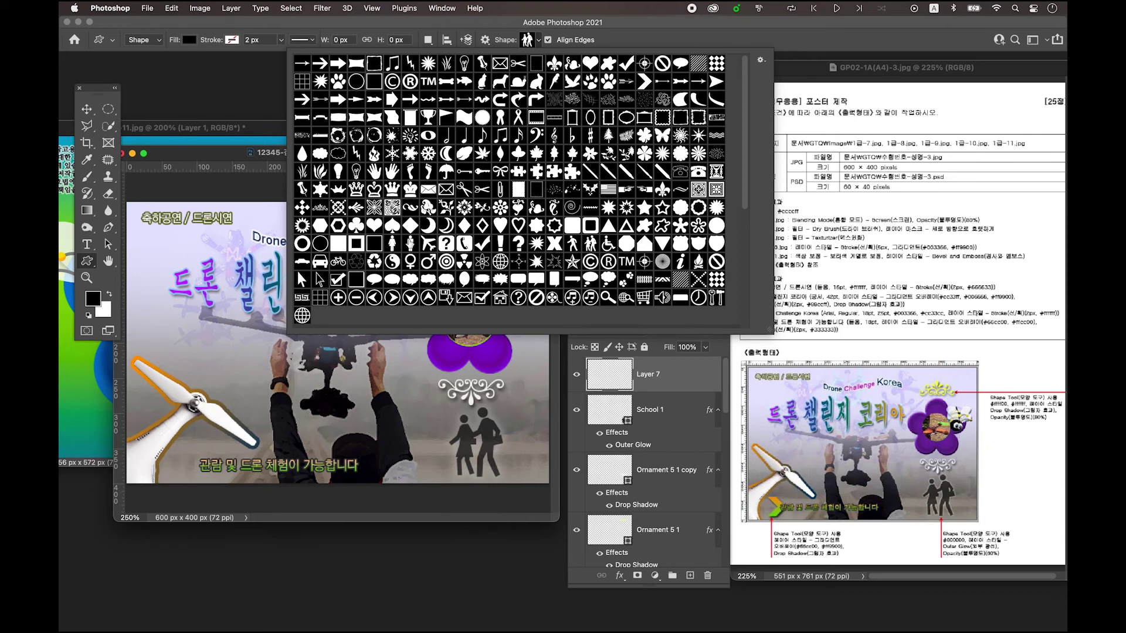
{"action": "left_click", "coordinate": [644, 82]}
{"action": "left_click", "coordinate": [214, 158]}
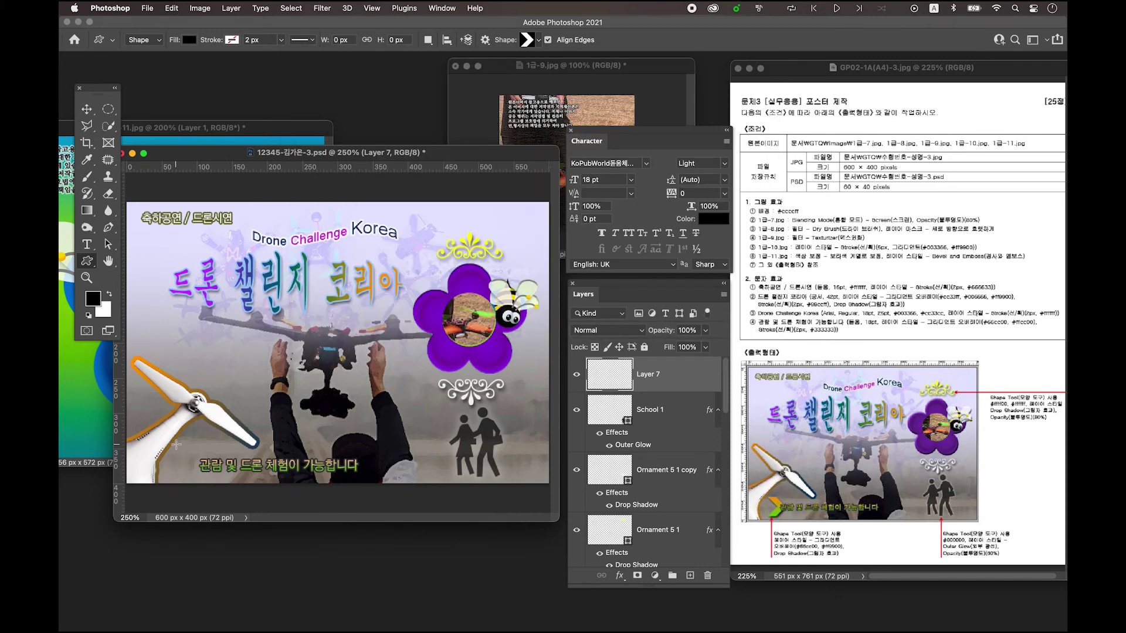
{"action": "left_click_drag", "start_coordinate": [176, 444], "coordinate": [208, 480]}
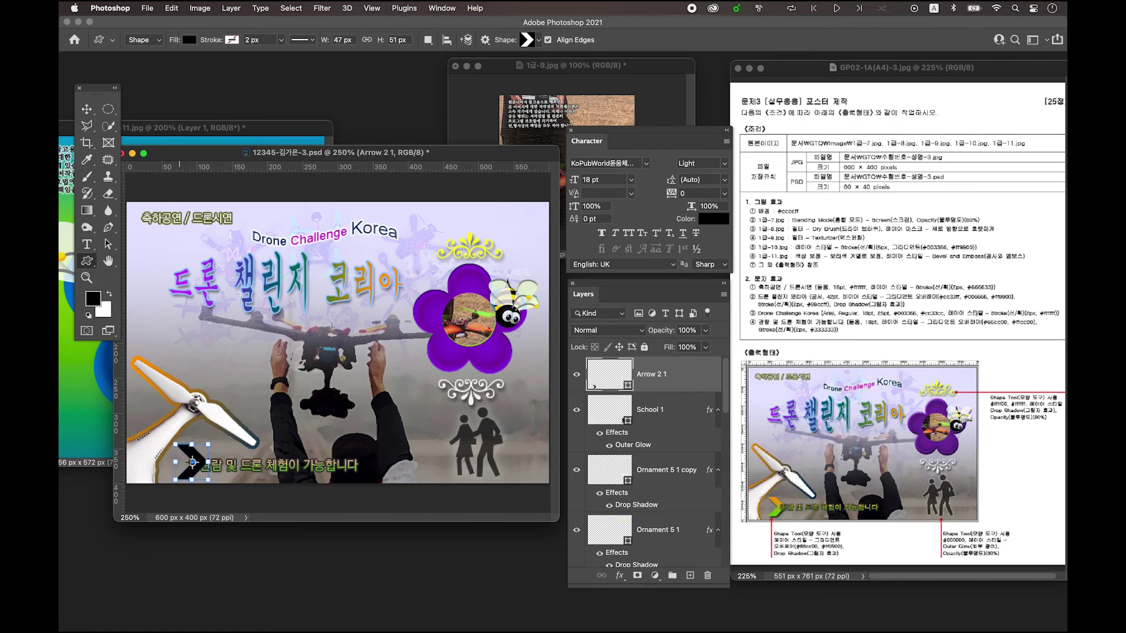
- Add a Gradient Overlay to the arrow with a green #66cc00 left stop
{"action": "double_click", "coordinate": [690, 379]}
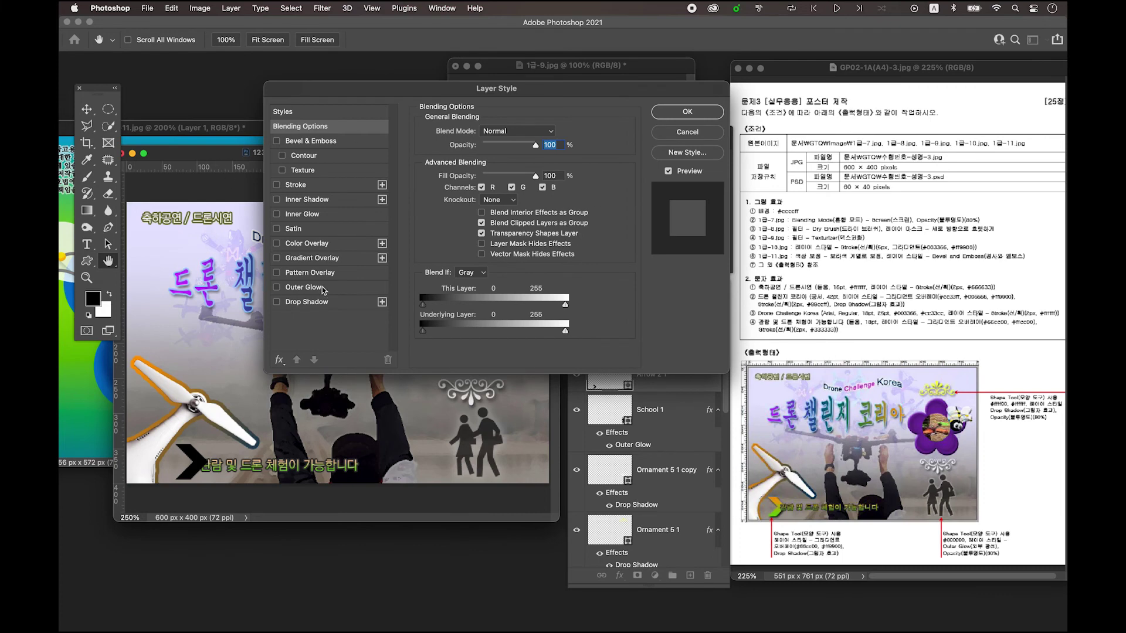
{"action": "left_click", "coordinate": [328, 259]}
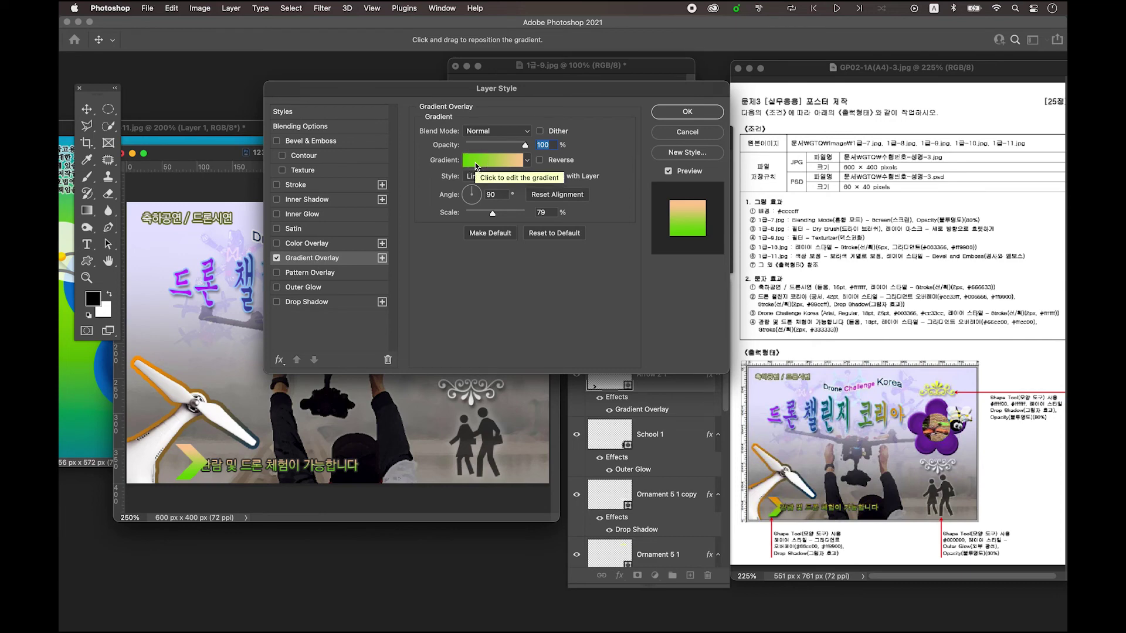
{"action": "left_click", "coordinate": [475, 163]}
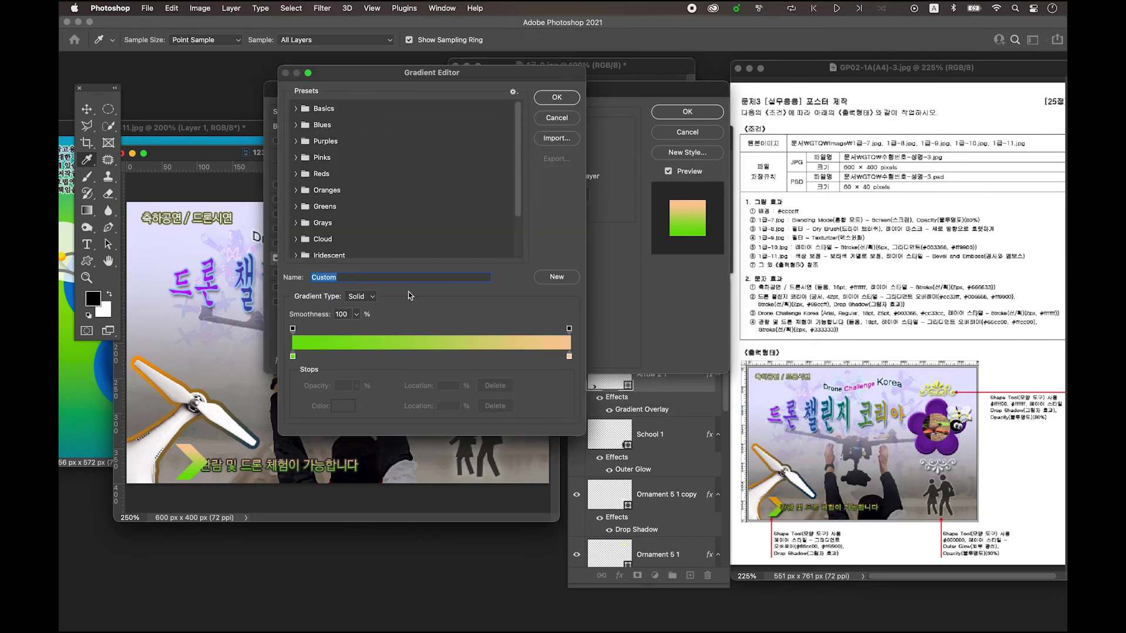
{"action": "left_click", "coordinate": [293, 357]}
{"action": "left_click_drag", "start_coordinate": [294, 357], "coordinate": [287, 357]}
{"action": "left_click", "coordinate": [292, 357]}
{"action": "left_click", "coordinate": [293, 357]}
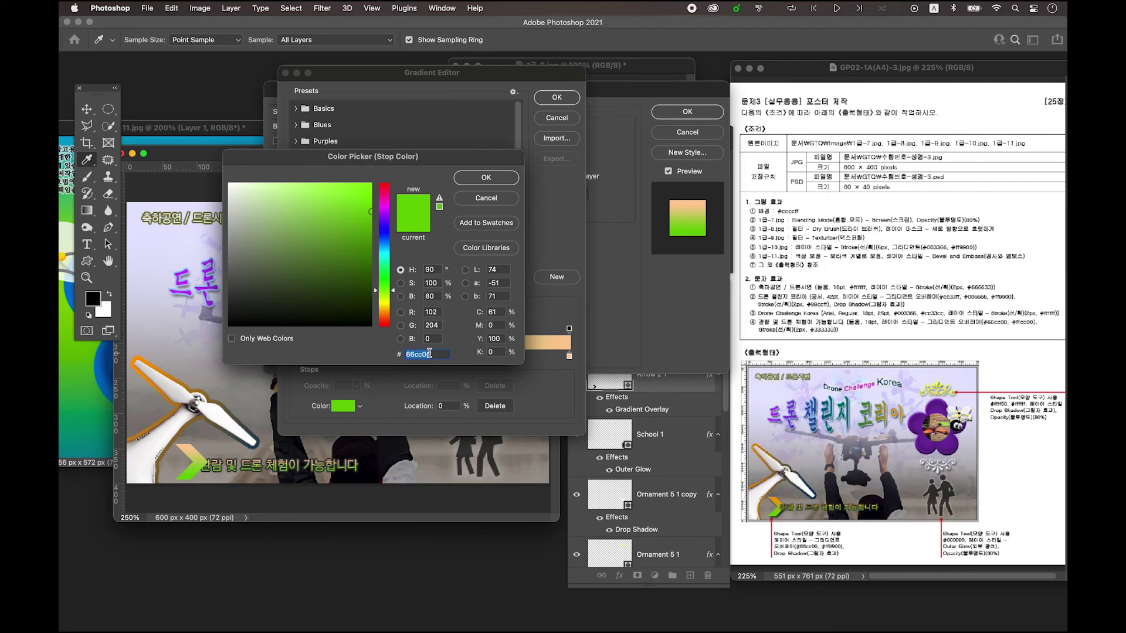
{"action": "left_click", "coordinate": [398, 354]}
{"action": "left_click", "coordinate": [496, 182]}
- Set the gradient's right stop to orange #ff9900 and add a drop shadow to the arrow
{"action": "left_click", "coordinate": [568, 356]}
{"action": "double_click", "coordinate": [568, 356]}
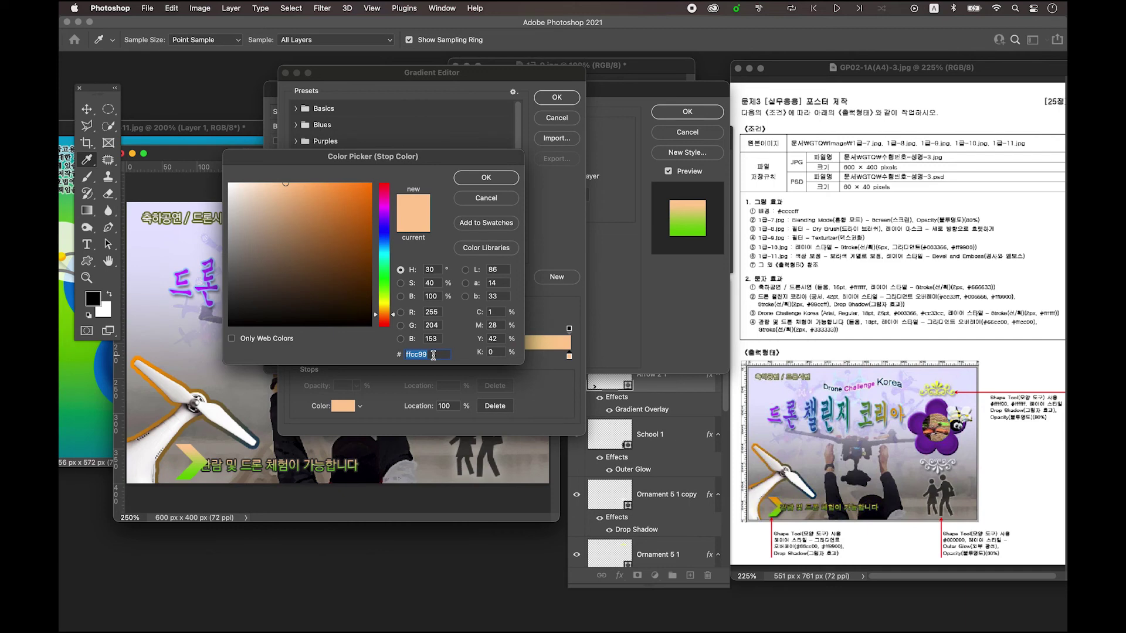
{"action": "type", "text": "ff9900"}
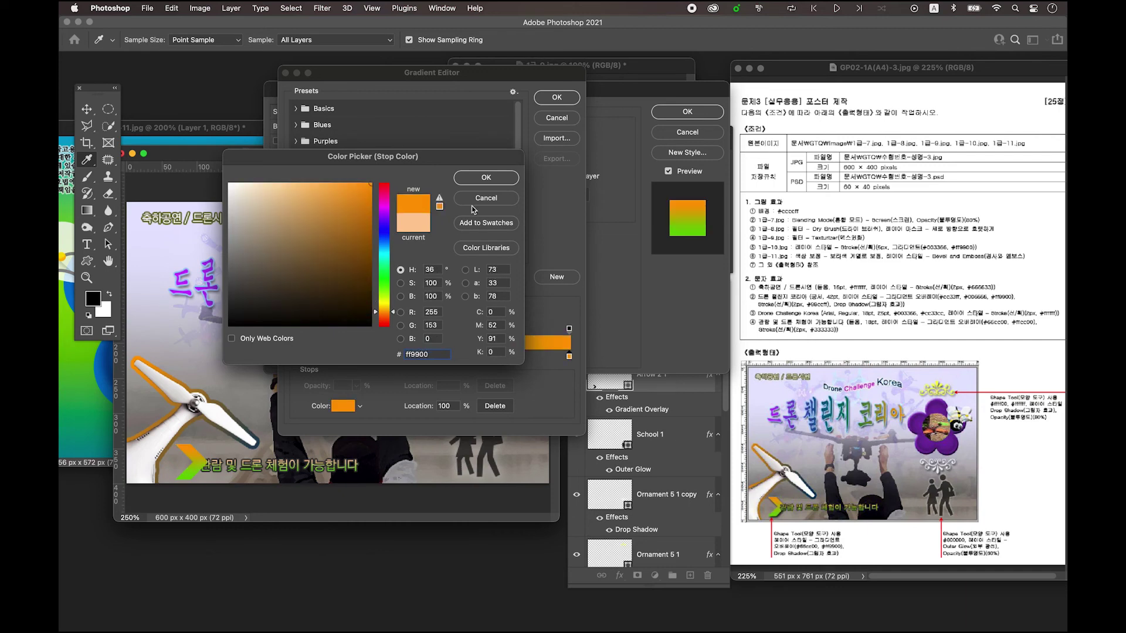
{"action": "left_click", "coordinate": [487, 178]}
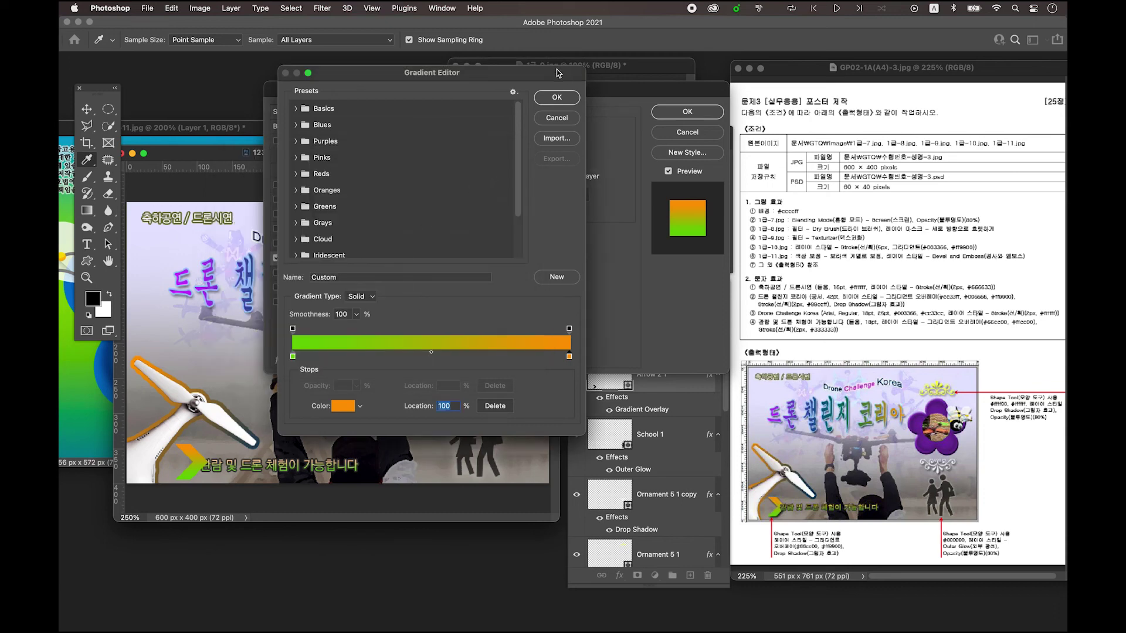
{"action": "left_click", "coordinate": [556, 98]}
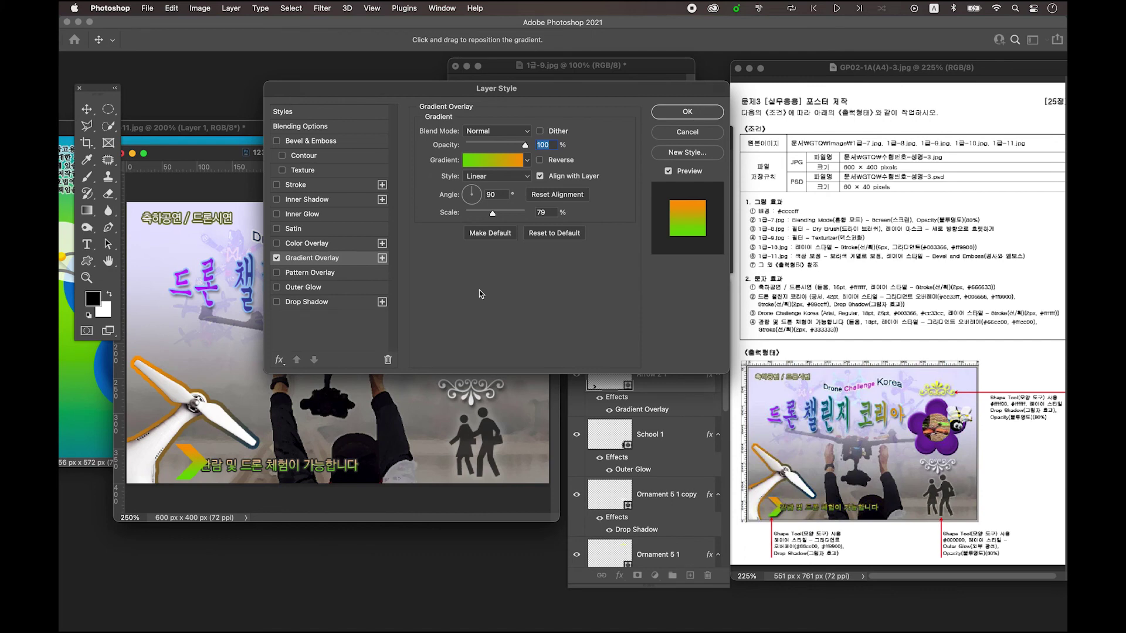
{"action": "left_click", "coordinate": [302, 304]}
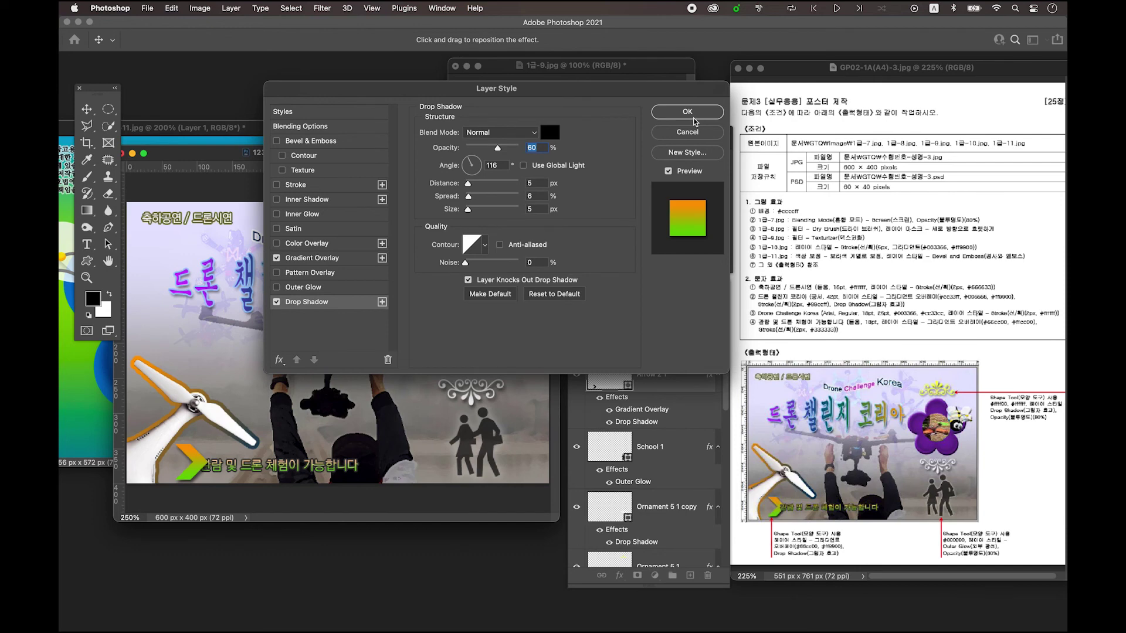
{"action": "left_click", "coordinate": [687, 112]}
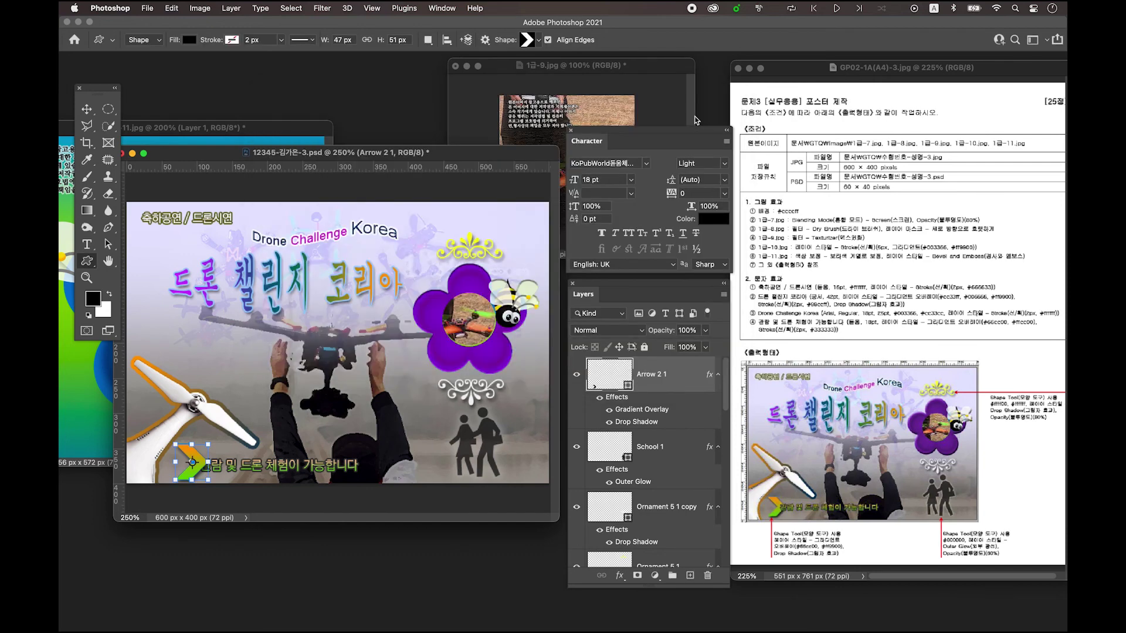
- Bring the bottom caption text layer to the top and nudge it up slightly
{"action": "left_click", "coordinate": [87, 109]}
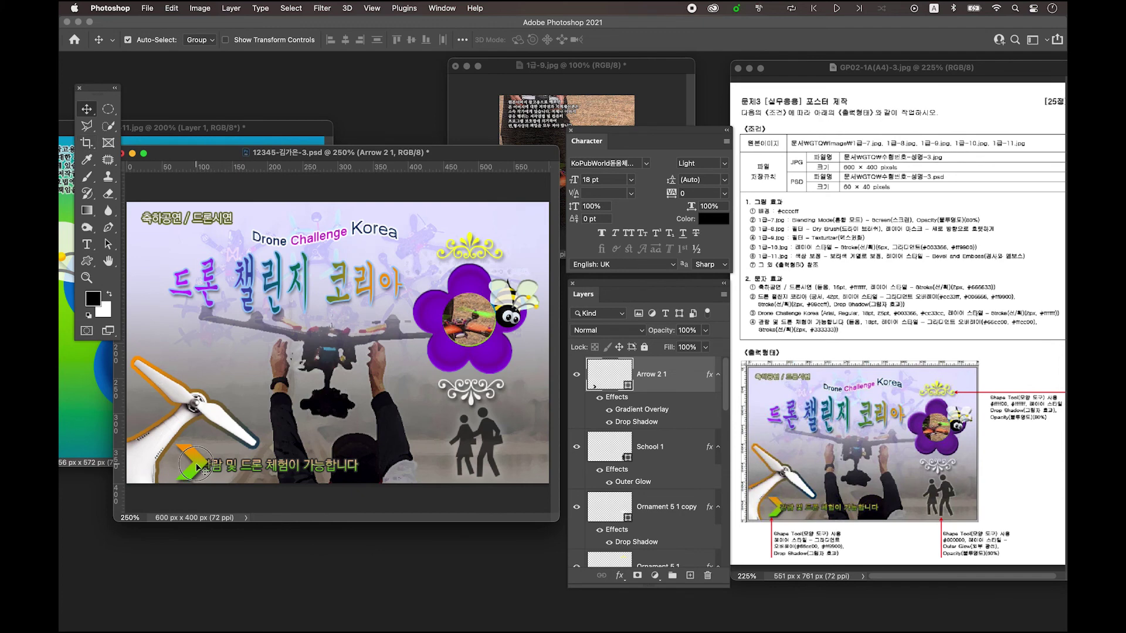
{"action": "left_click", "coordinate": [240, 474]}
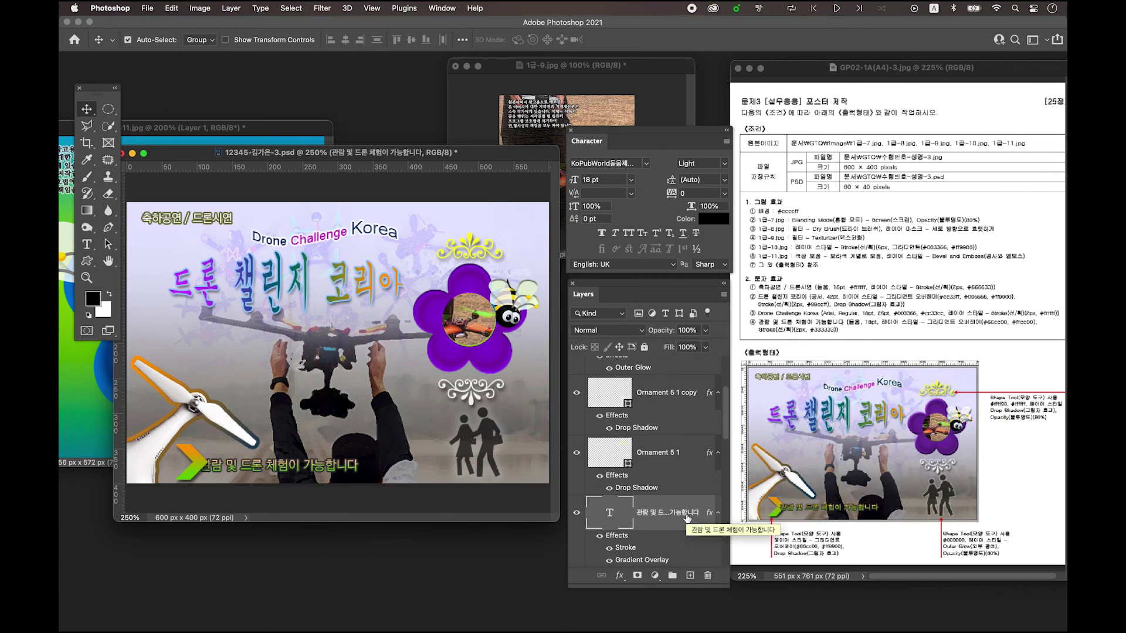
{"action": "scroll", "coordinate": [688, 521], "scroll_direction": "down", "scroll_amount": 3}
{"action": "scroll", "coordinate": [688, 521], "scroll_direction": "up", "scroll_amount": 6}
{"action": "scroll", "coordinate": [688, 522], "scroll_direction": "down", "scroll_amount": 3}
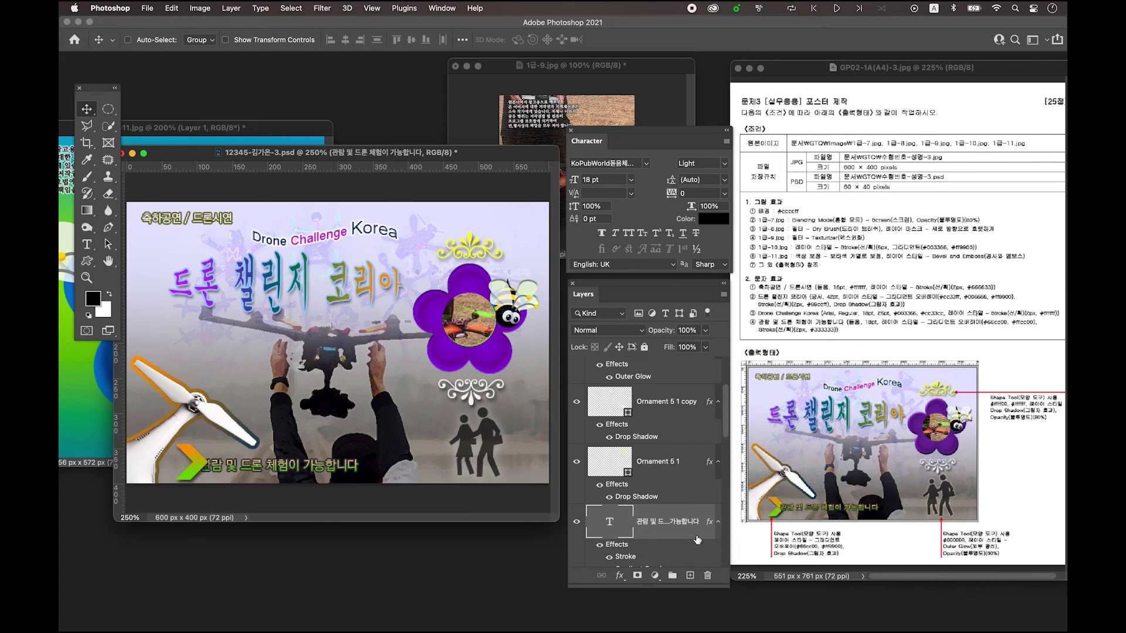
{"action": "key", "text": "ctrl+shift+bracketright"}
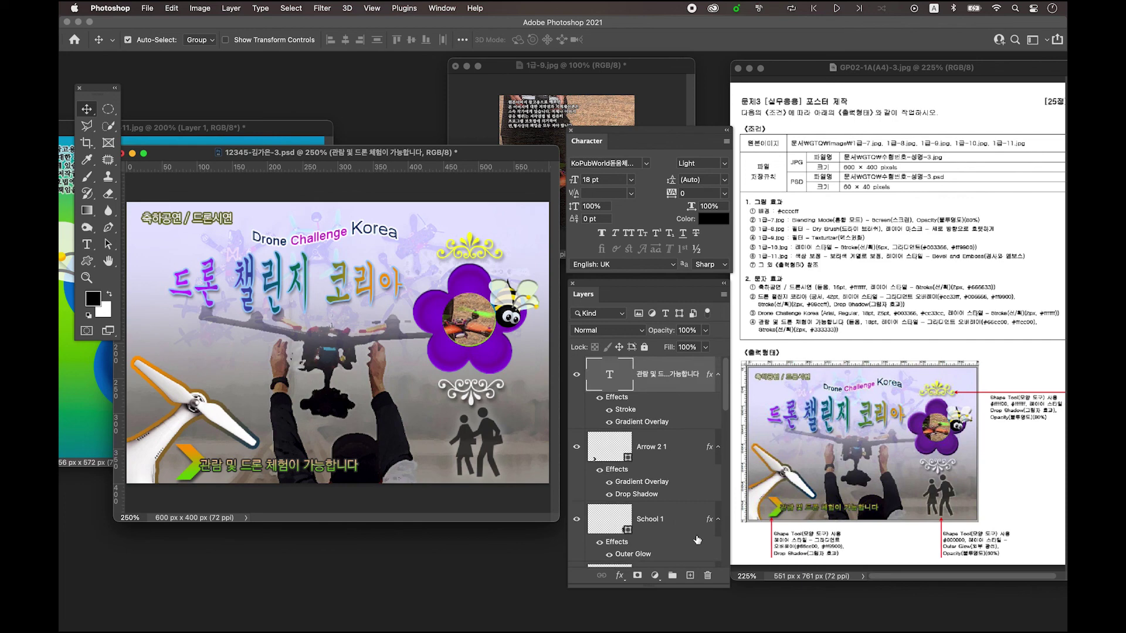
{"action": "left_click_drag", "start_coordinate": [216, 469], "coordinate": [217, 466]}
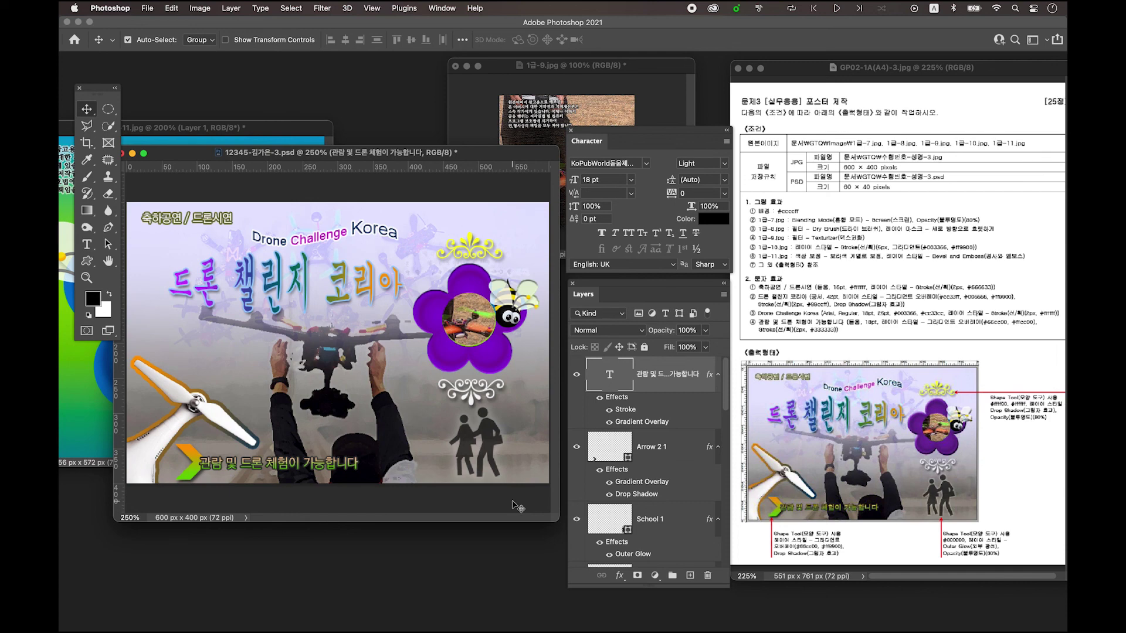
- Lift the flower, bee and ornament together slightly, then select the School 1 silhouette layer
{"action": "left_click_drag", "start_coordinate": [97, 88], "coordinate": [88, 102]}
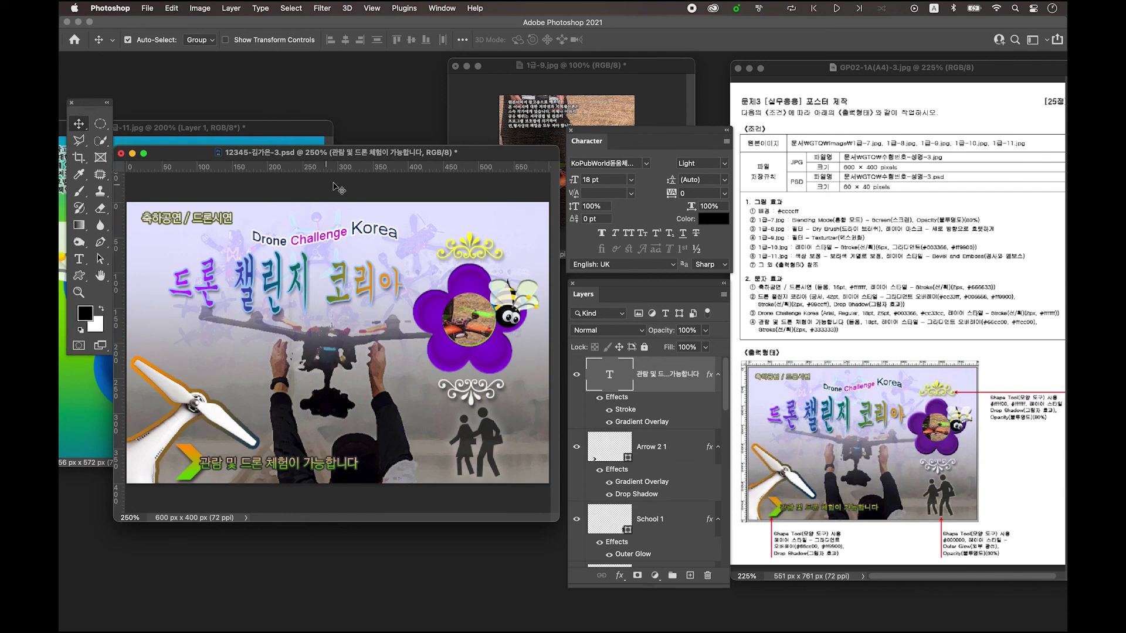
{"action": "left_click_drag", "start_coordinate": [357, 154], "coordinate": [358, 121]}
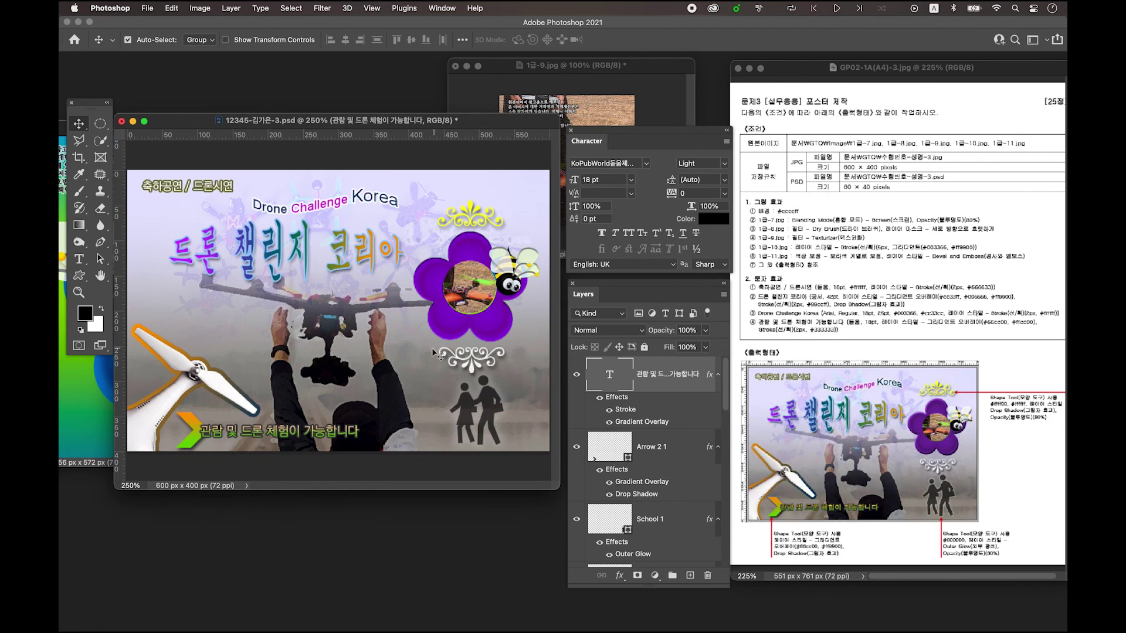
{"action": "left_click_drag", "start_coordinate": [468, 157], "coordinate": [520, 376]}
{"action": "key", "text": "Up"}
{"action": "key", "text": "Up"}
{"action": "key", "text": "Up"}
{"action": "key", "text": "Up"}
{"action": "key", "text": "Up"}
{"action": "key", "text": "Up"}
{"action": "key", "text": "Up"}
{"action": "key", "text": "Up"}
{"action": "key", "text": "Up"}
{"action": "key", "text": "Up"}
{"action": "key", "text": "Up"}
{"action": "key", "text": "Up"}
{"action": "key", "text": "Up"}
{"action": "key", "text": "Up"}
{"action": "key", "text": "Up"}
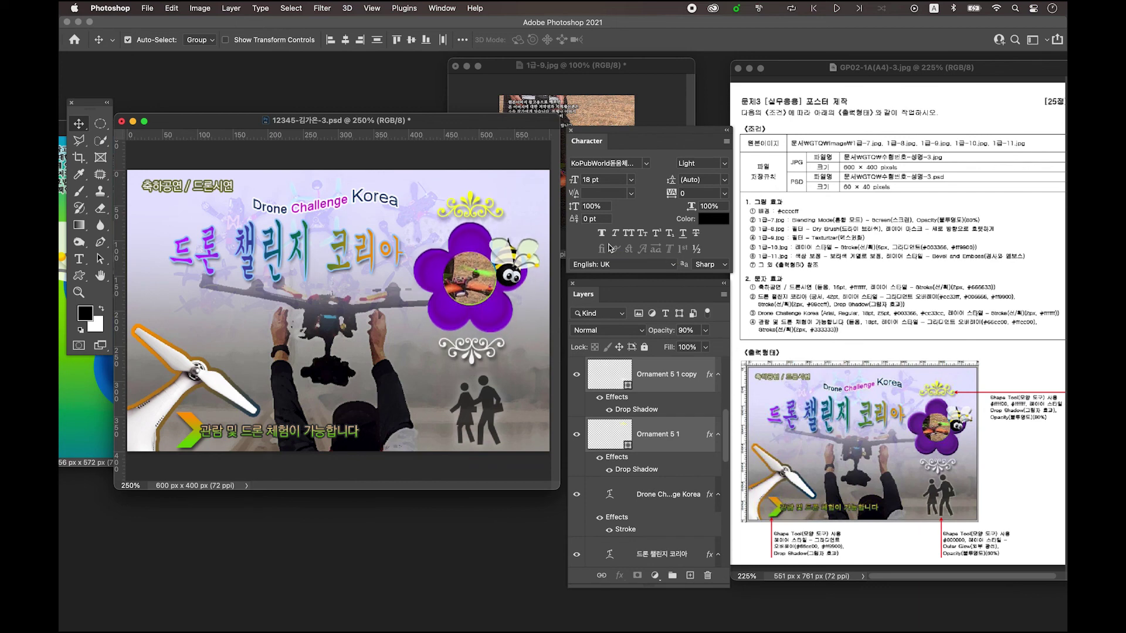
{"action": "left_click", "coordinate": [492, 411]}
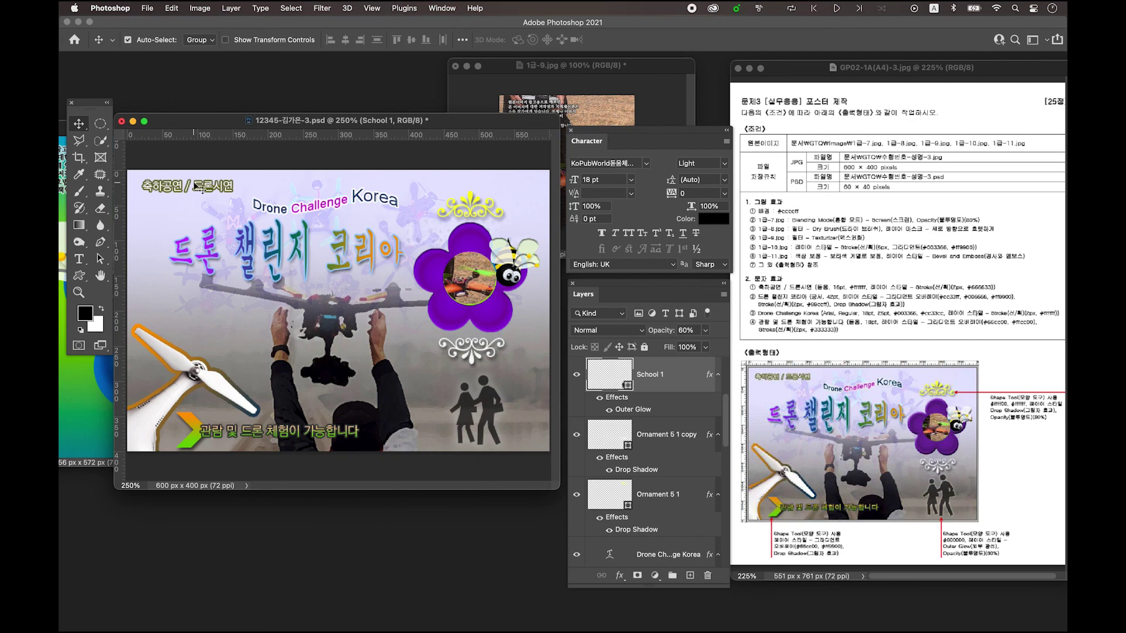
{"action": "left_click_drag", "start_coordinate": [377, 125], "coordinate": [376, 124]}
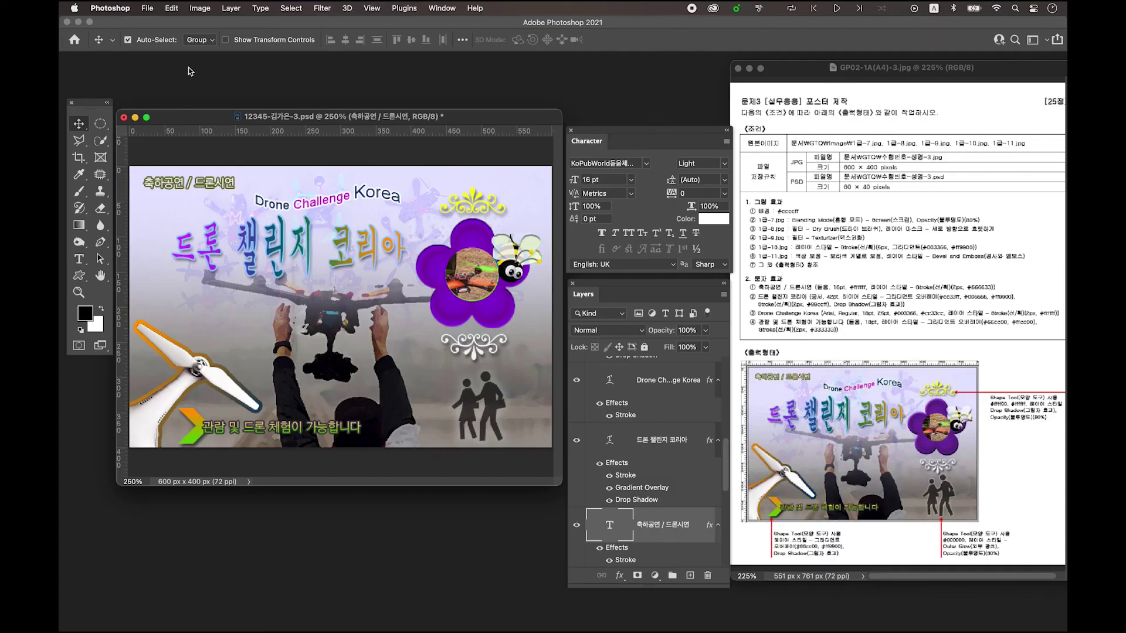
- Save a JPEG copy of the poster to this computer at quality 12 (Maximum)
{"action": "left_click", "coordinate": [149, 8]}
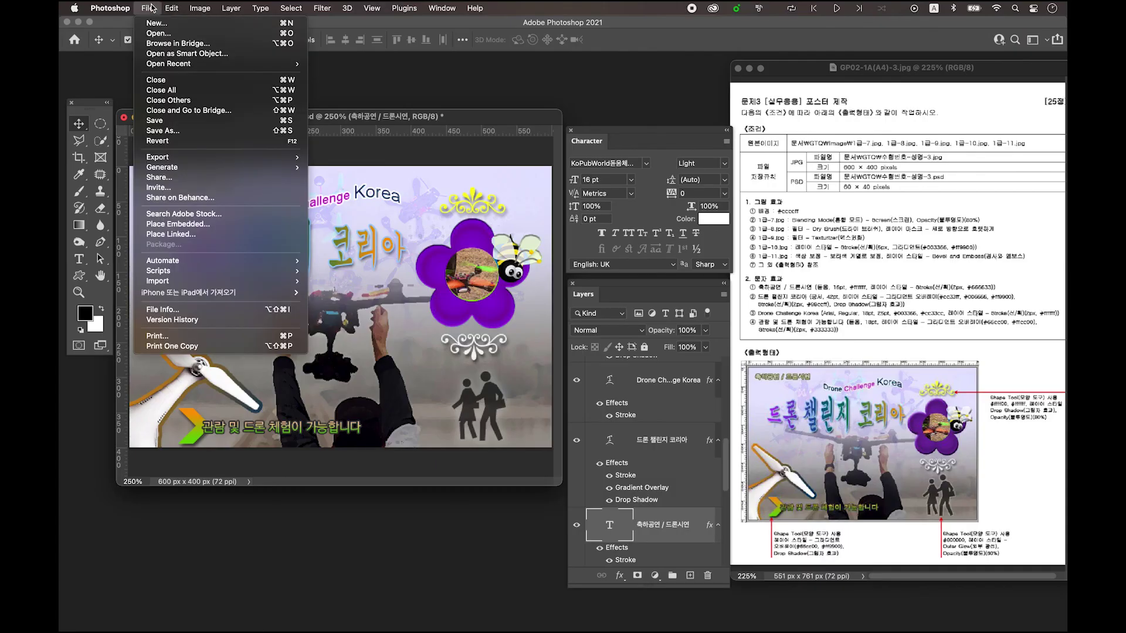
{"action": "left_click", "coordinate": [172, 131]}
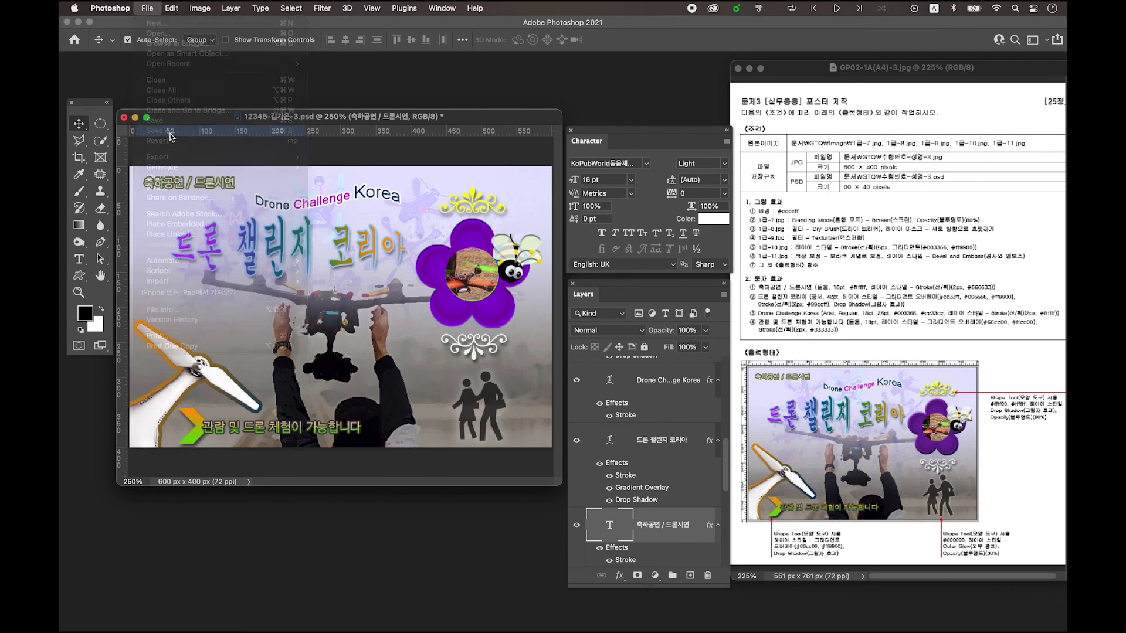
{"action": "left_click", "coordinate": [622, 426]}
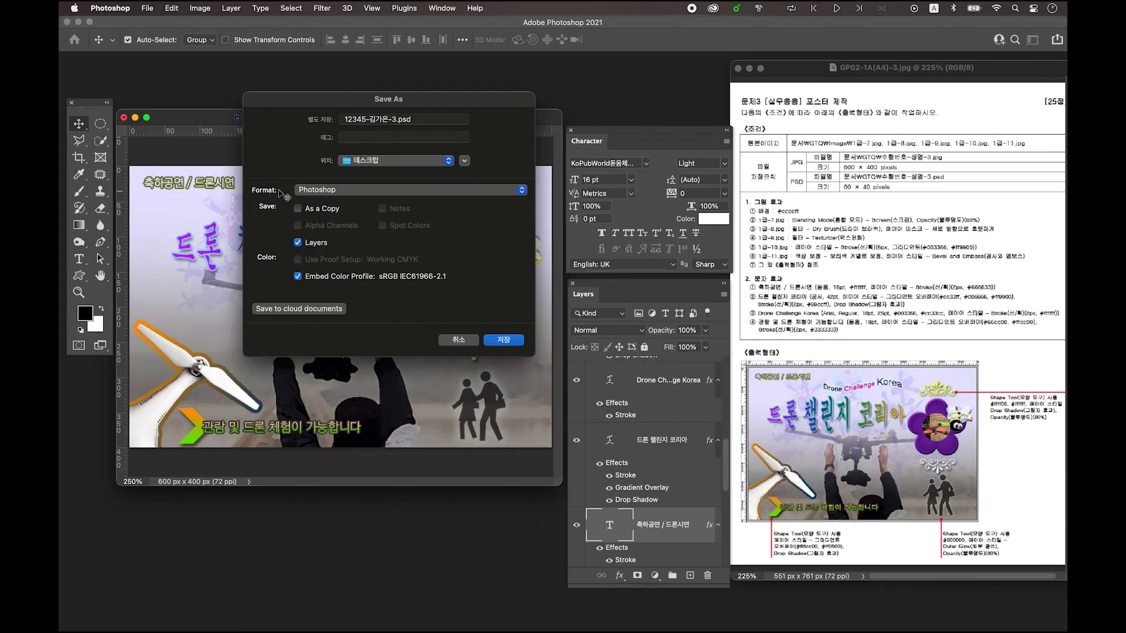
{"action": "left_click", "coordinate": [317, 192]}
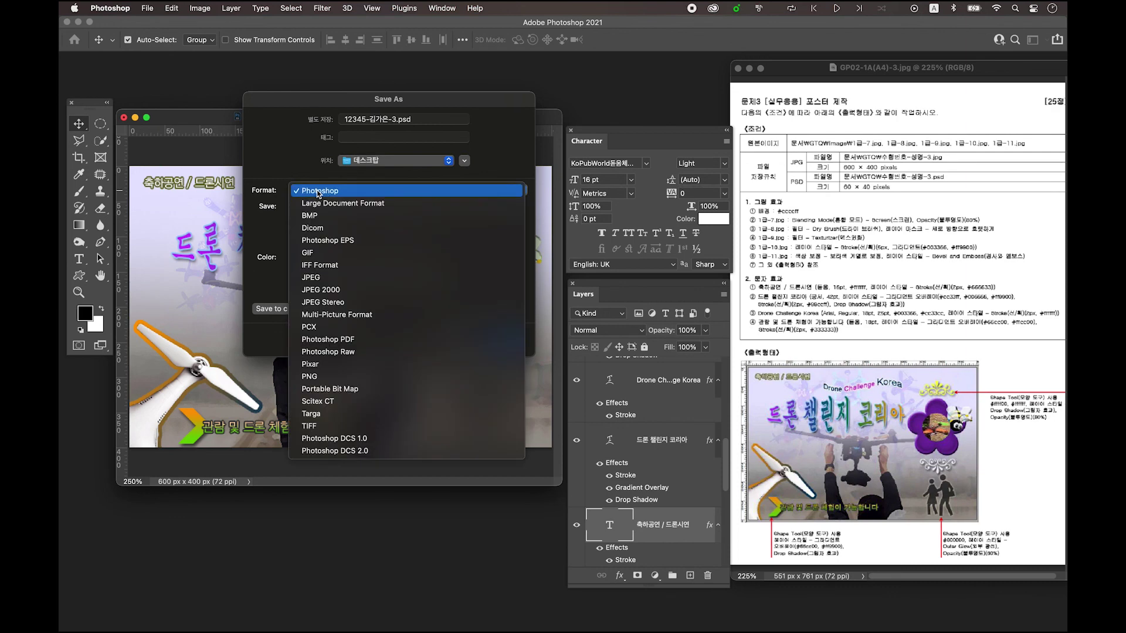
{"action": "left_click", "coordinate": [331, 279]}
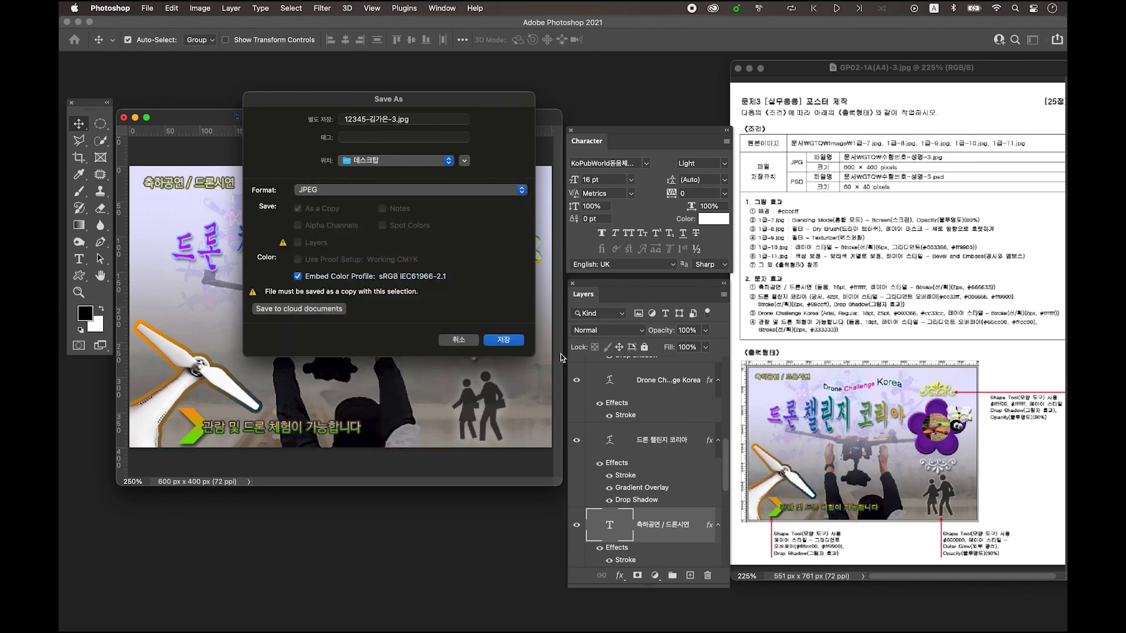
{"action": "left_click", "coordinate": [514, 342]}
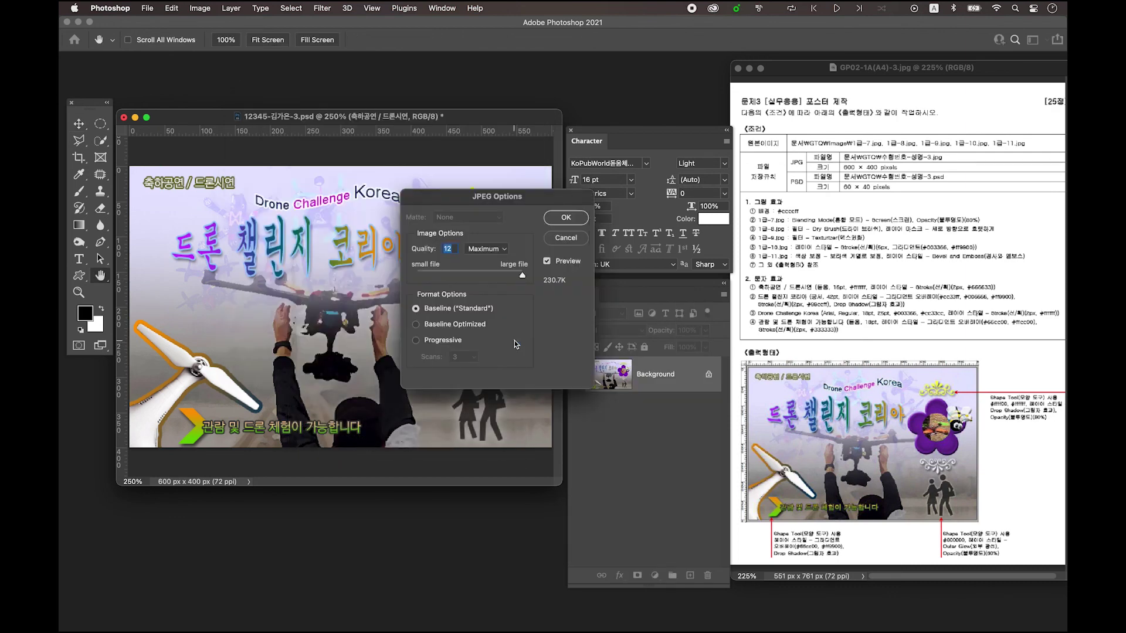
{"action": "left_click", "coordinate": [567, 220]}
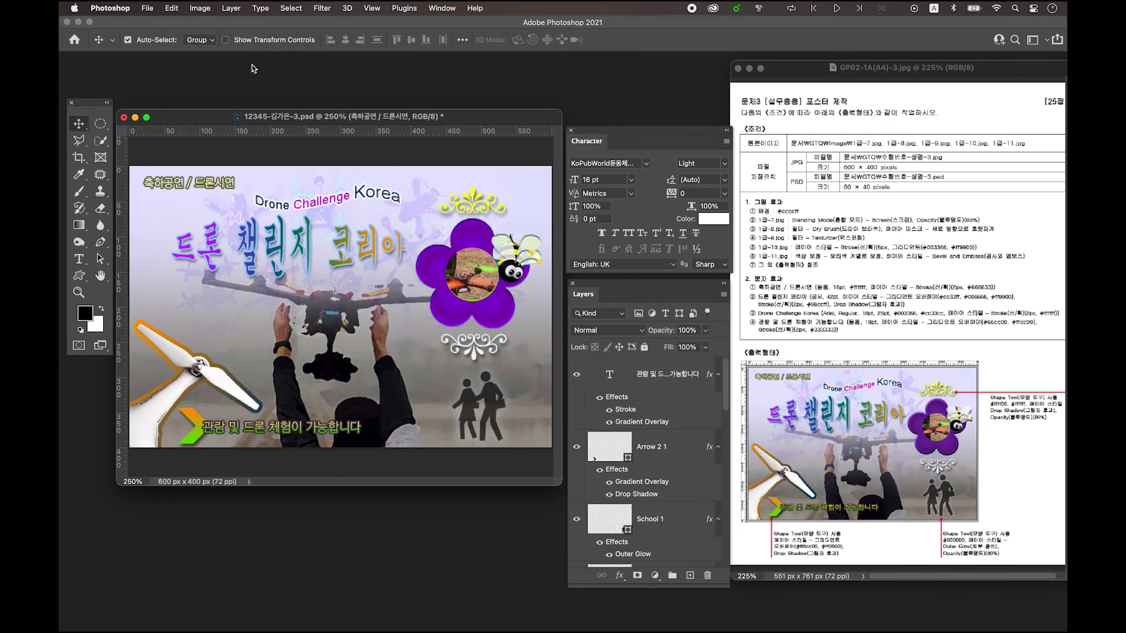
- Resize the image to 60 px wide by 40 px high
{"action": "left_click", "coordinate": [198, 10]}
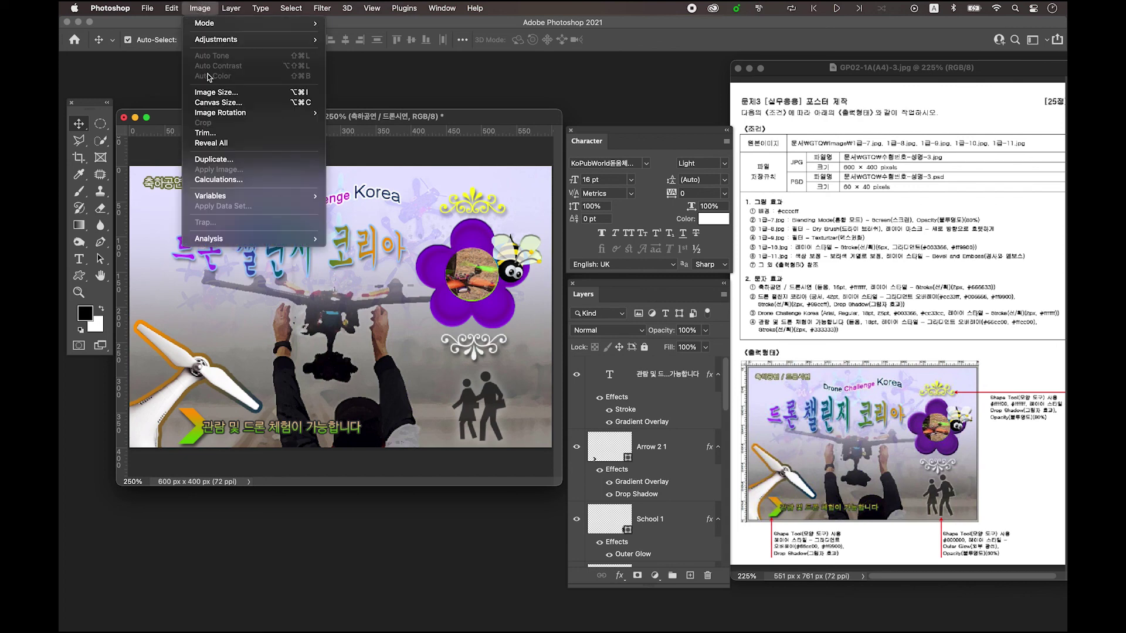
{"action": "left_click", "coordinate": [214, 94]}
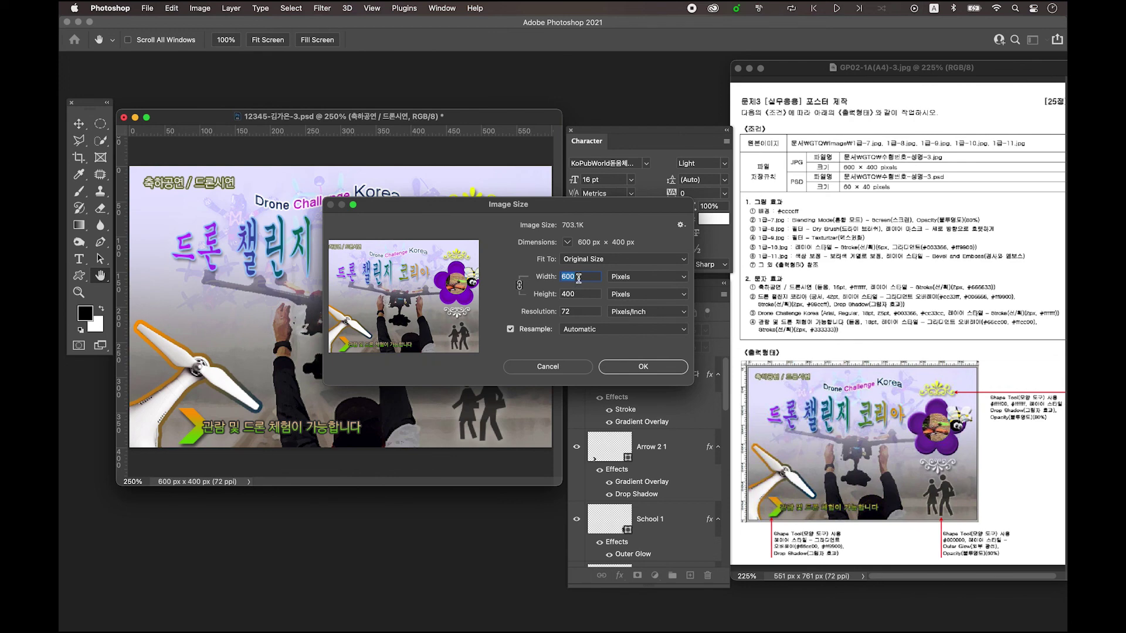
{"action": "type", "text": "60"}
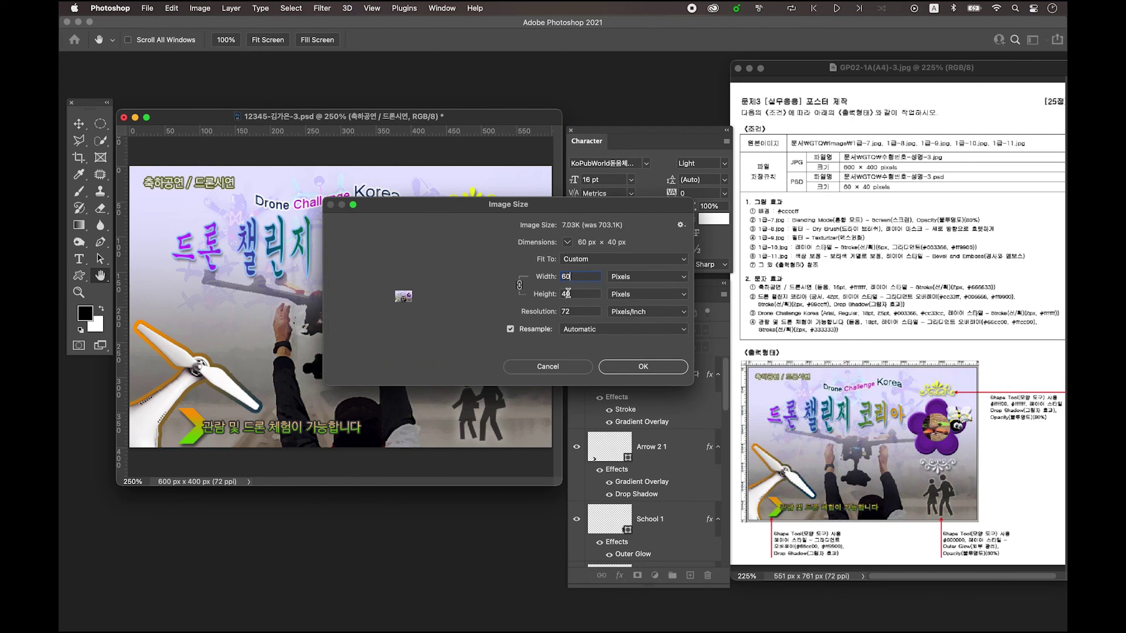
{"action": "left_click", "coordinate": [643, 366]}
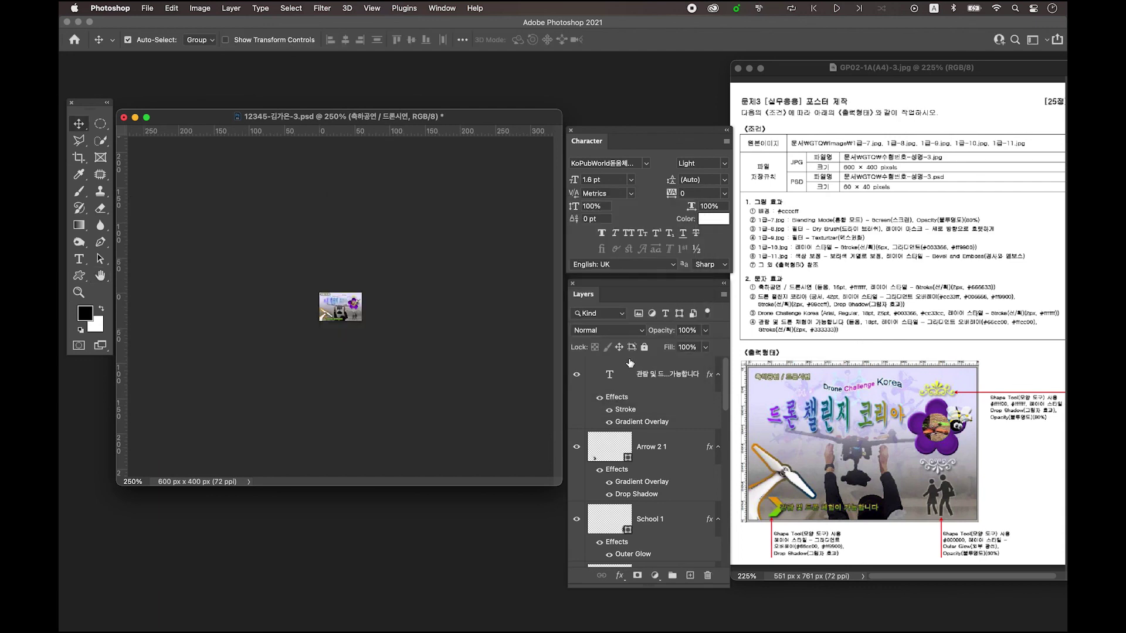
- Save the resized poster as a PSD to this computer, replacing the existing file
{"action": "left_click", "coordinate": [152, 10]}
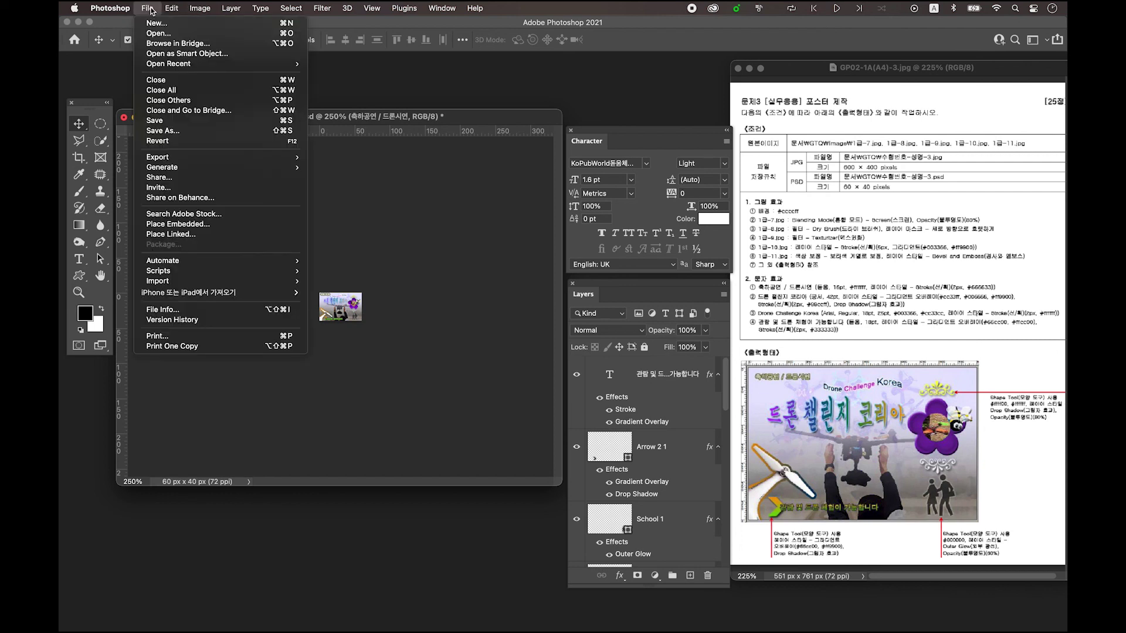
{"action": "left_click", "coordinate": [176, 132]}
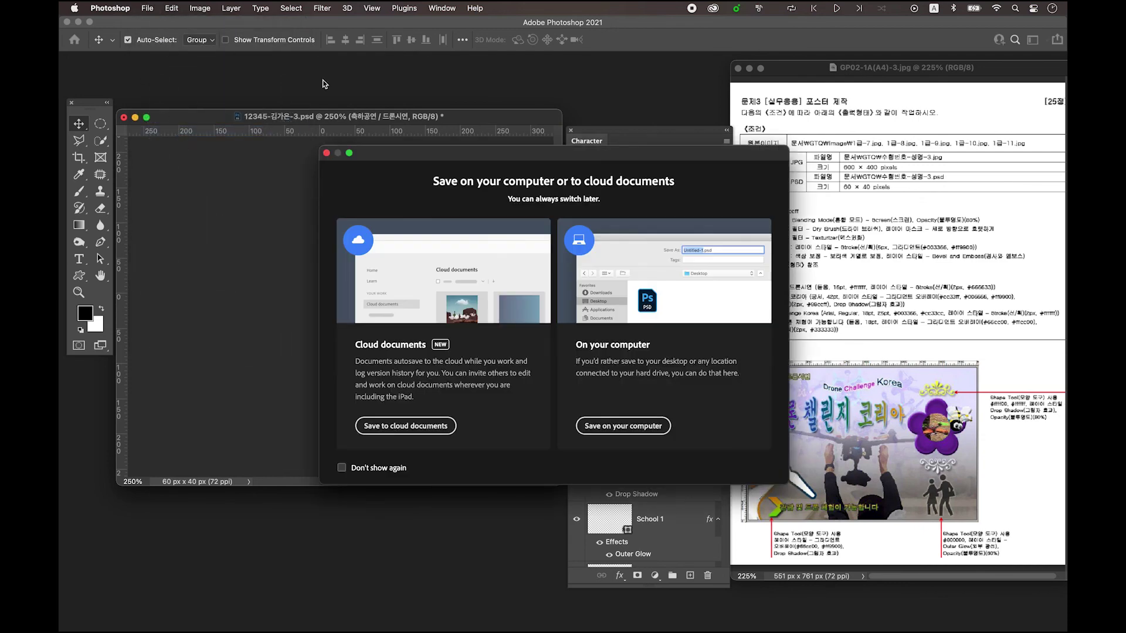
{"action": "left_click", "coordinate": [636, 428]}
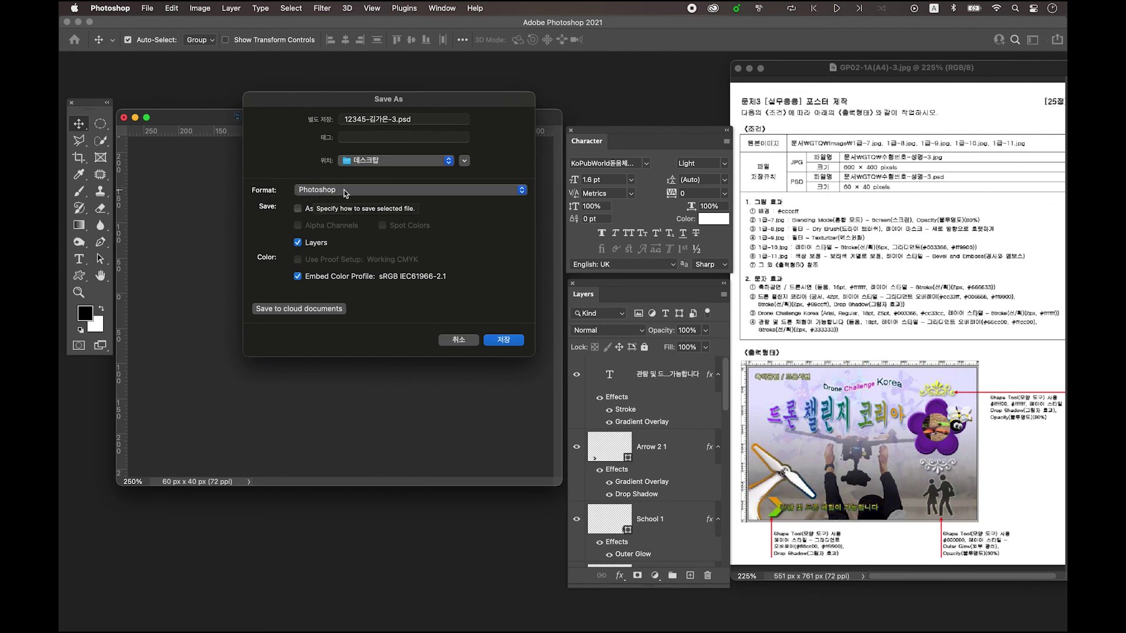
{"action": "left_click", "coordinate": [503, 340]}
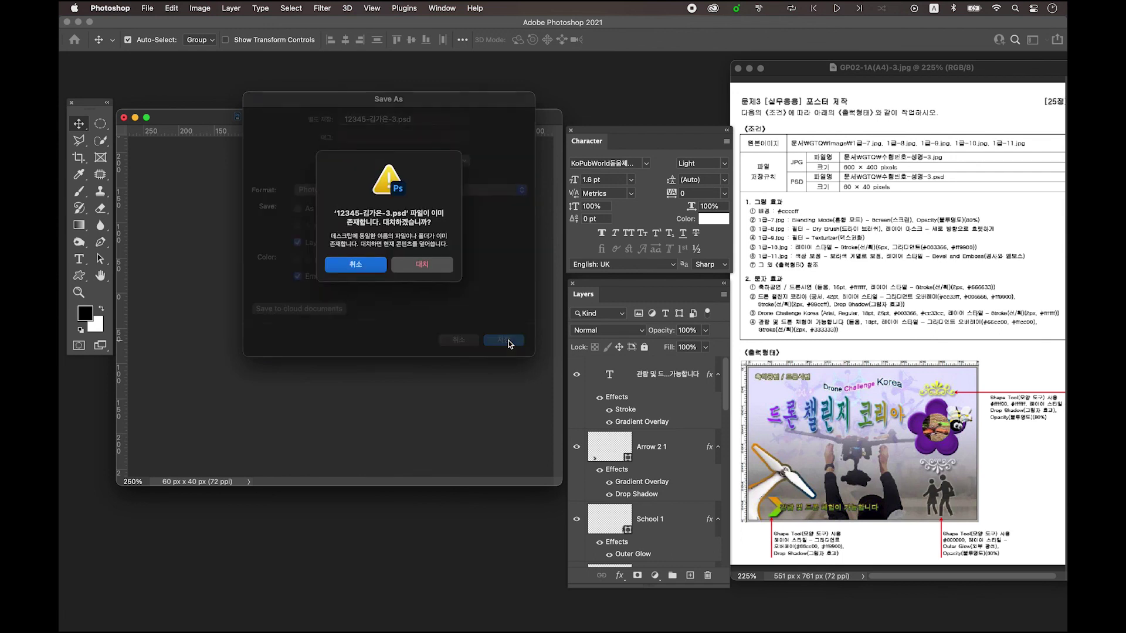
{"action": "left_click", "coordinate": [424, 274]}
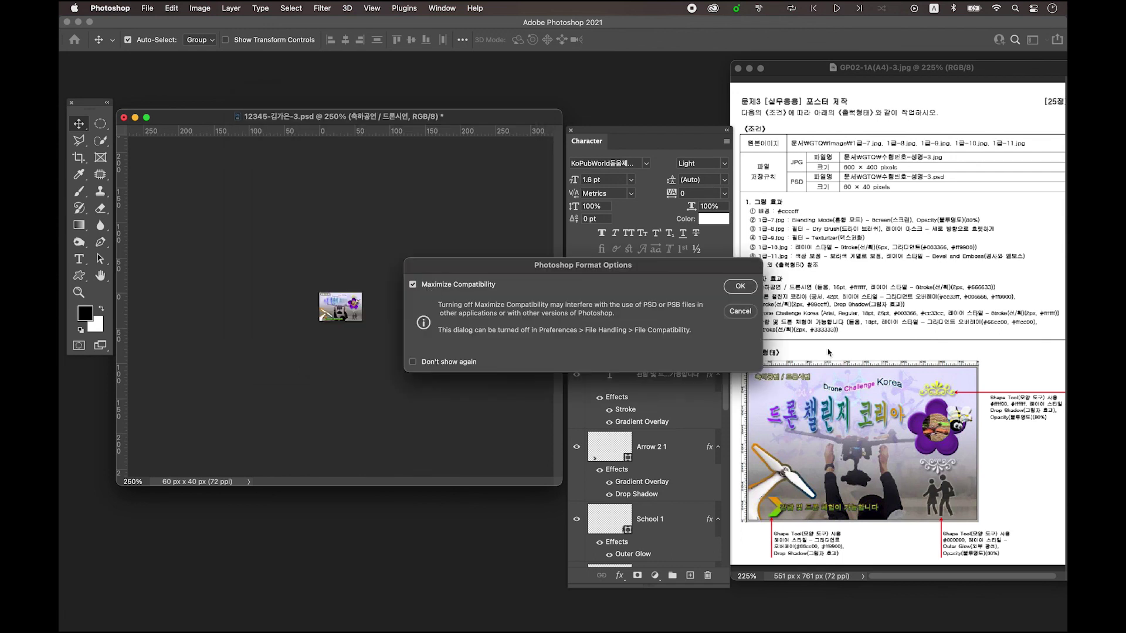
{"action": "left_click", "coordinate": [739, 287]}
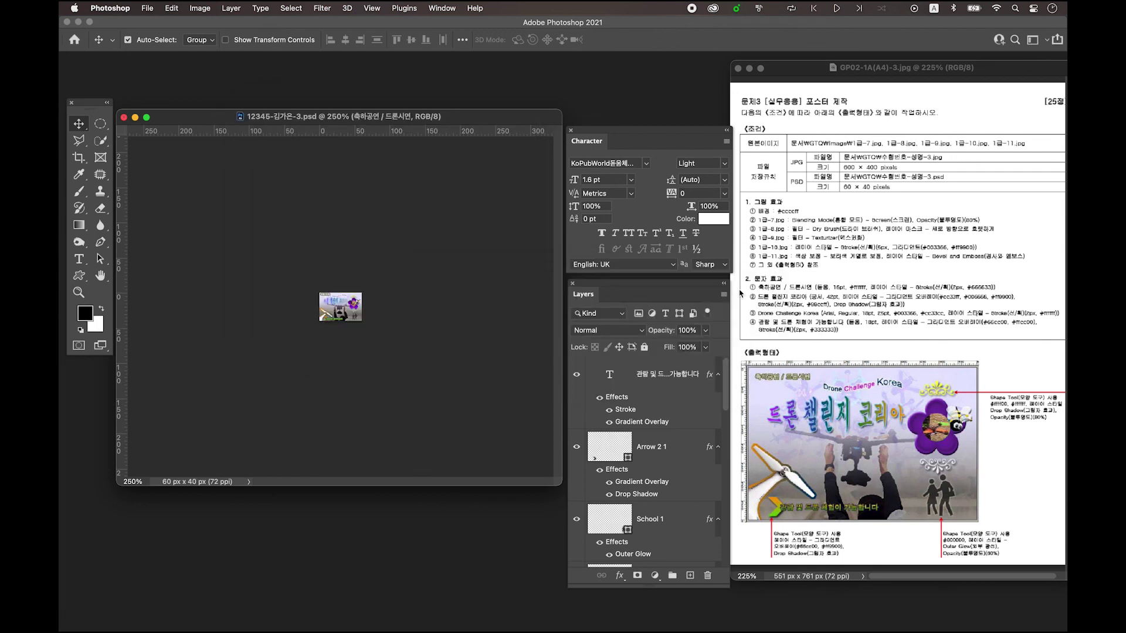